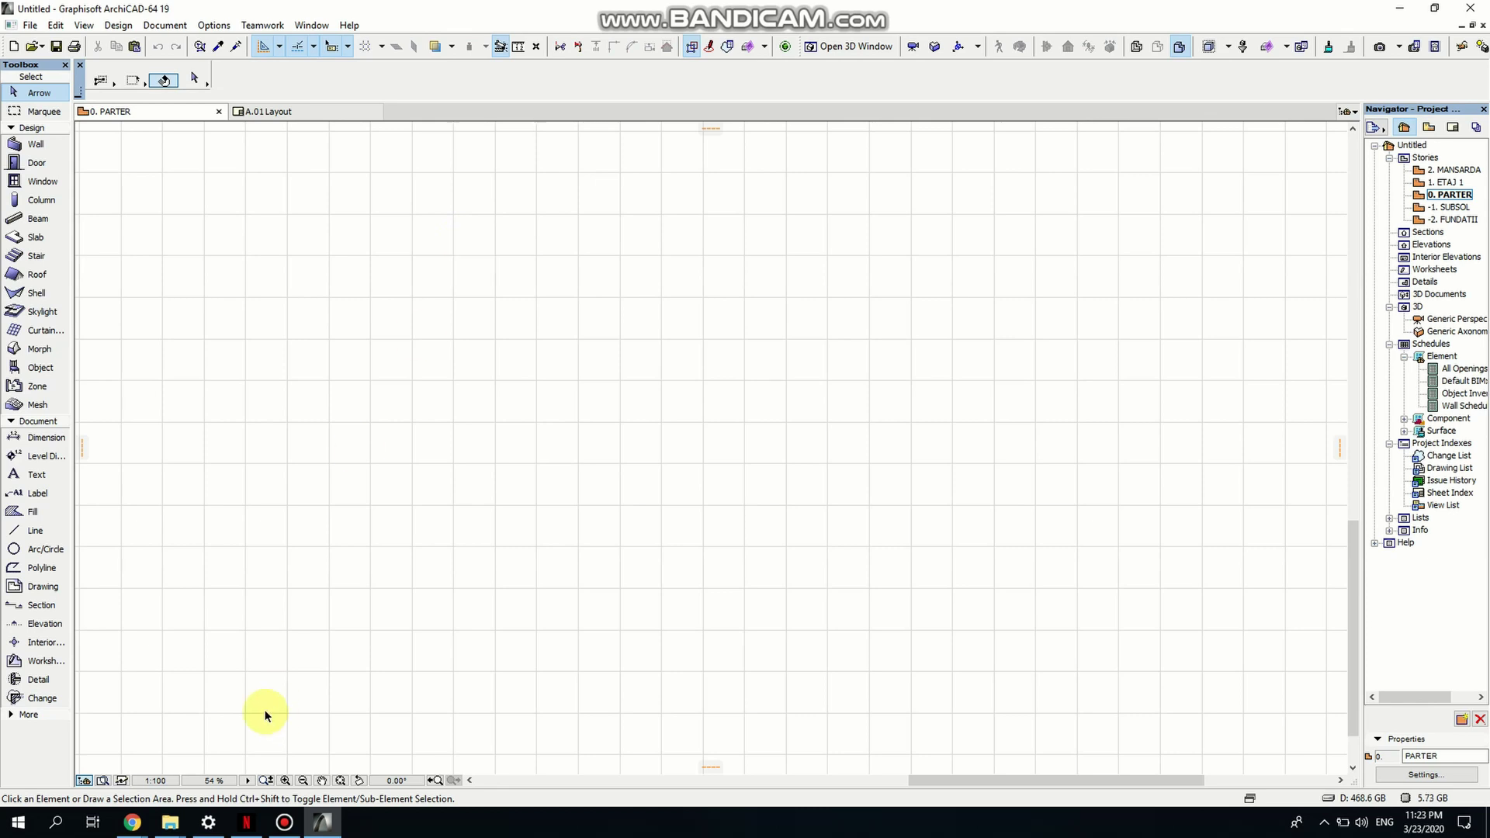
Switch to Chrome and view the Pinterest photo of the arched wrought-iron gate, then return to ArchiCAD.
left_click(132, 823)
left_click(919, 747)
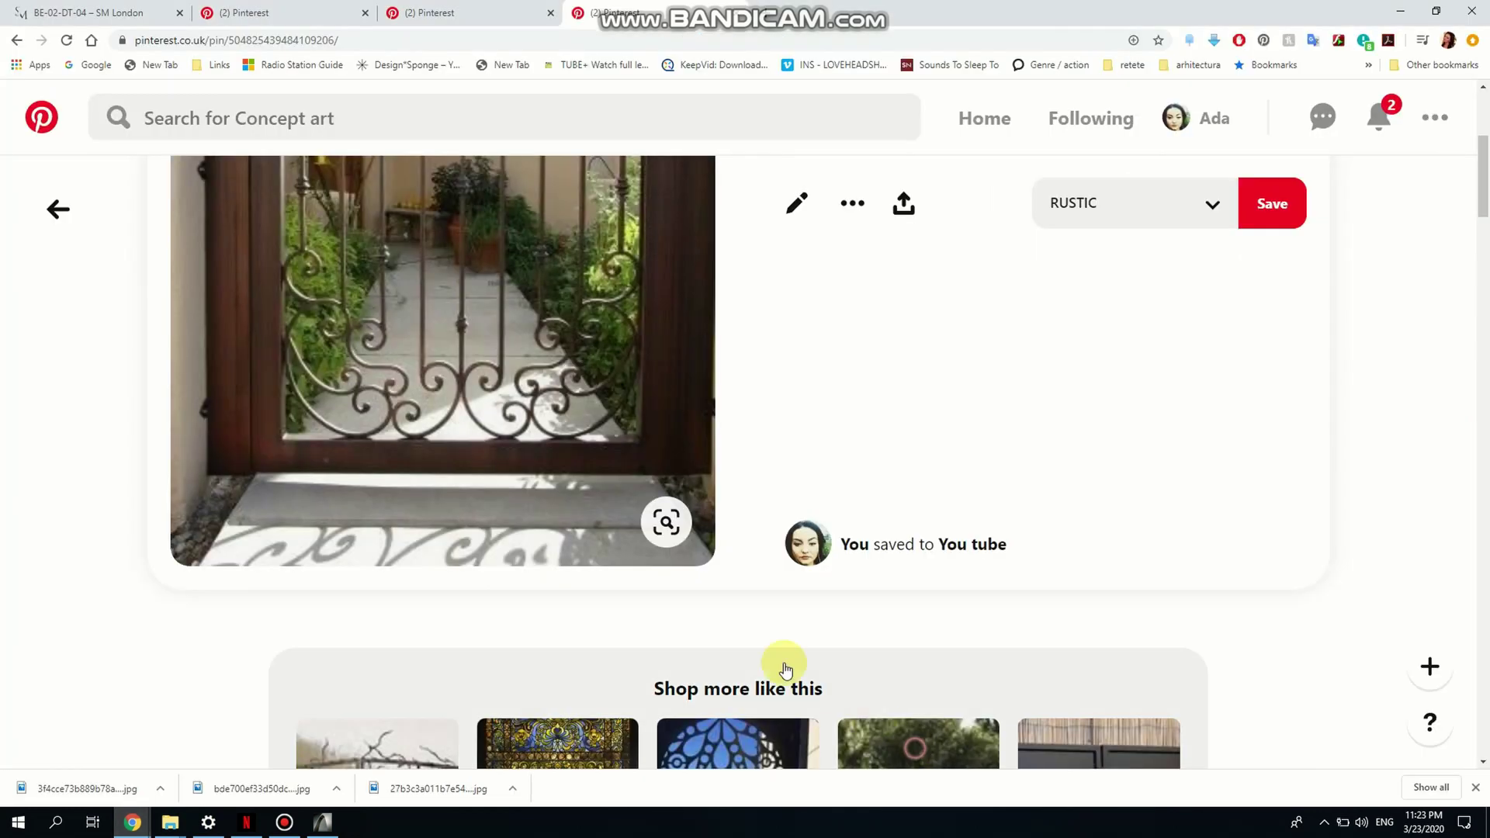
scroll(945, 502, "down", 2)
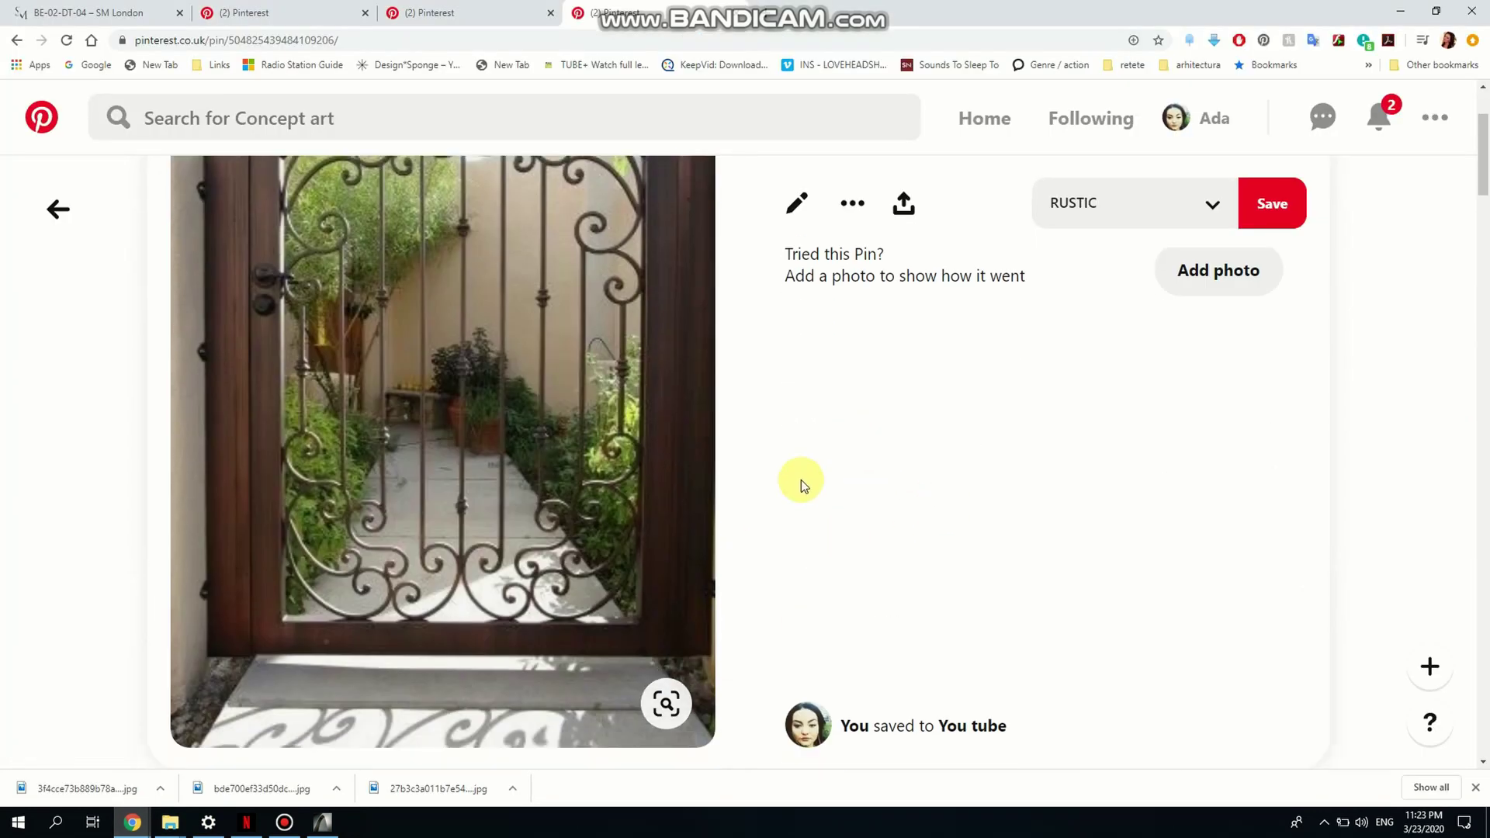
left_click(1399, 11)
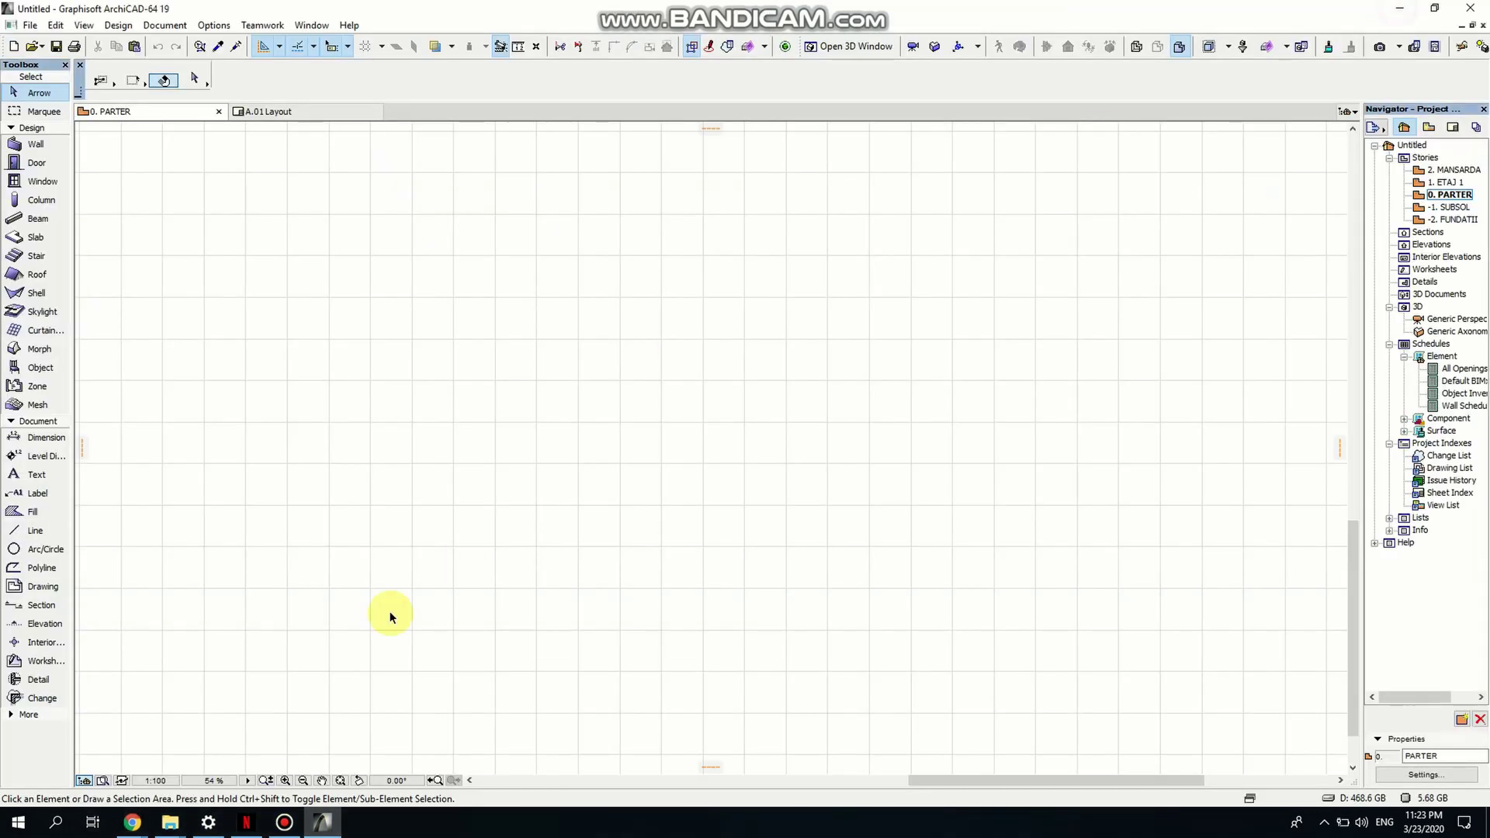
Place the arched gate picture from the Desktop folder onto the PARTER floor plan and select it.
mouse_move(170, 822)
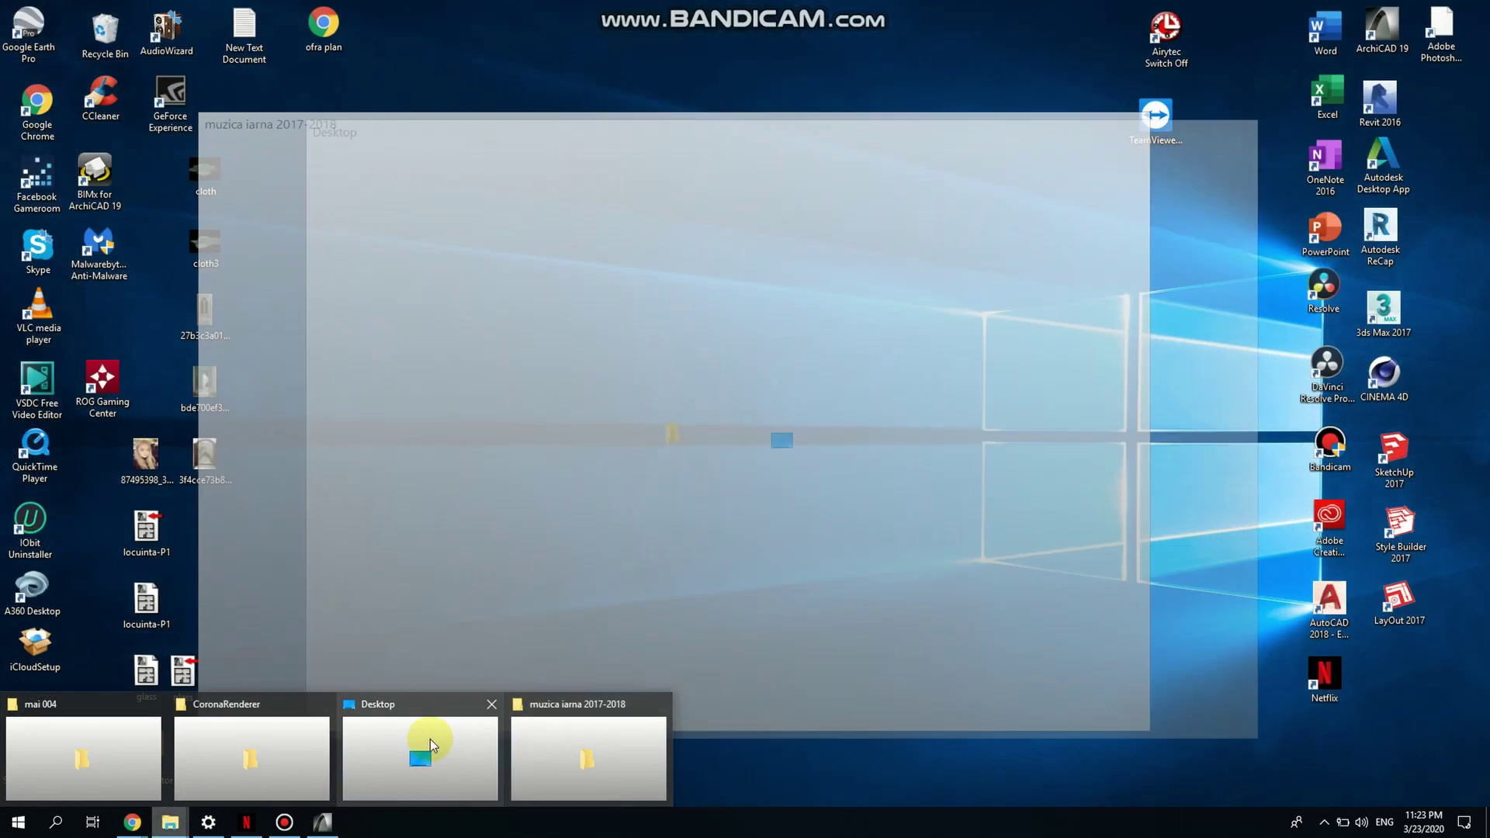
left_click(430, 739)
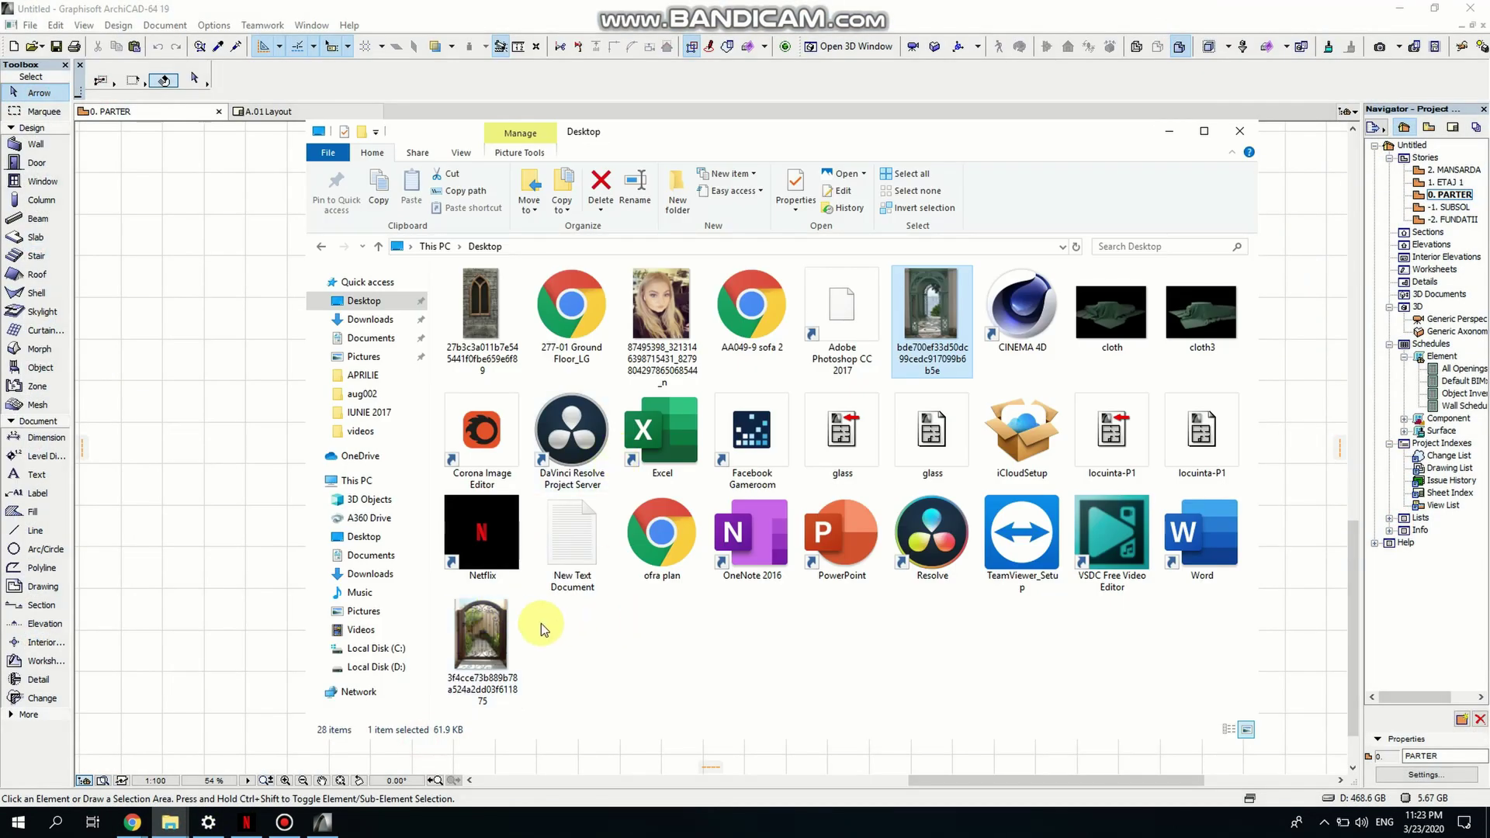
left_click_drag(492, 633, 202, 464)
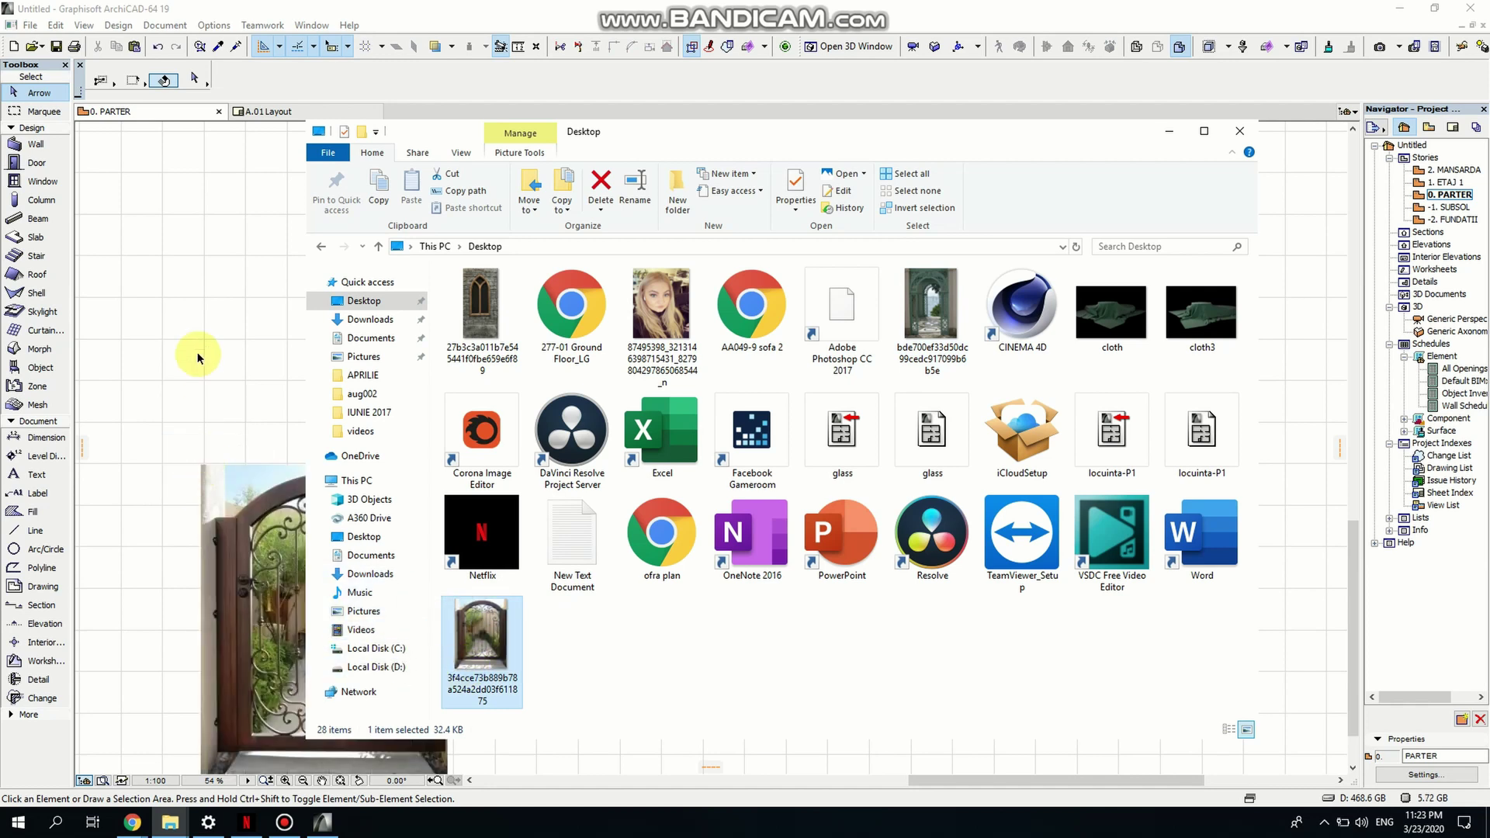
left_click(198, 354)
middle_click_drag(440, 558, 518, 473)
left_click_drag(423, 549, 554, 427)
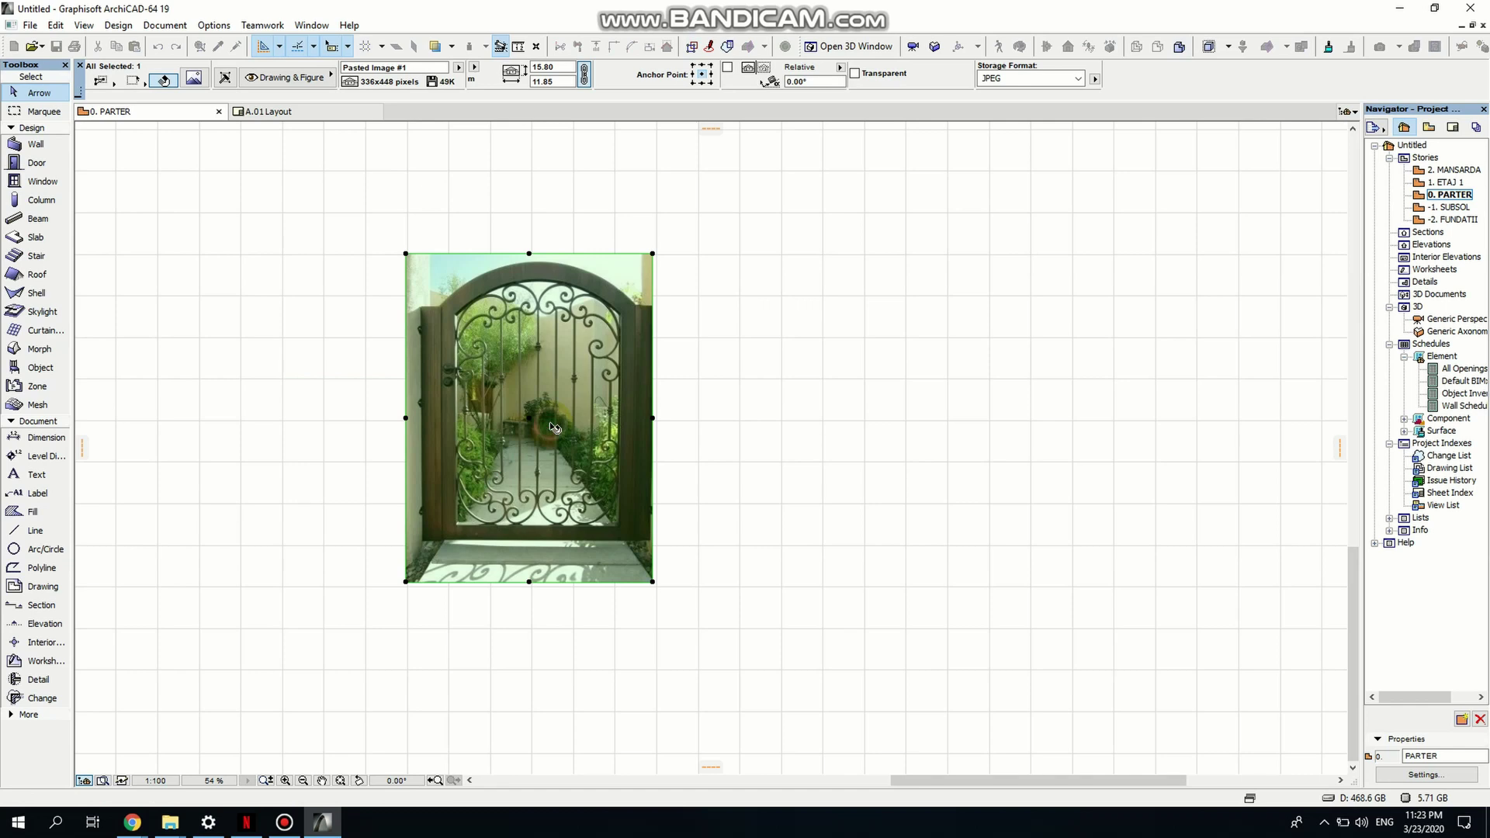
Dimension the gate's overall width between its two lower outer corners, with the dimension line below the gate.
left_click(39, 438)
scroll(425, 534, "up", 3)
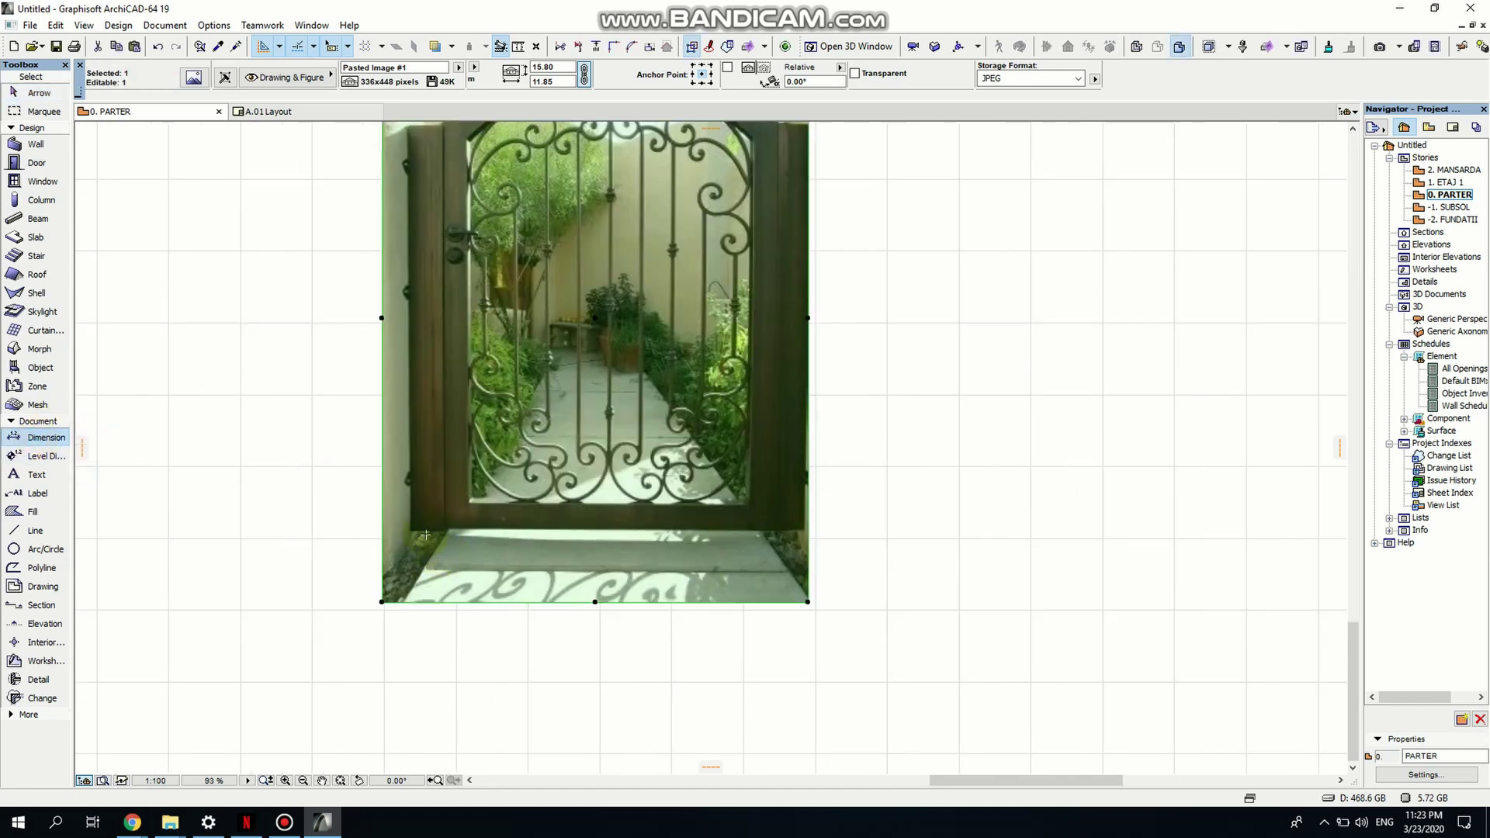
key("Escape")
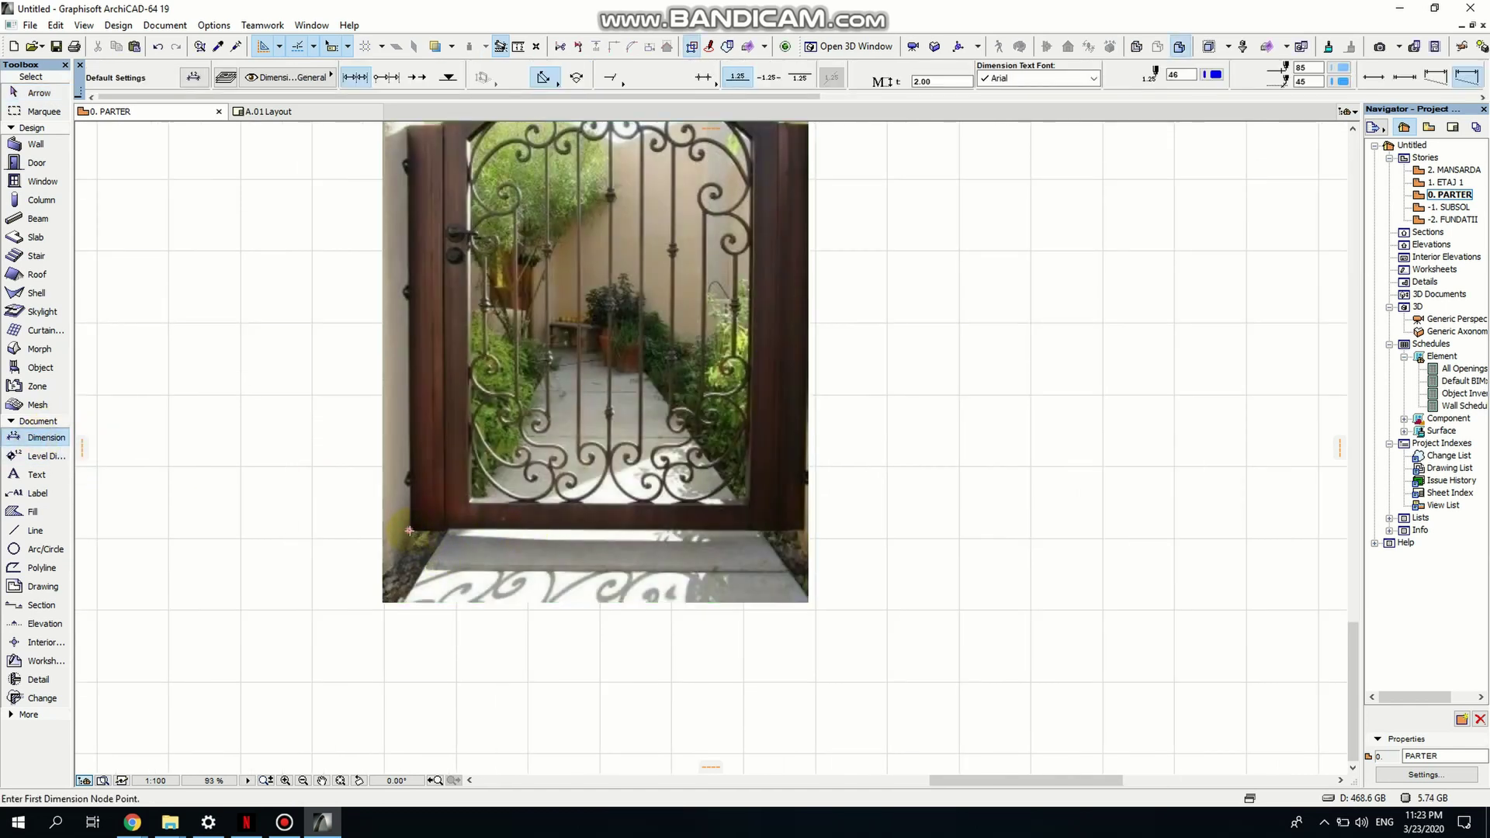
left_click(409, 531)
scroll(807, 523, "up", 3)
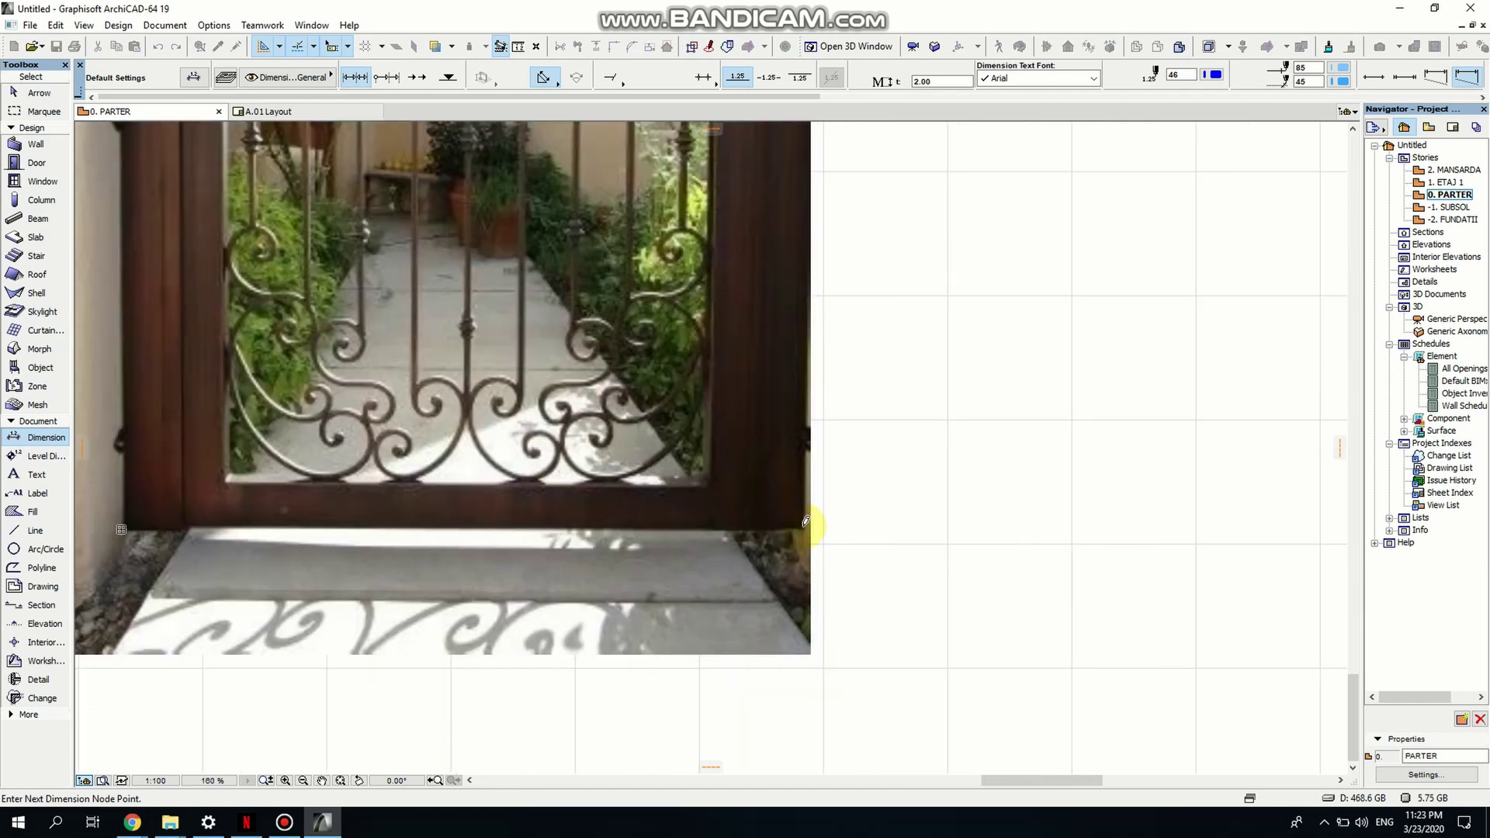
double_click(806, 522)
left_click(489, 588)
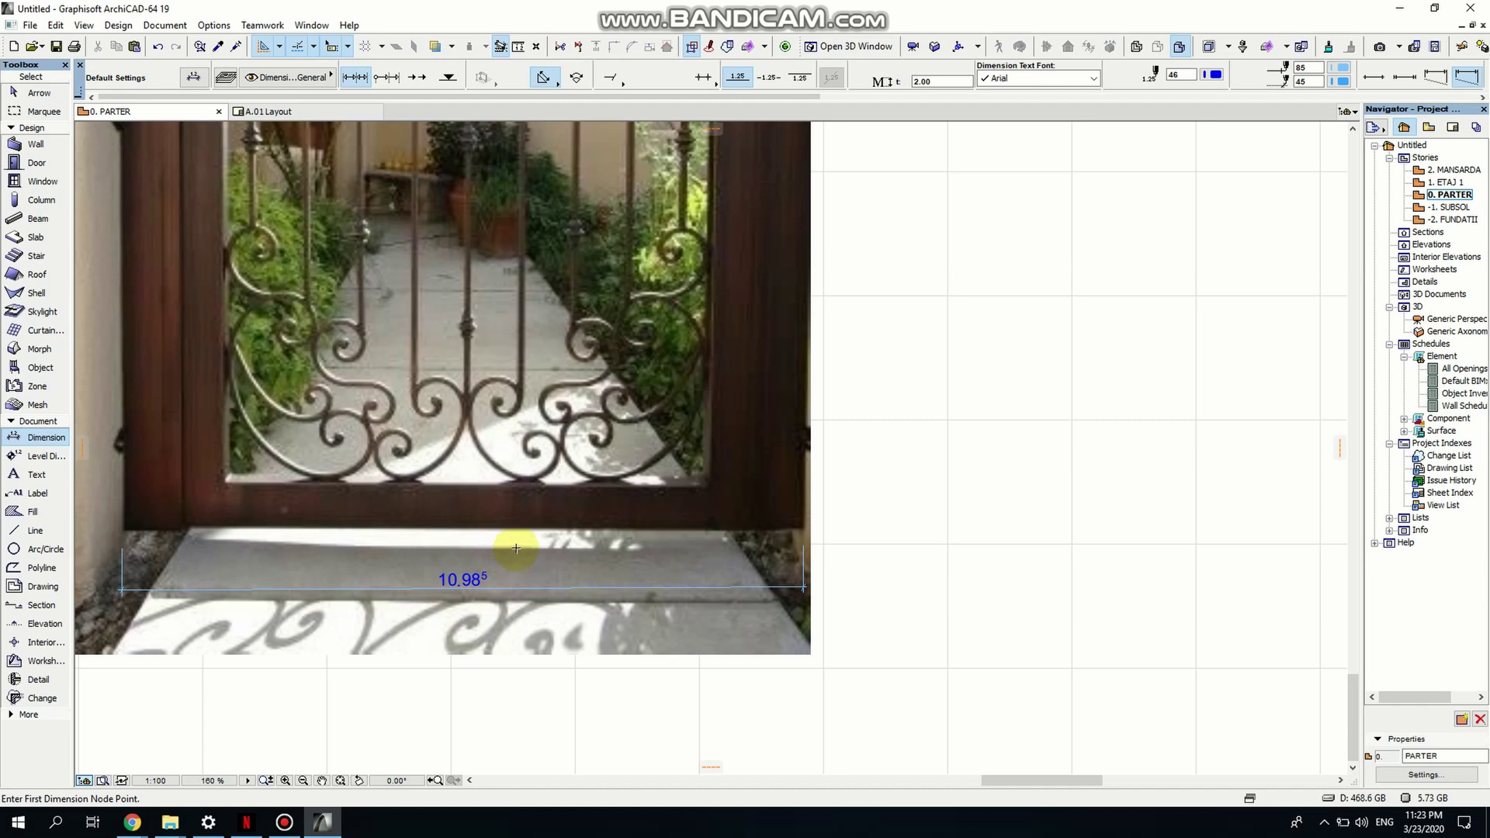
Start a graphically defined Resize of the gate picture with the centerpoint at the gate's lower-left corner.
key("shift")
scroll(527, 492, "down", 5)
left_click(534, 453)
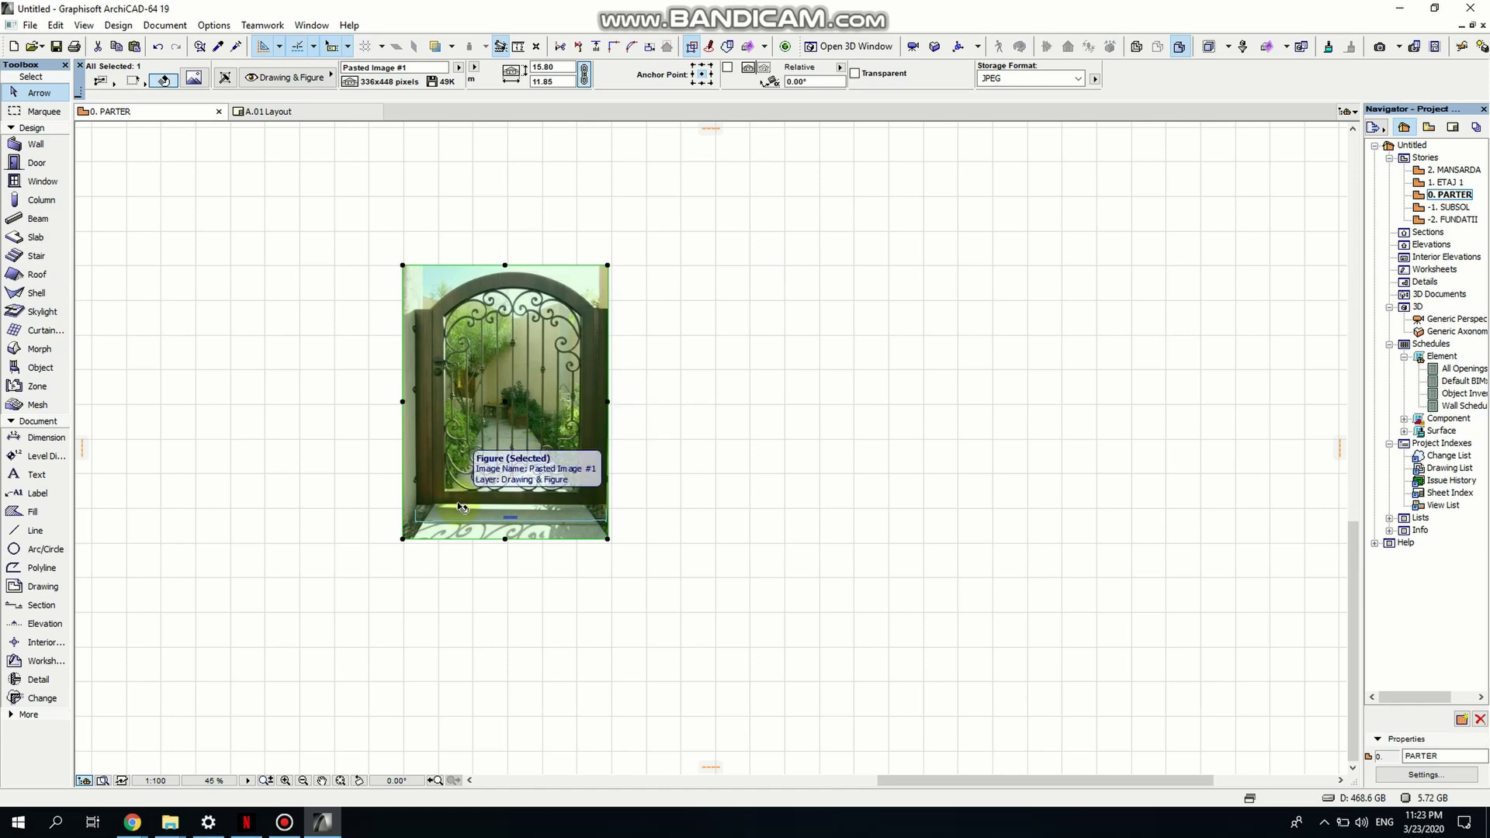
key("ctrl+k")
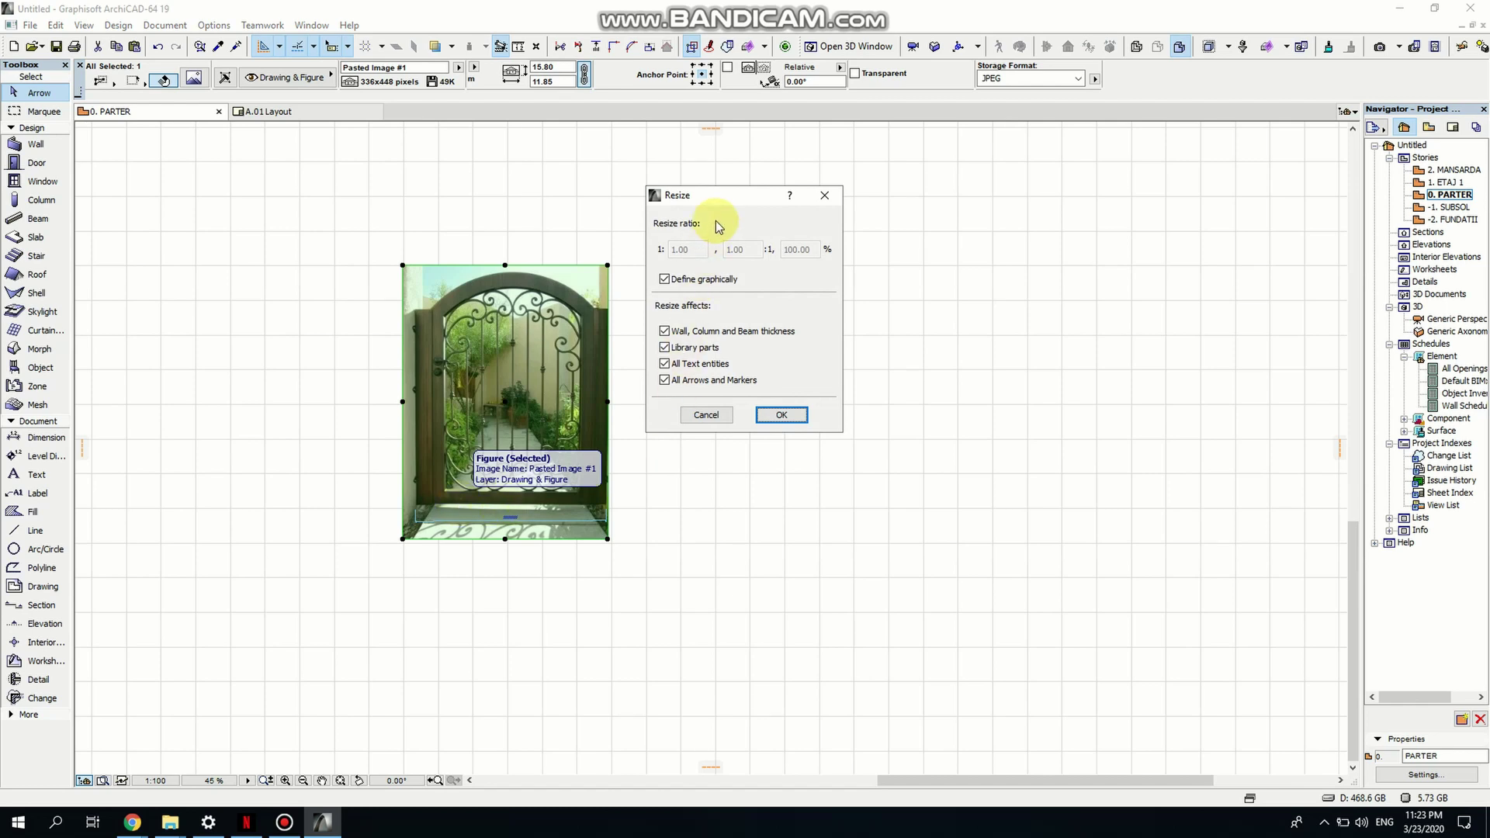
left_click(783, 415)
scroll(439, 513, "up", 5)
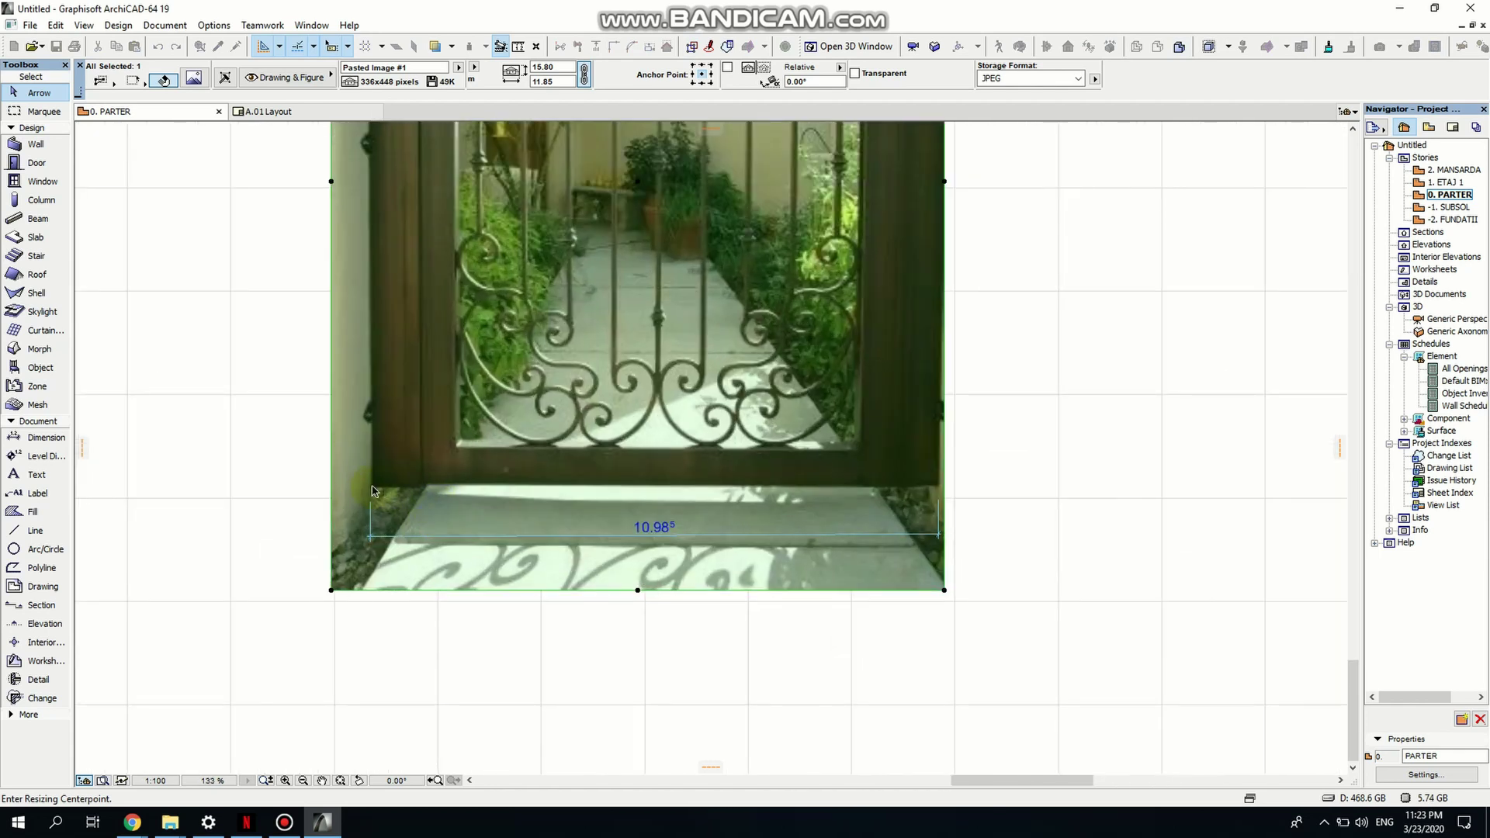
scroll(372, 491, "up", 3)
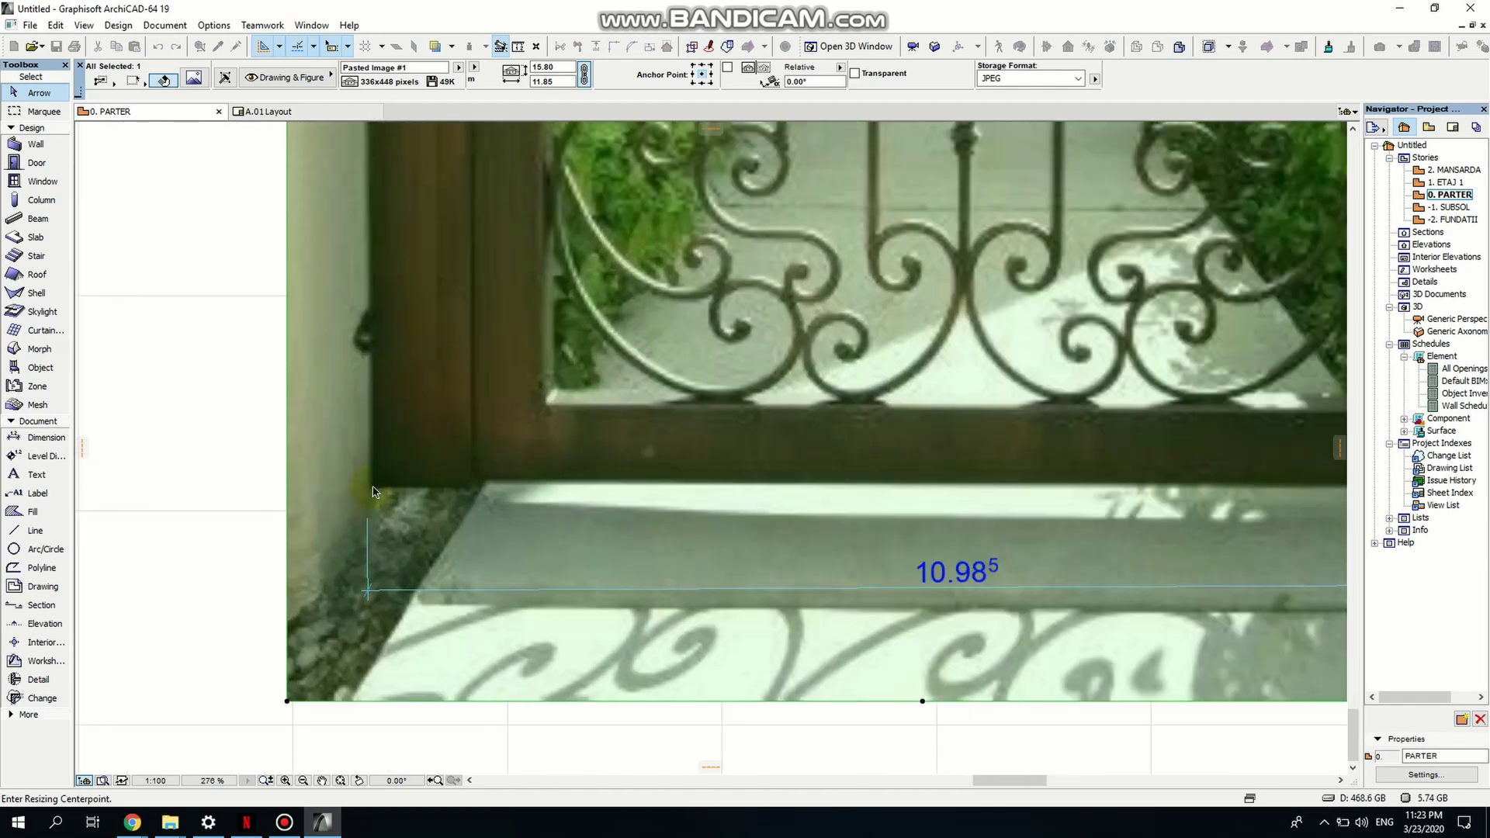
left_click(372, 490)
Set the resize reference vector at the gate's lower-right corner and scale the picture to a gate width of 1.5 m.
scroll(506, 489, "down", 3)
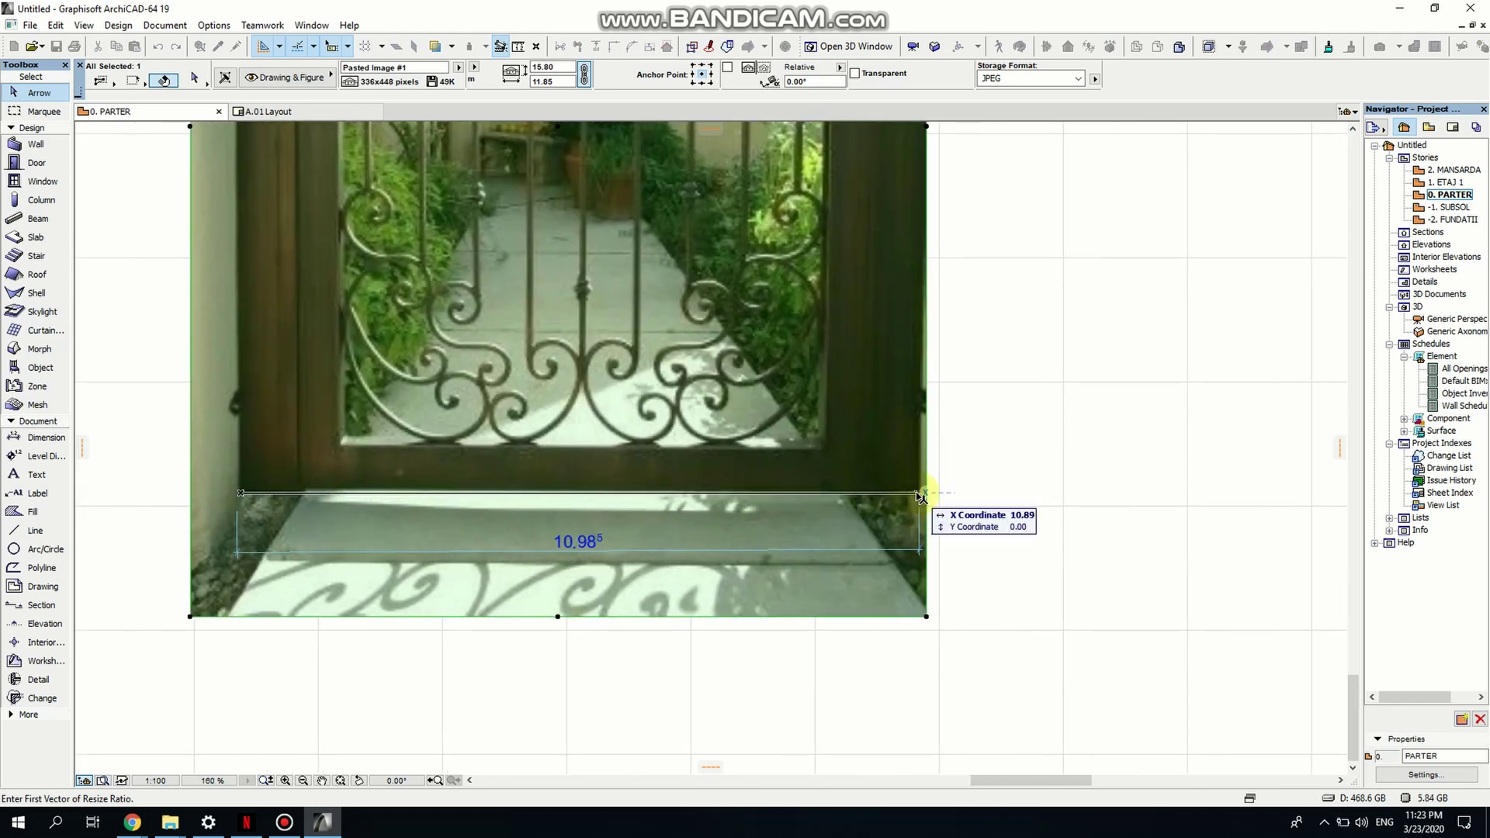
scroll(922, 501, "up", 6)
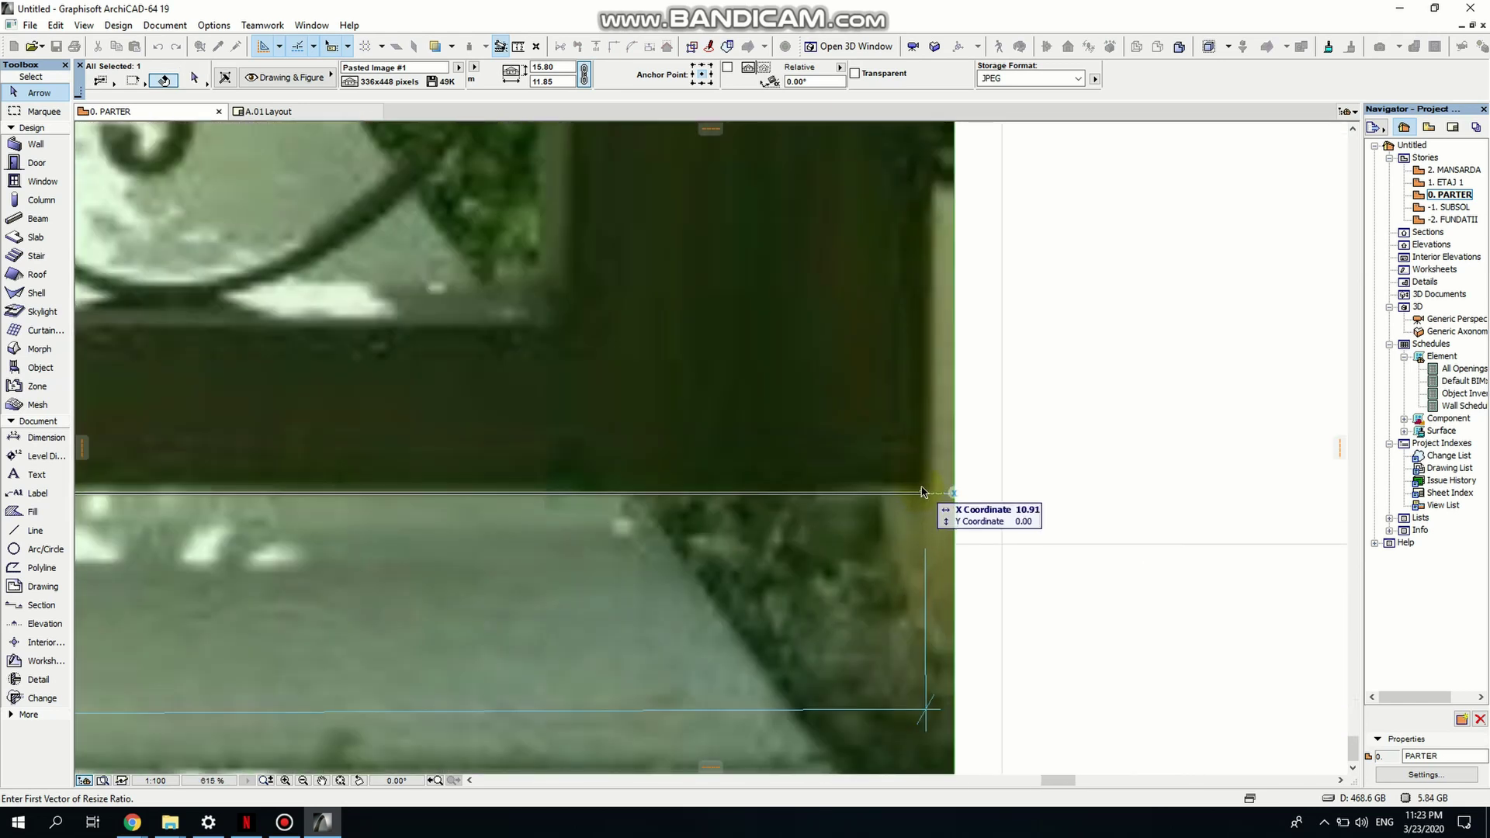
middle_click_drag(921, 493, 883, 501)
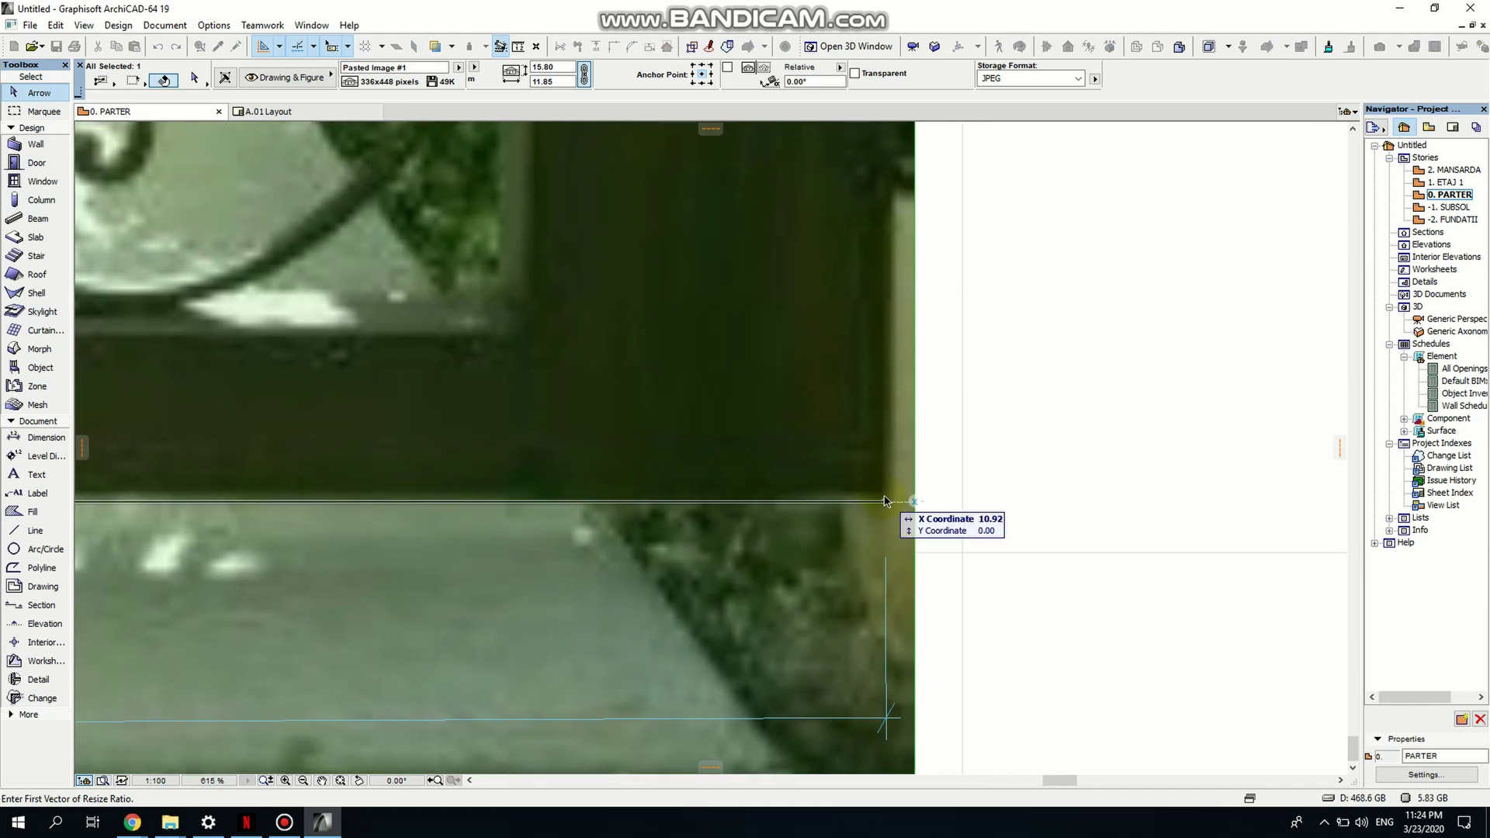
left_click(882, 499)
left_click(885, 500)
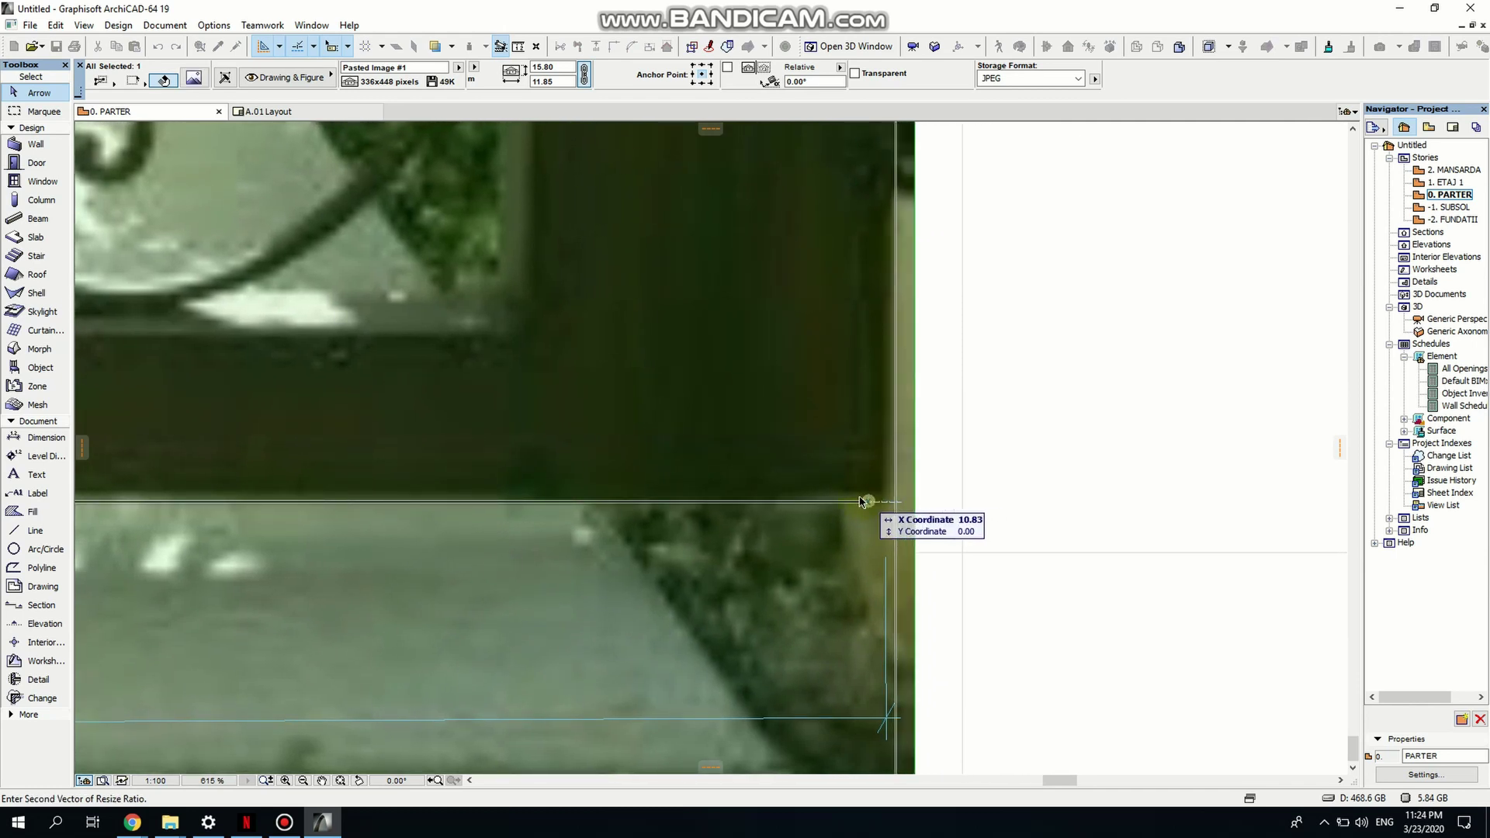
scroll(885, 500, "down", 5)
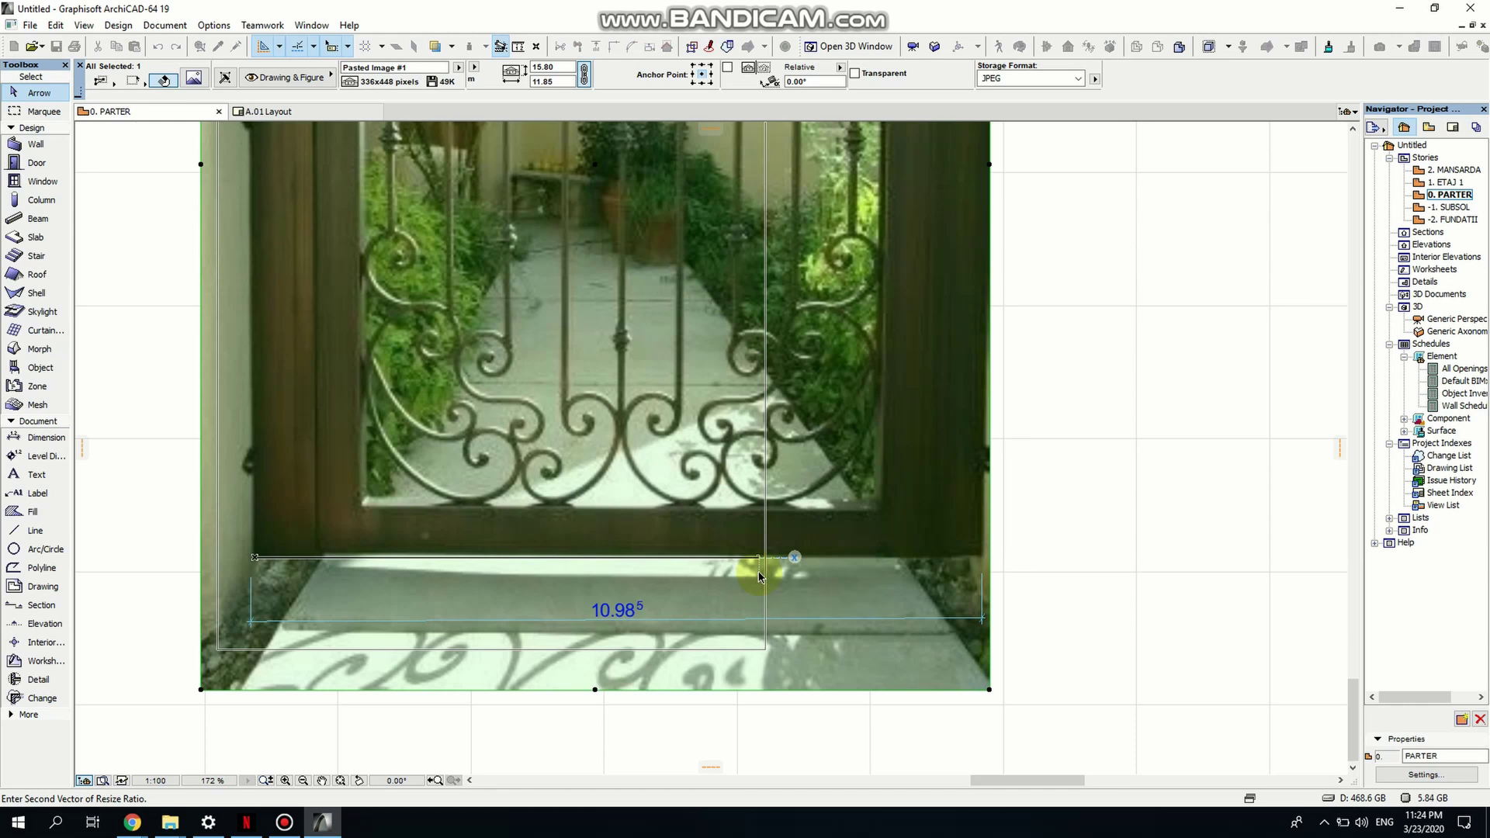
key("Tab")
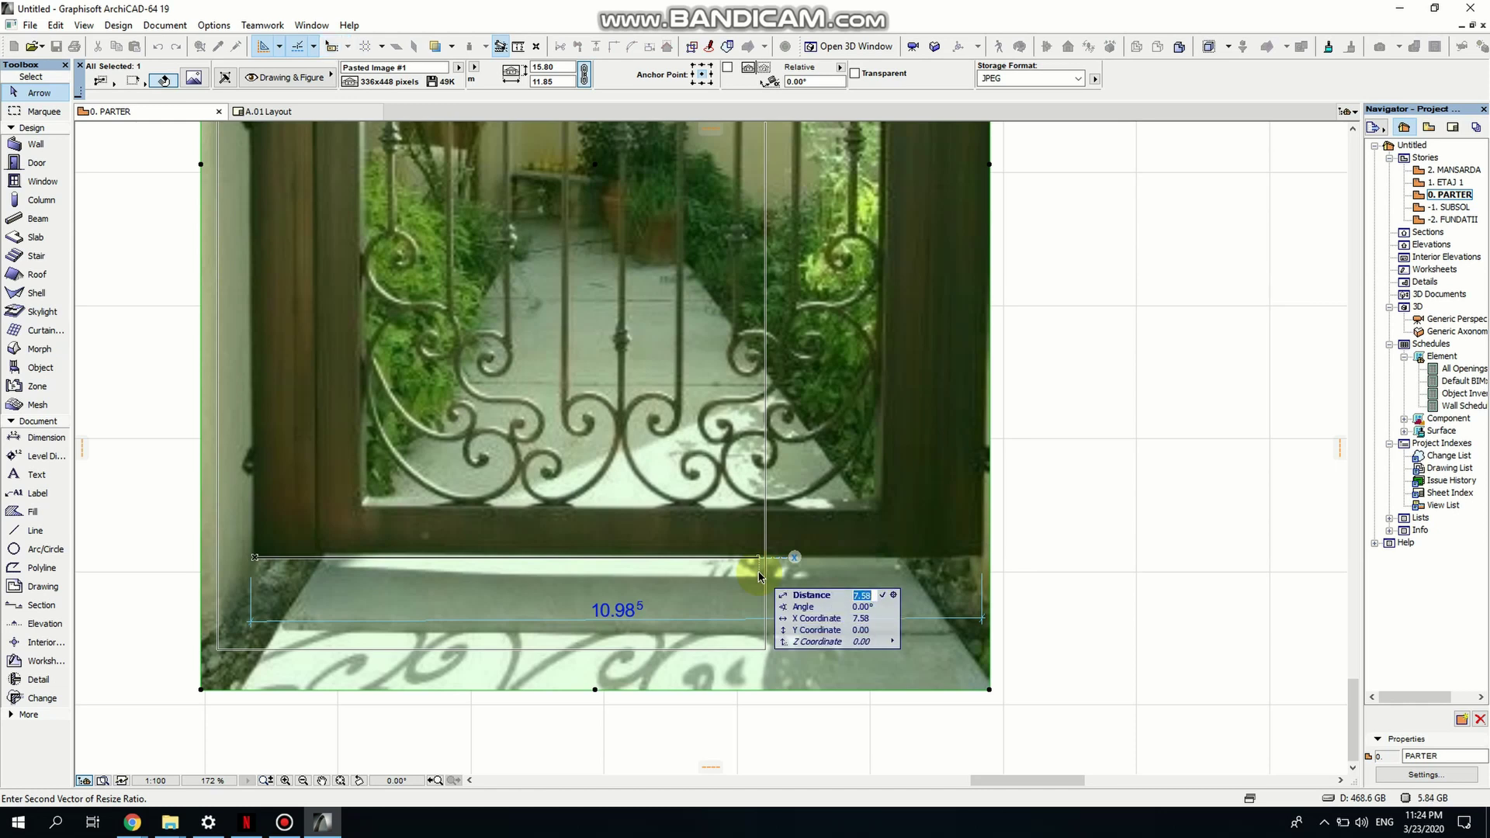
type("1.5")
key("Return")
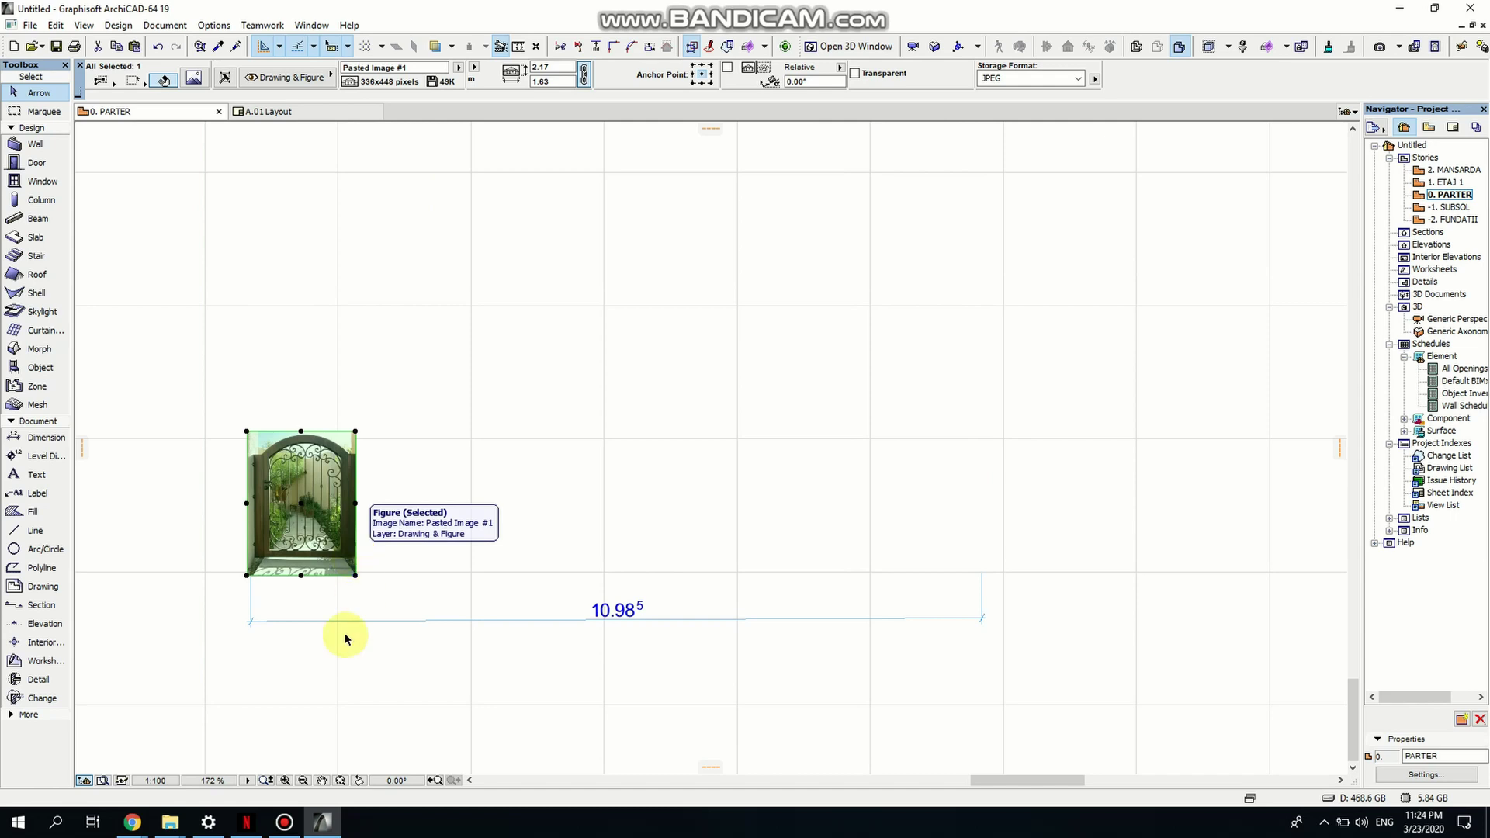
Delete the leftover width dimension below the resized gate picture.
left_click(381, 658)
left_click_drag(232, 672, 1018, 605)
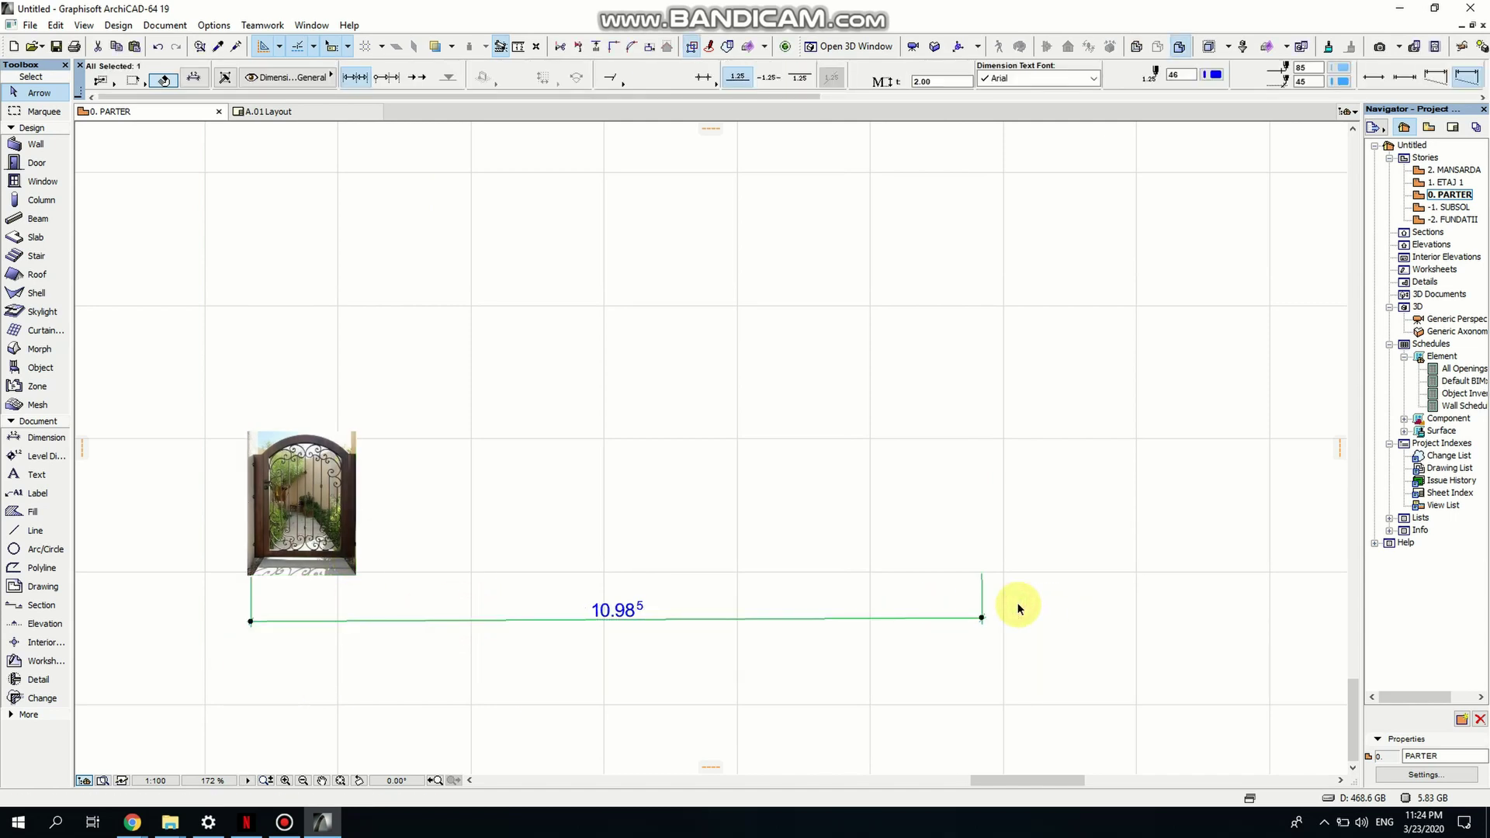
key("Delete")
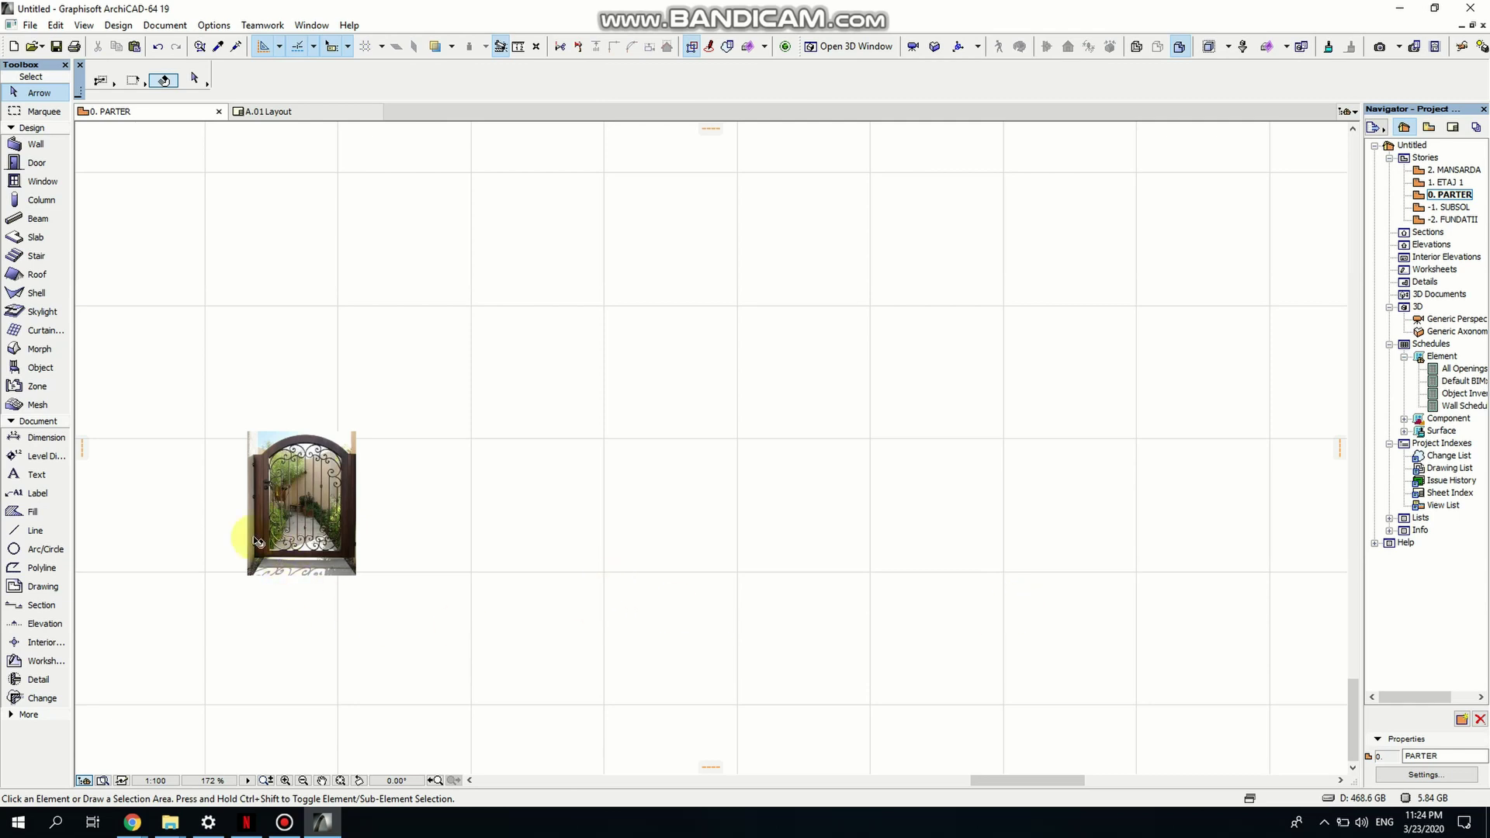
Move the gate picture up and to the left, next to the project origin, and deselect it.
scroll(333, 566, "down", 5)
left_click_drag(316, 543, 227, 369)
scroll(412, 555, "down", 6)
scroll(406, 567, "up", 6)
middle_click_drag(301, 466, 476, 569)
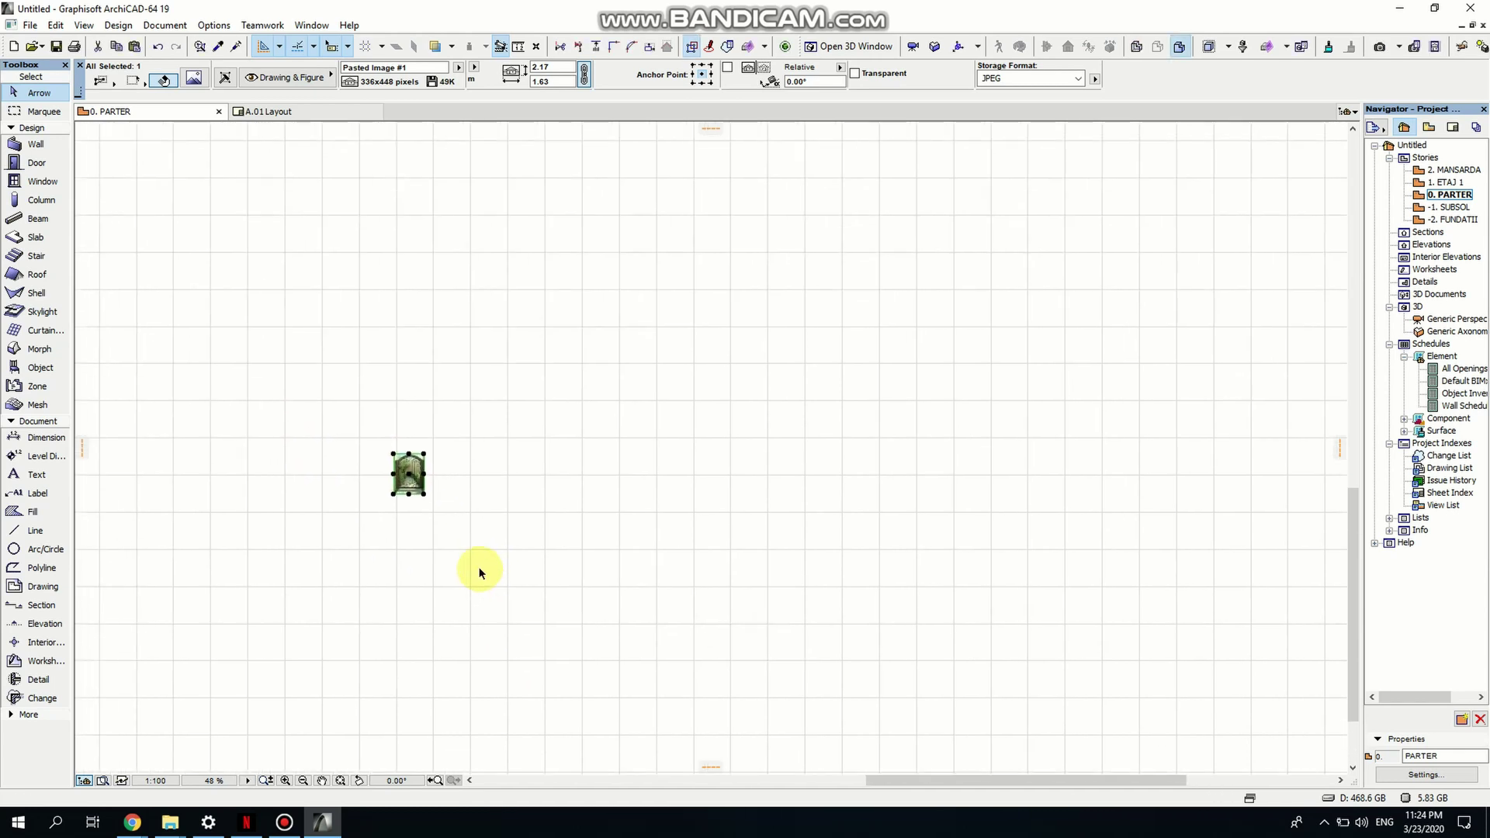
left_click_drag(417, 462, 455, 439)
scroll(500, 509, "down", 4)
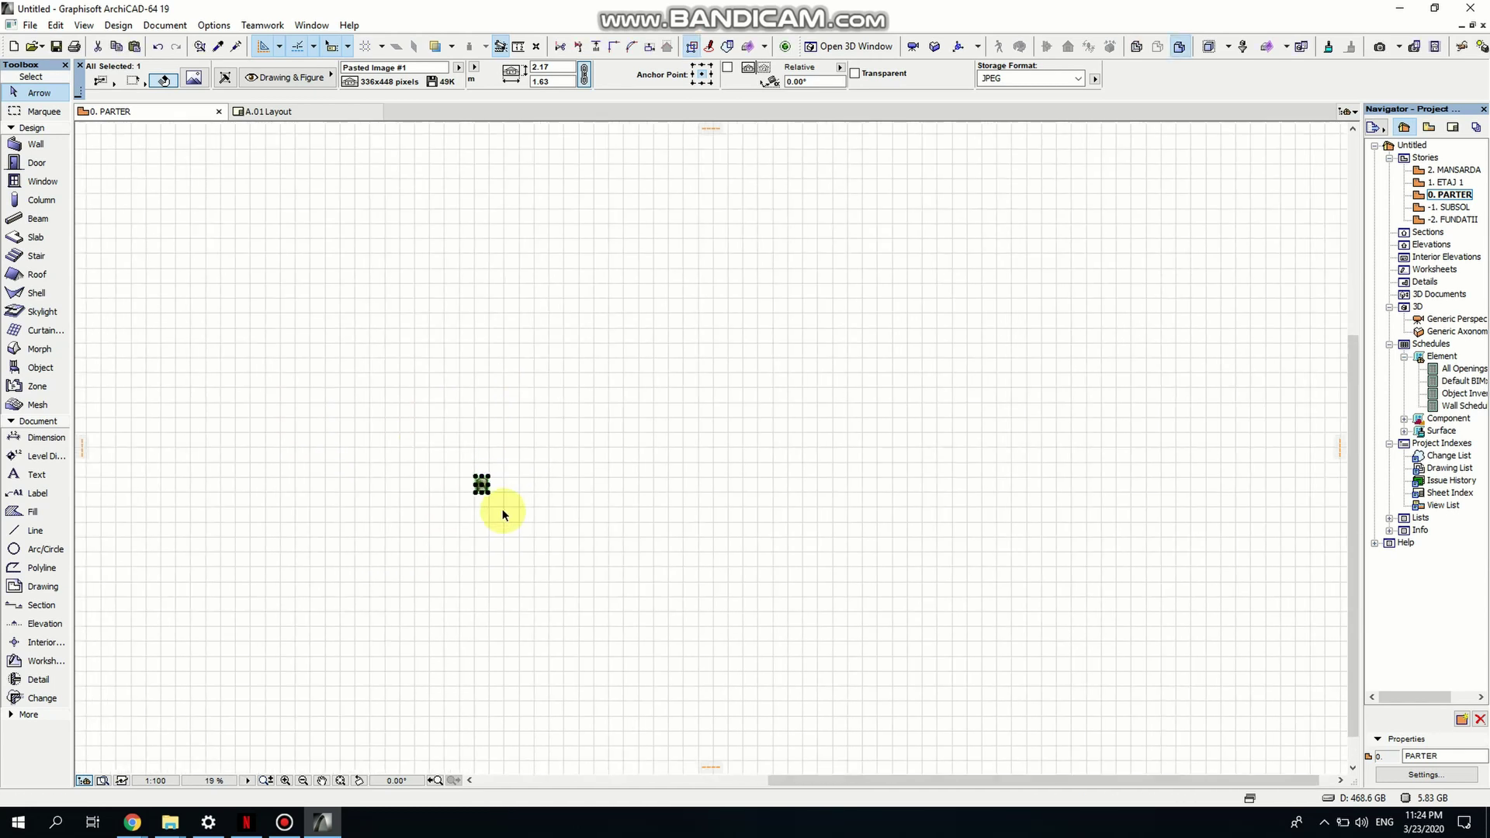
left_click(488, 494)
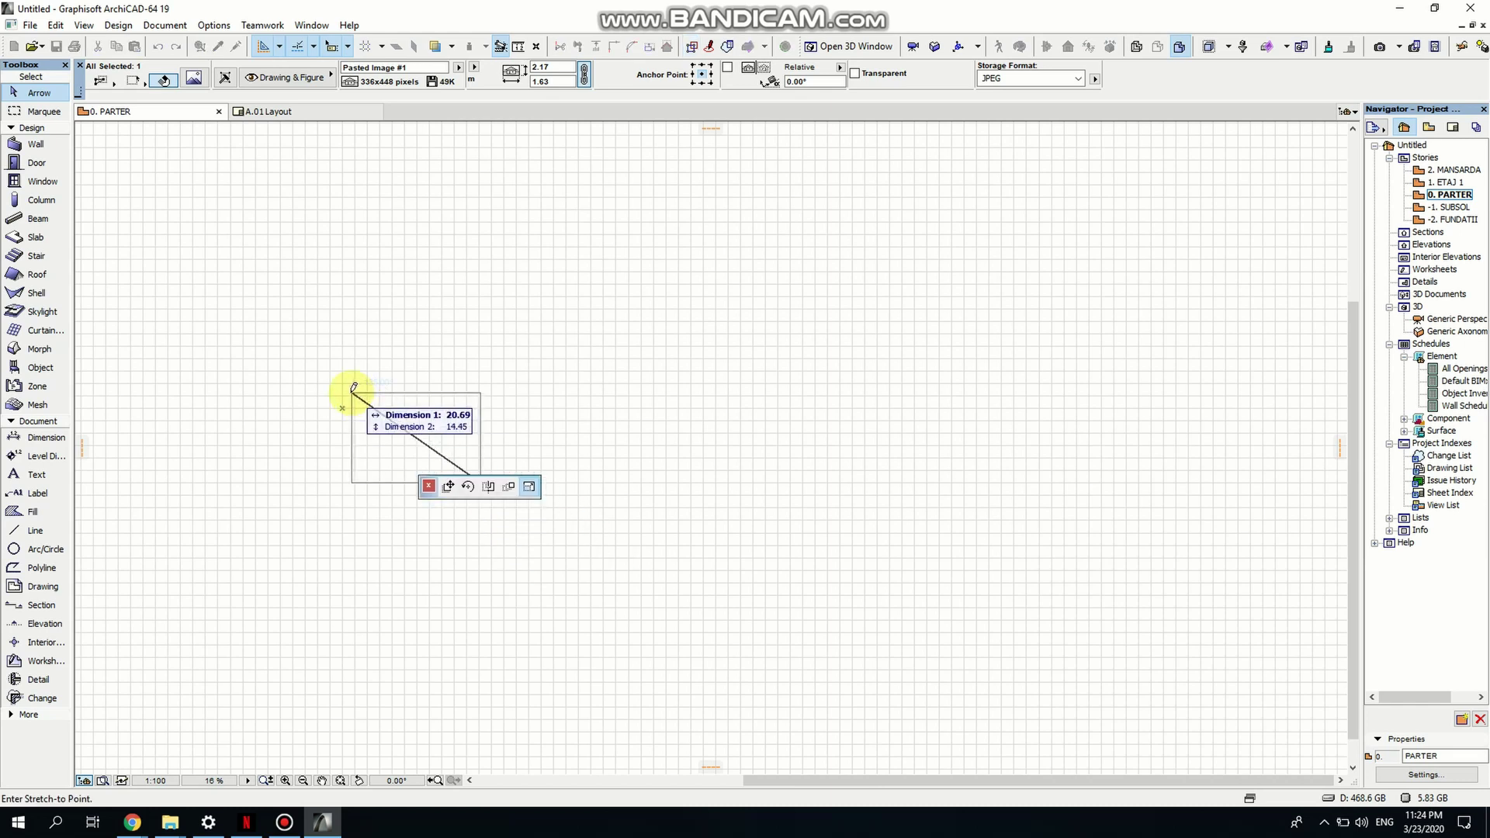
key("Escape")
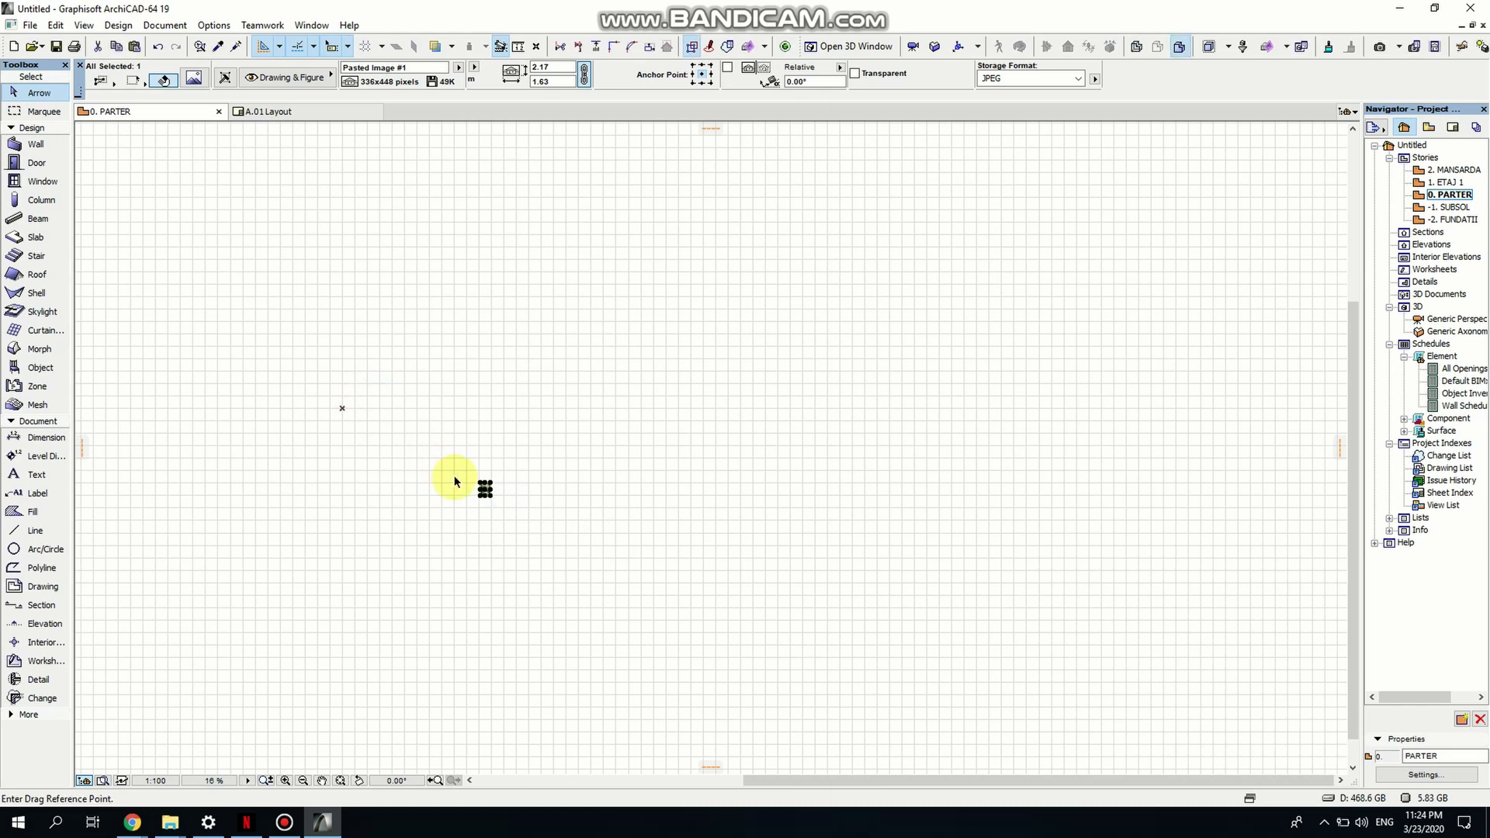
left_click_drag(485, 489, 349, 393)
scroll(342, 389, "up", 5)
scroll(402, 499, "up", 5)
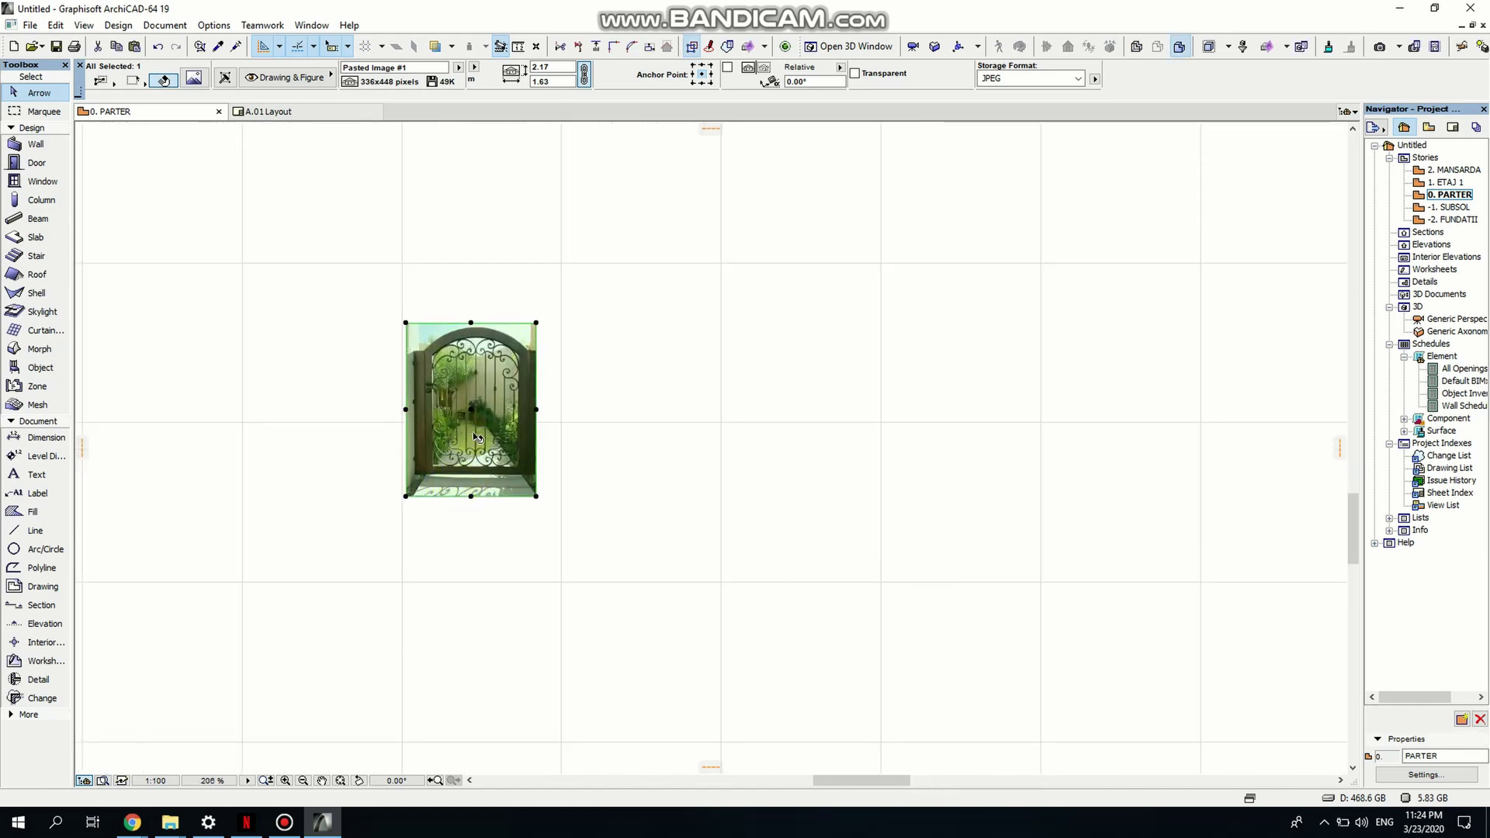
scroll(473, 432, "up", 6)
middle_click_drag(556, 436, 594, 548)
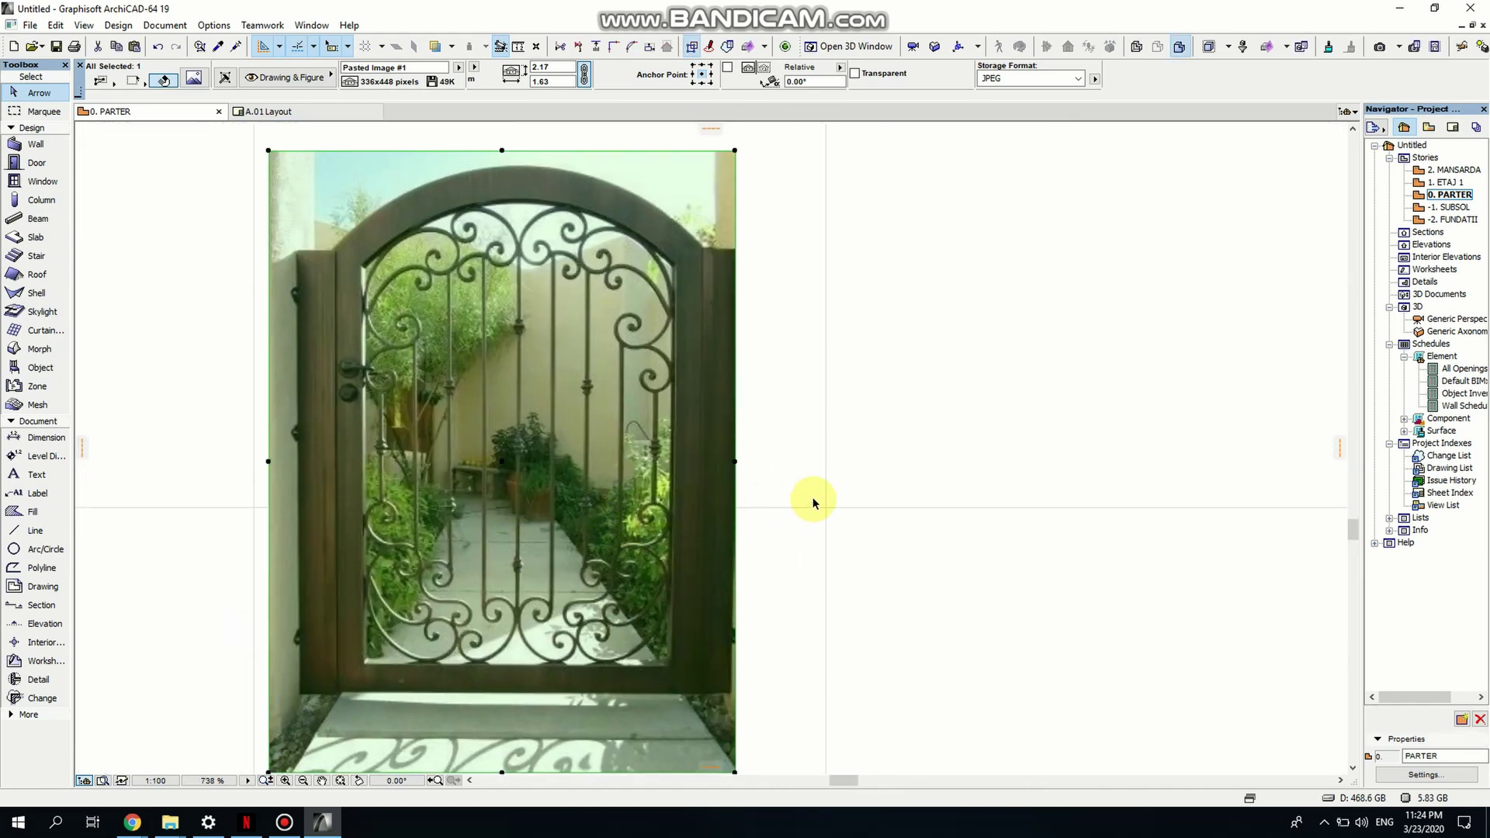
left_click(839, 464)
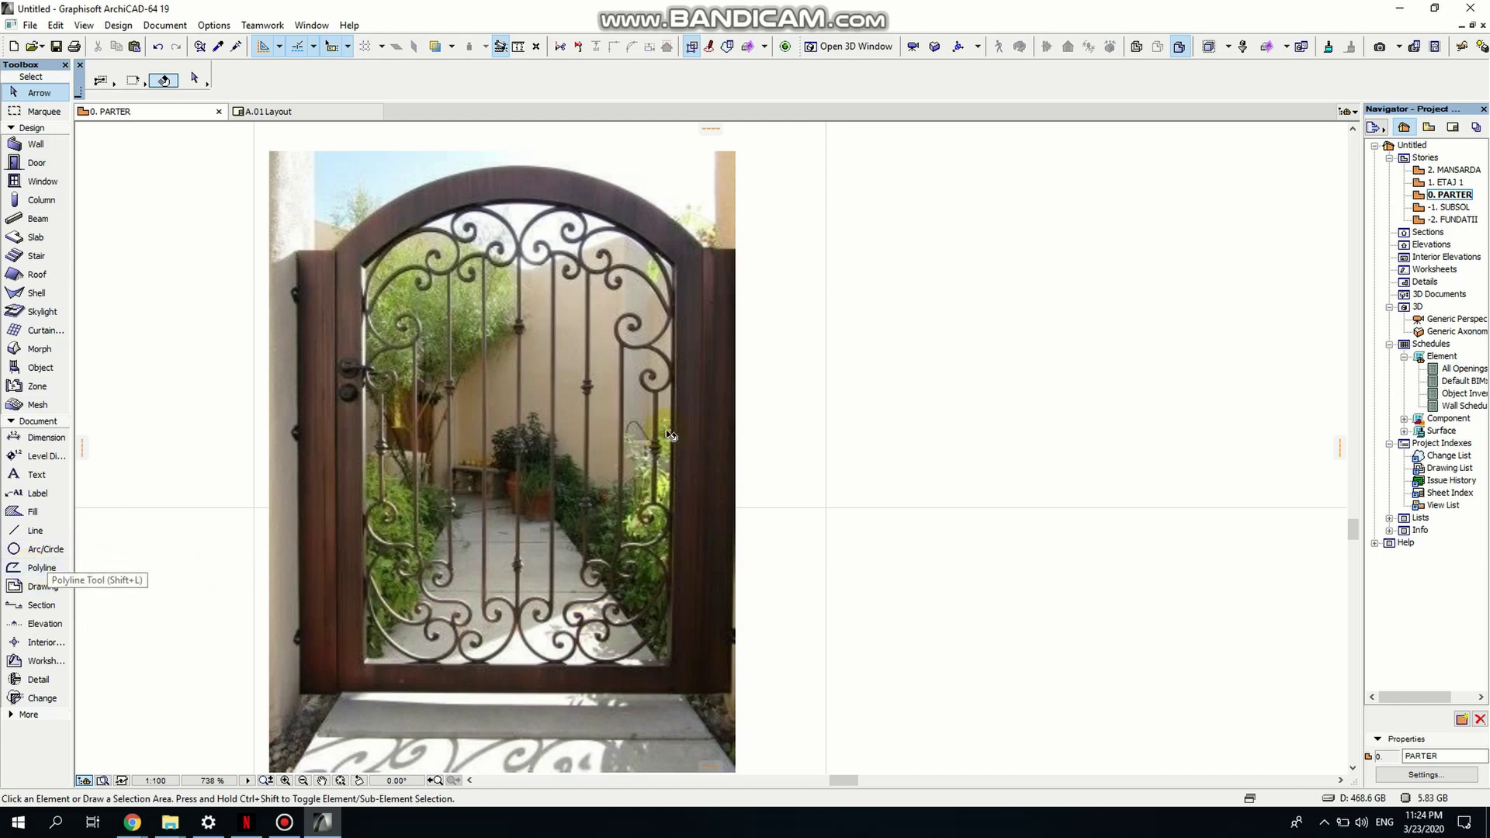
Start a rectangular polyline and set its line pen to the red pen 20.
left_click(467, 655)
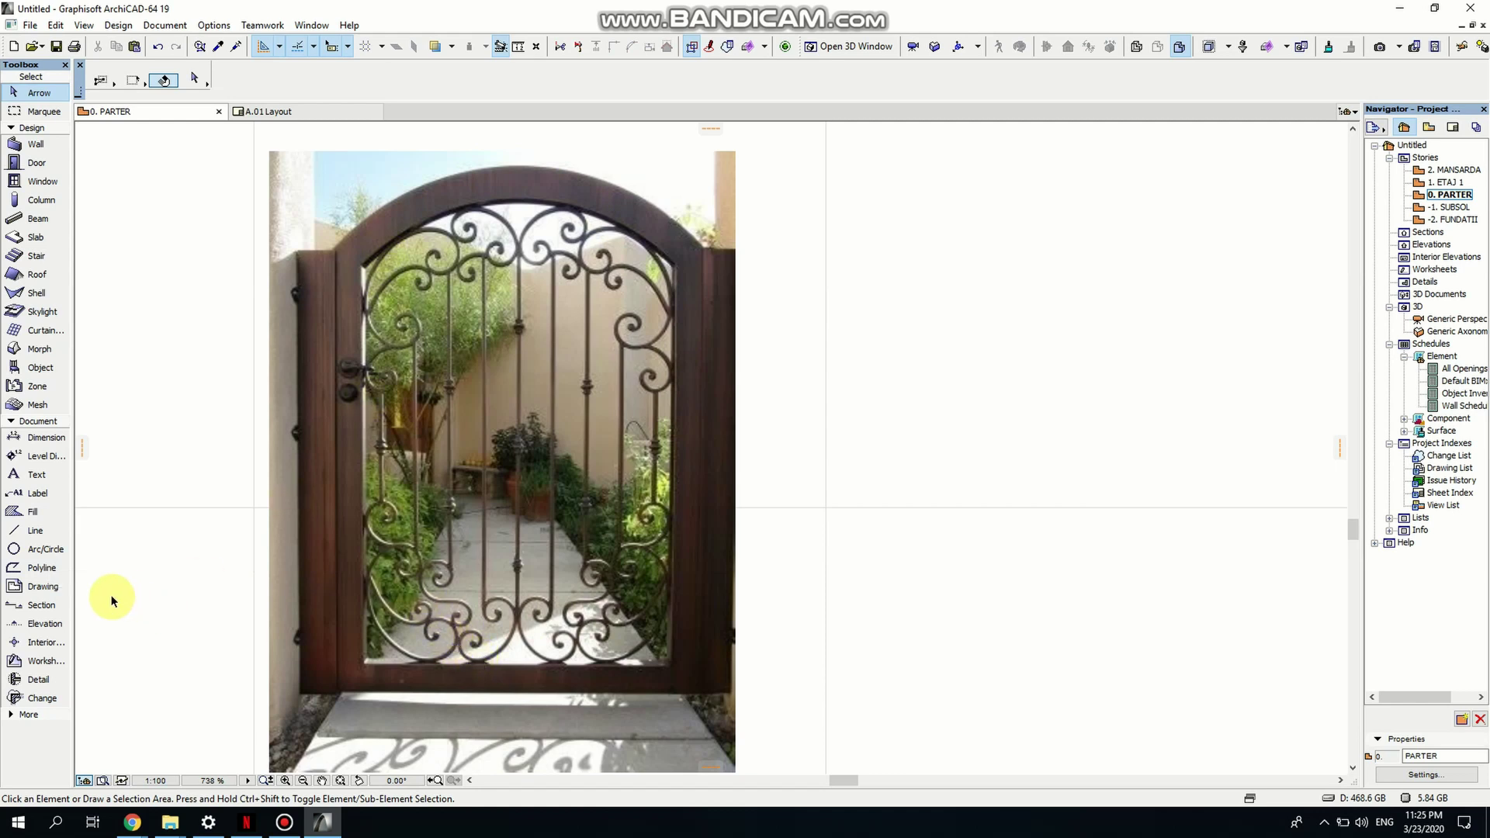
left_click(41, 571)
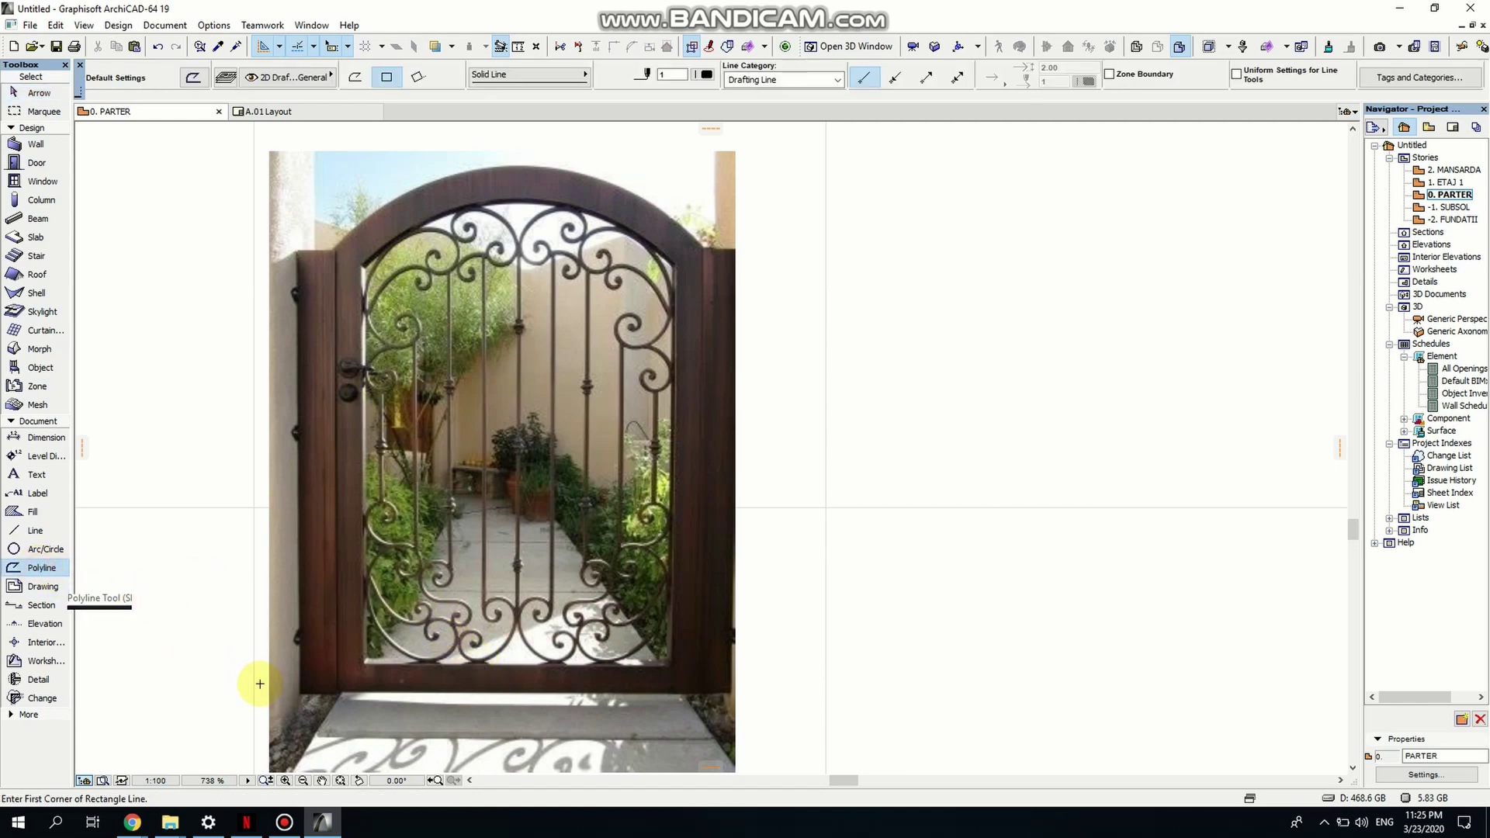
scroll(375, 685, "up", 3)
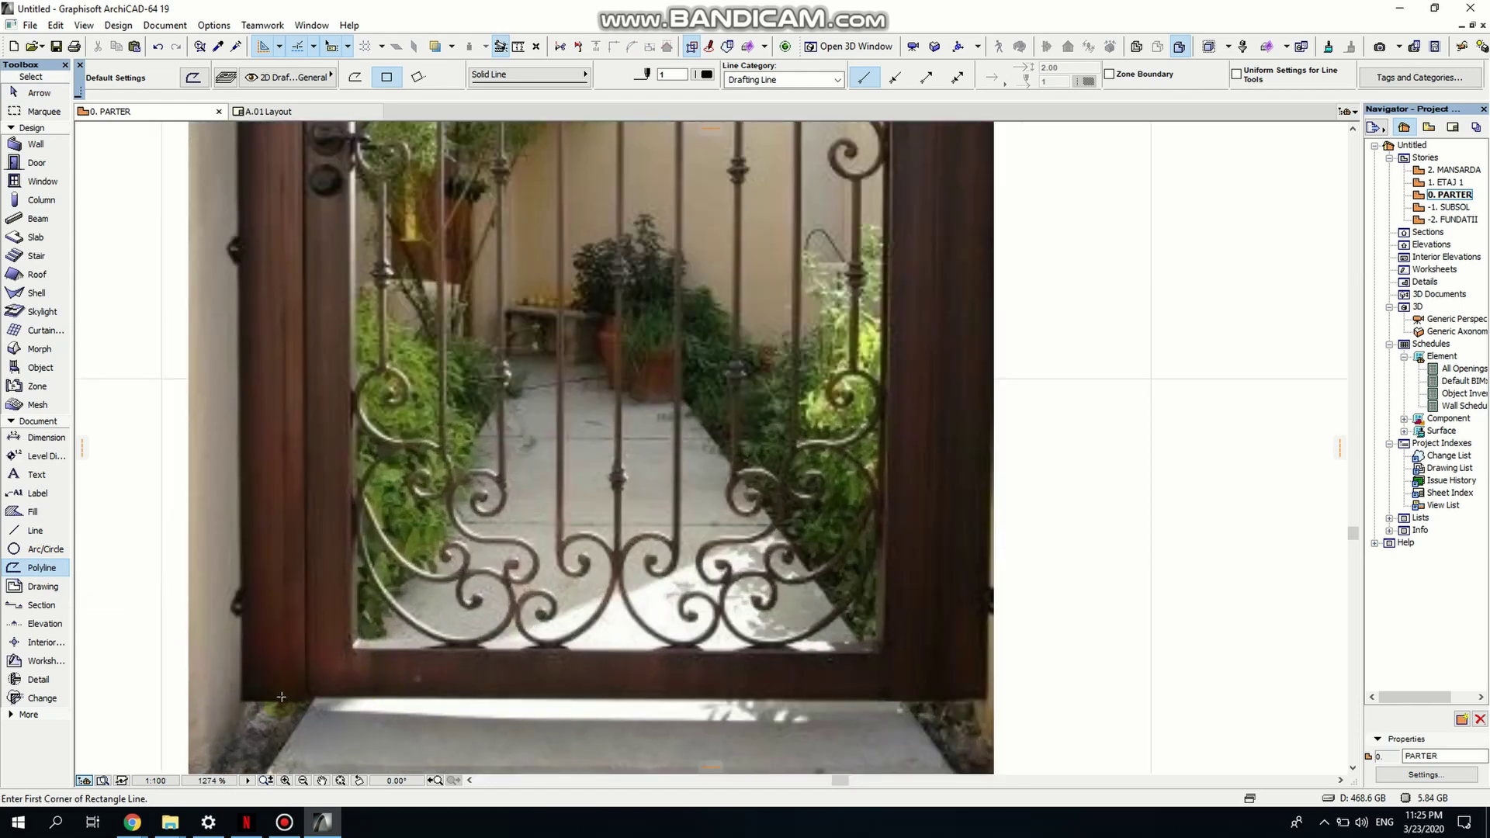
left_click(707, 81)
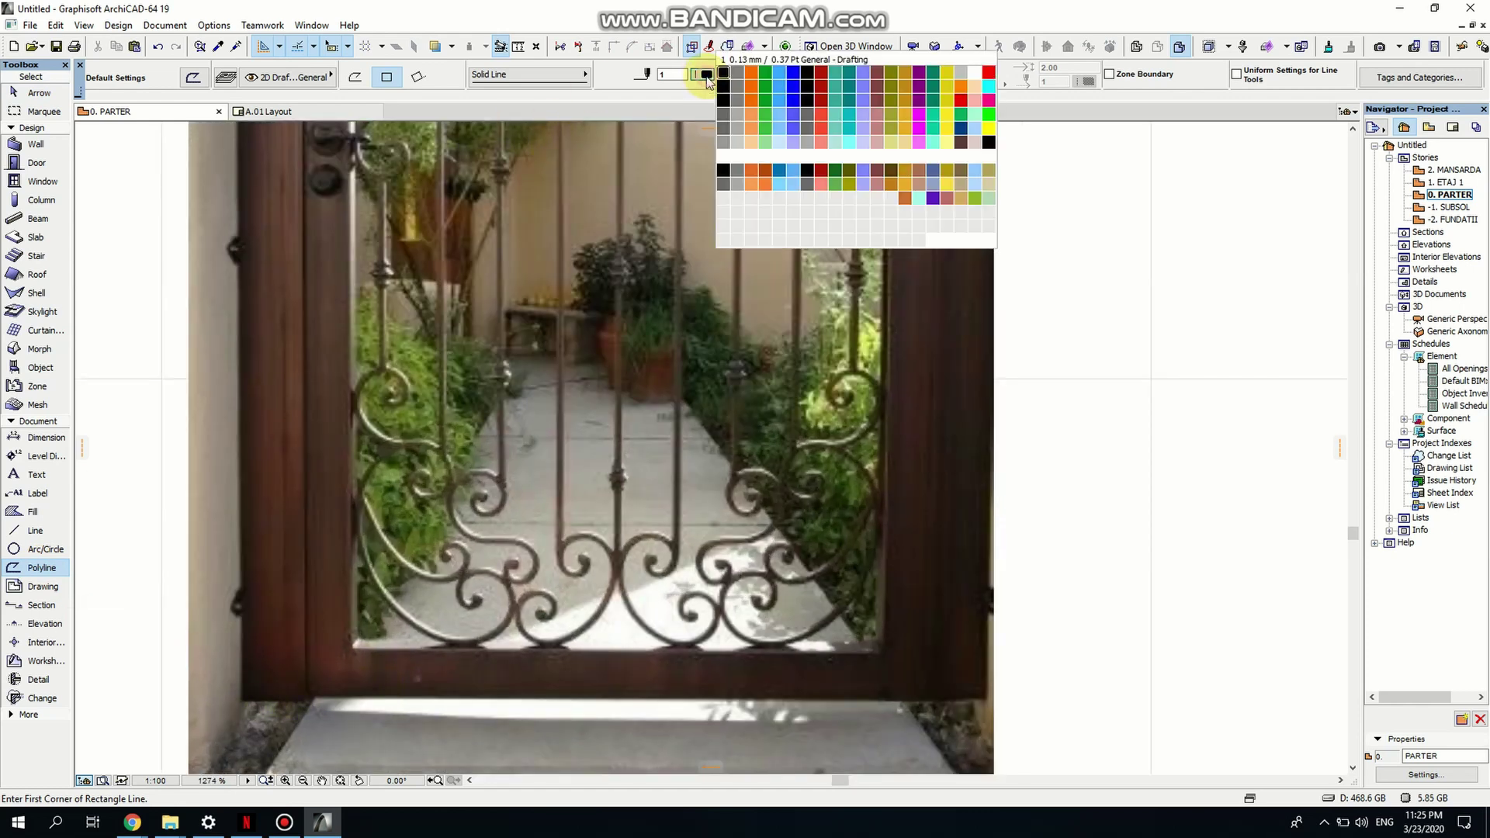
left_click(989, 75)
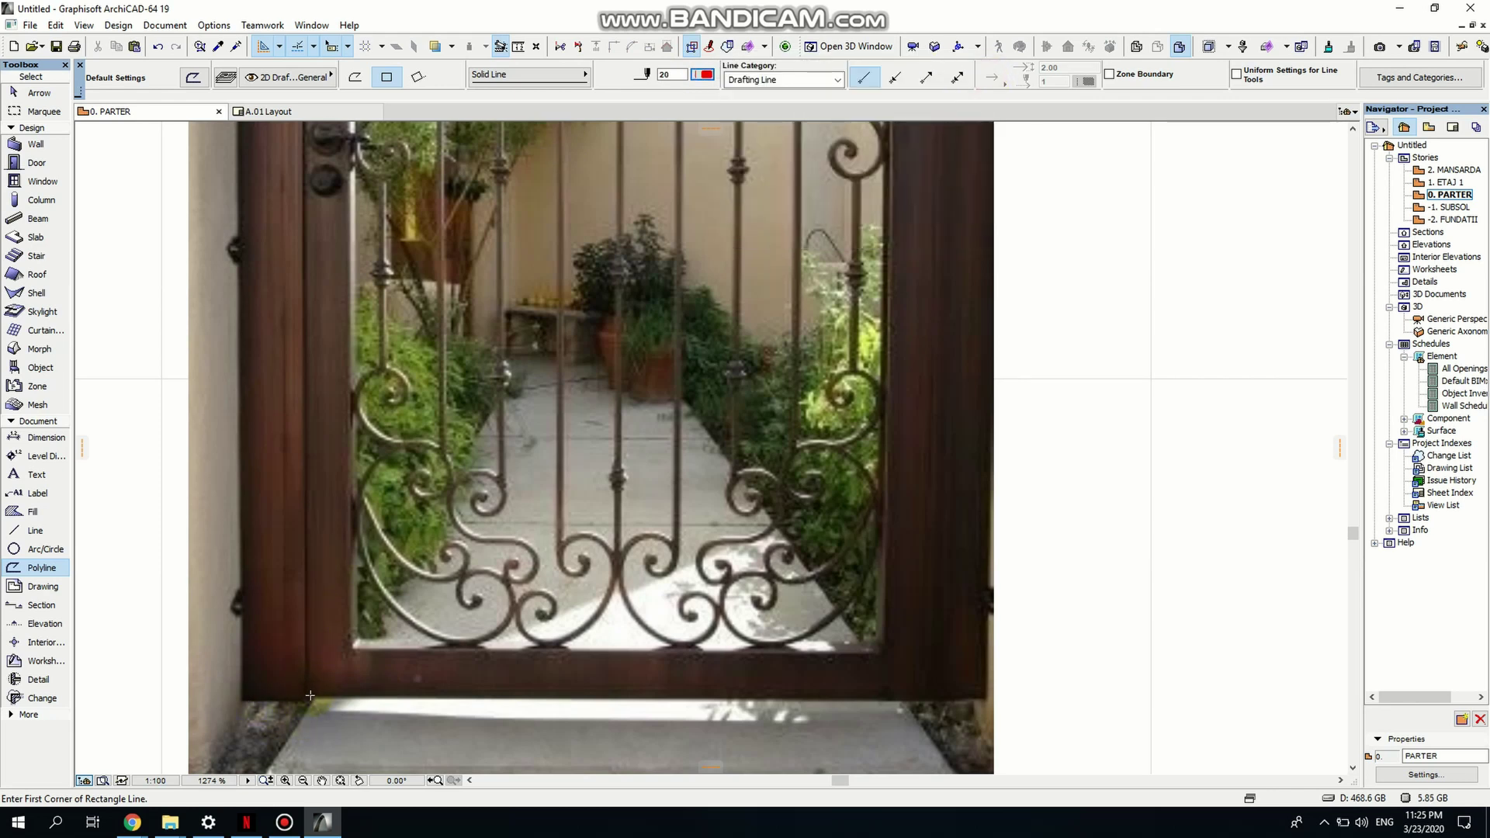
Try to trace the gate leaf with a freehand rectangle from its lower-left corner to the right end of the arch.
left_click(310, 696)
scroll(698, 710, "down", 3)
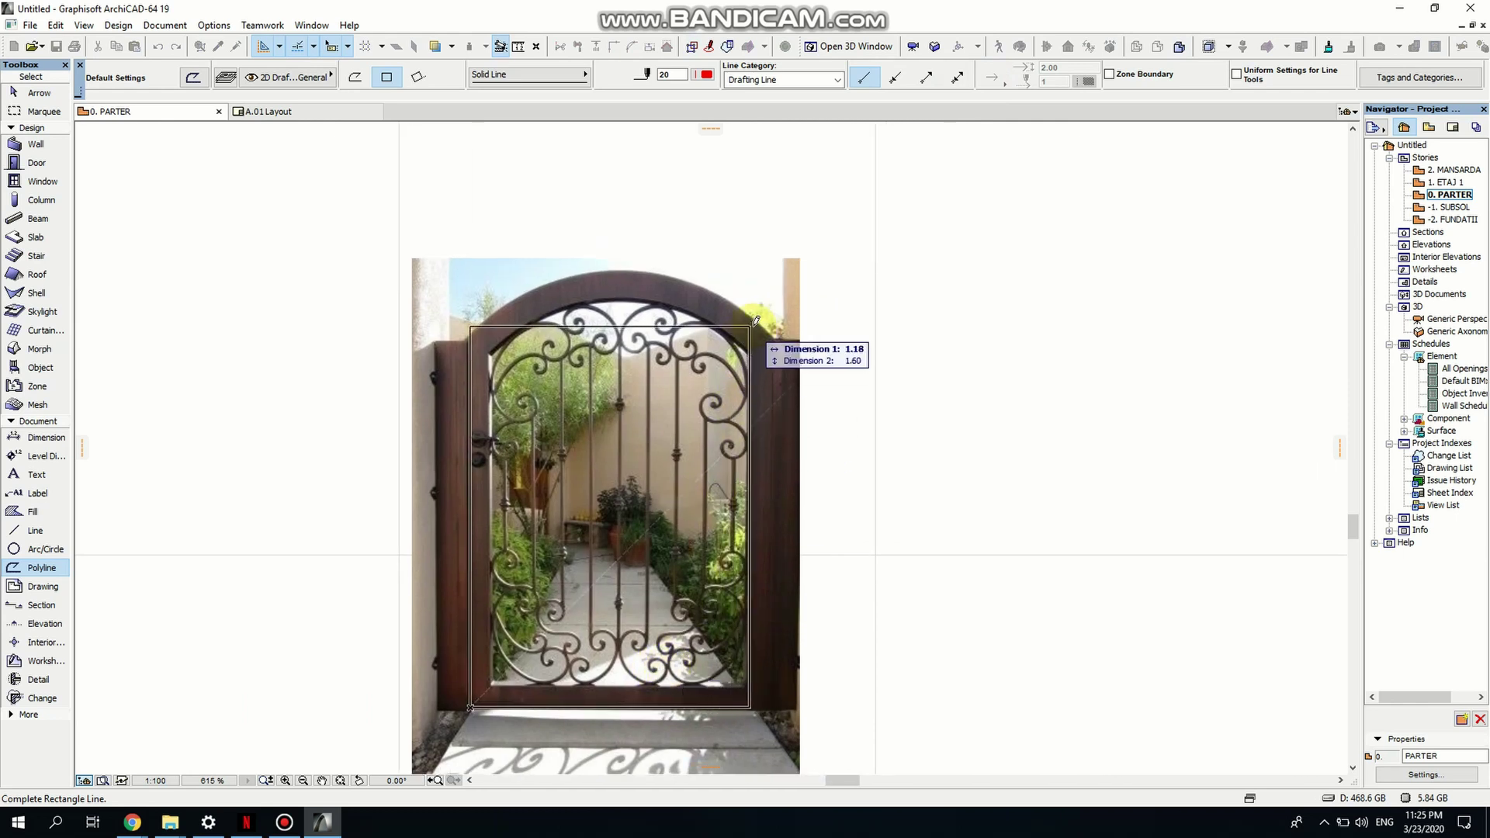
scroll(756, 321, "up", 4)
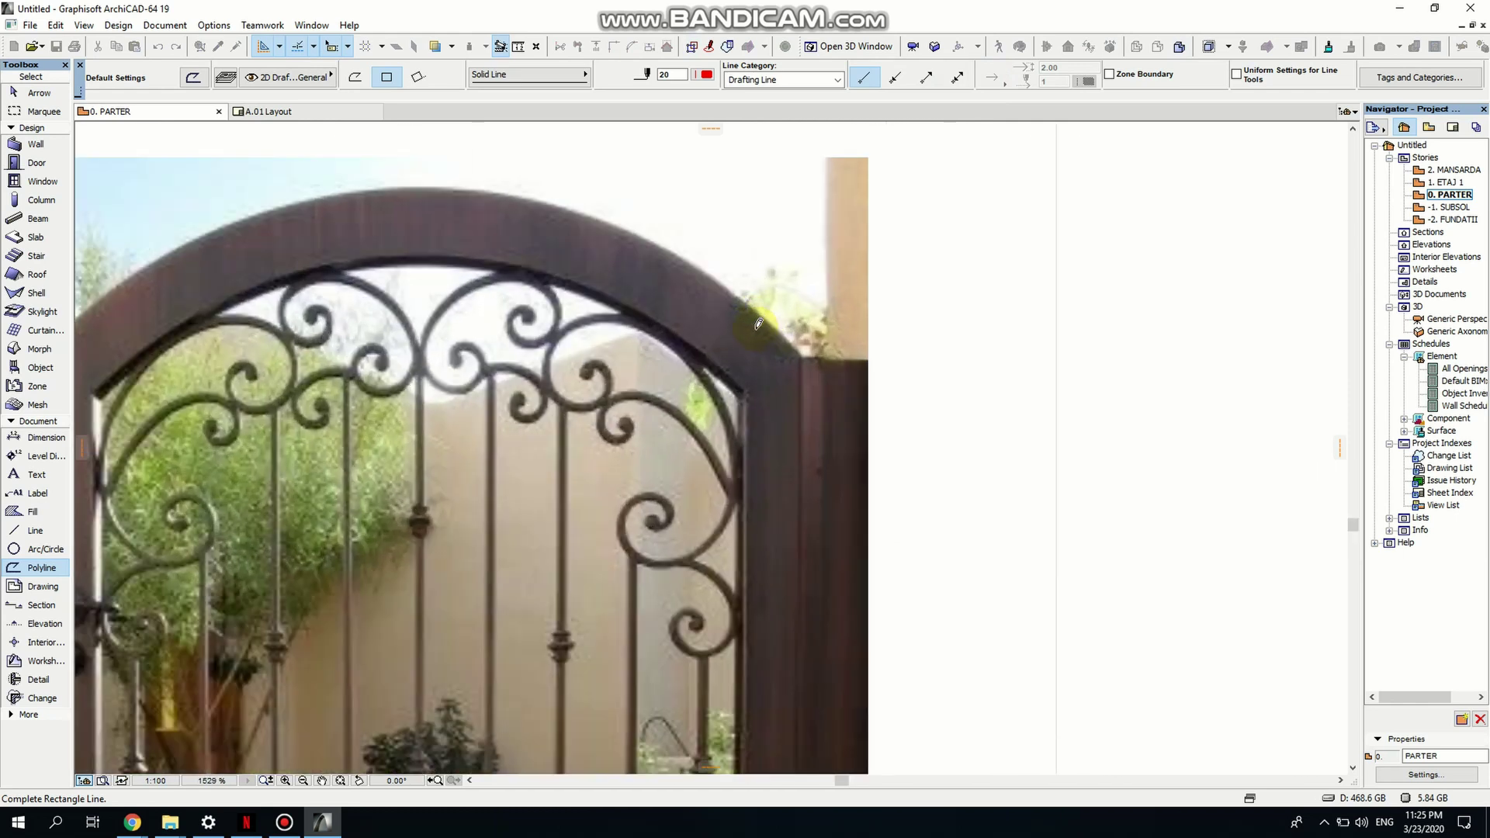
left_click(801, 357)
middle_click_drag(528, 399, 655, 457)
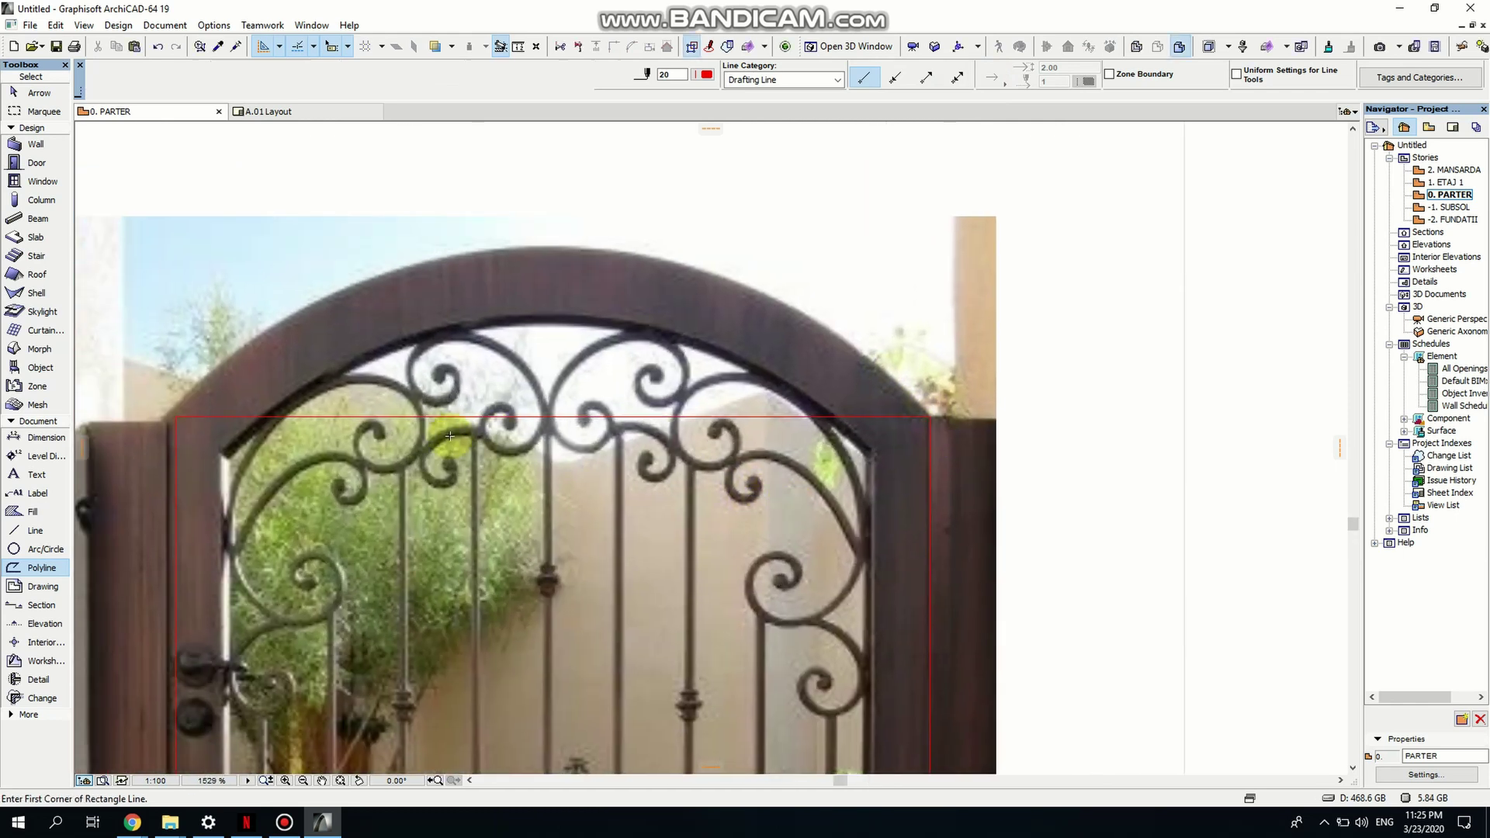
key("Escape")
scroll(450, 431, "down", 3)
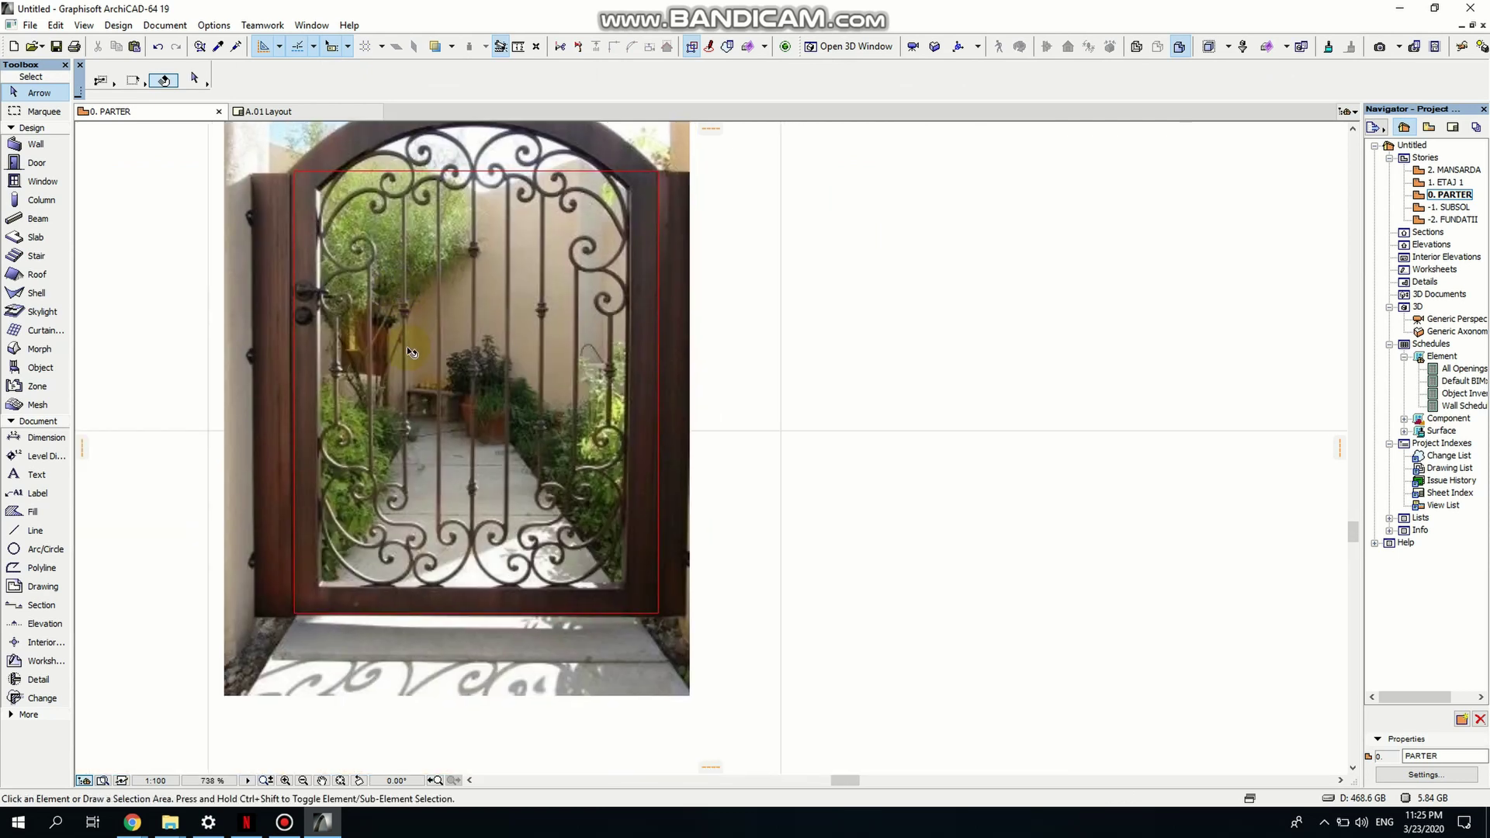
scroll(284, 598, "up", 3)
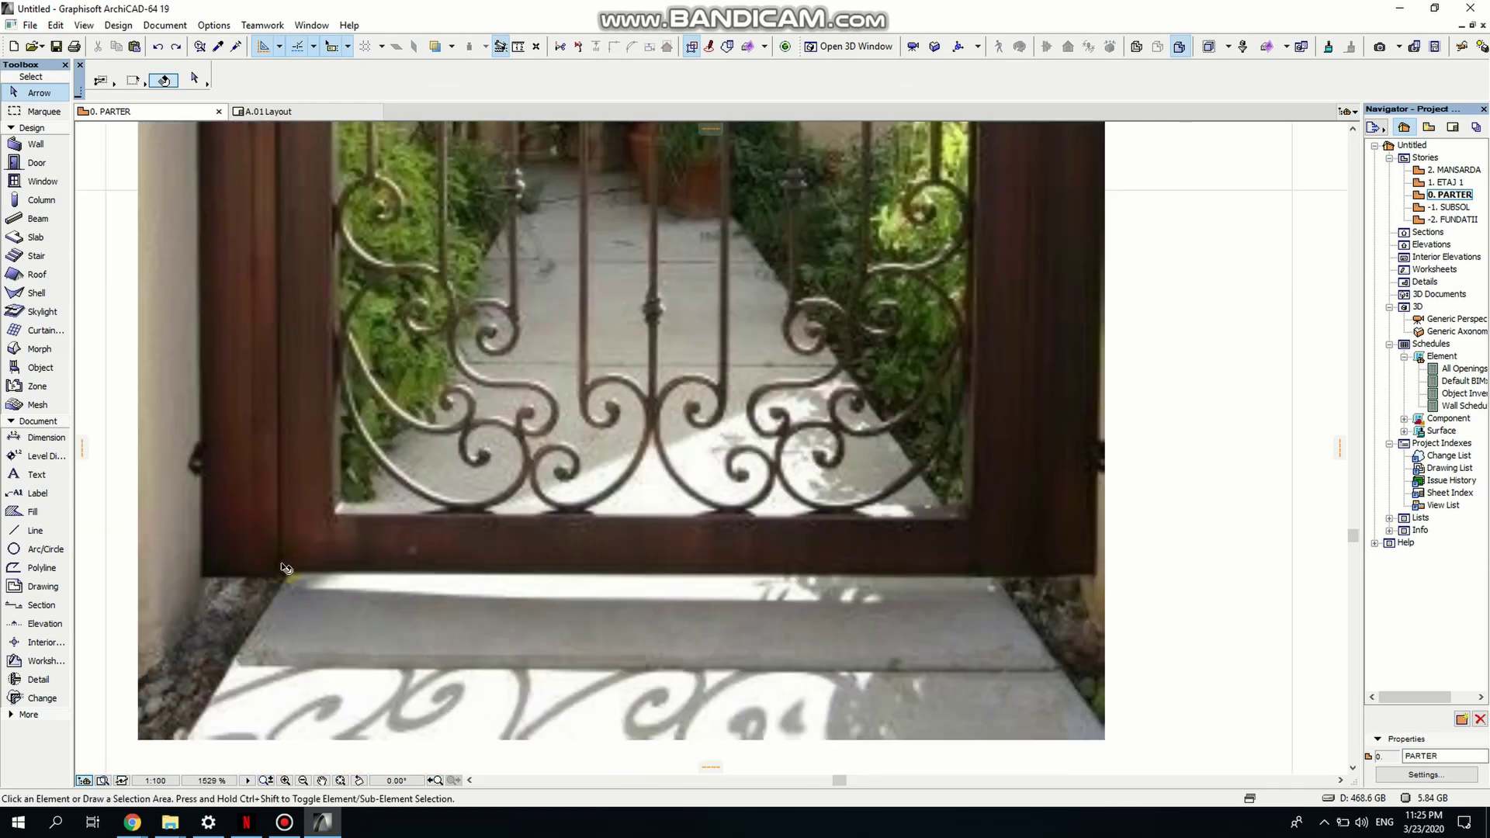
Draw a rectangular polyline from the gate leaf's lower-left corner, 1.3 m wide and 1 m high.
left_click(37, 569)
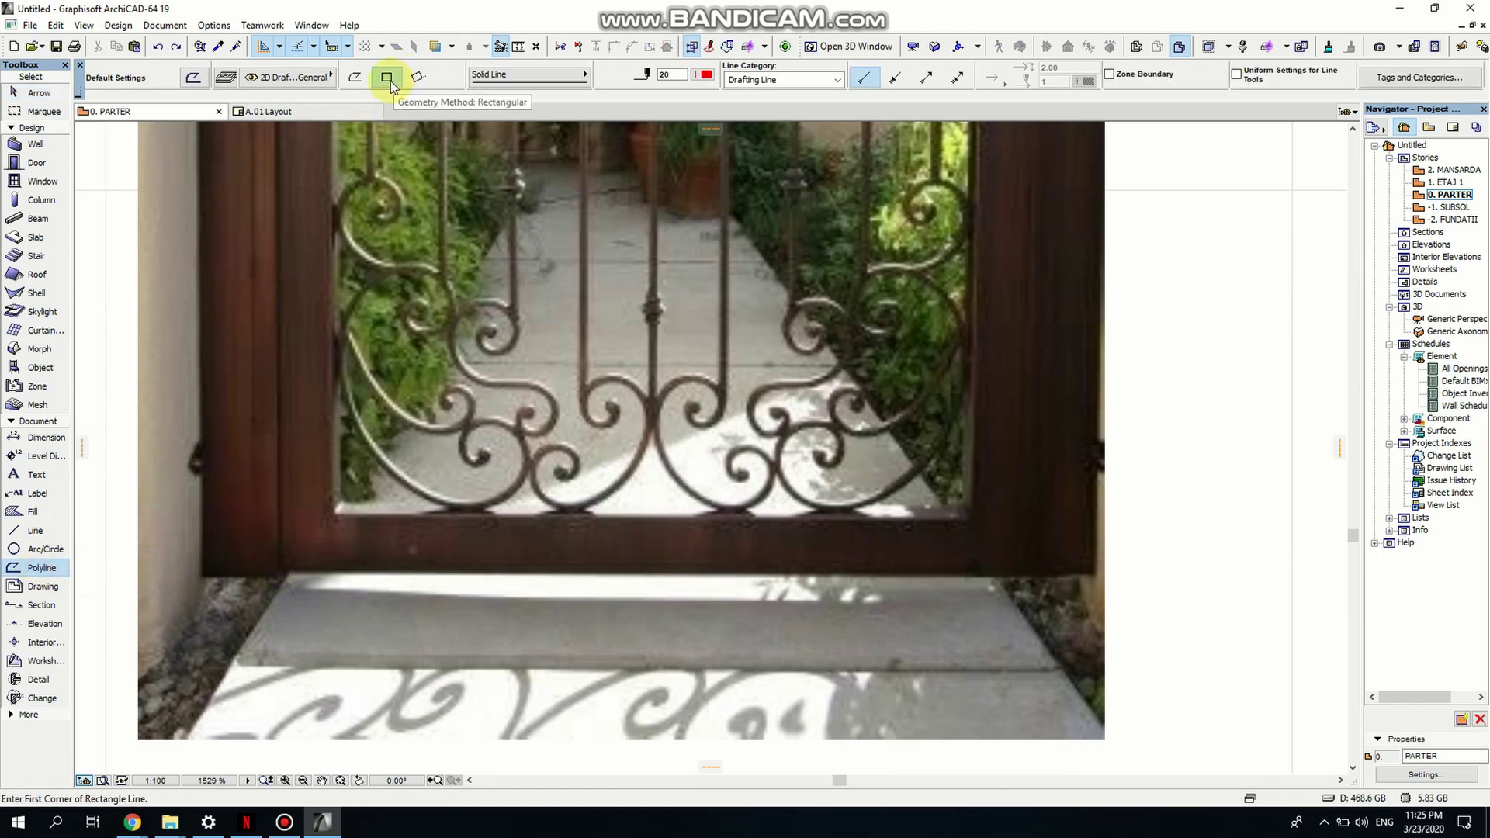
left_click(278, 564)
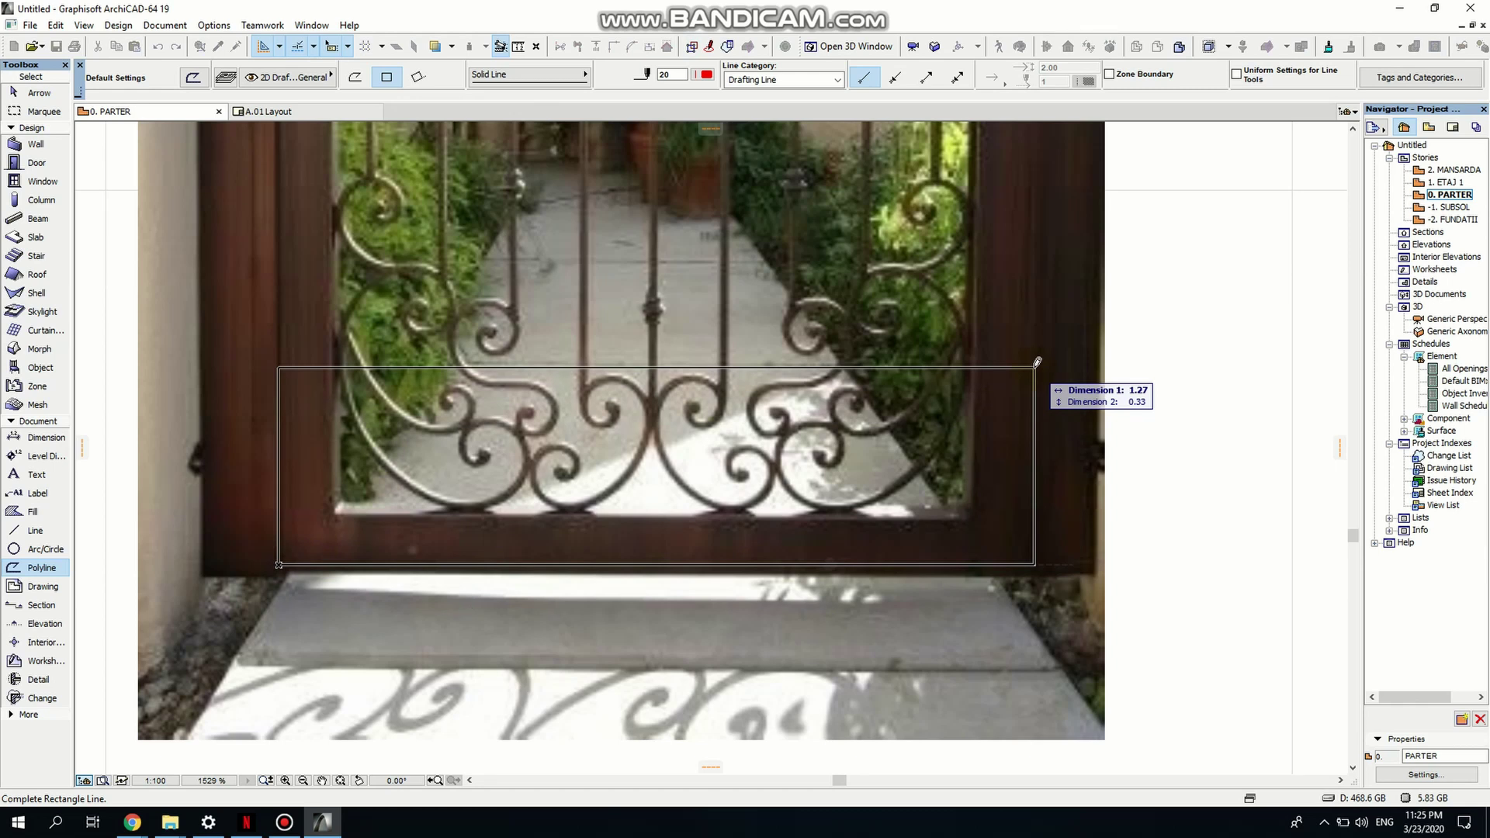
key("r")
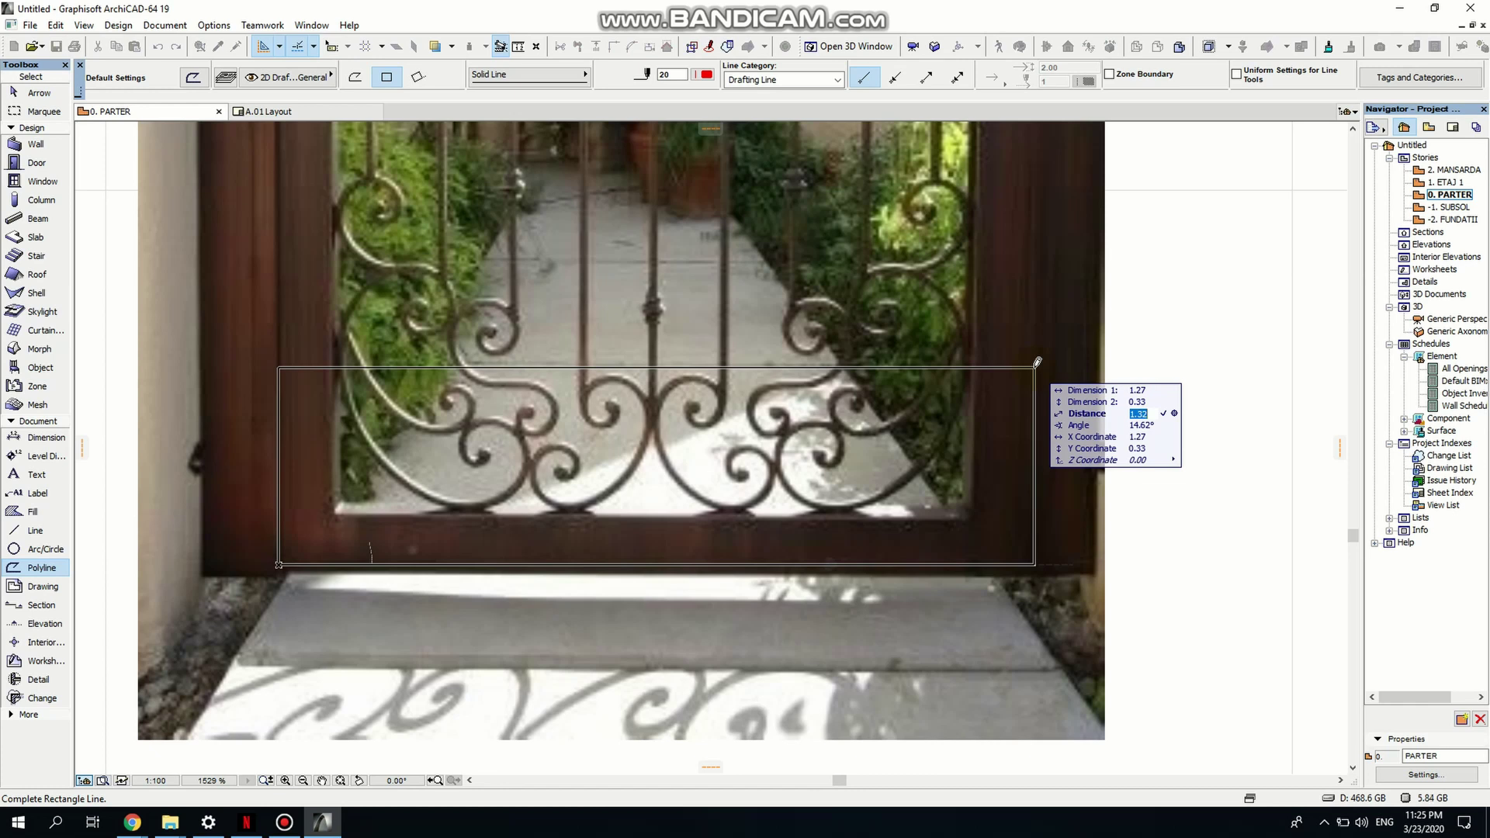
key("shift+Tab")
key("shift+Tab")
type("1")
type(".3")
key("Tab")
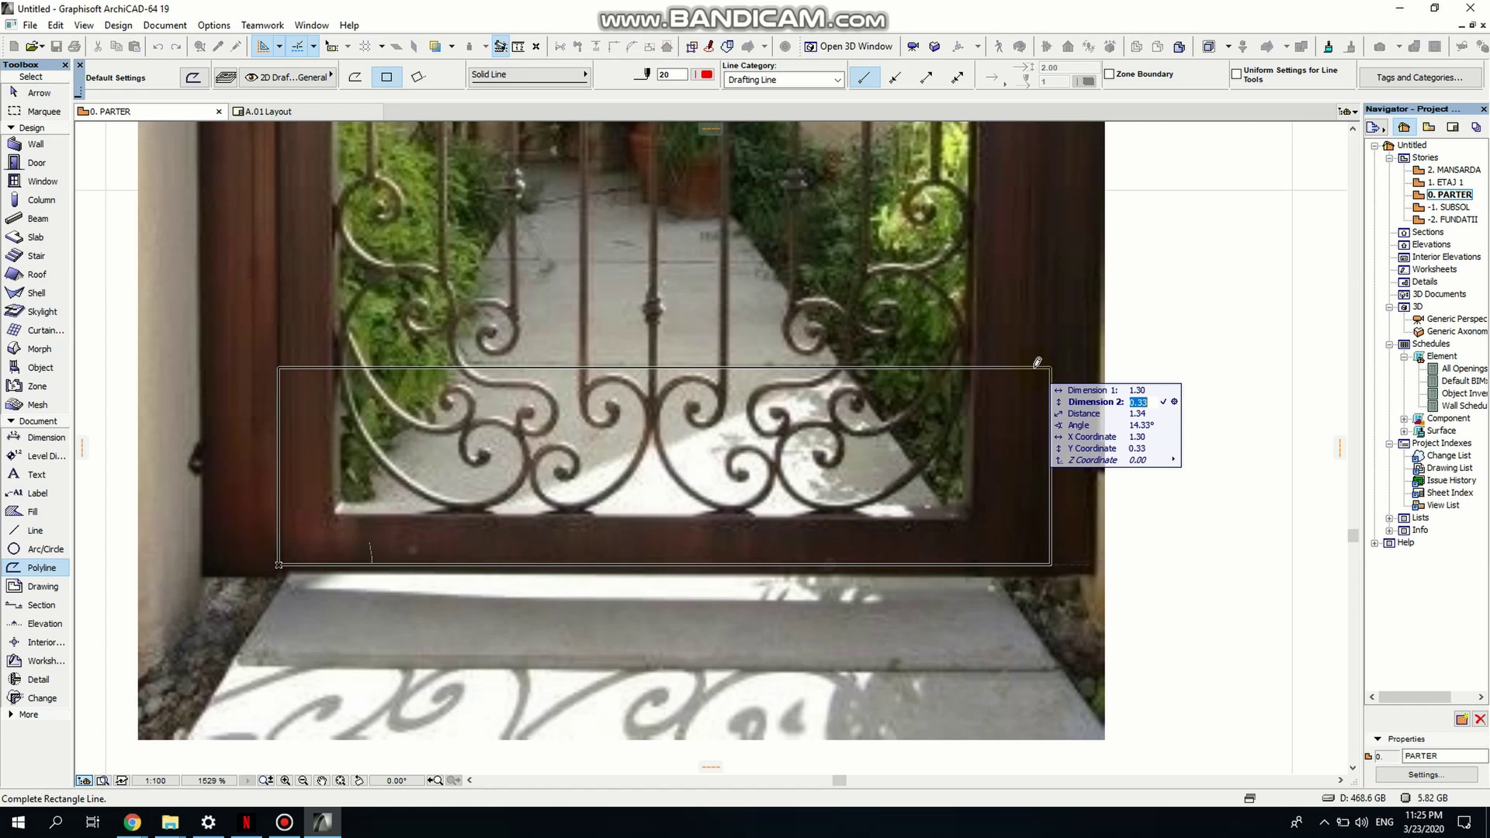
type("1")
key("Return")
Offset the upper edge of the red rectangle upward by 0.5 m towards the base of the gate's arch.
scroll(713, 269, "down", 4)
middle_click_drag(631, 326, 539, 626)
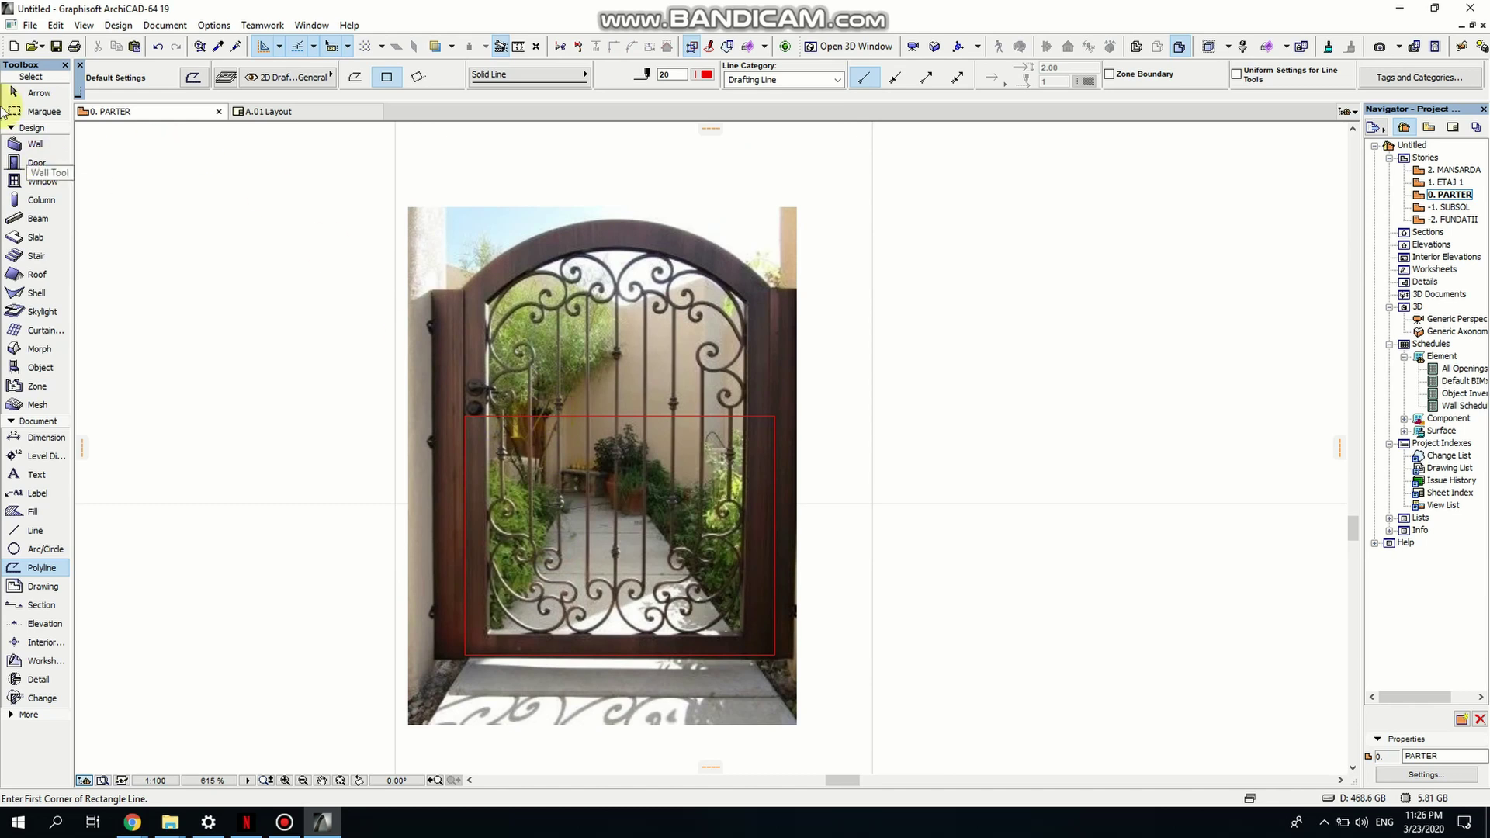
left_click(31, 92)
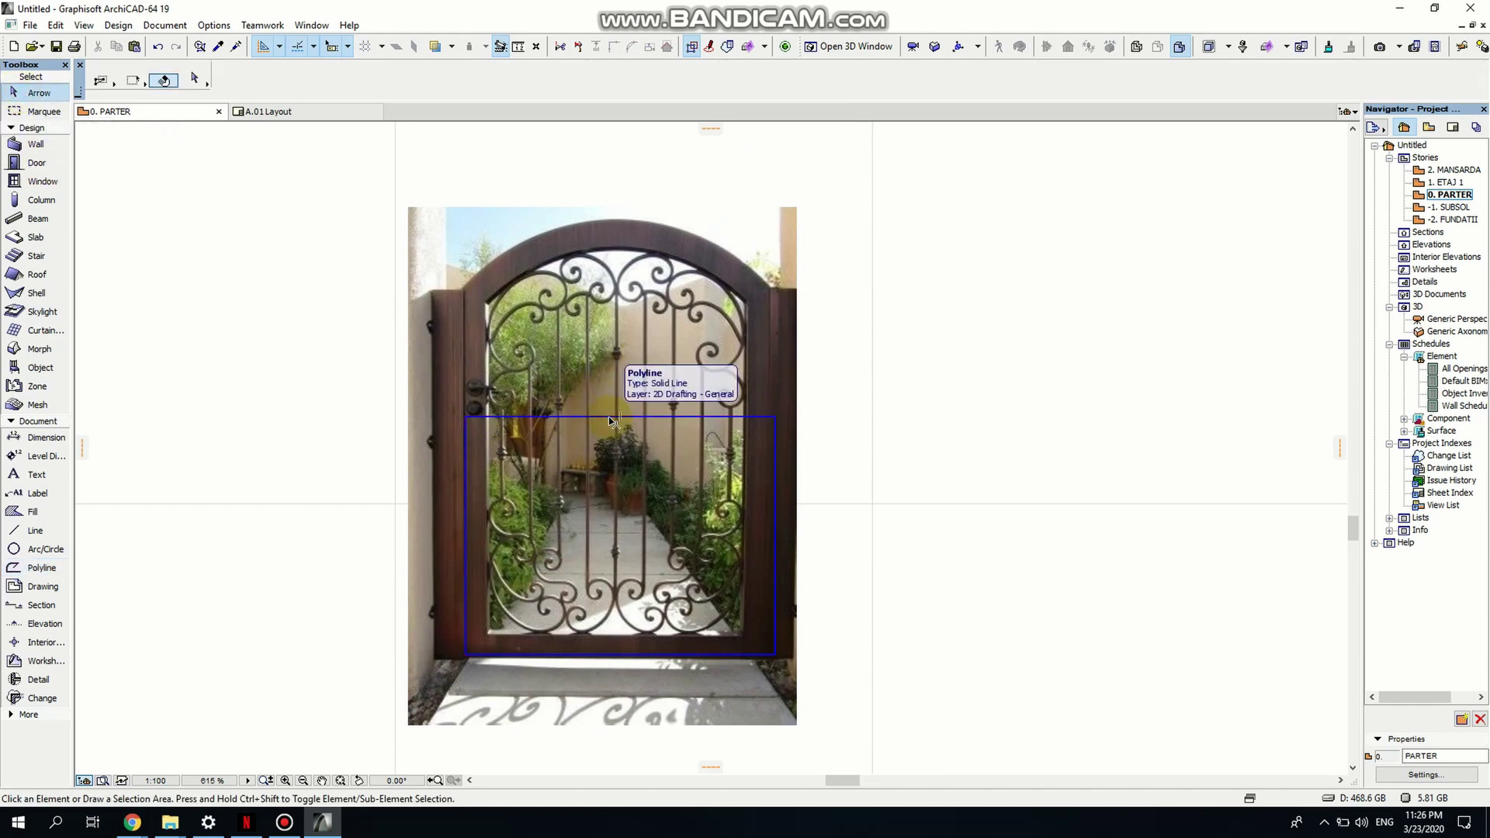
left_click(611, 419)
scroll(610, 421, "up", 3)
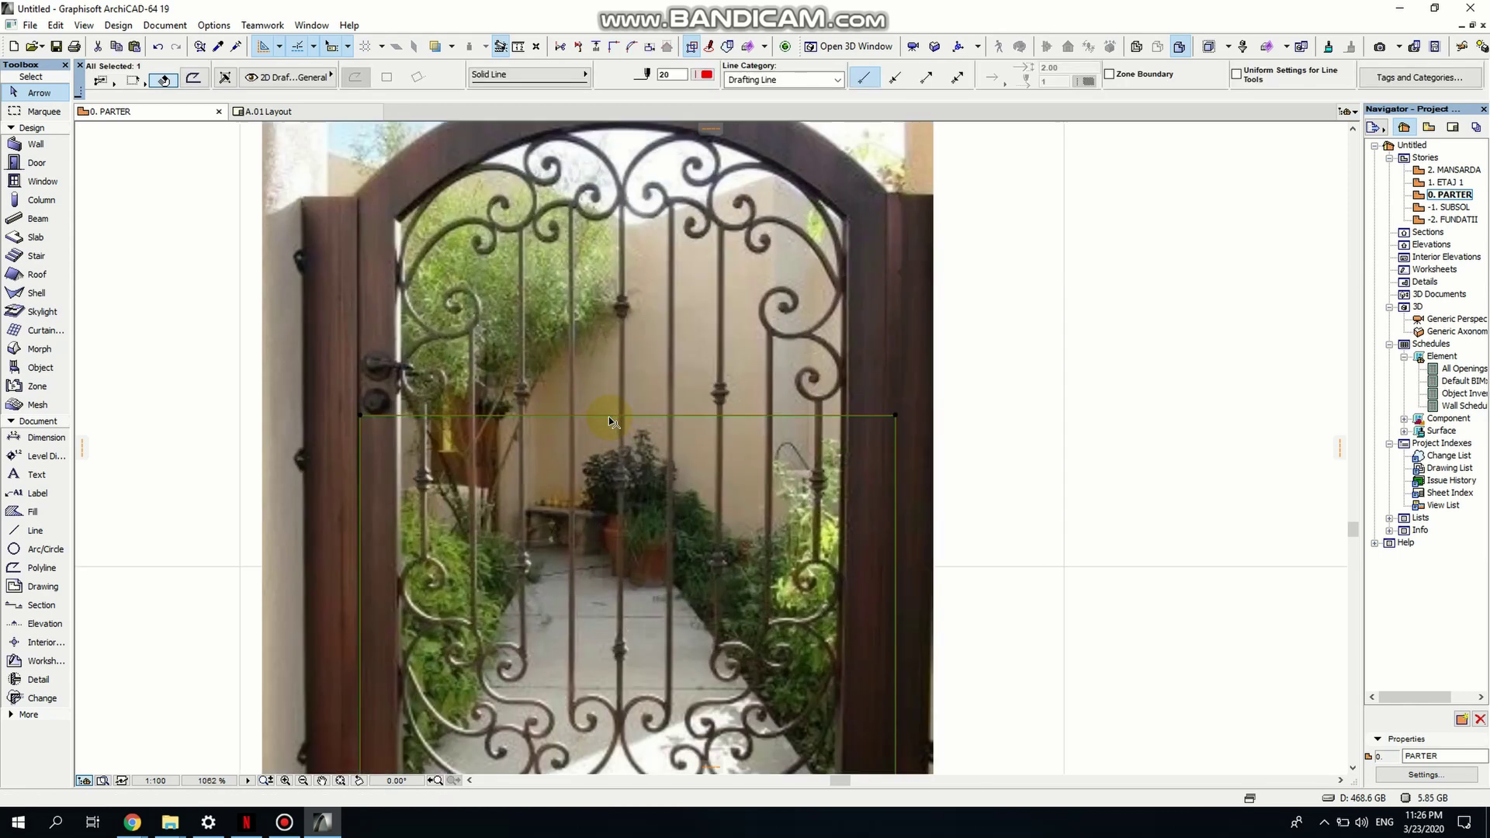
left_click(610, 417)
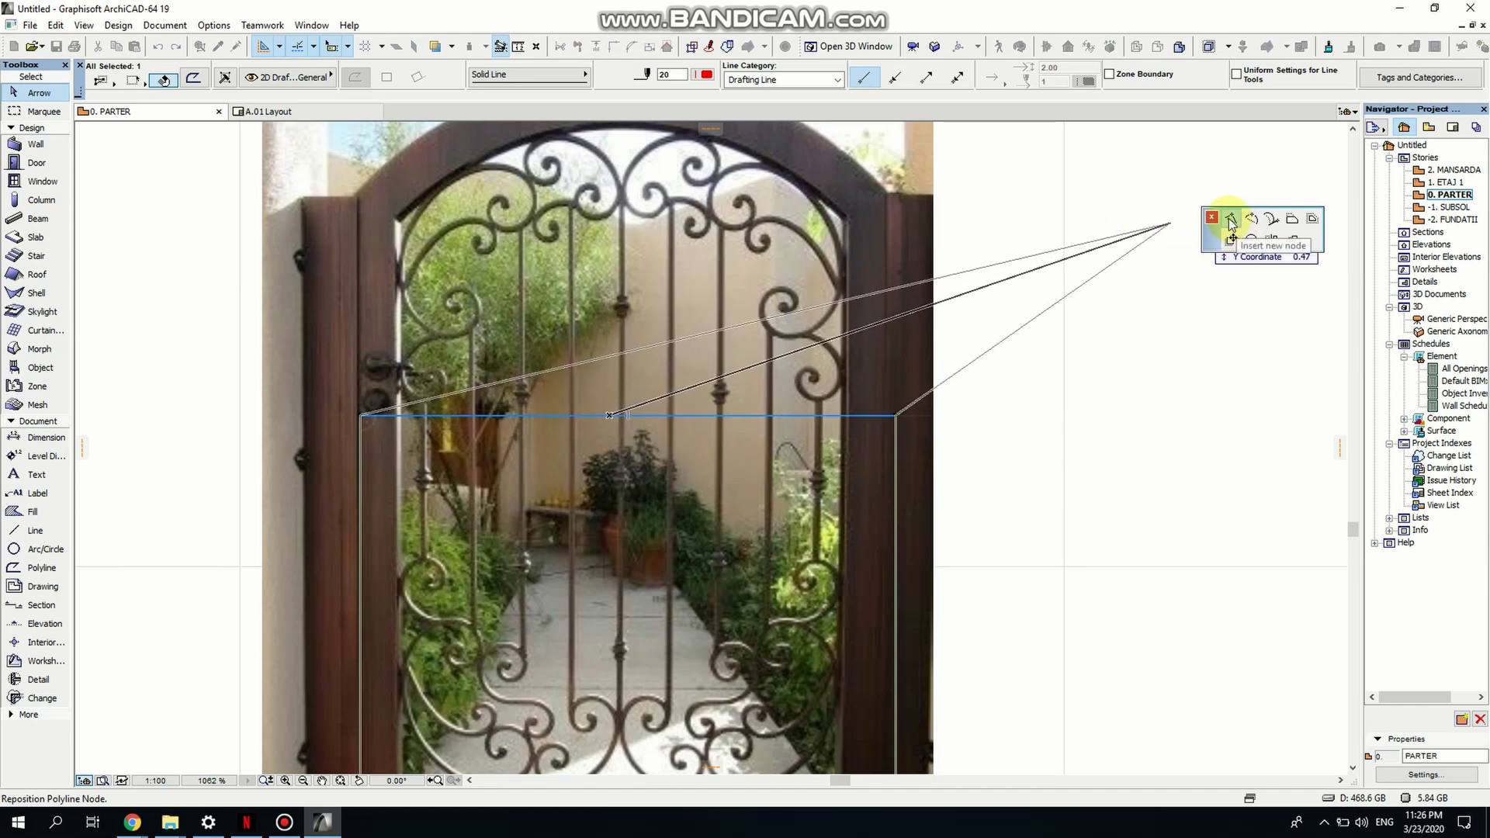
left_click(1292, 219)
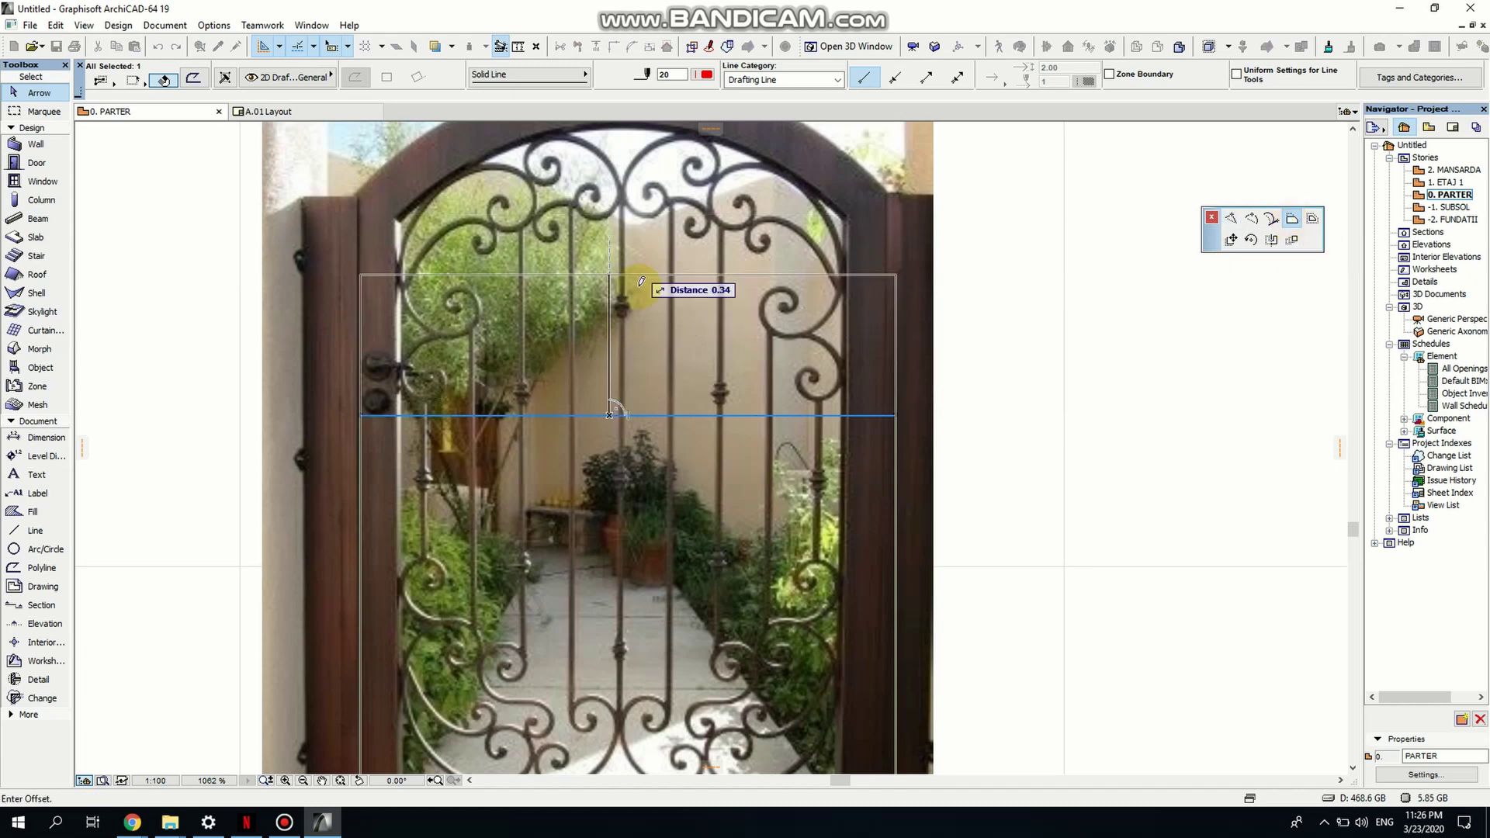
middle_click_drag(651, 265, 657, 386)
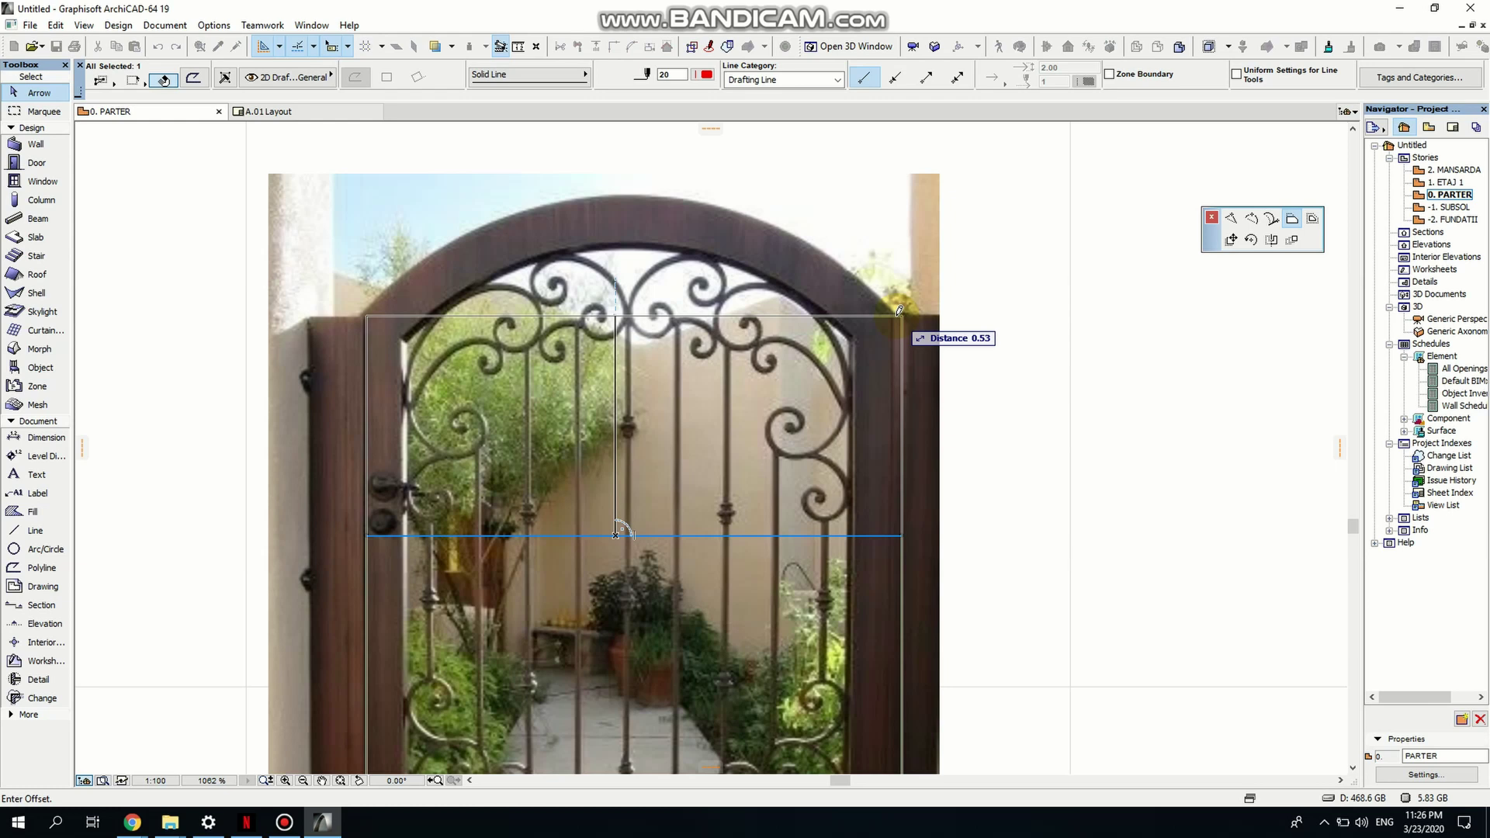
type(".")
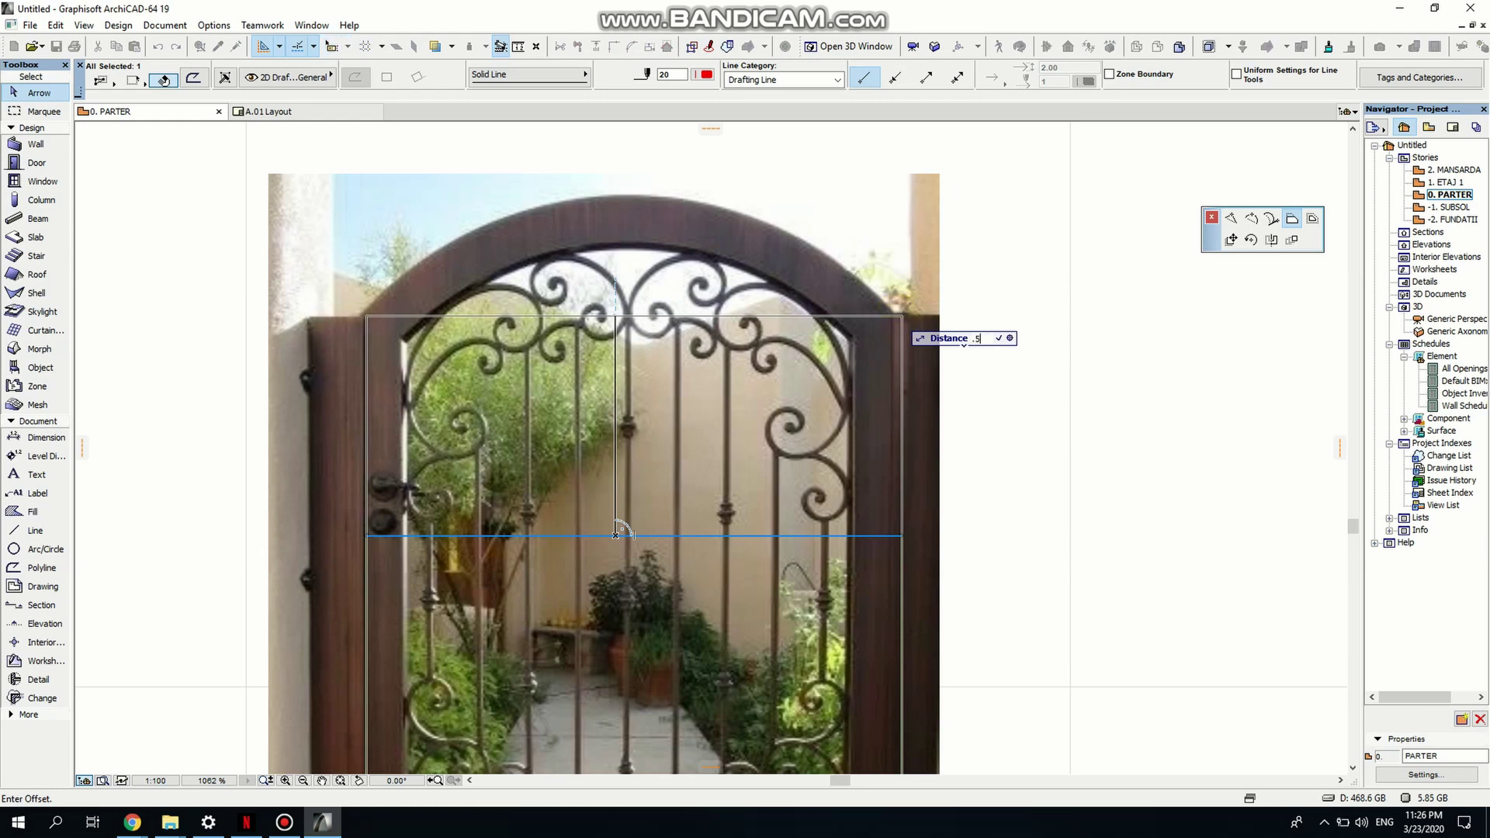
type("5")
key("Return")
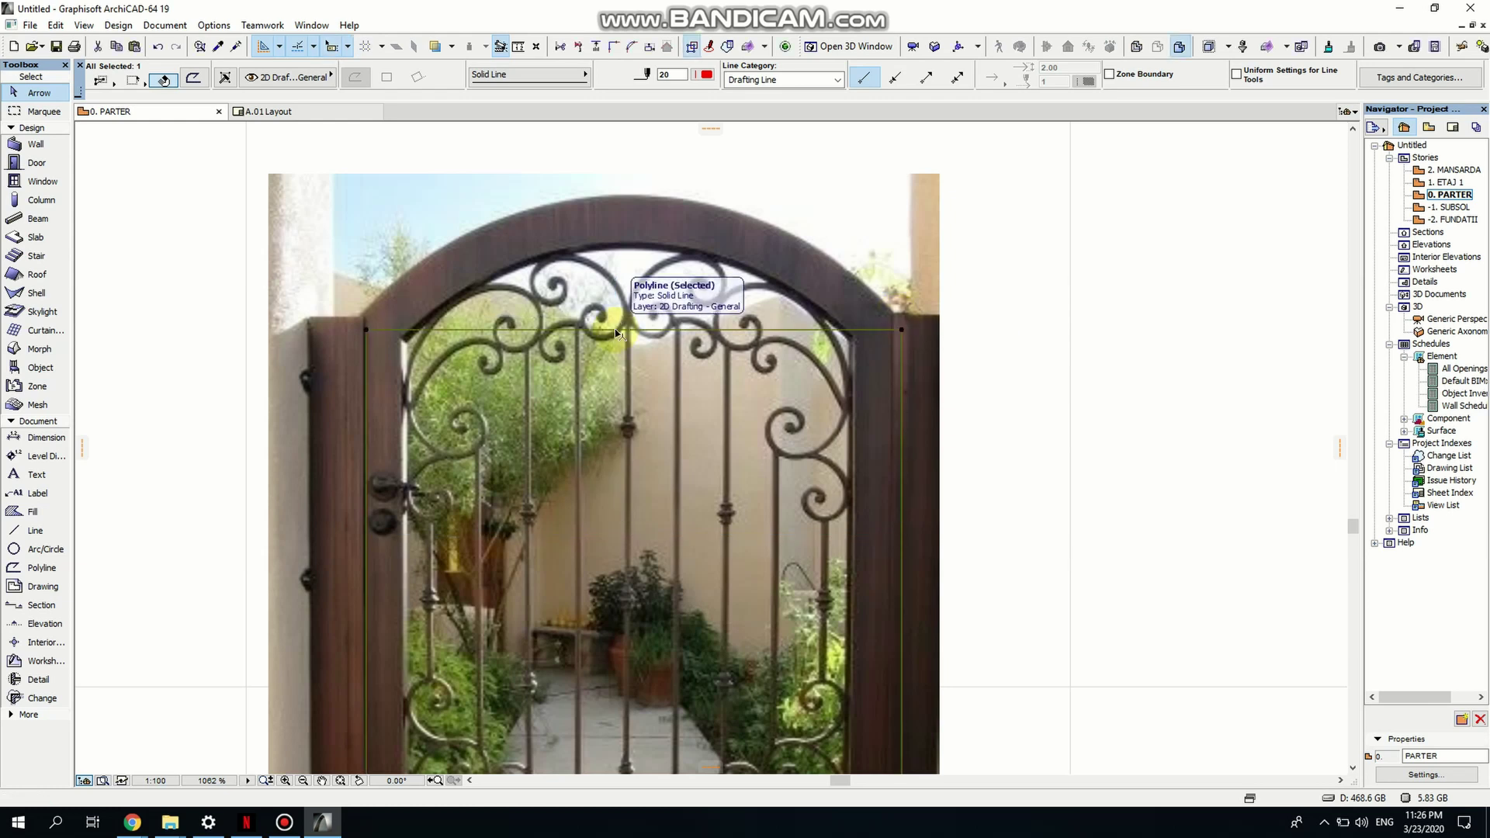
Curve the outline's upper edge to follow the gate's arch, with a radius of about 0.84 m, and deselect the polyline.
left_click(505, 335)
left_click(596, 407)
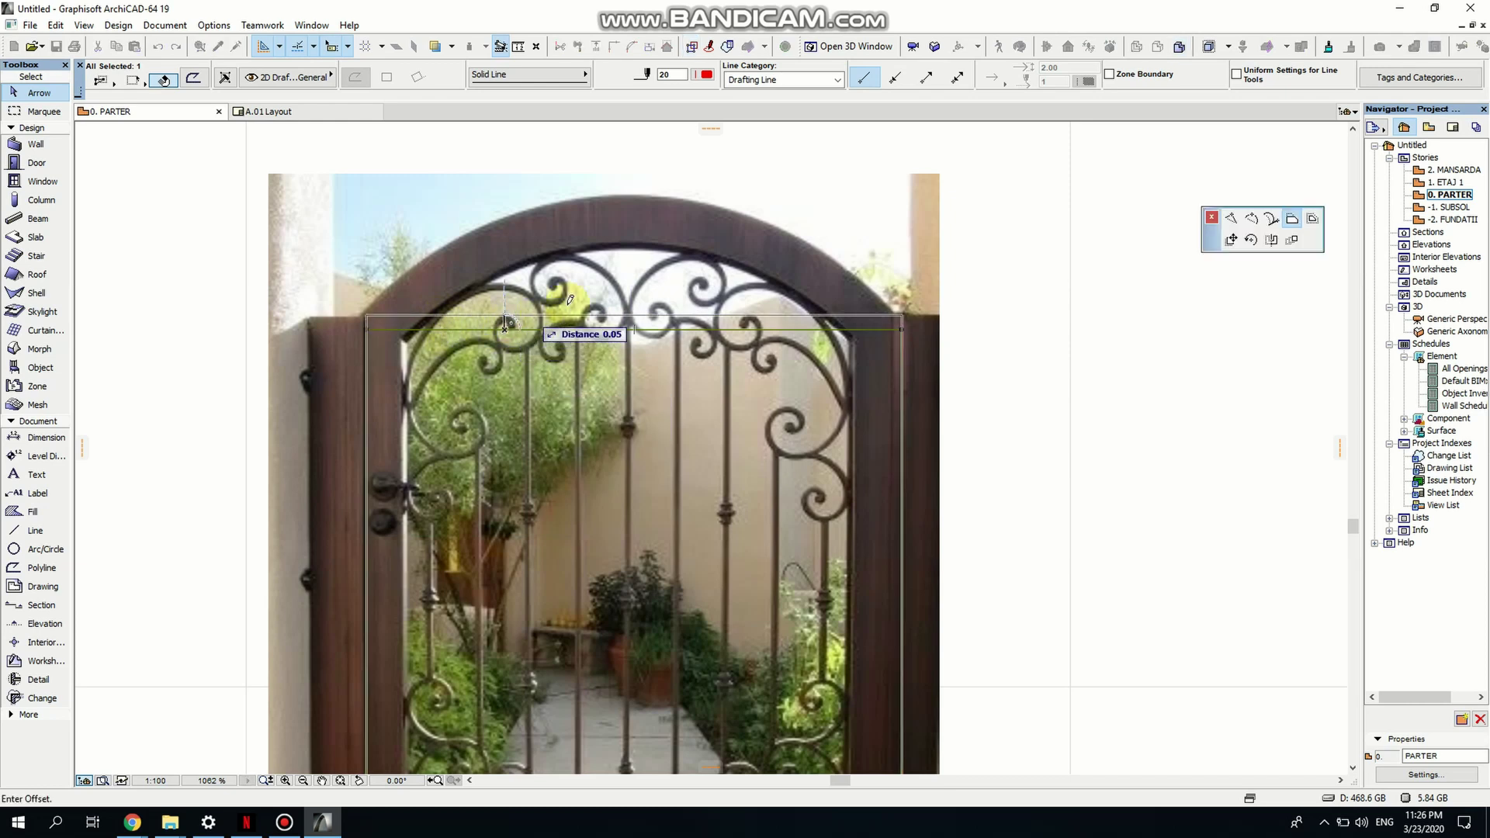
left_click(1231, 218)
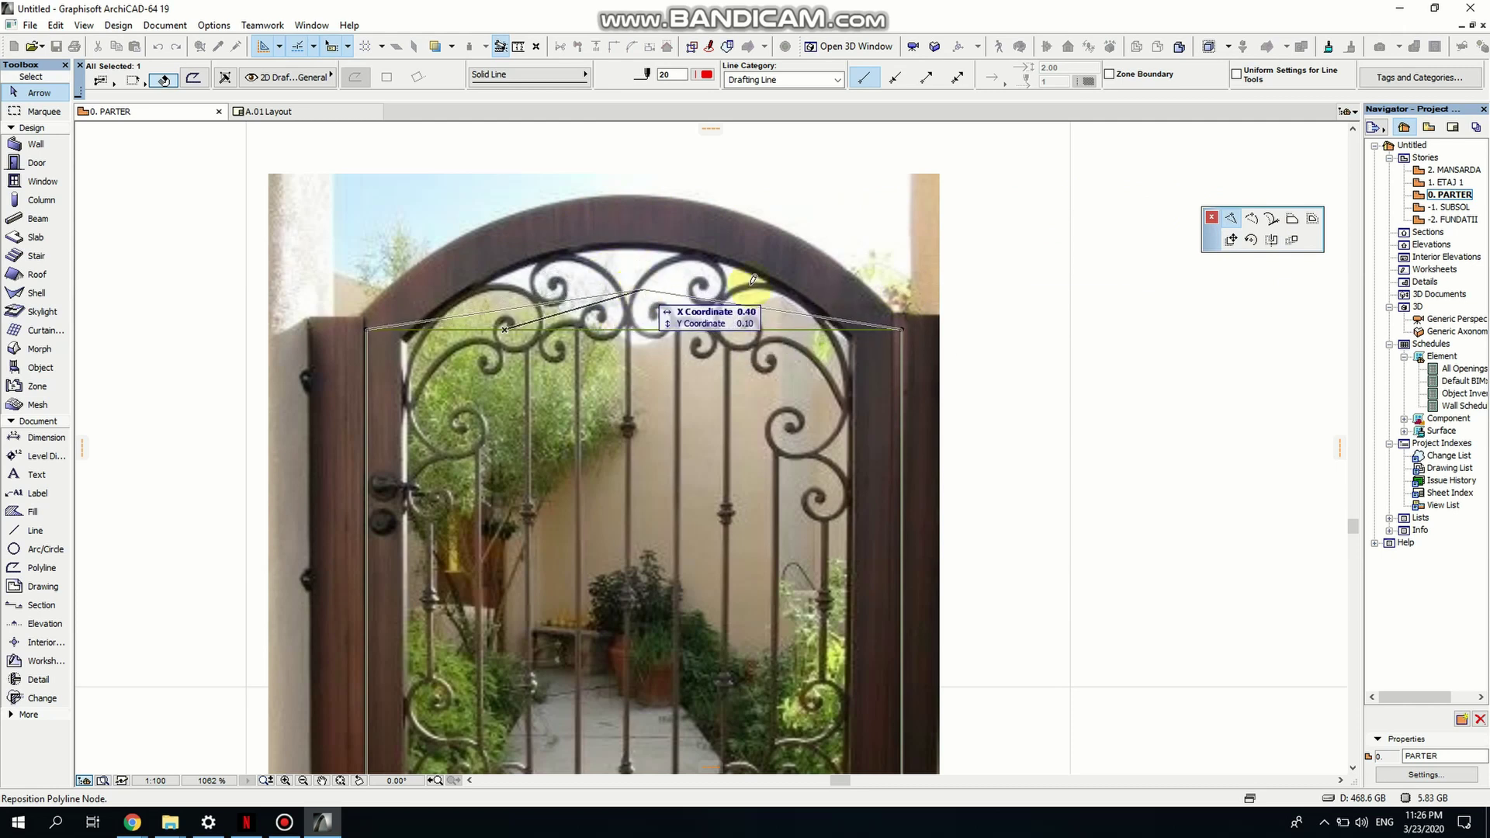
left_click(1254, 219)
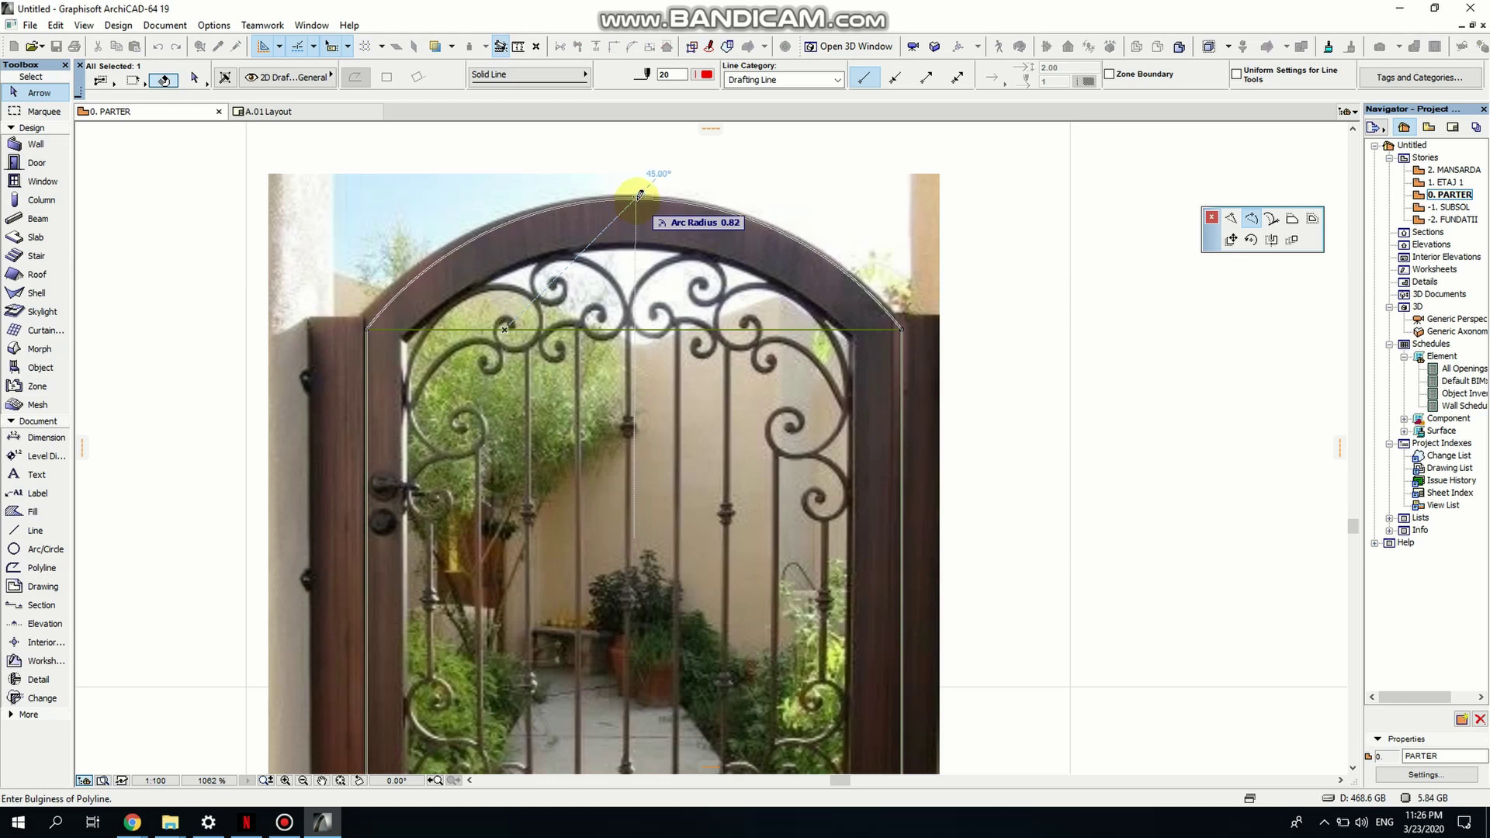
scroll(639, 194, "up", 3)
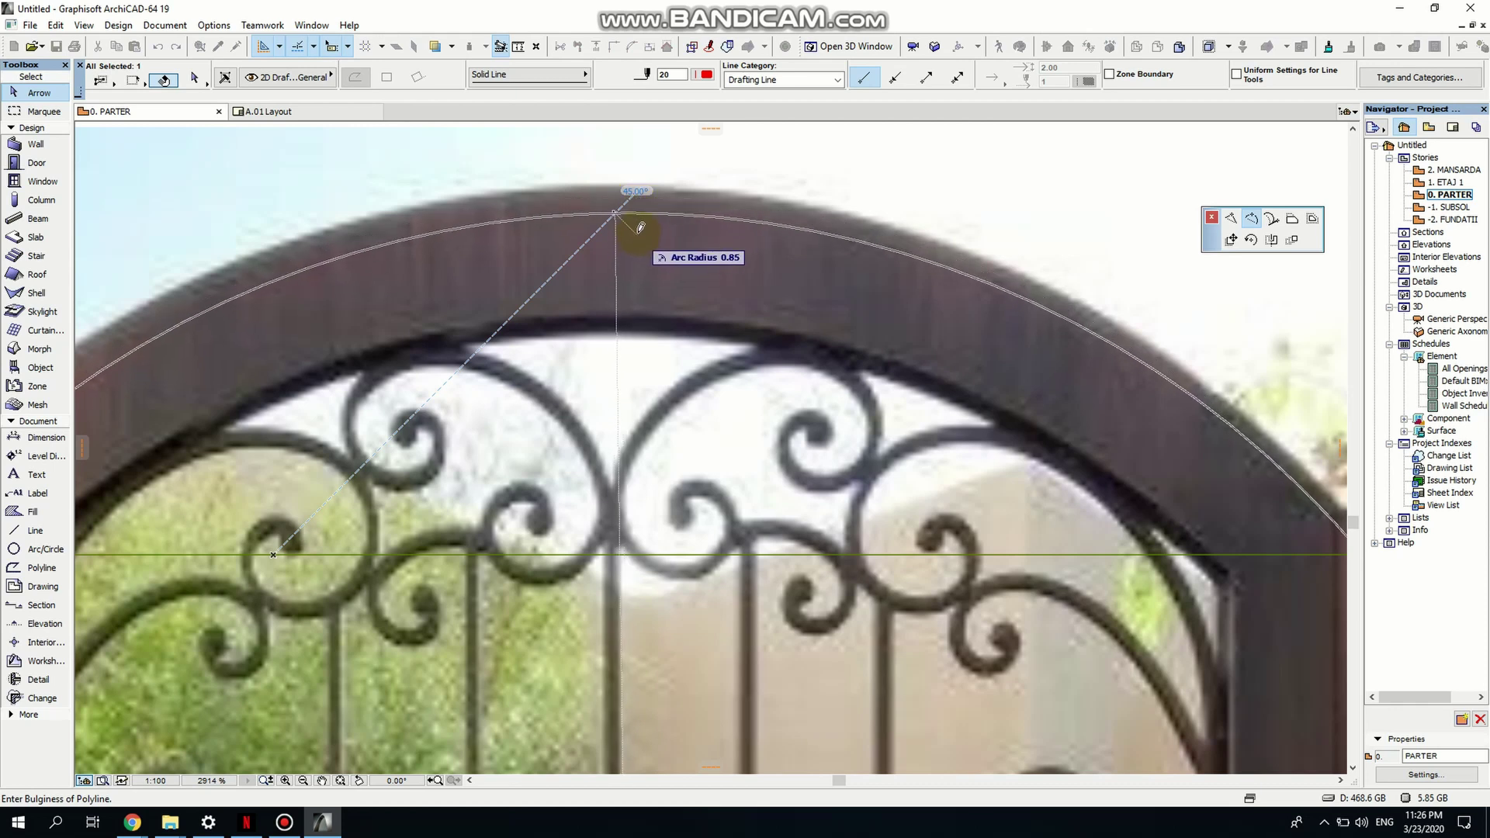
scroll(641, 225, "down", 2)
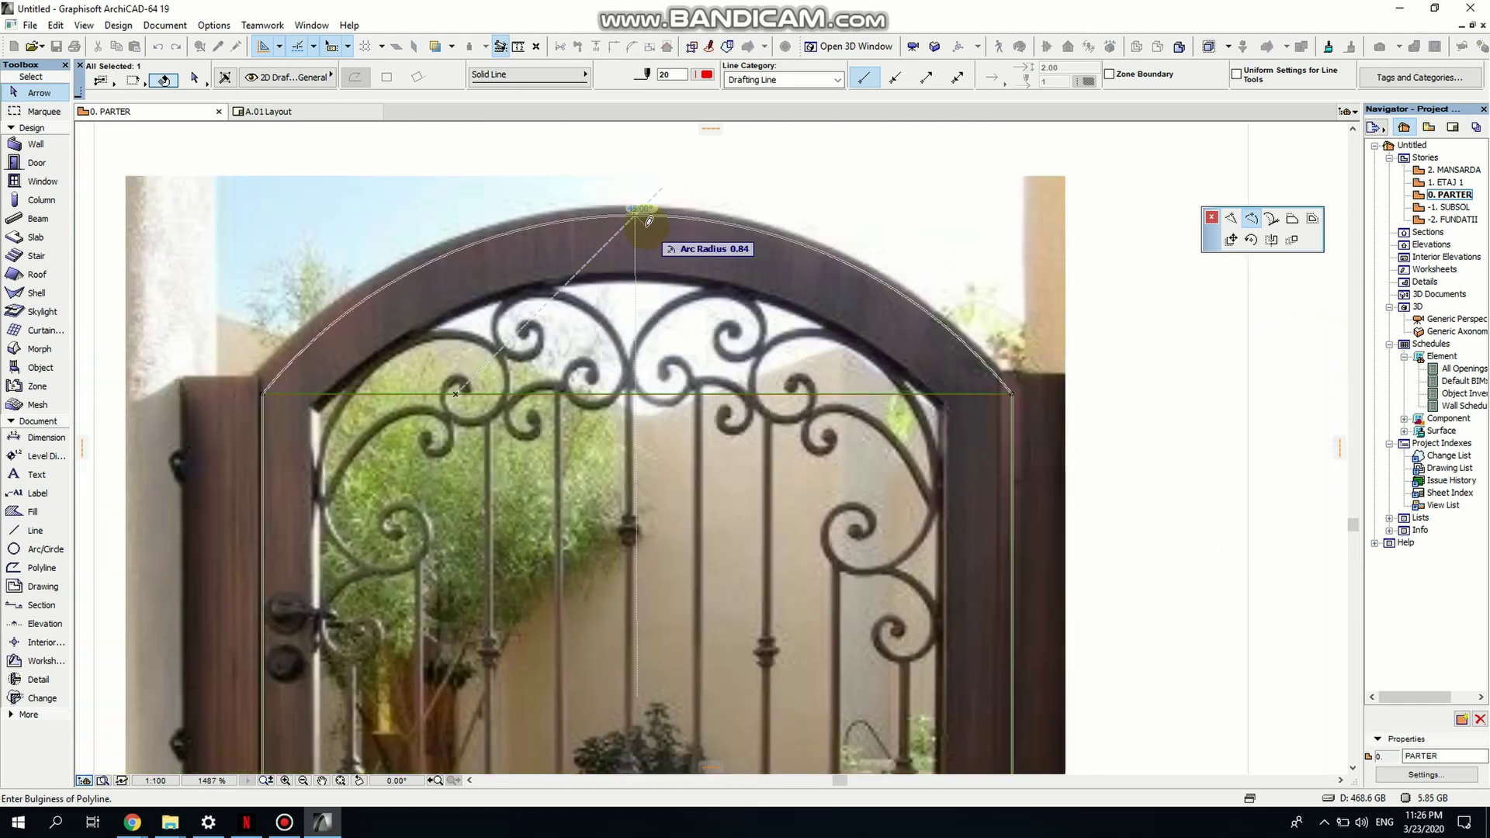
left_click(648, 222)
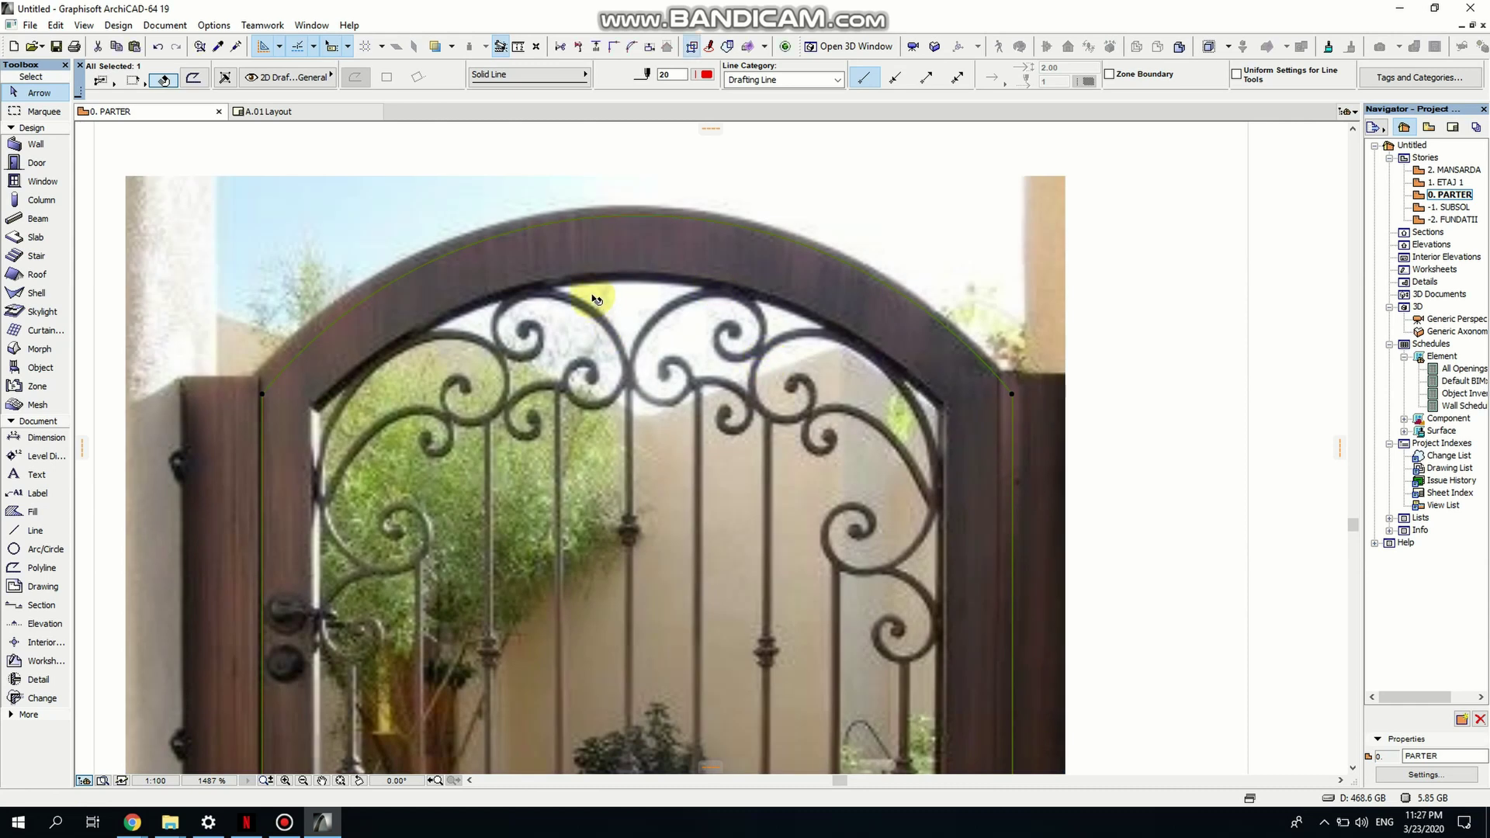
scroll(698, 404, "down", 2)
scroll(738, 429, "up", 1)
scroll(738, 428, "down", 2)
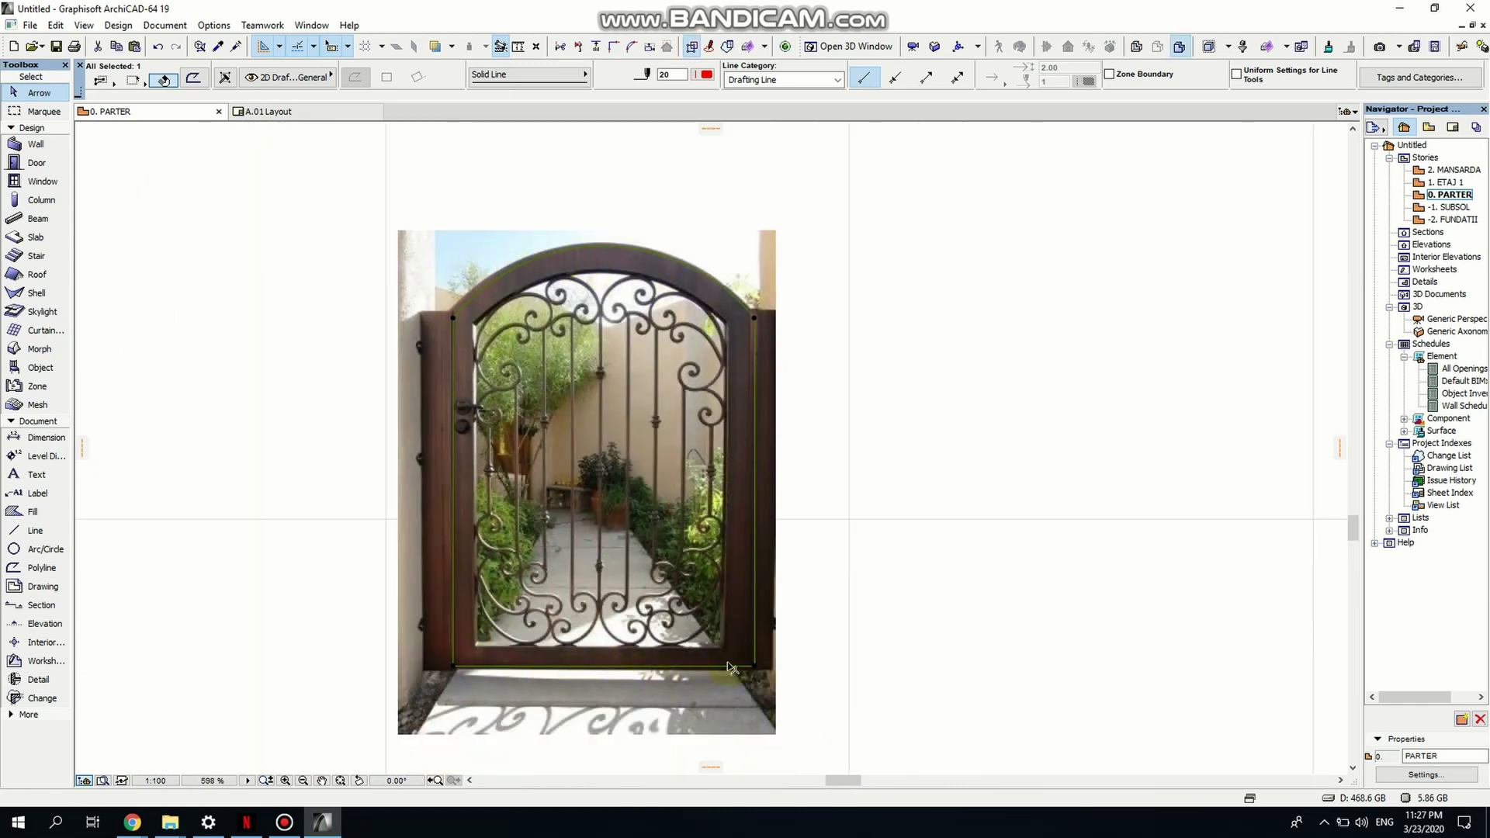
scroll(723, 669, "up", 1)
key("Escape")
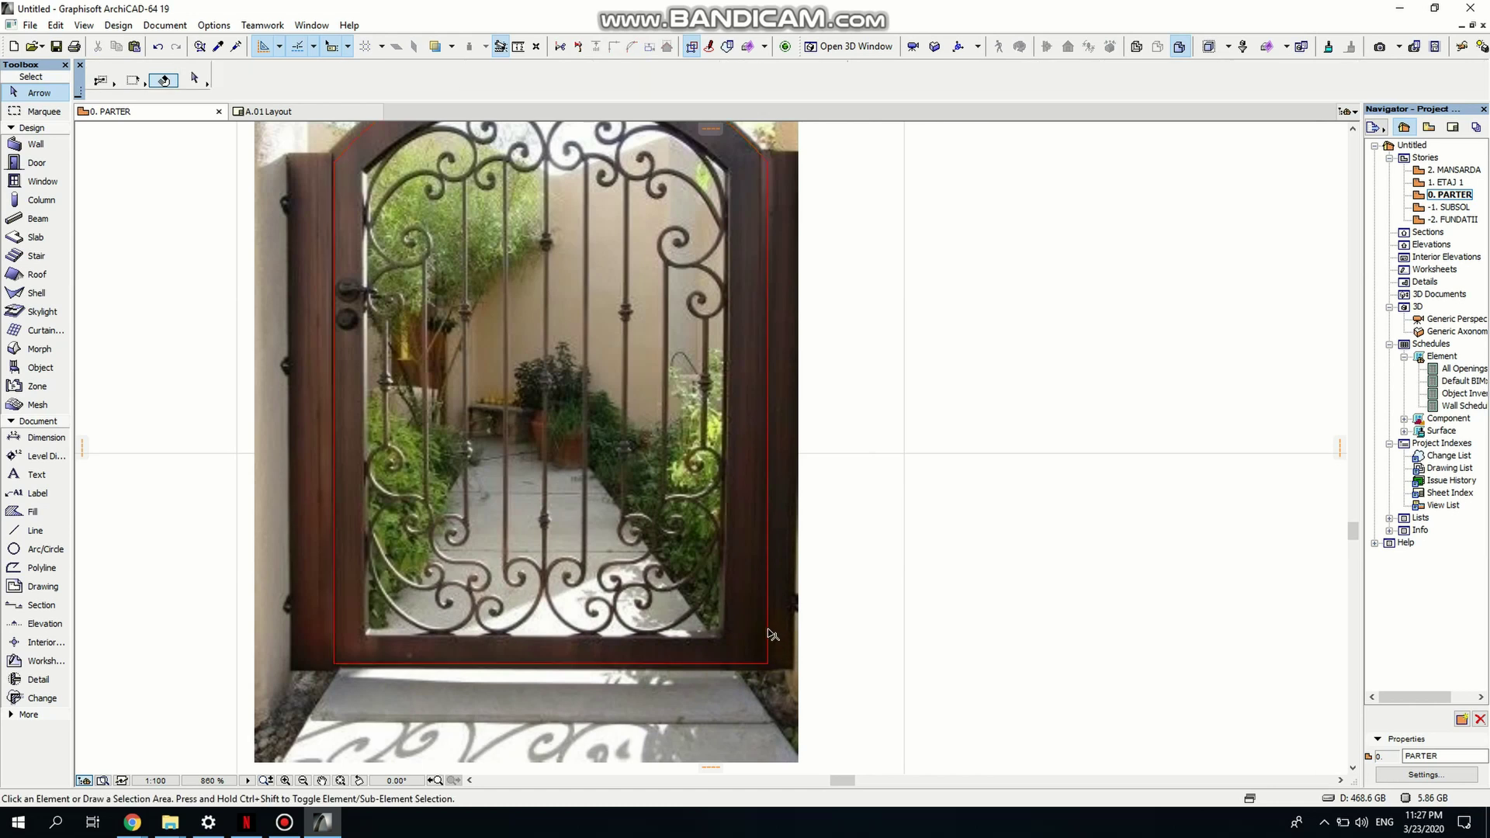
Make an in-place copy of the gate outline, using its upper-right corner as both the reference and drag-to point.
middle_click_drag(711, 451, 708, 568)
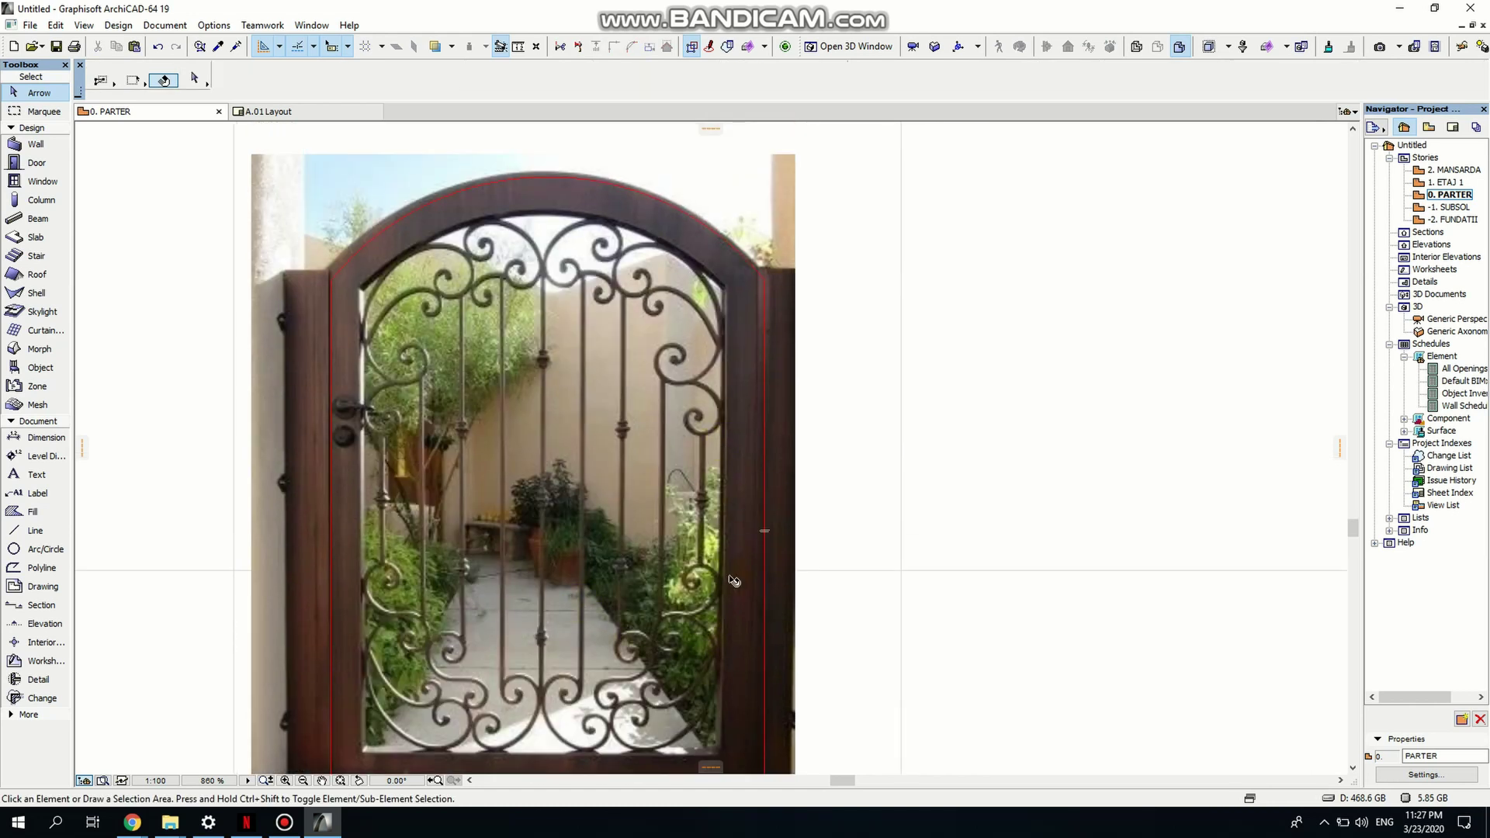
left_click(767, 506)
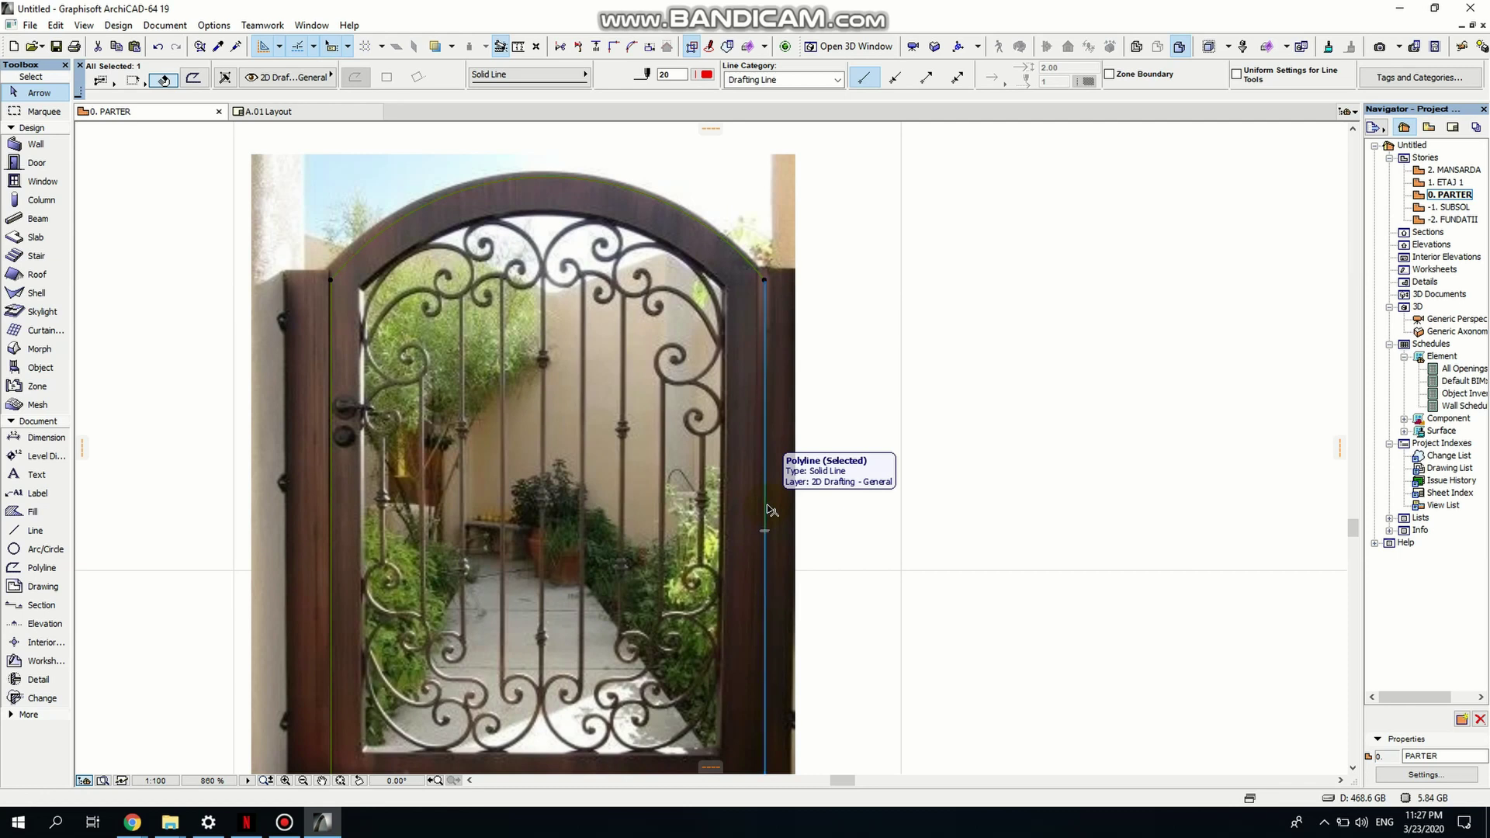
key("ctrl+d")
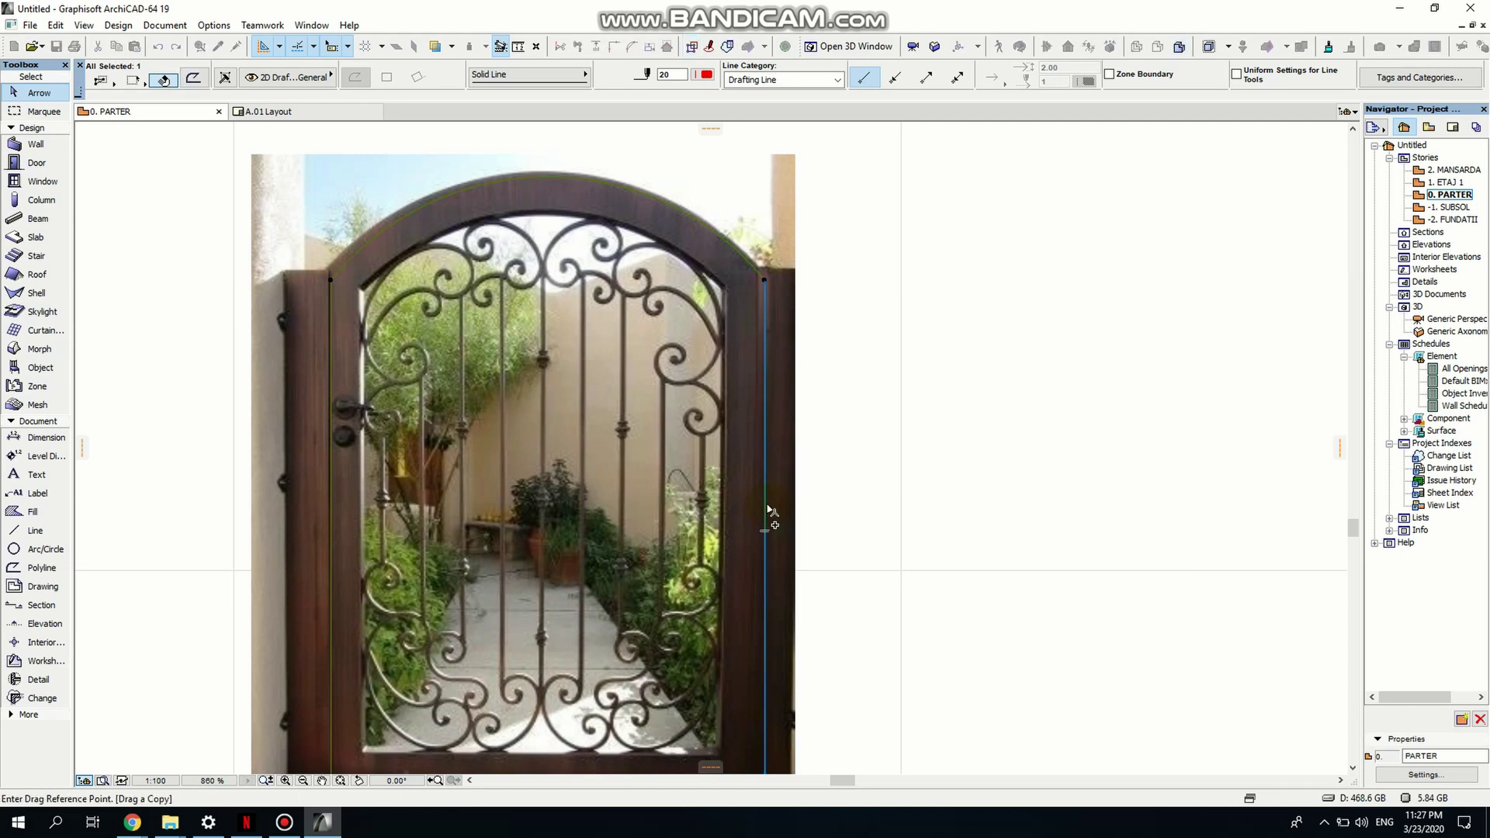
left_click(765, 283)
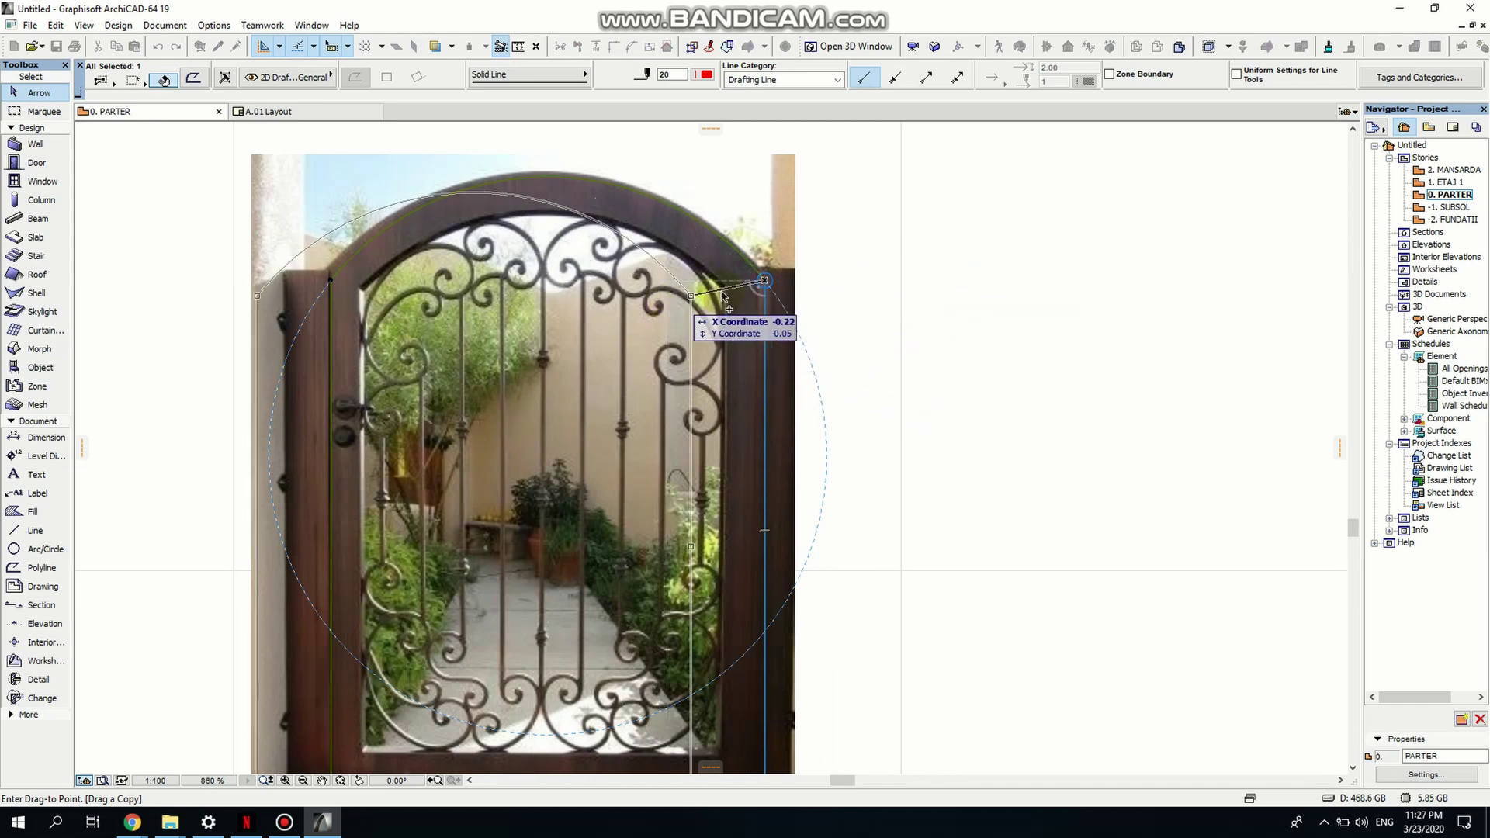
left_click(764, 282)
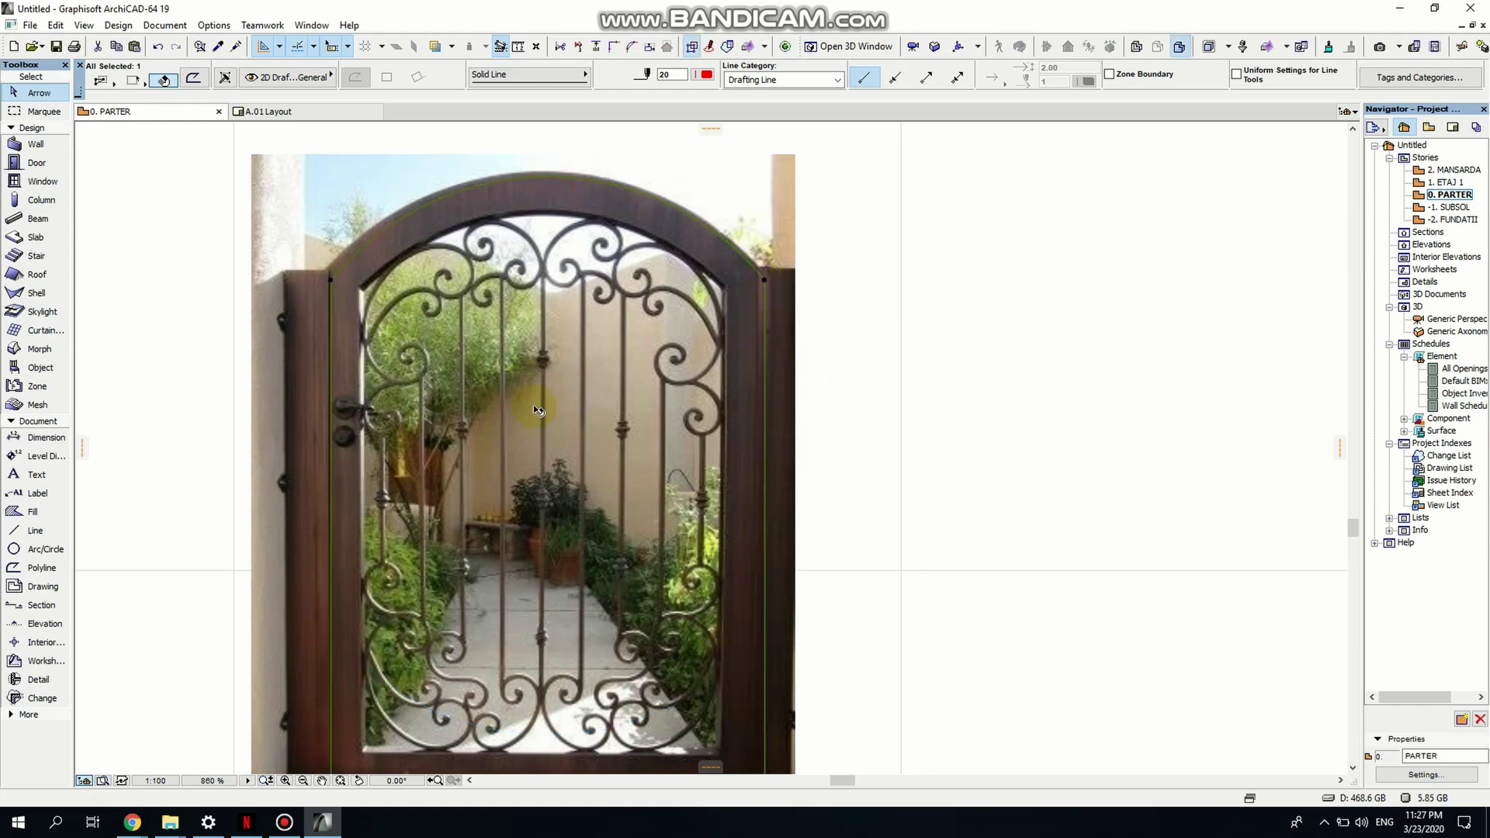
Offset the copied gate outline inward by 0.1 m to form the frame's inner edge, and deselect it.
scroll(543, 466, "down", 2)
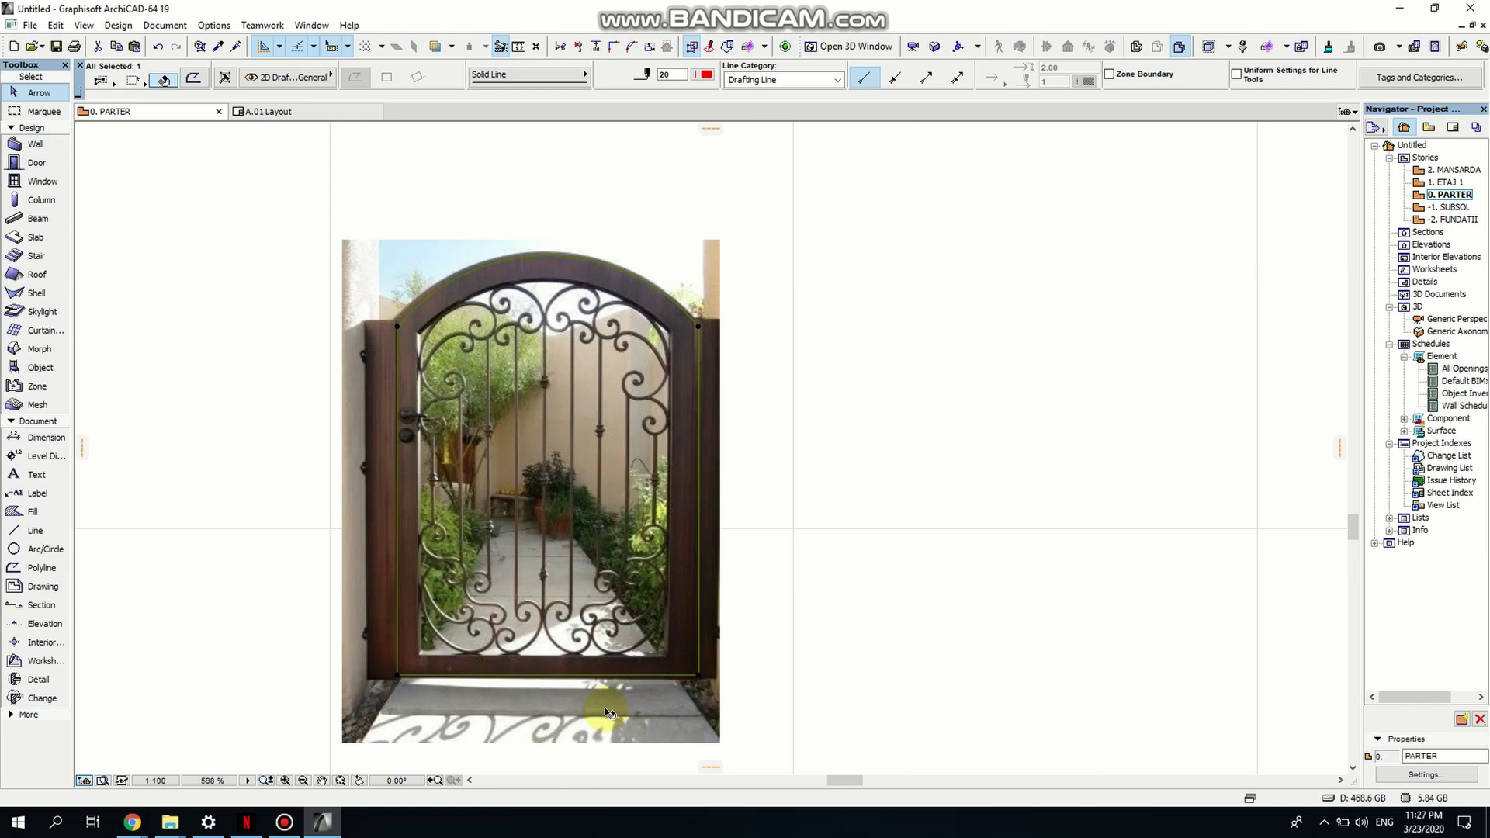
scroll(694, 359, "up", 2)
scroll(698, 333, "up", 1)
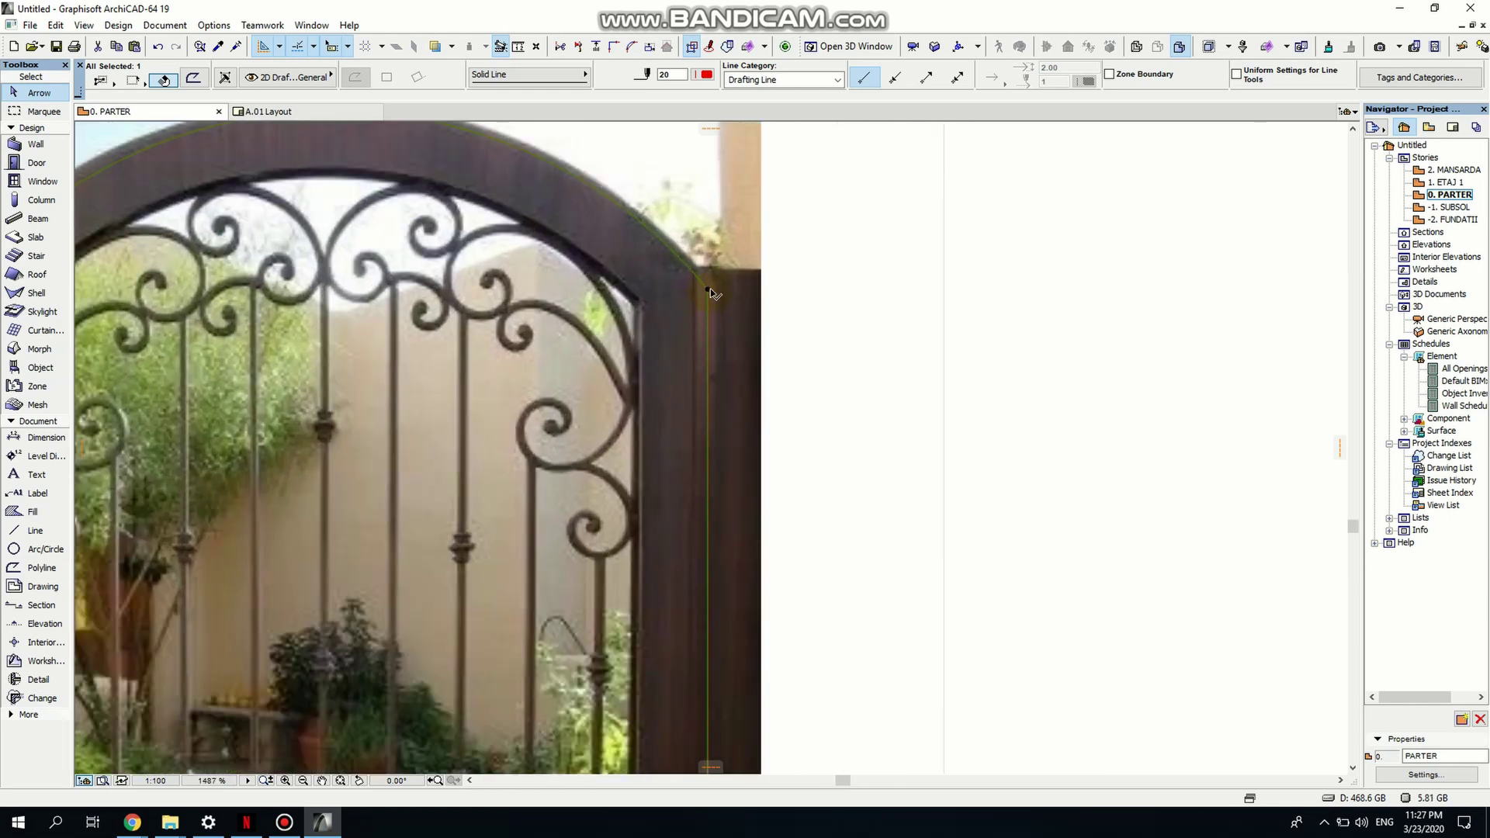
left_click(708, 291)
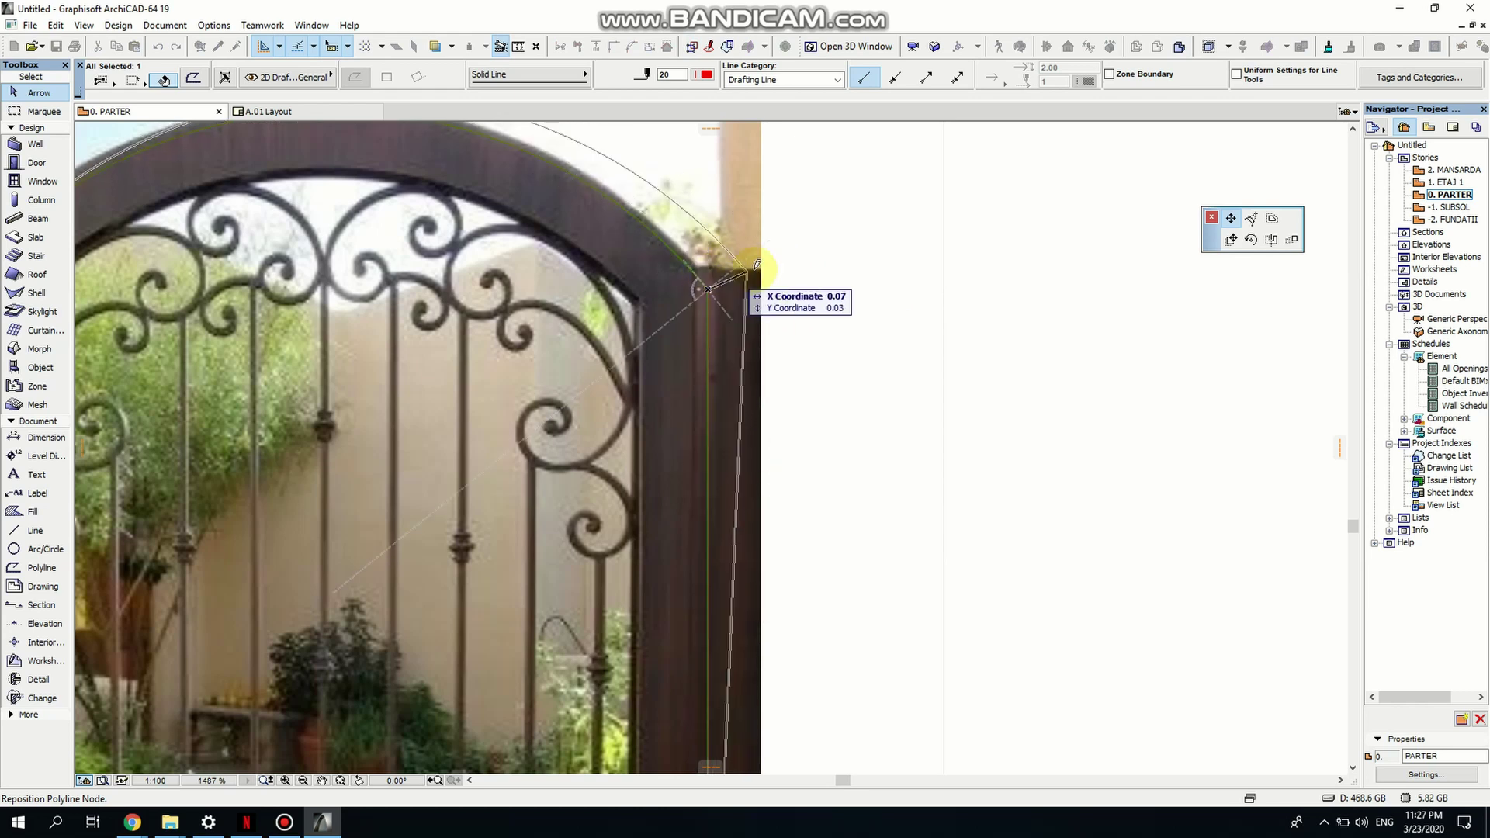
left_click(1272, 223)
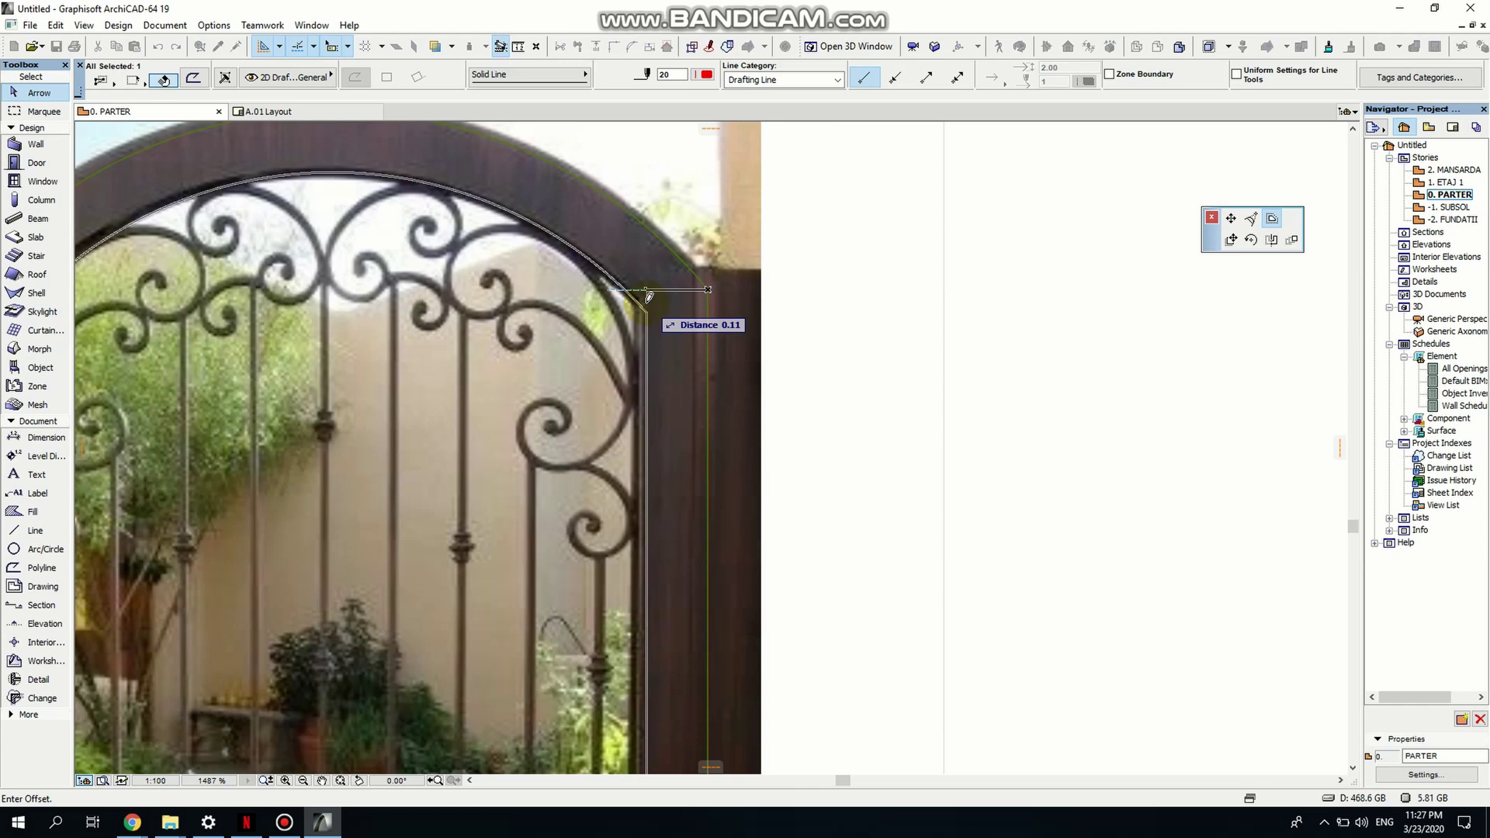
type(".1")
key("Return")
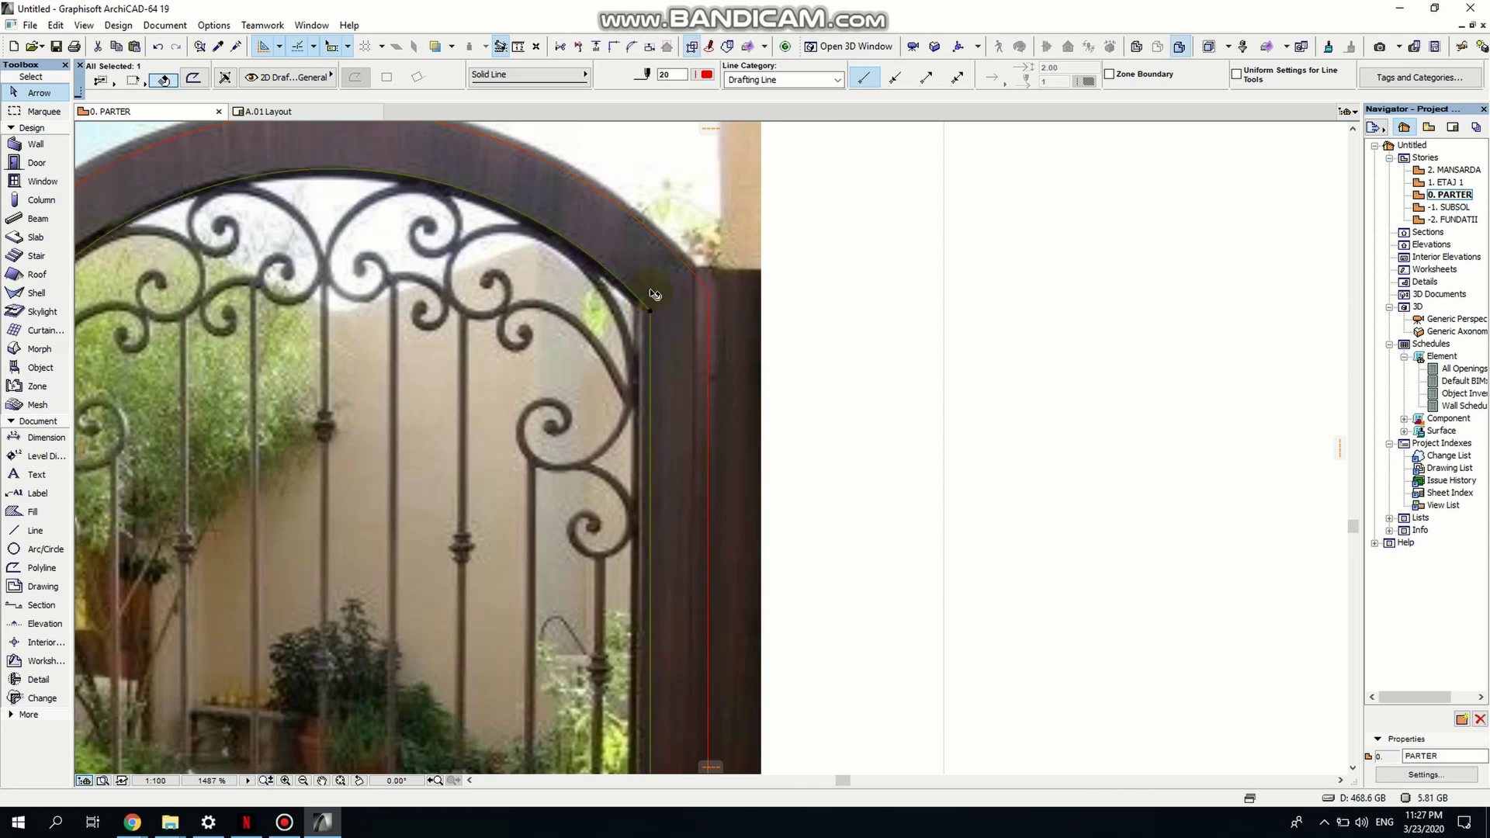
scroll(655, 293, "down", 5)
scroll(413, 550, "up", 5)
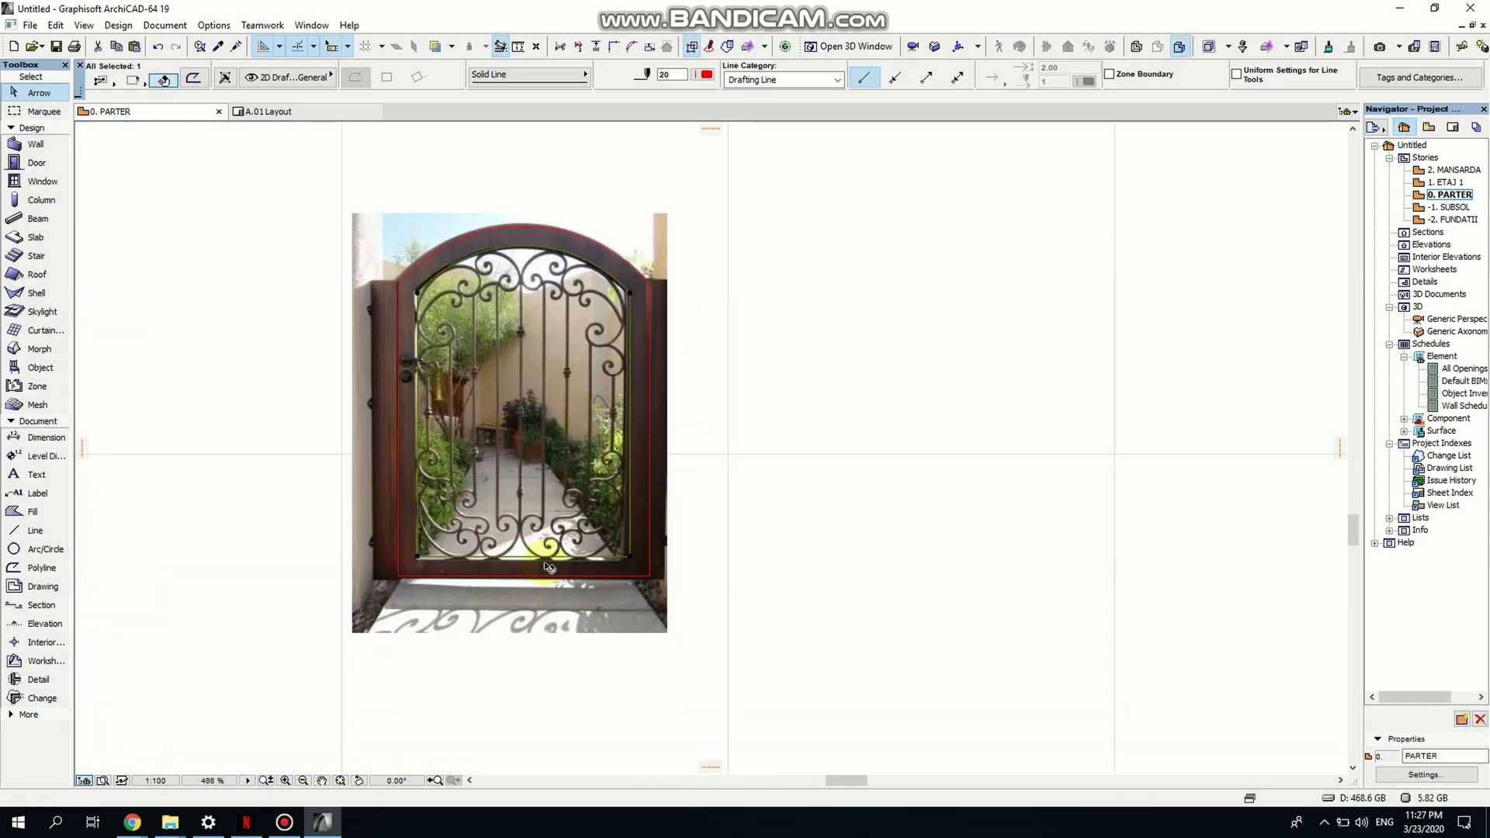
scroll(429, 533, "down", 2)
middle_click_drag(423, 310, 422, 384)
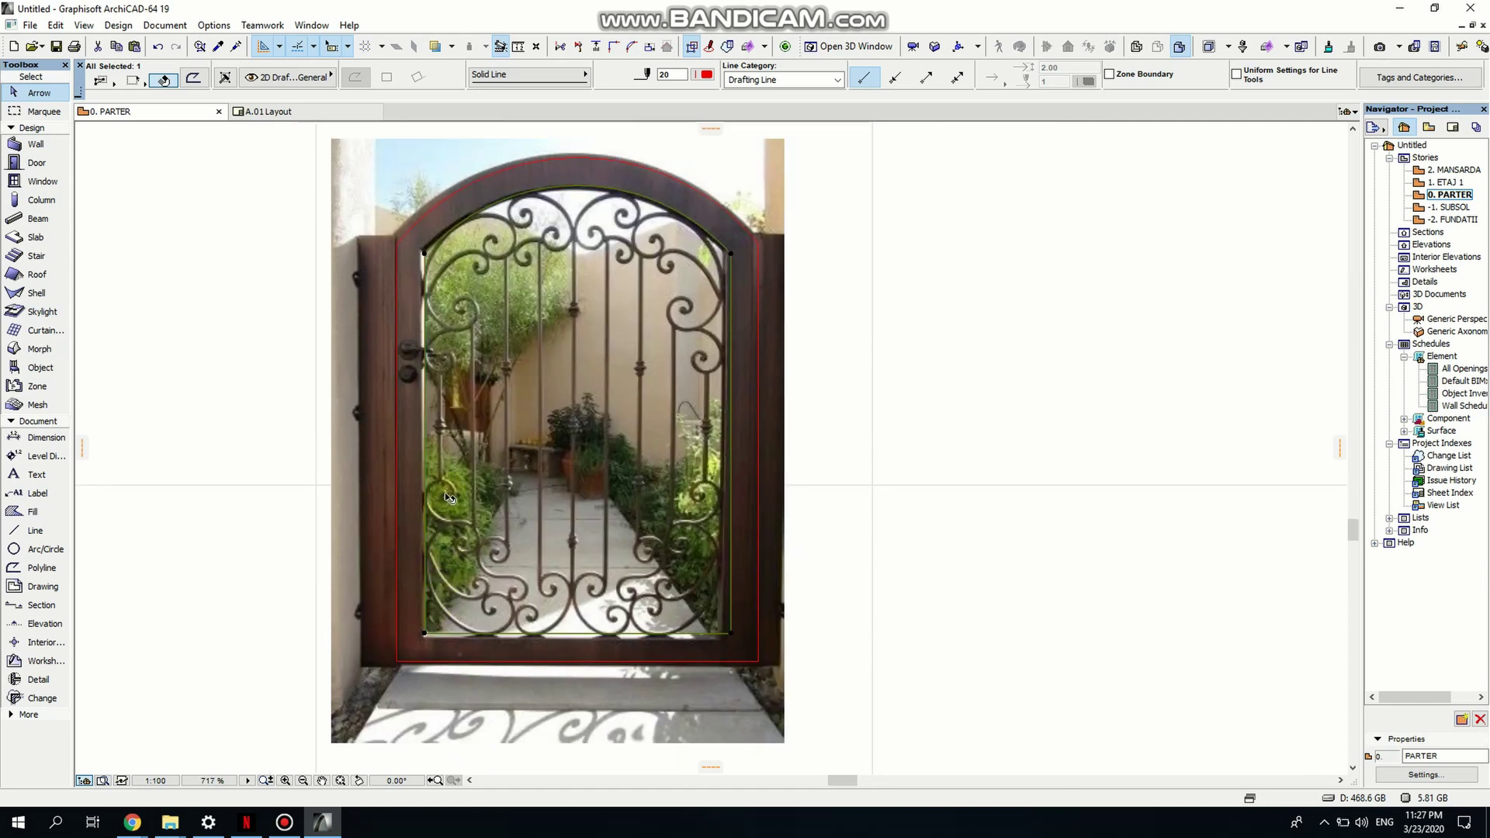
key("Escape")
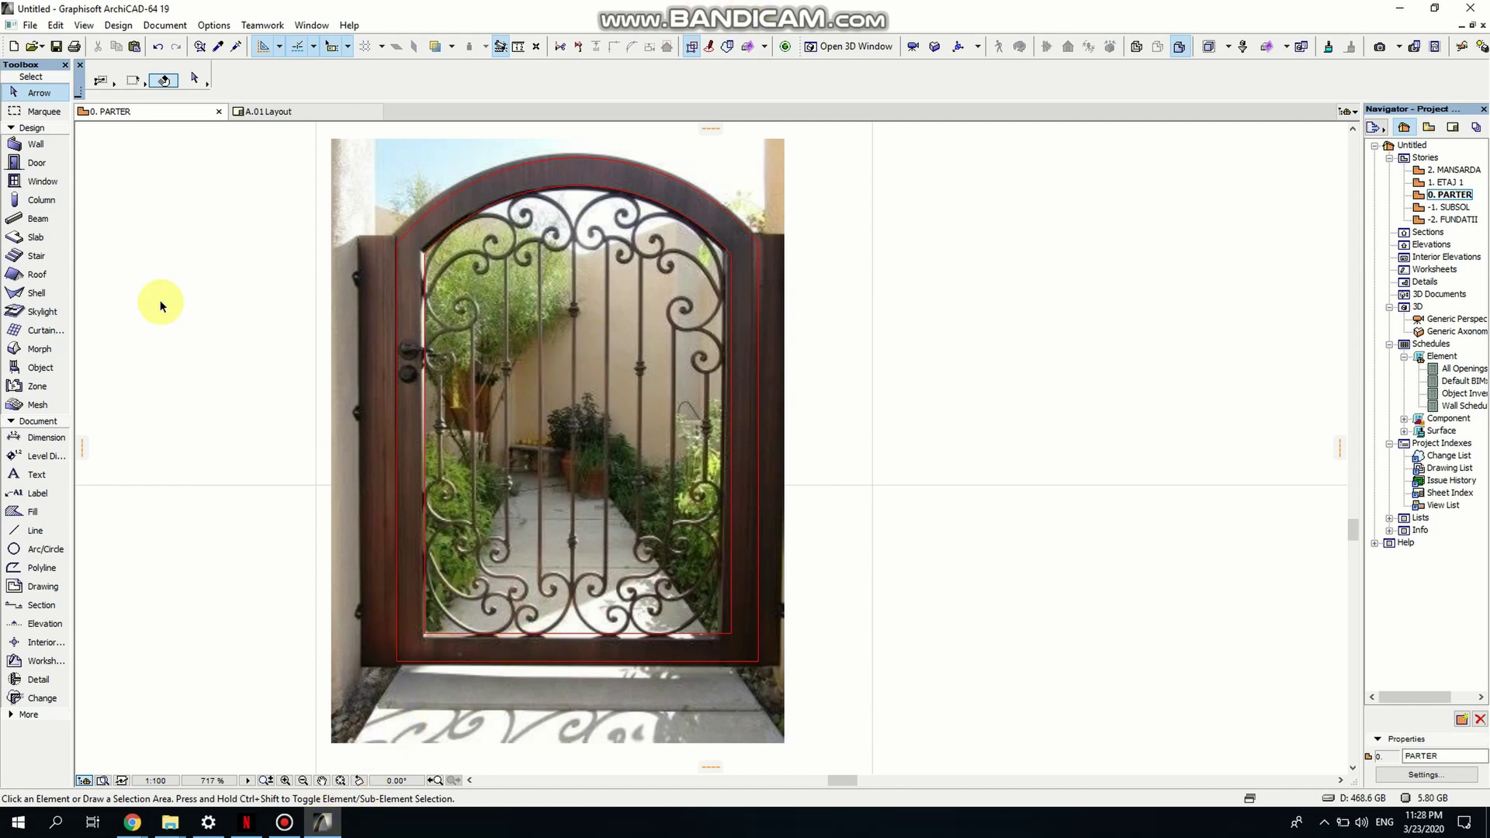
Set the default thickness for new slabs to 0.10 m.
left_click(34, 238)
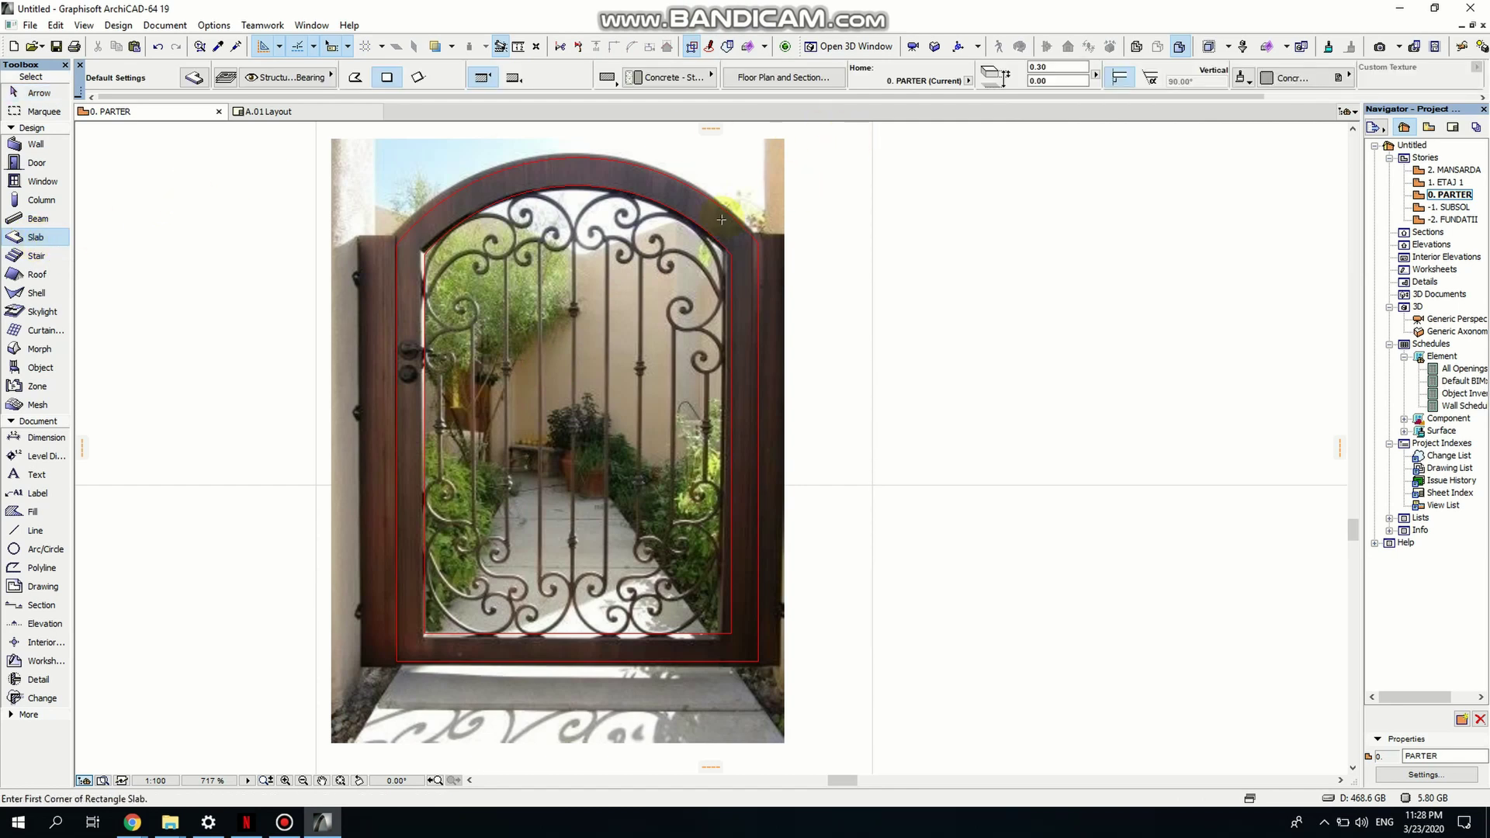
left_click(1050, 81)
left_click(1051, 67)
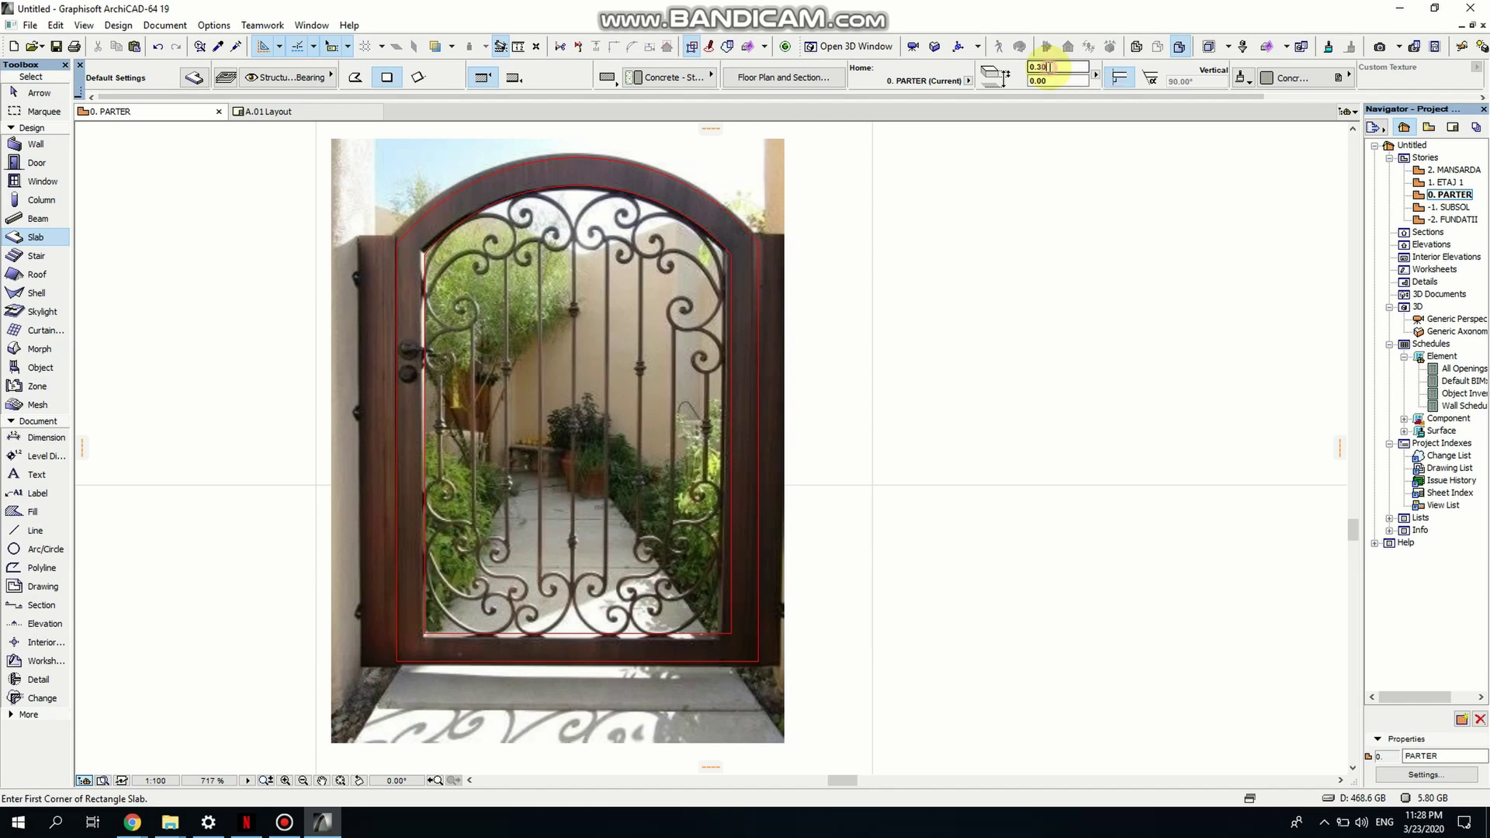
left_click_drag(1051, 67, 1042, 74)
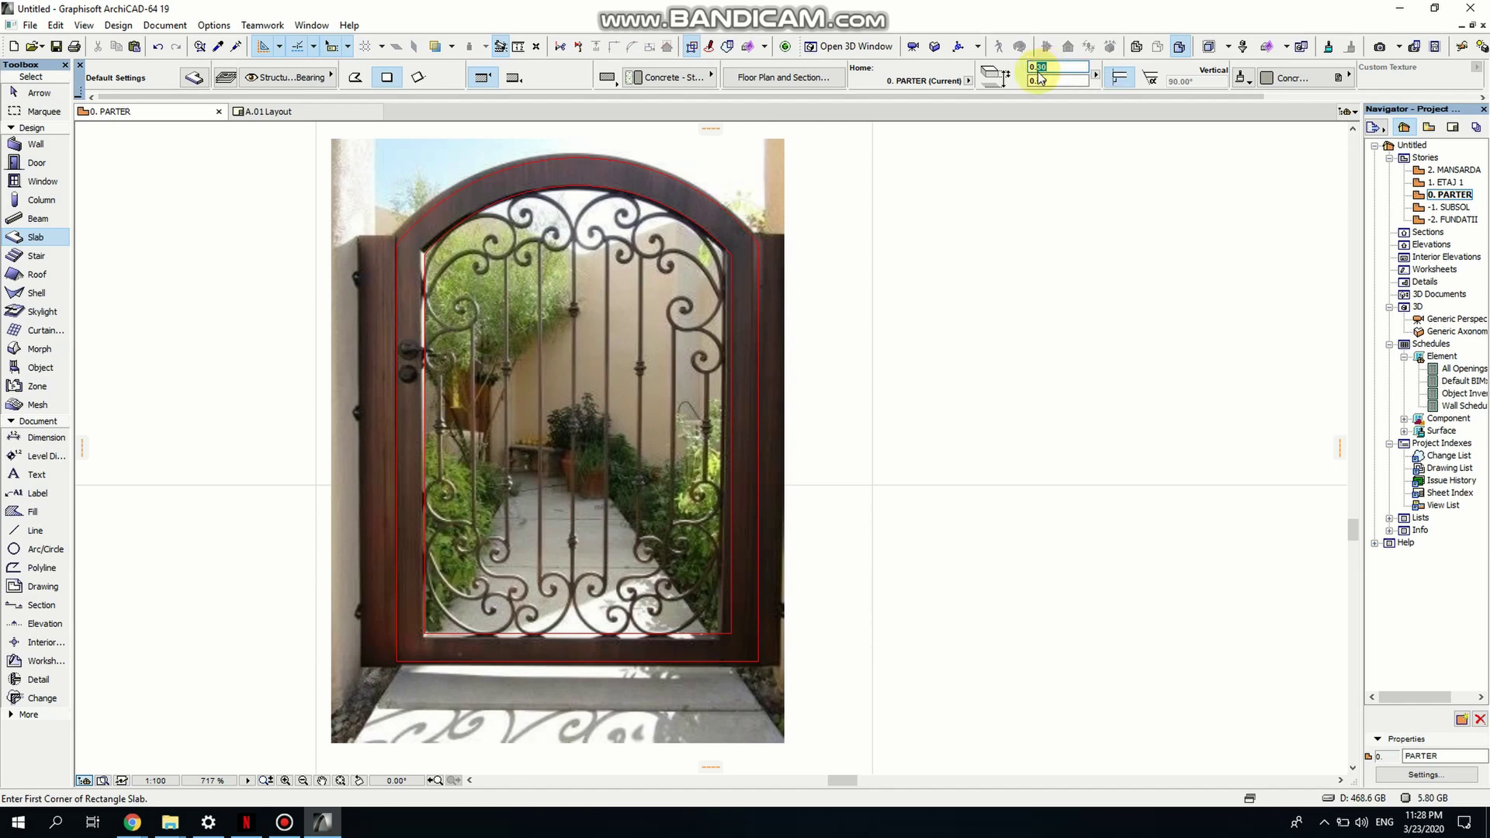
type("1")
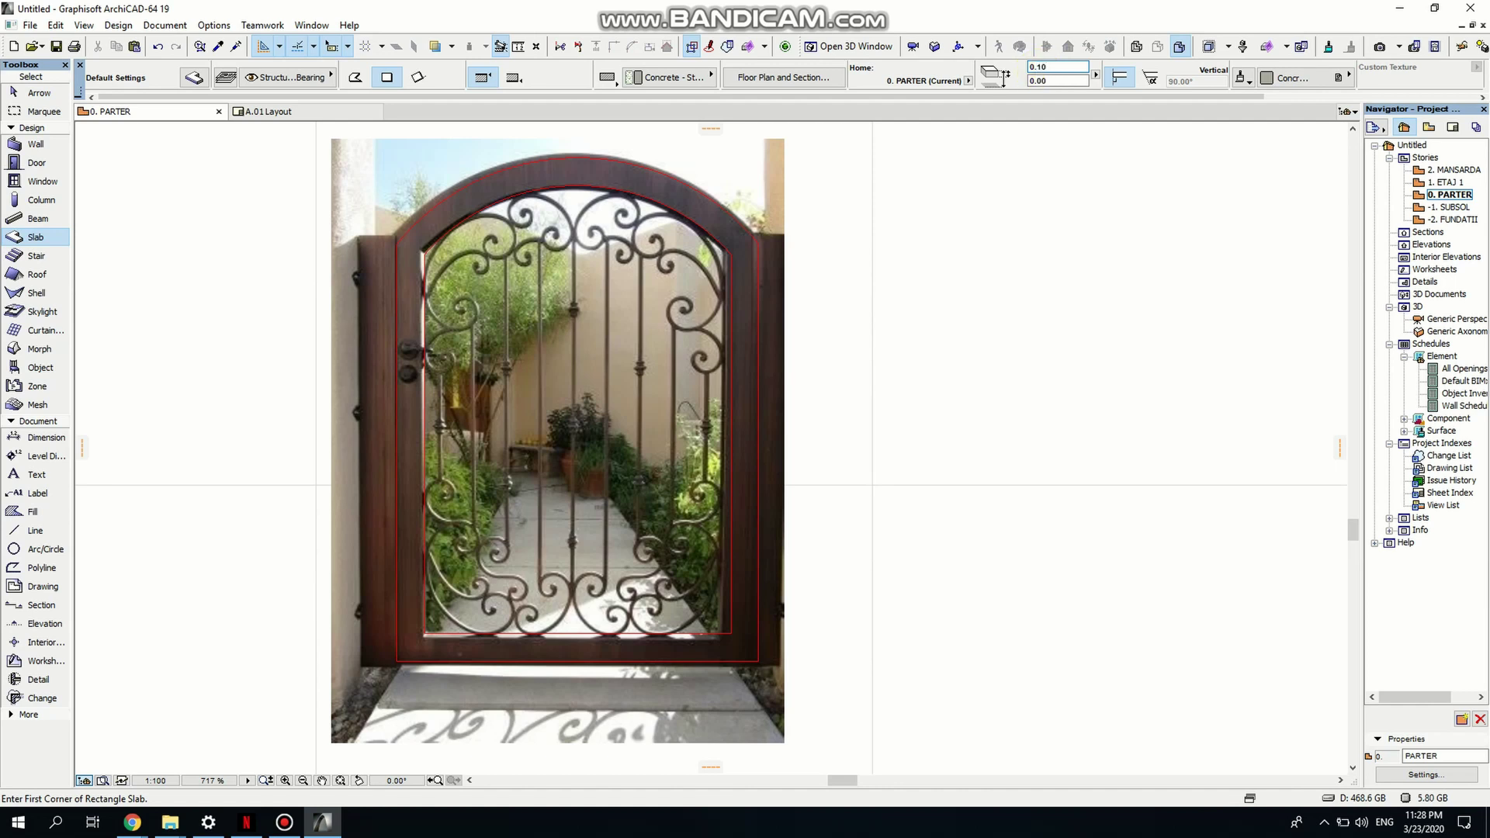
Generate a slab automatically from the closed outer outline of the gate leaf.
scroll(598, 184, "up", 2)
key("Escape")
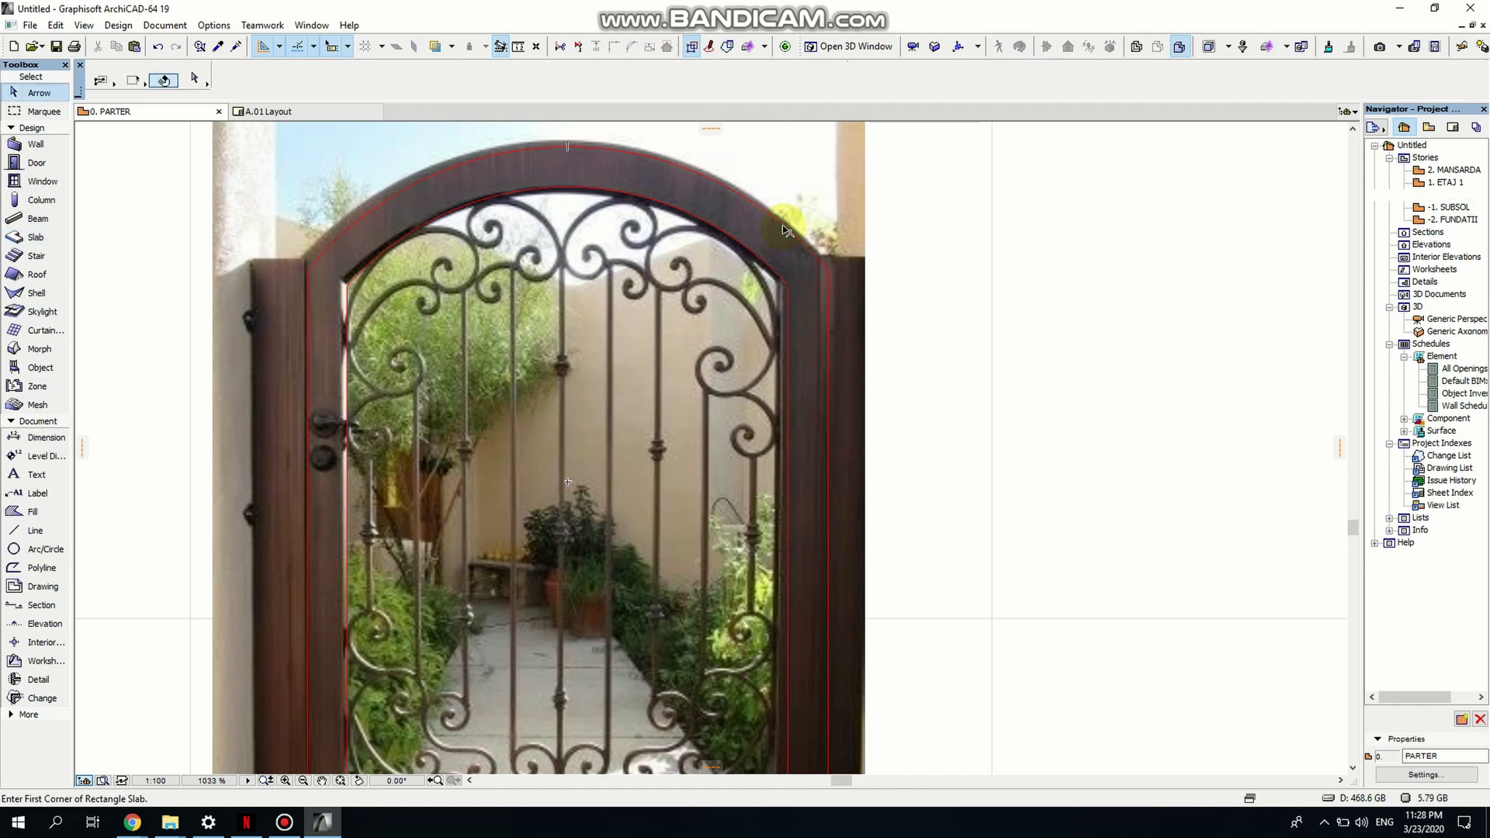
left_click(785, 230)
scroll(545, 478, "down", 2)
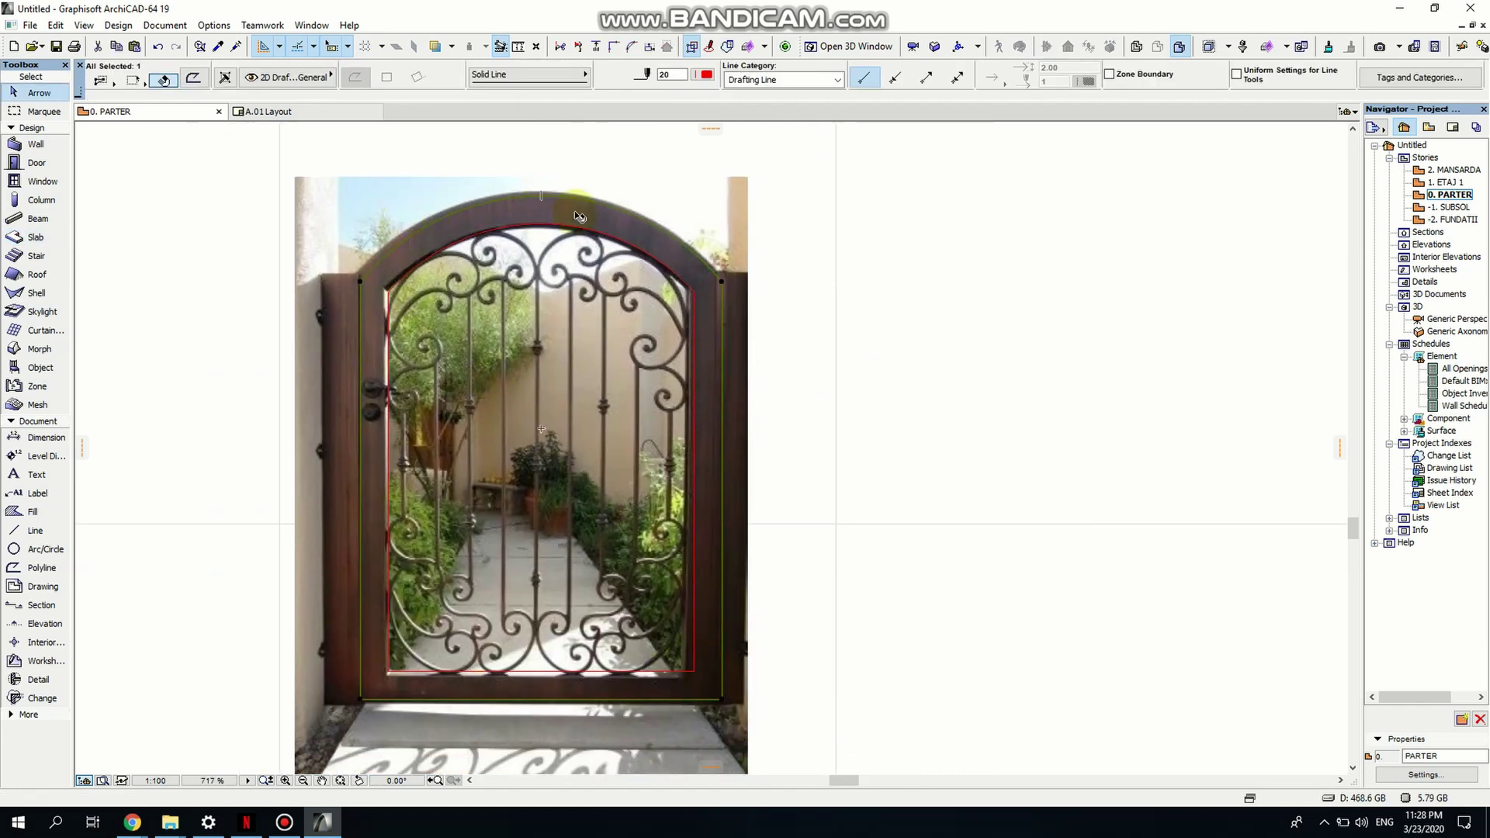
left_click(25, 241)
scroll(548, 221, "up", 1)
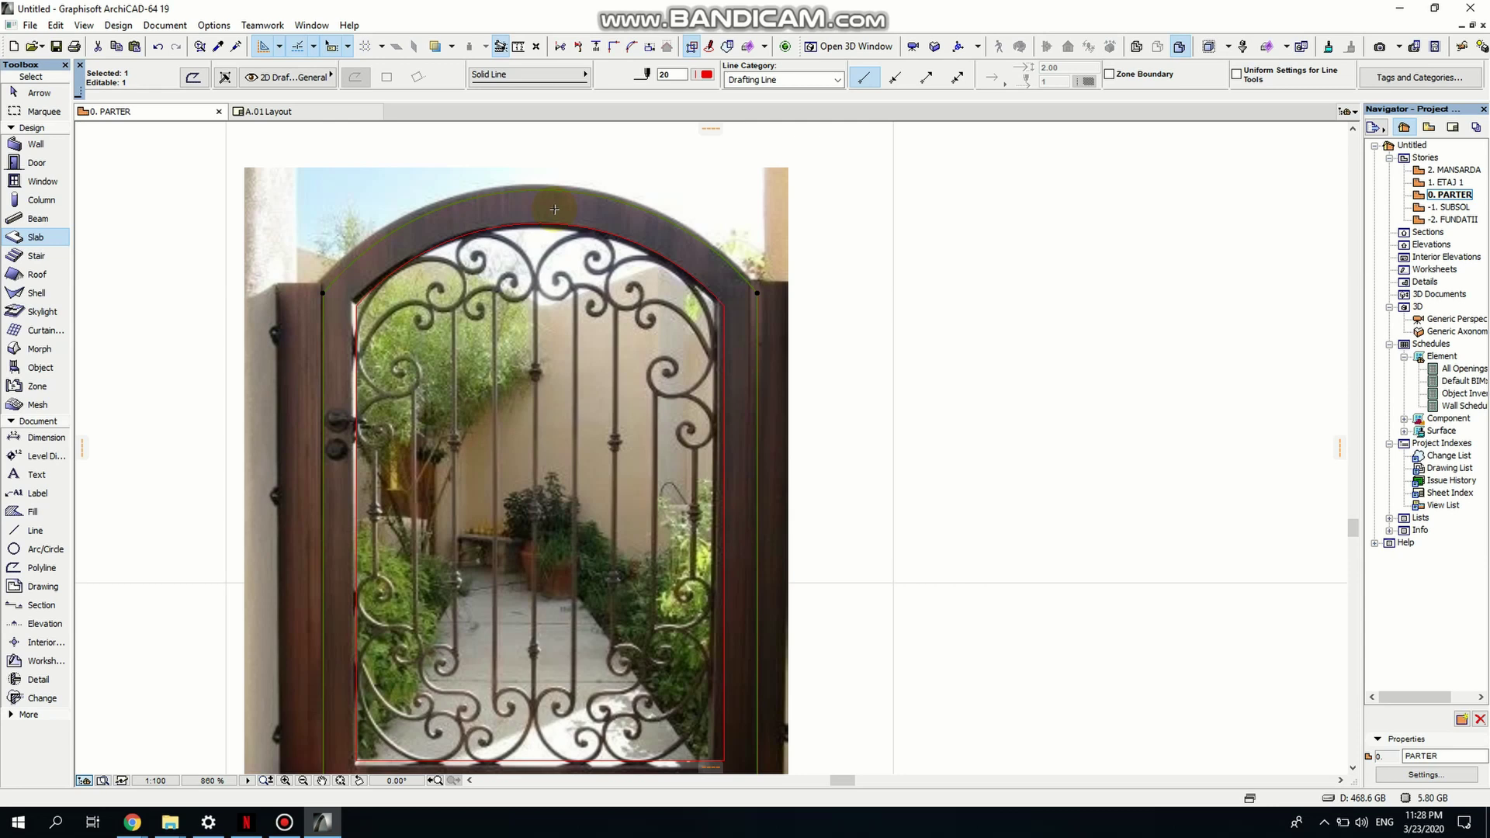
middle_click_drag(568, 278, 523, 215)
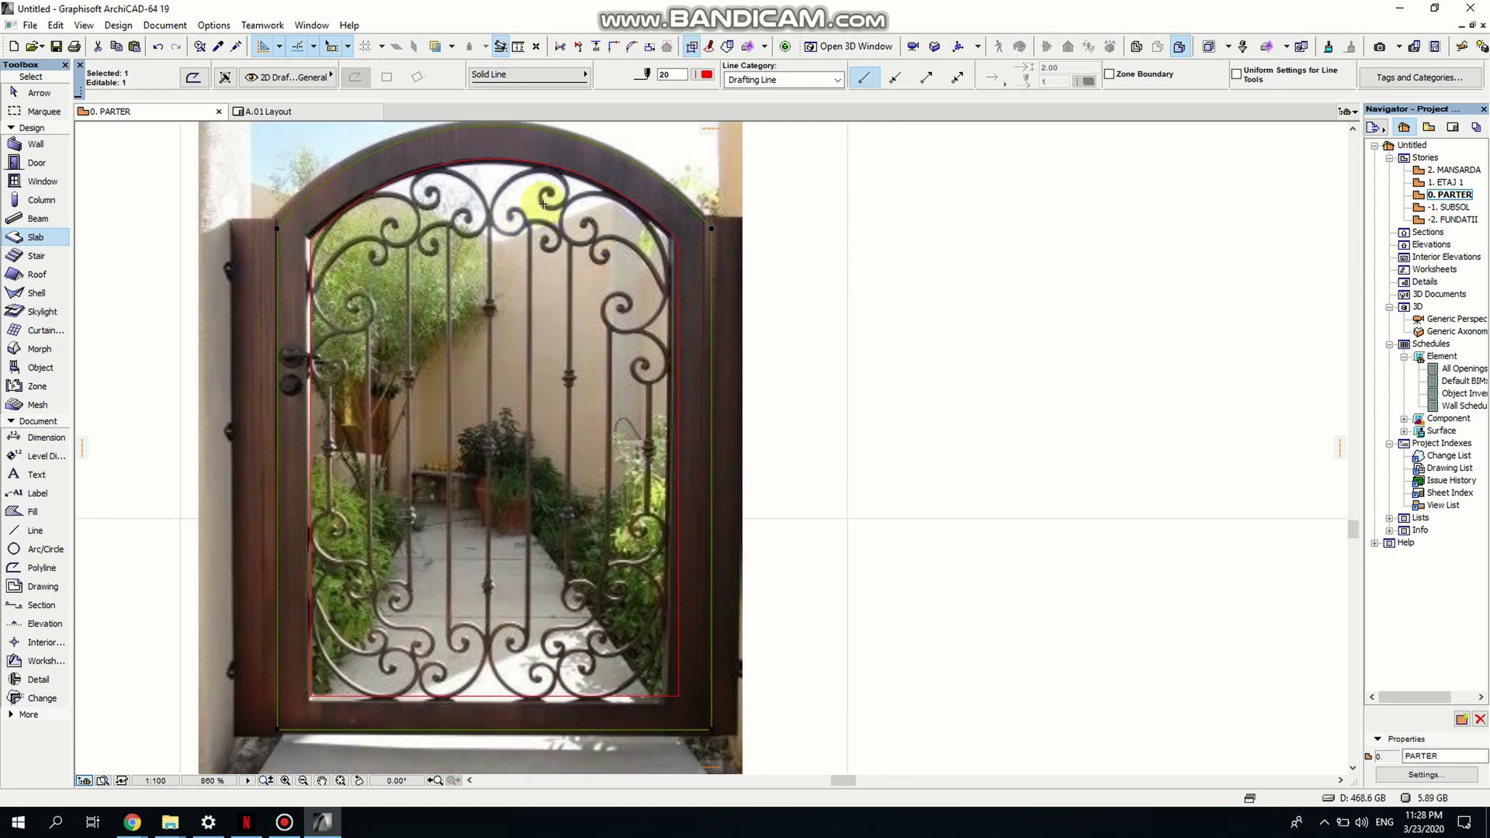
key("Escape")
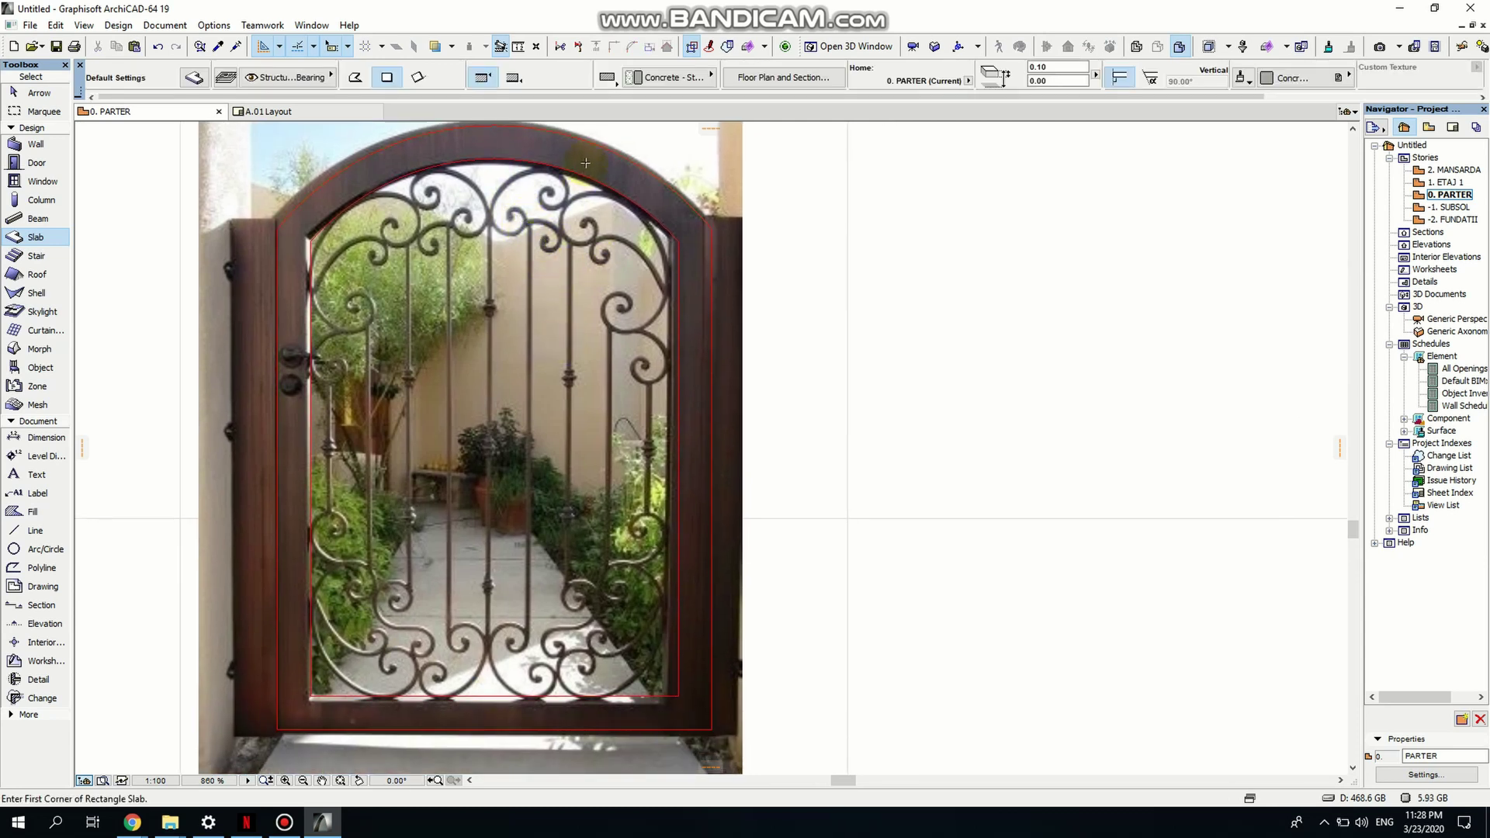
key("shift")
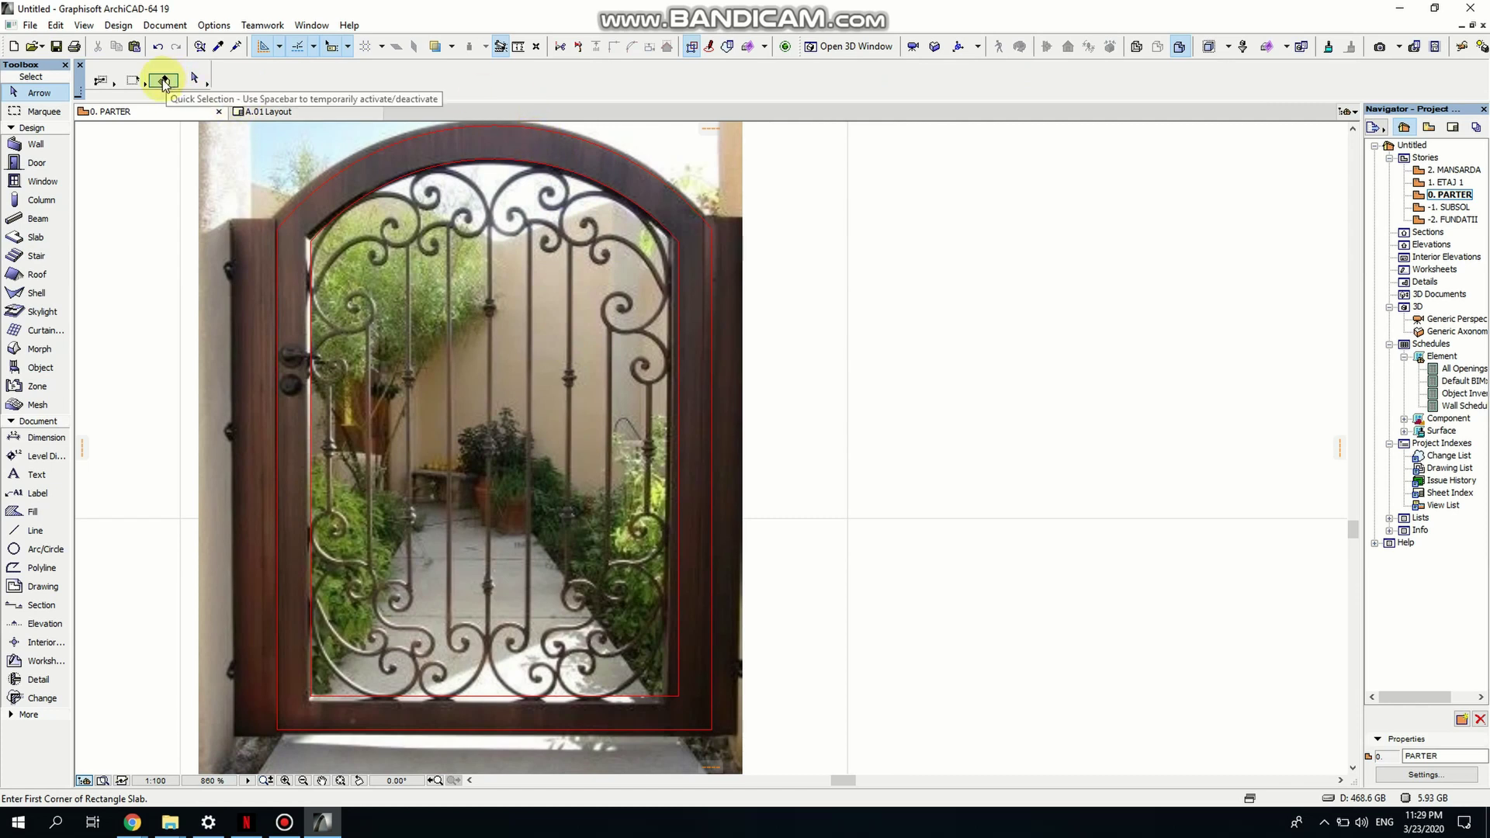
Subtract the area inside the inner outline from the gate slab to leave only the frame, and deselect it.
left_click(570, 150)
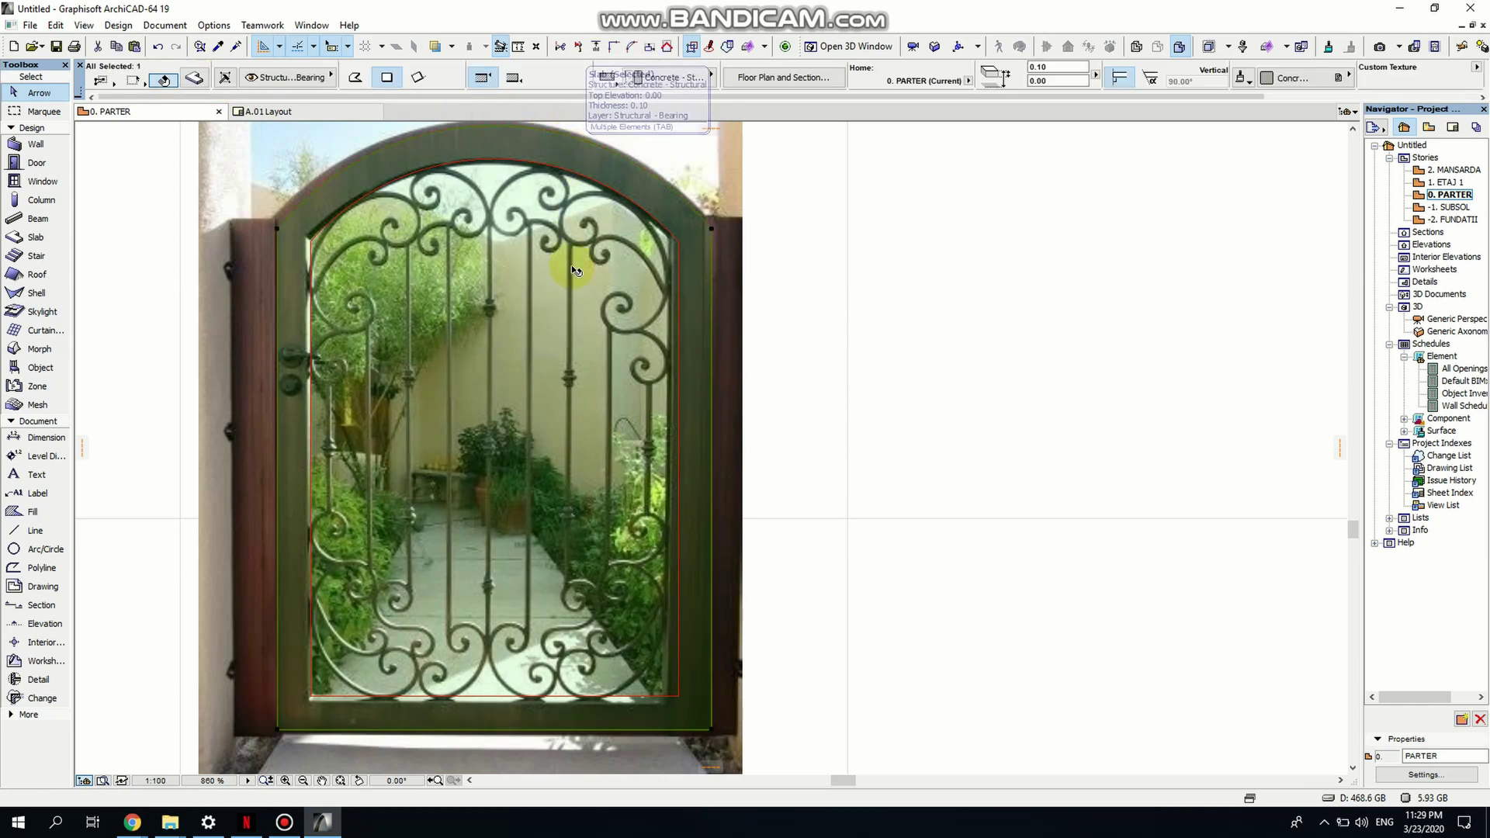
scroll(572, 264, "down", 3)
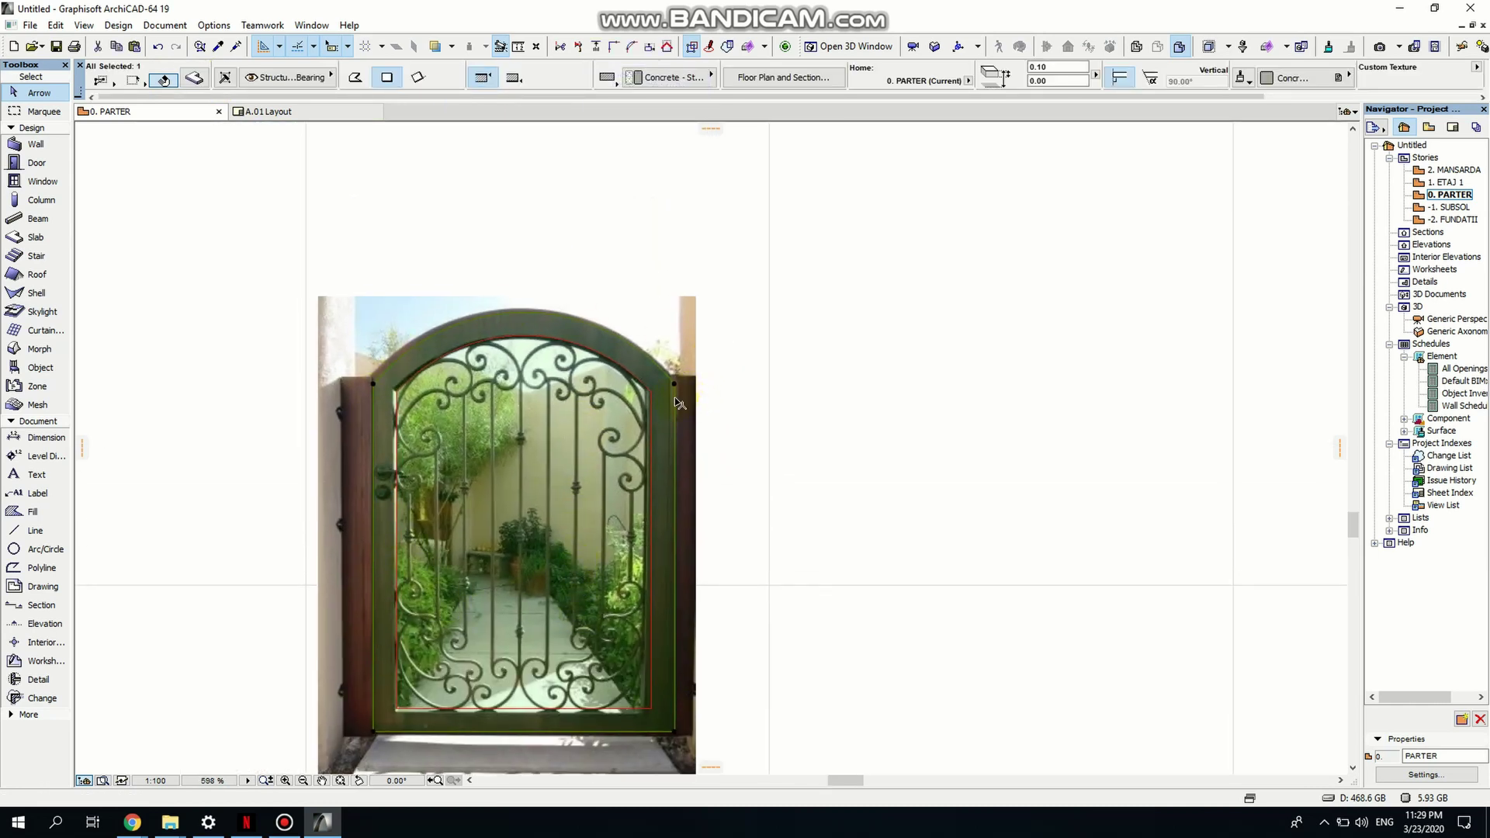
scroll(422, 333, "up", 3)
scroll(458, 367, "up", 1)
scroll(458, 368, "down", 3)
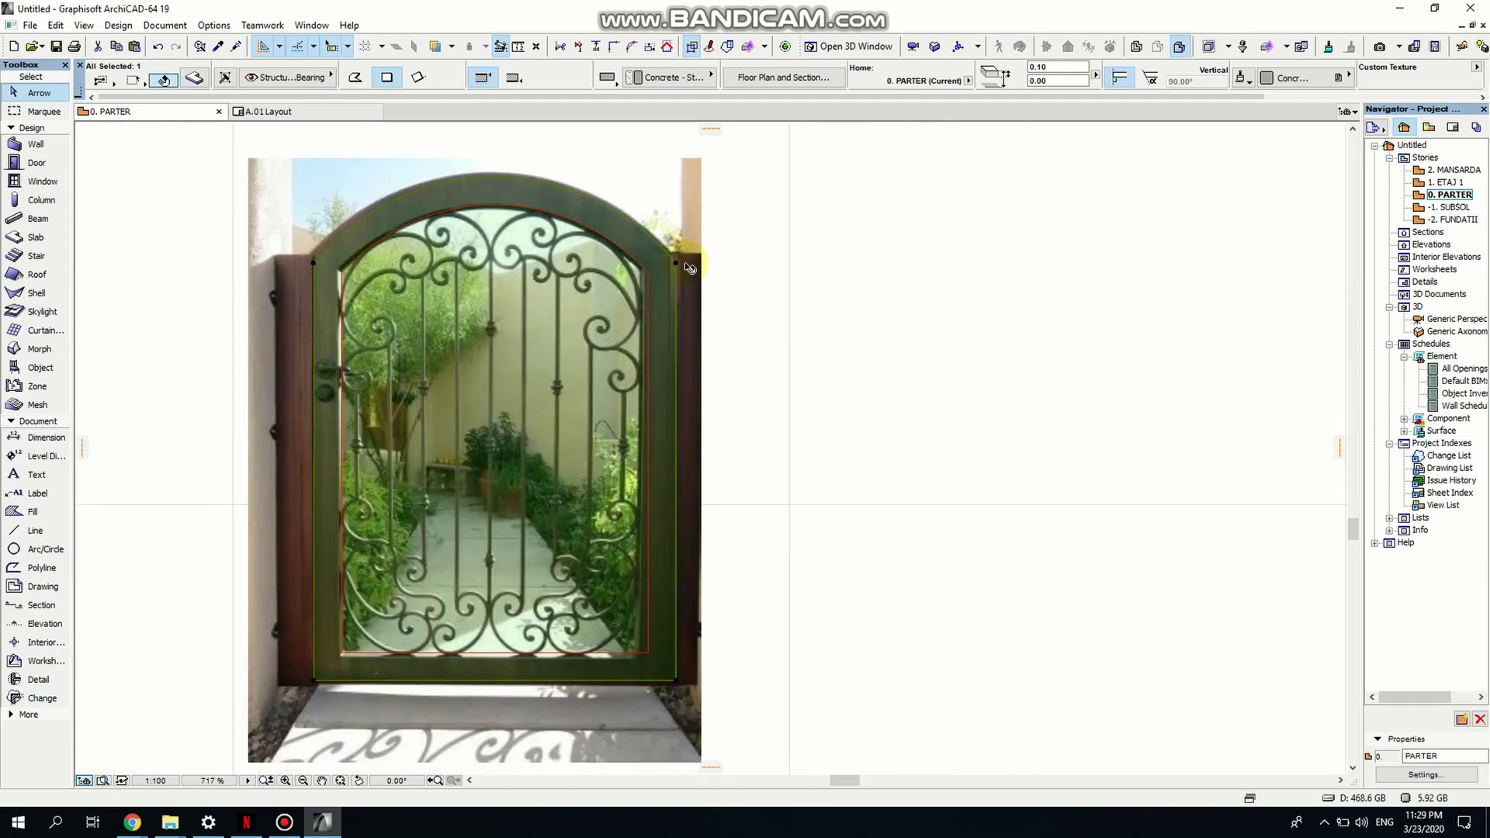
left_click(679, 265)
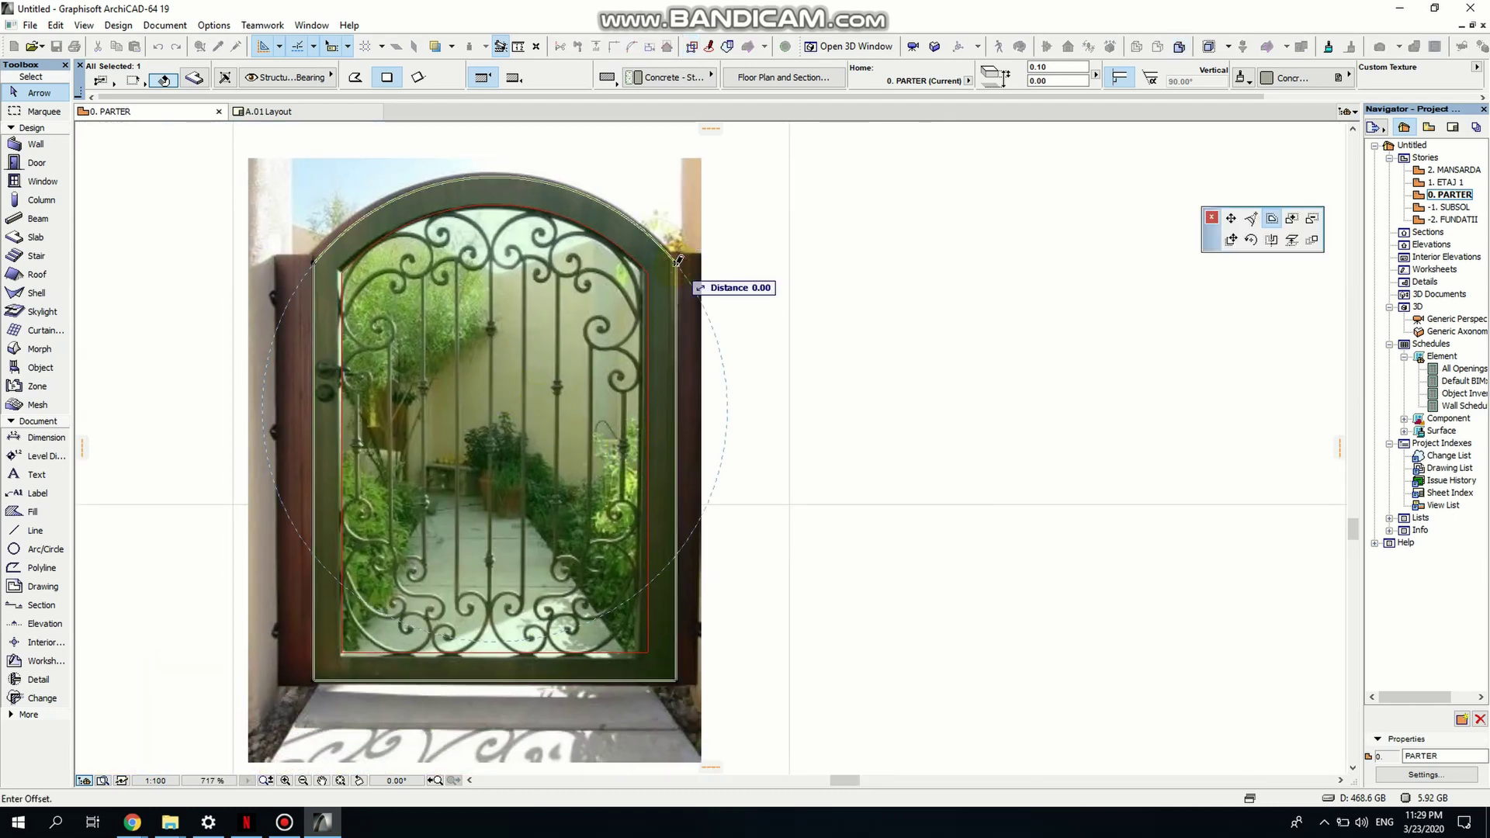
left_click(1311, 220)
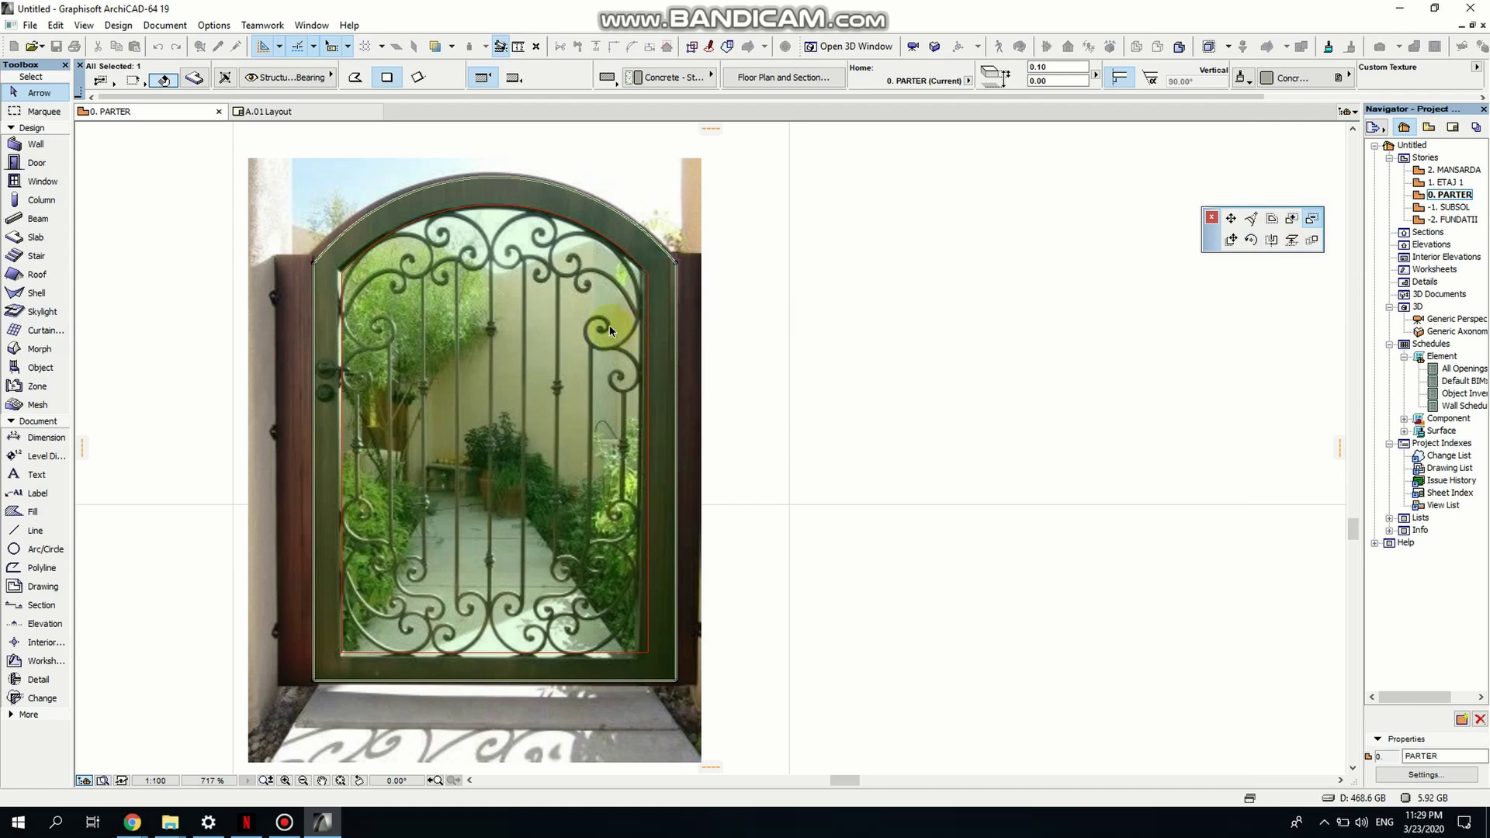
left_click(523, 309)
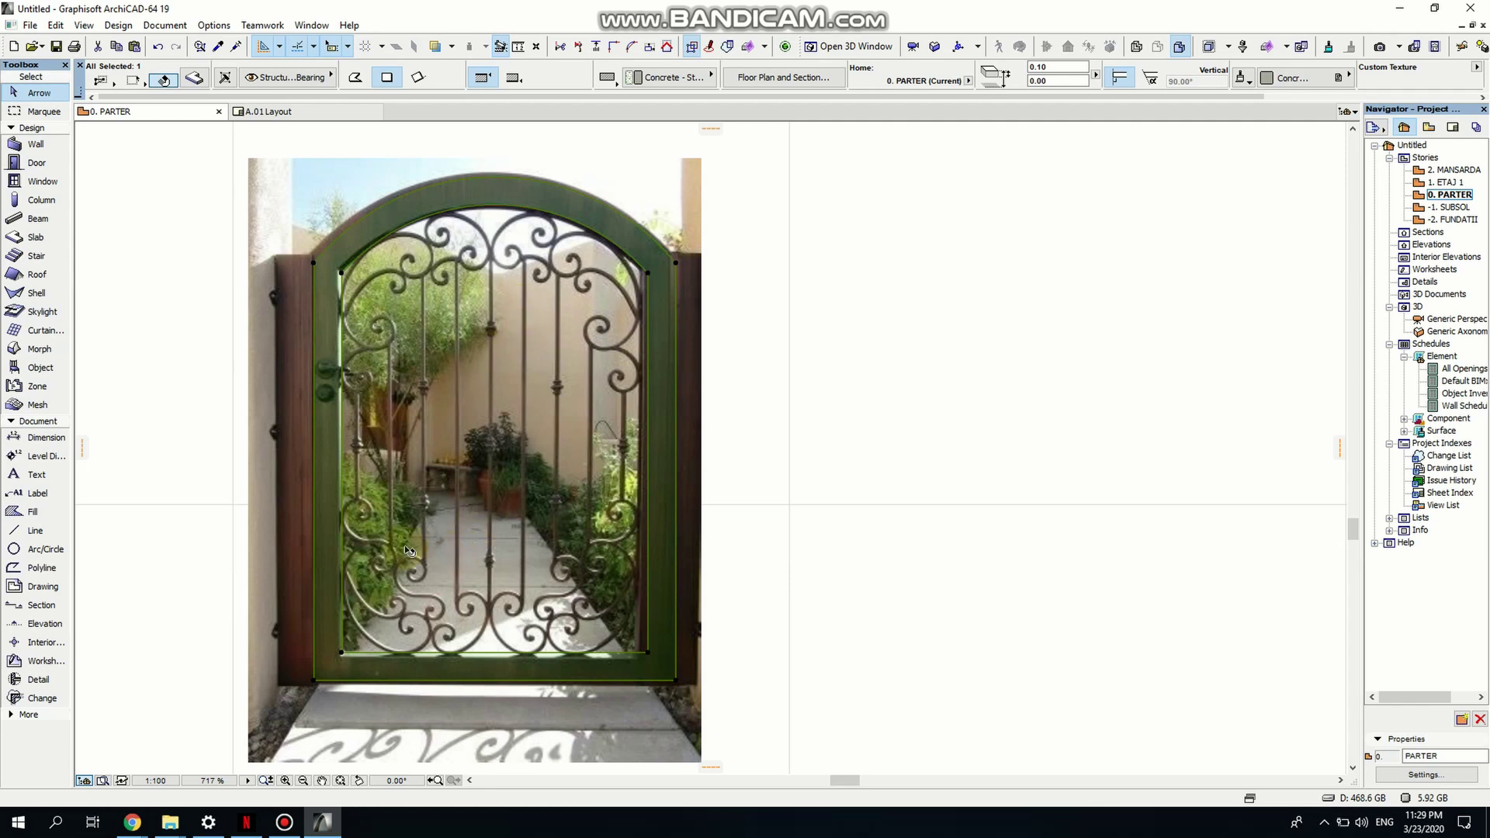
scroll(536, 422, "down", 1)
middle_click_drag(762, 384, 773, 411)
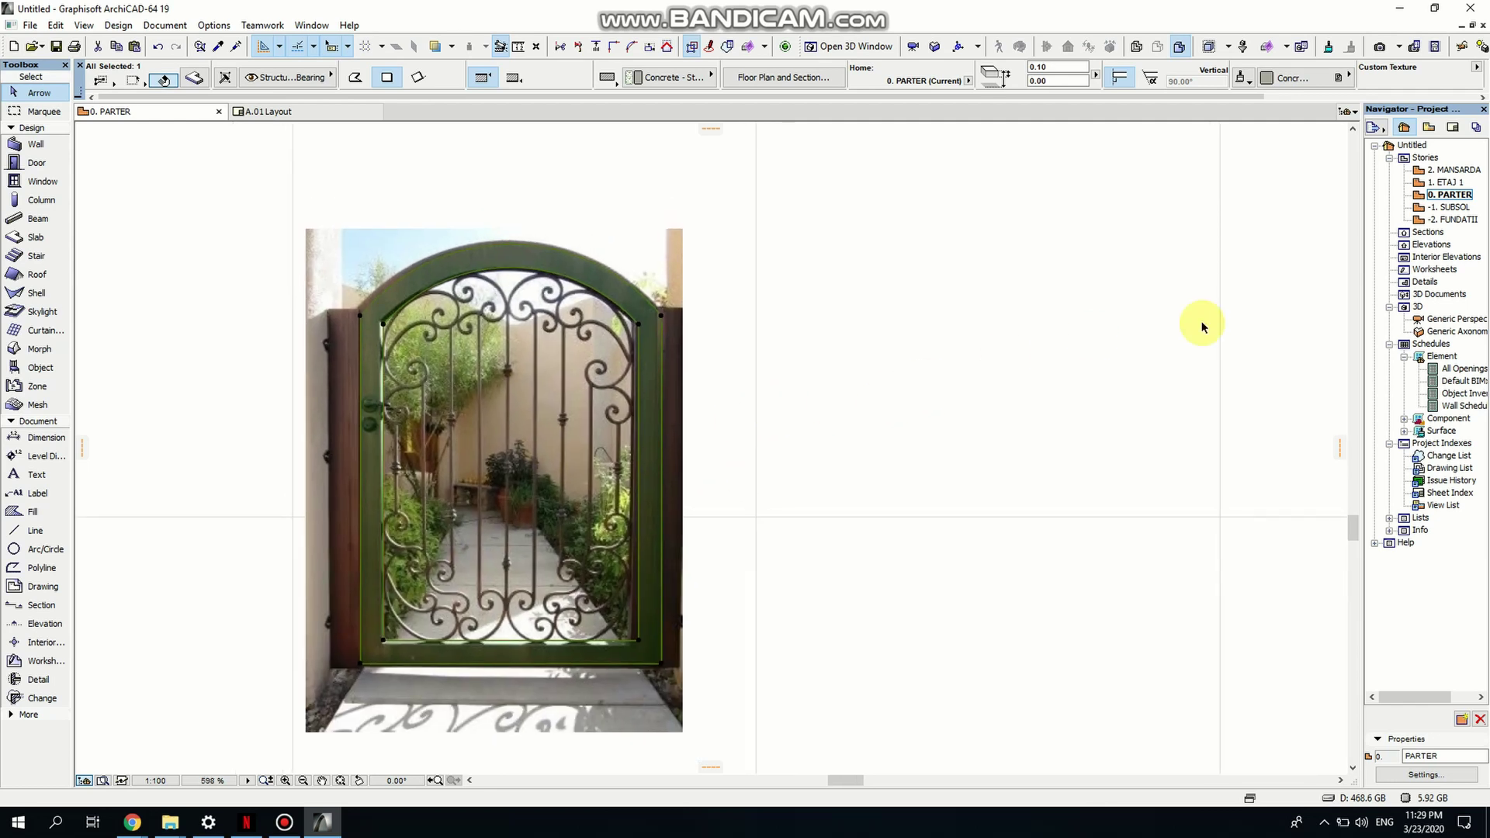
left_click(1092, 343)
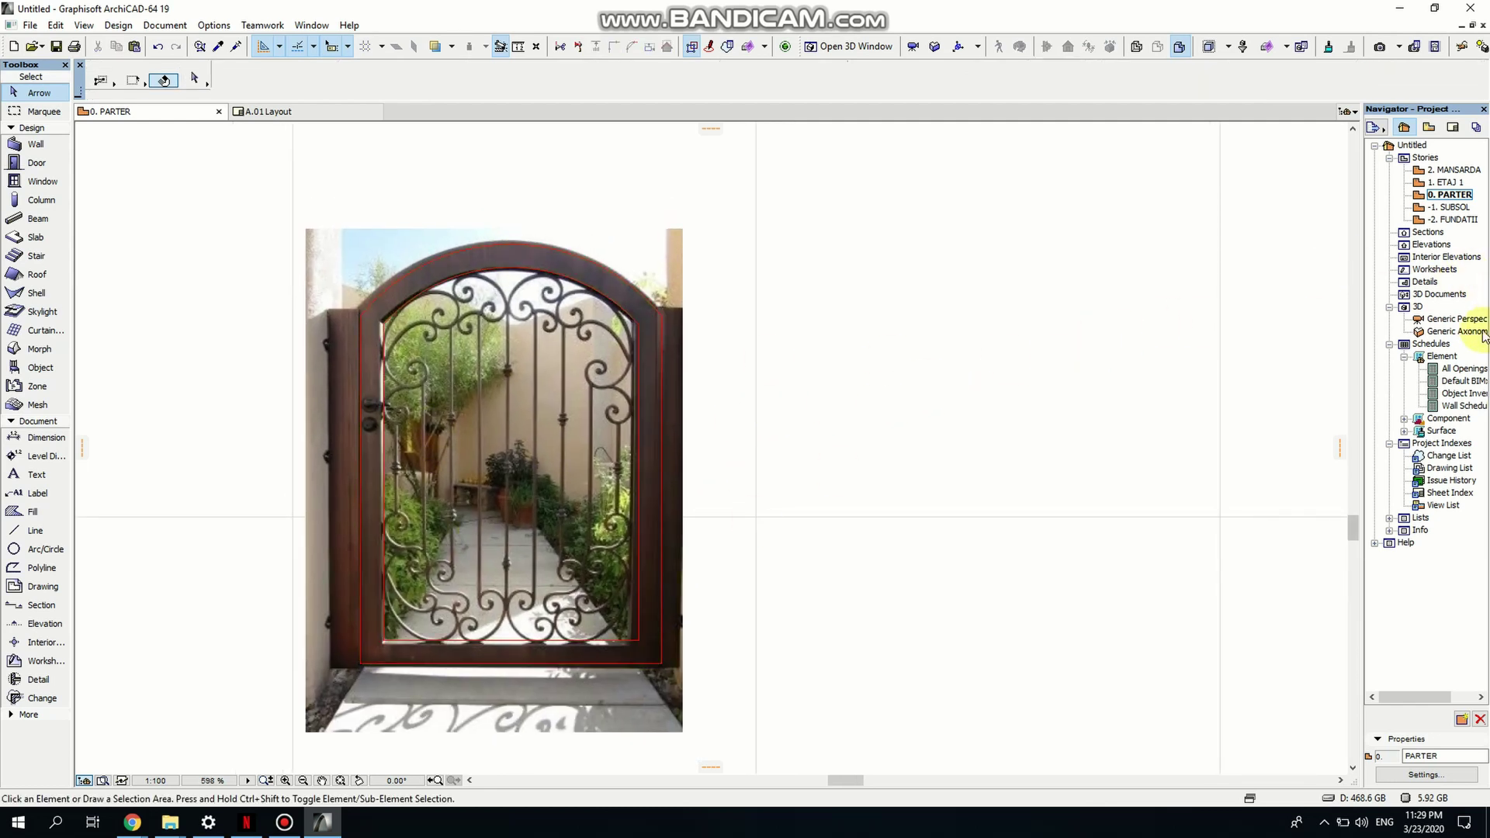
Open the Generic Perspective 3D view, fit the gate frame in it and orbit to see it from above.
left_click(1454, 321)
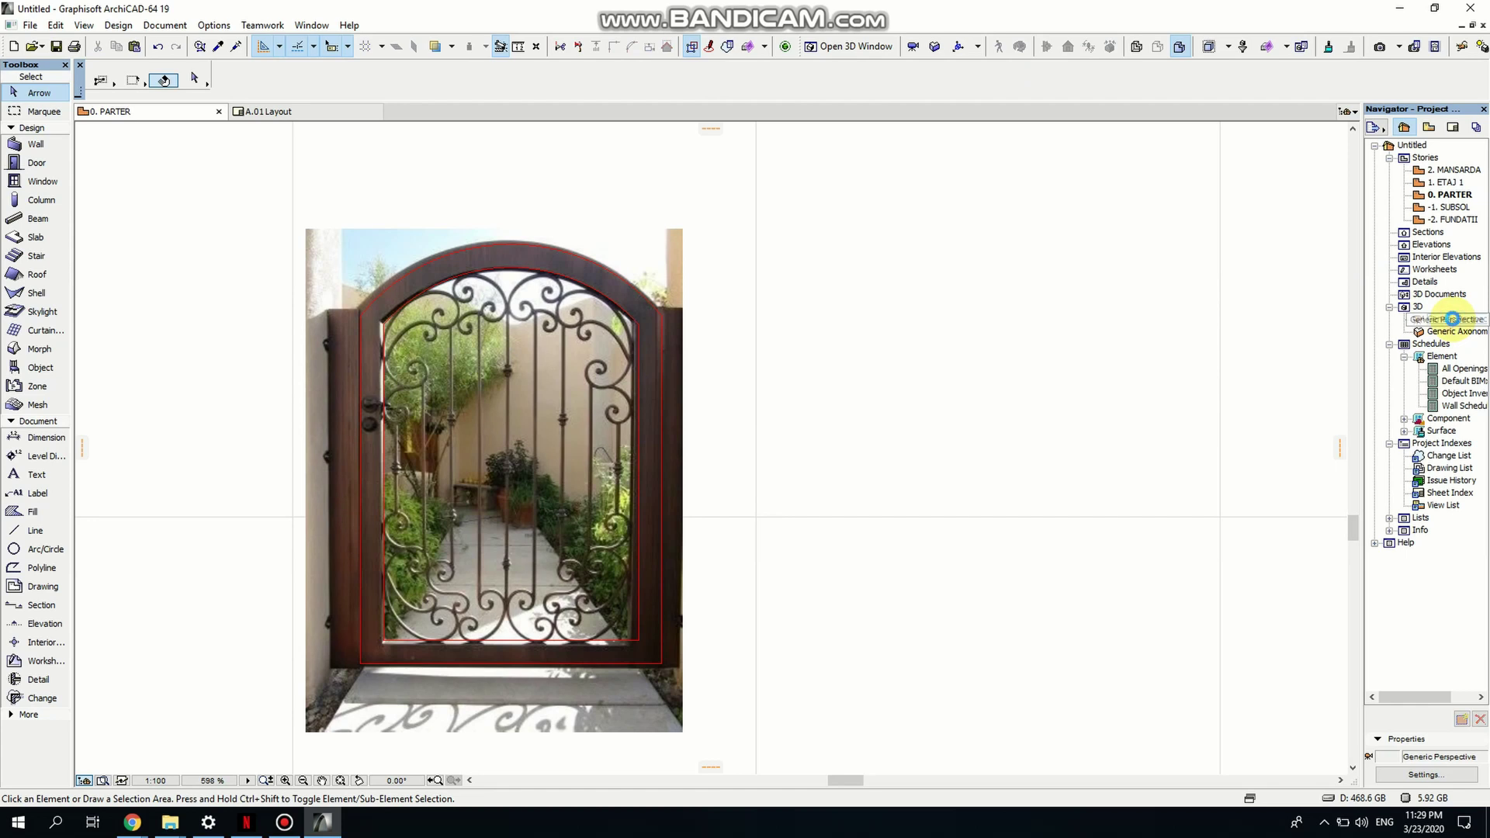
double_click(1453, 319)
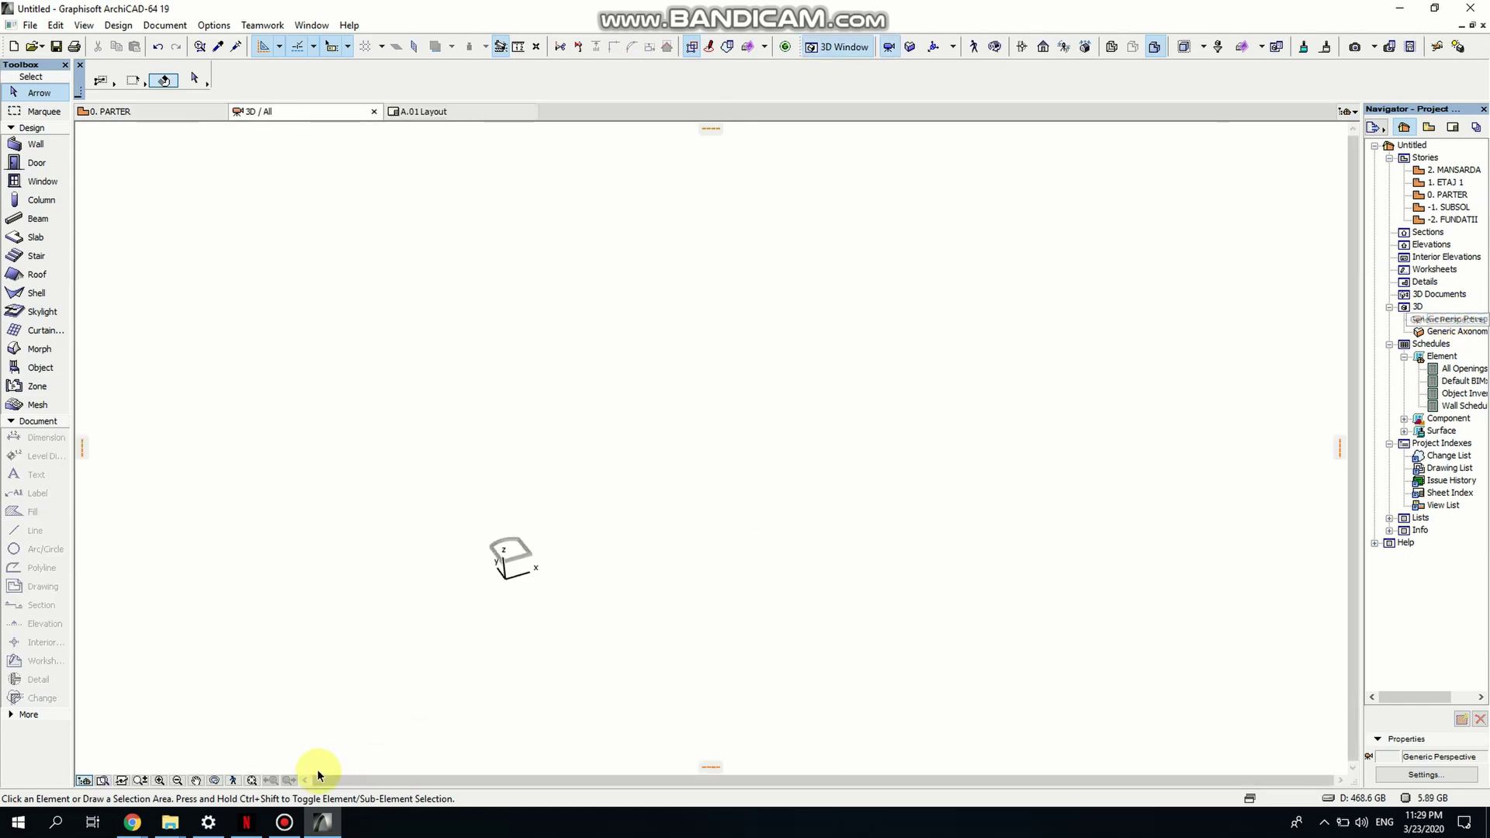
left_click(251, 781)
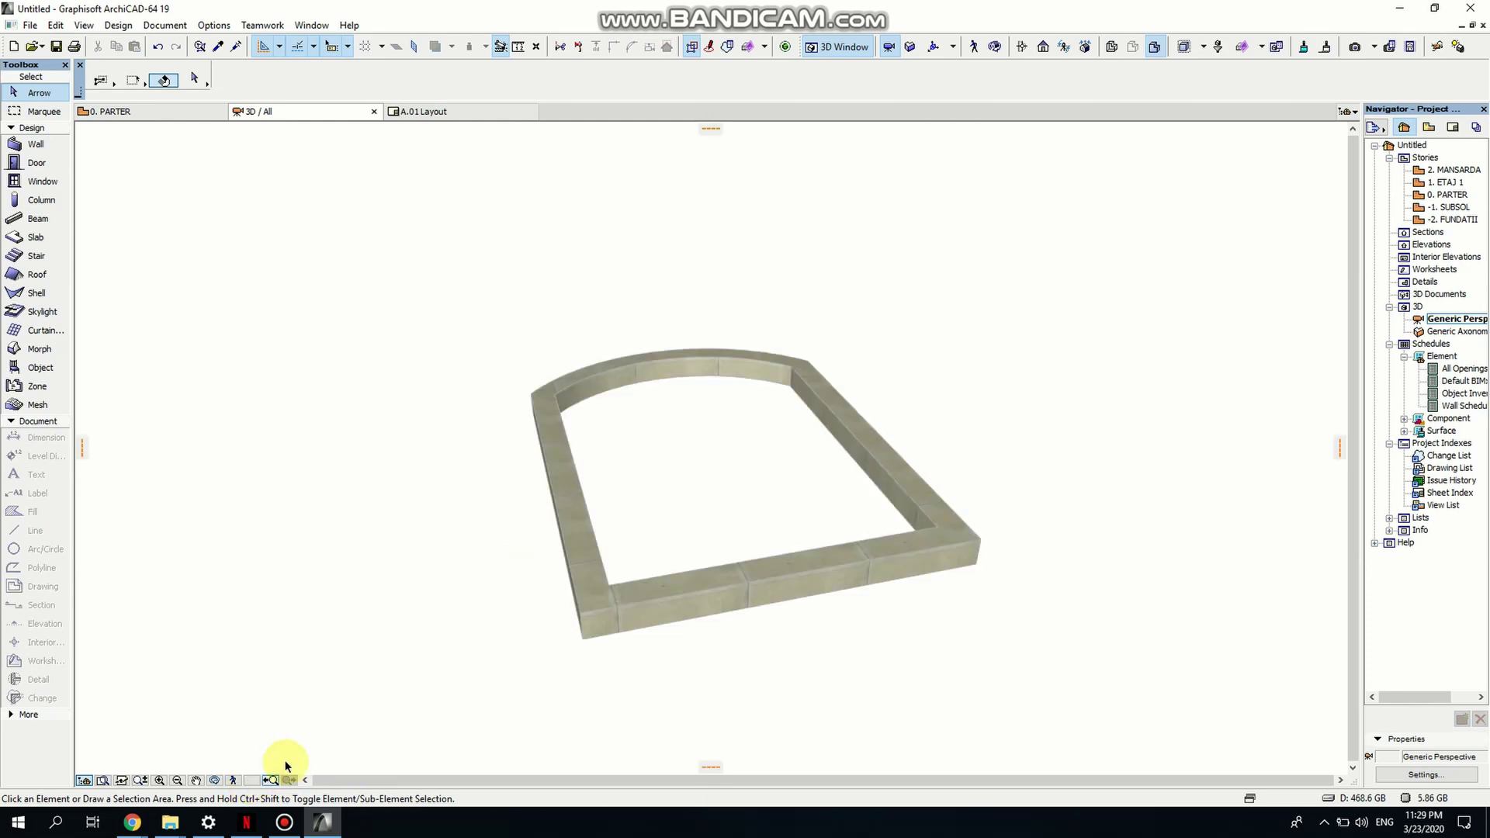
left_click(215, 781)
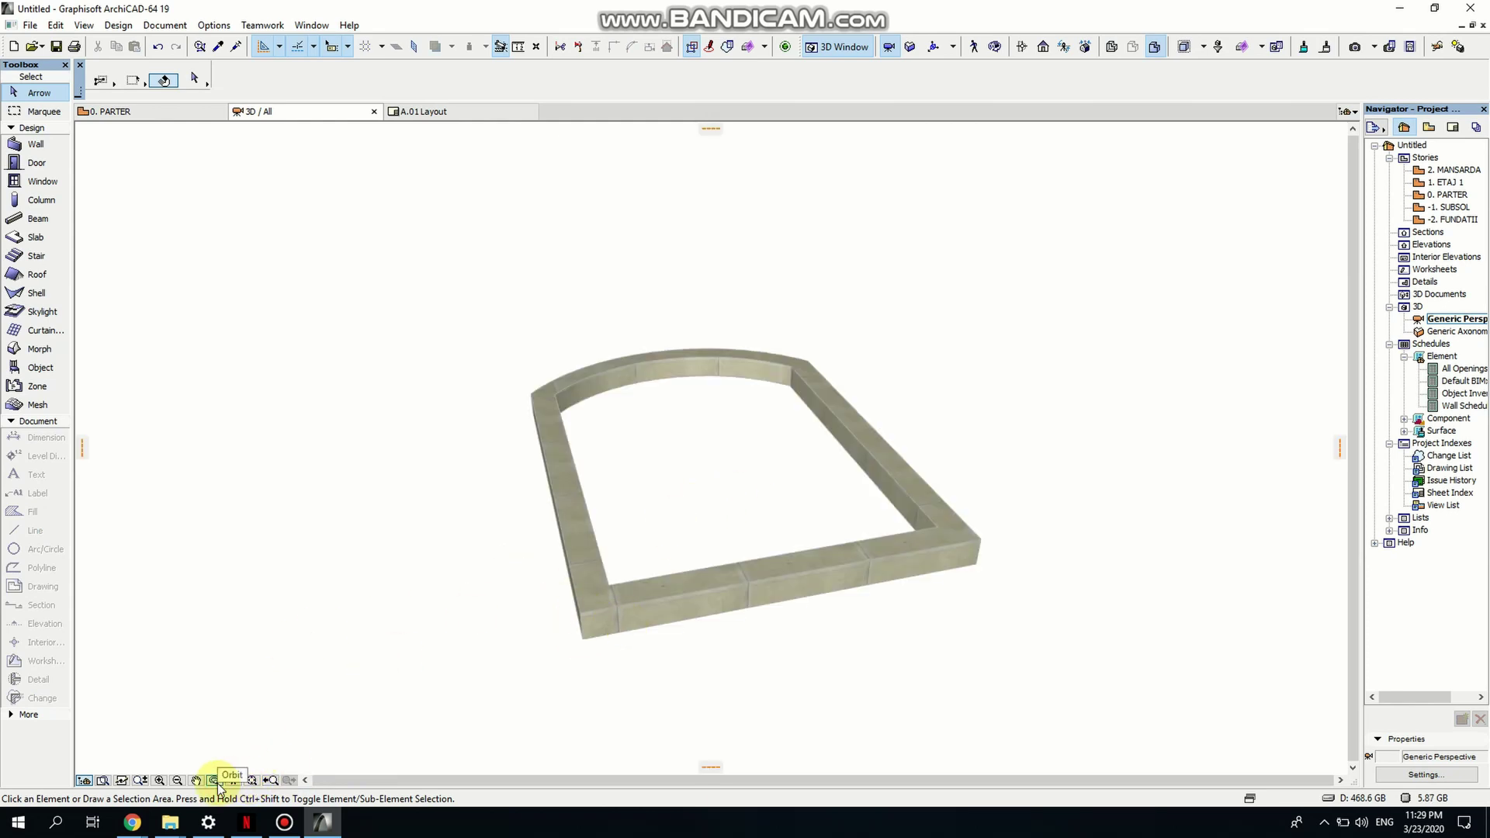
left_click_drag(948, 423, 857, 618)
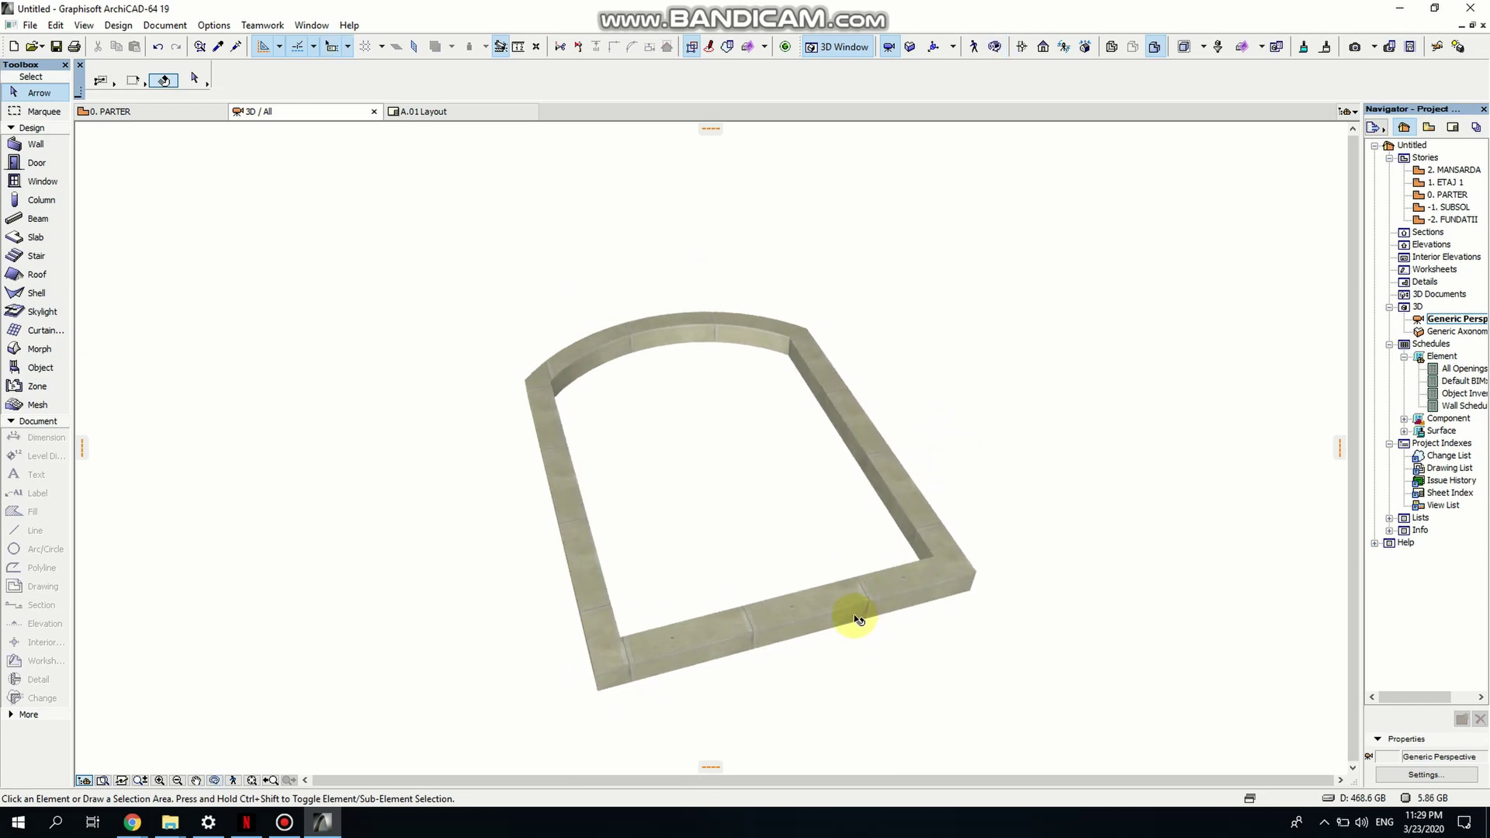
Apply the Wood - Walnut Vertical surface to the gate frame slab and deselect it.
left_click(854, 617)
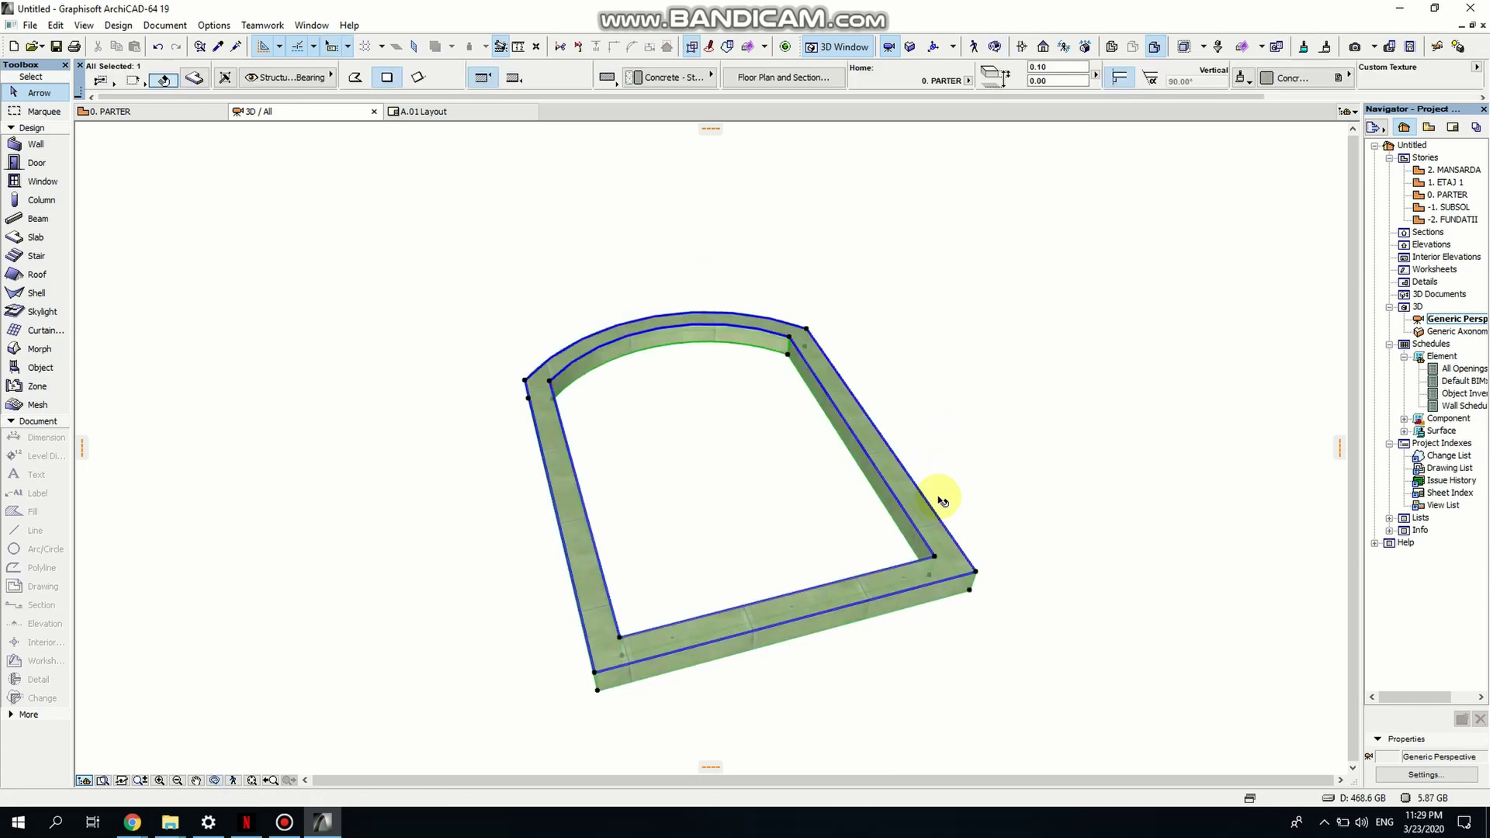
left_click(1298, 82)
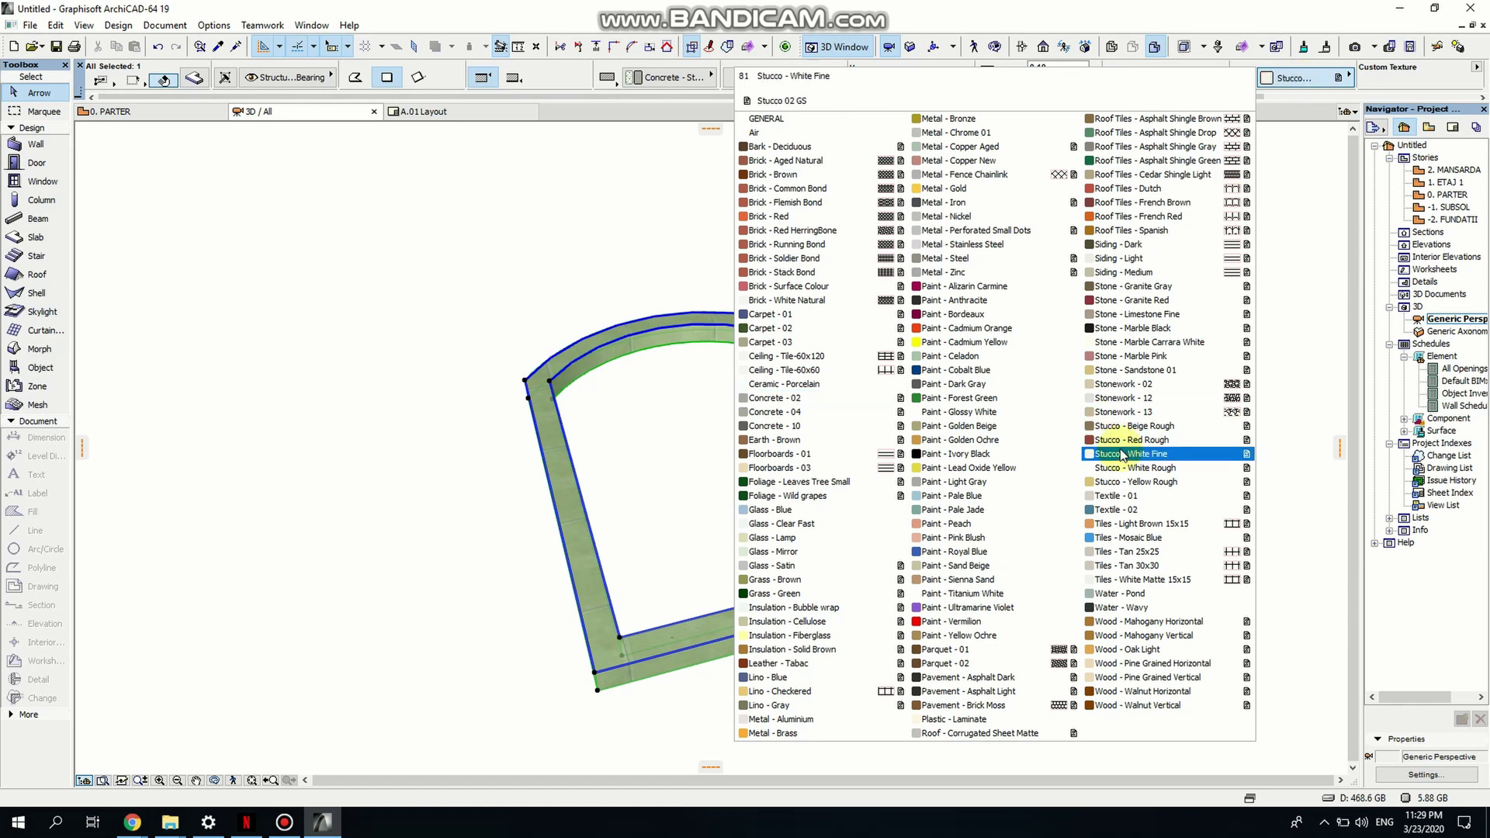
left_click(1171, 705)
left_click(1072, 566)
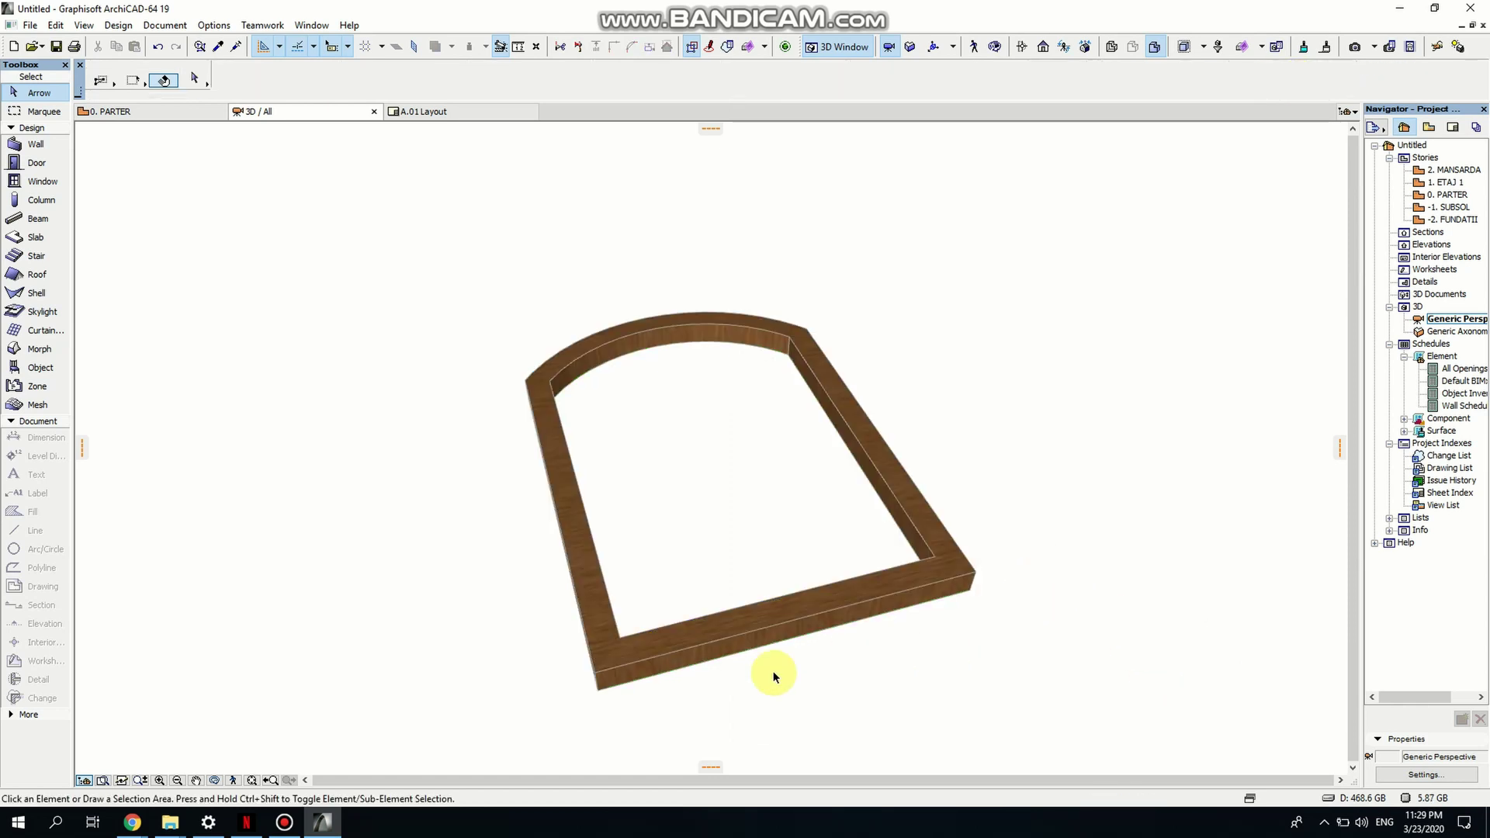
Orbit the gate frame in 3D to a lower angle and return to the ironwork in the 0. PARTER floor plan.
left_click(215, 780)
left_click_drag(978, 426, 1174, 315)
left_click(1448, 195)
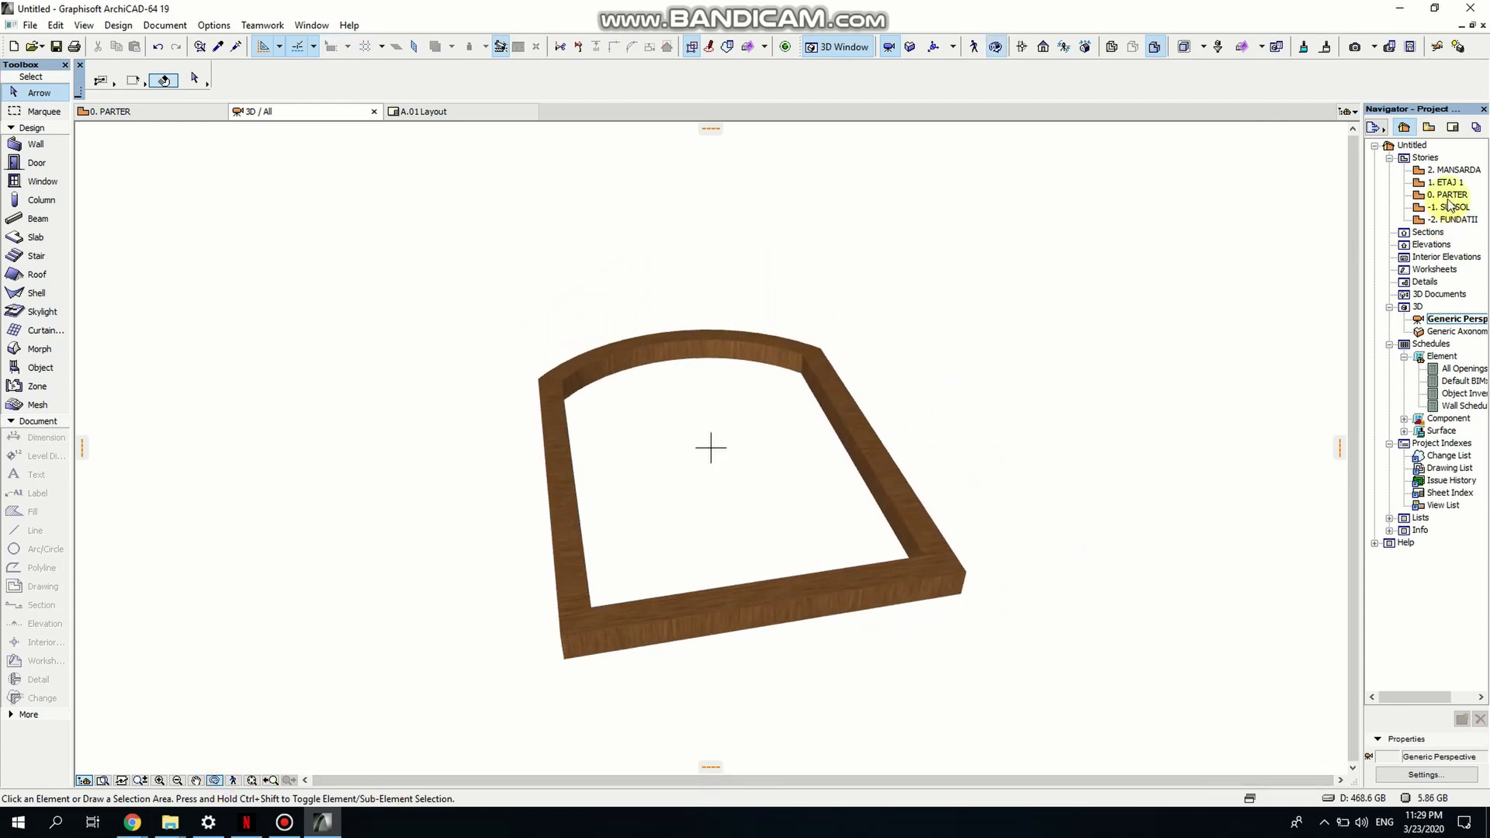
double_click(1447, 195)
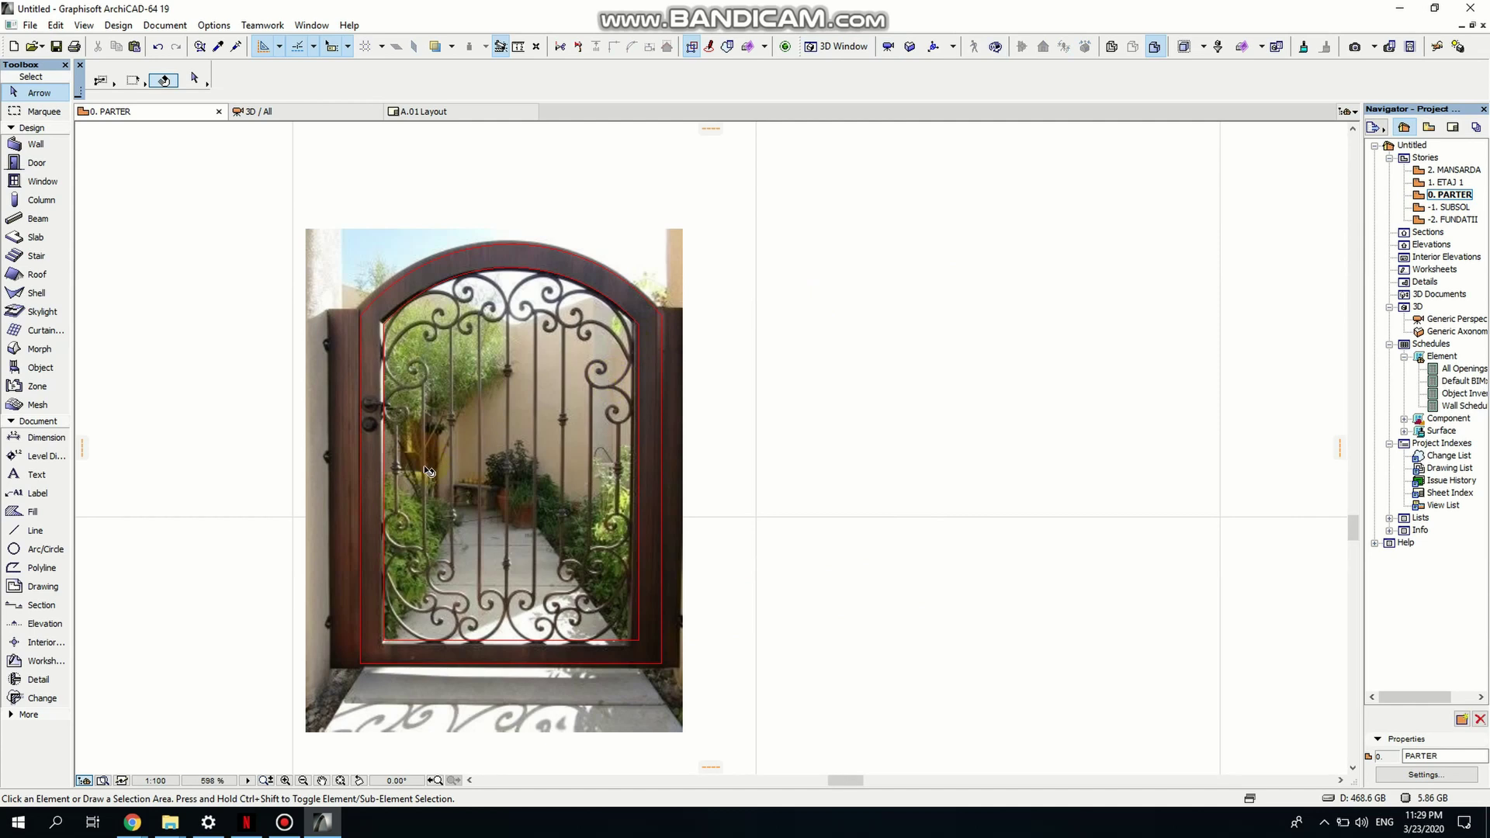
scroll(428, 471, "up", 2)
middle_click_drag(565, 310, 614, 376)
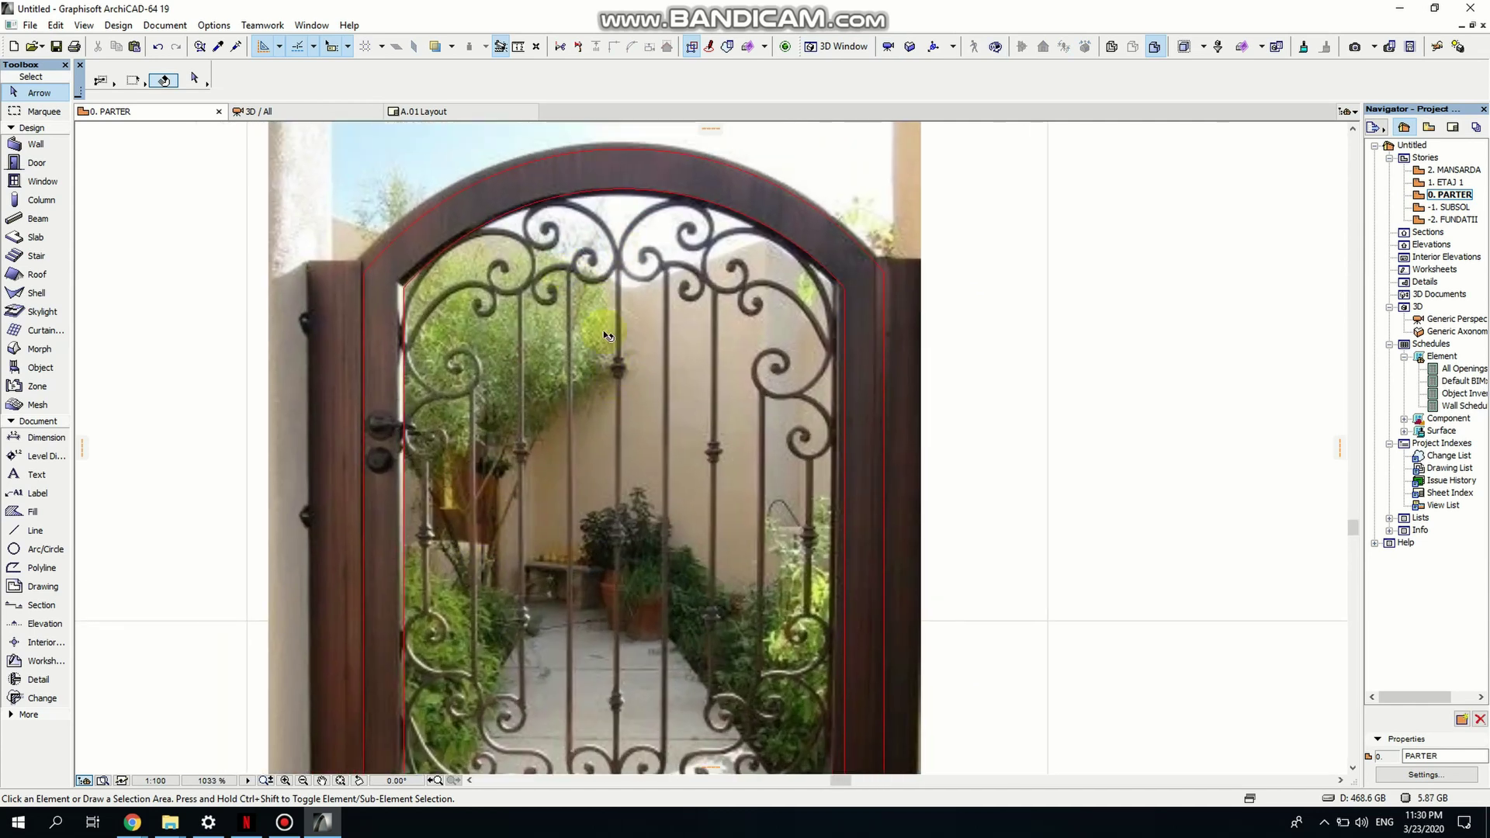
left_click(414, 491)
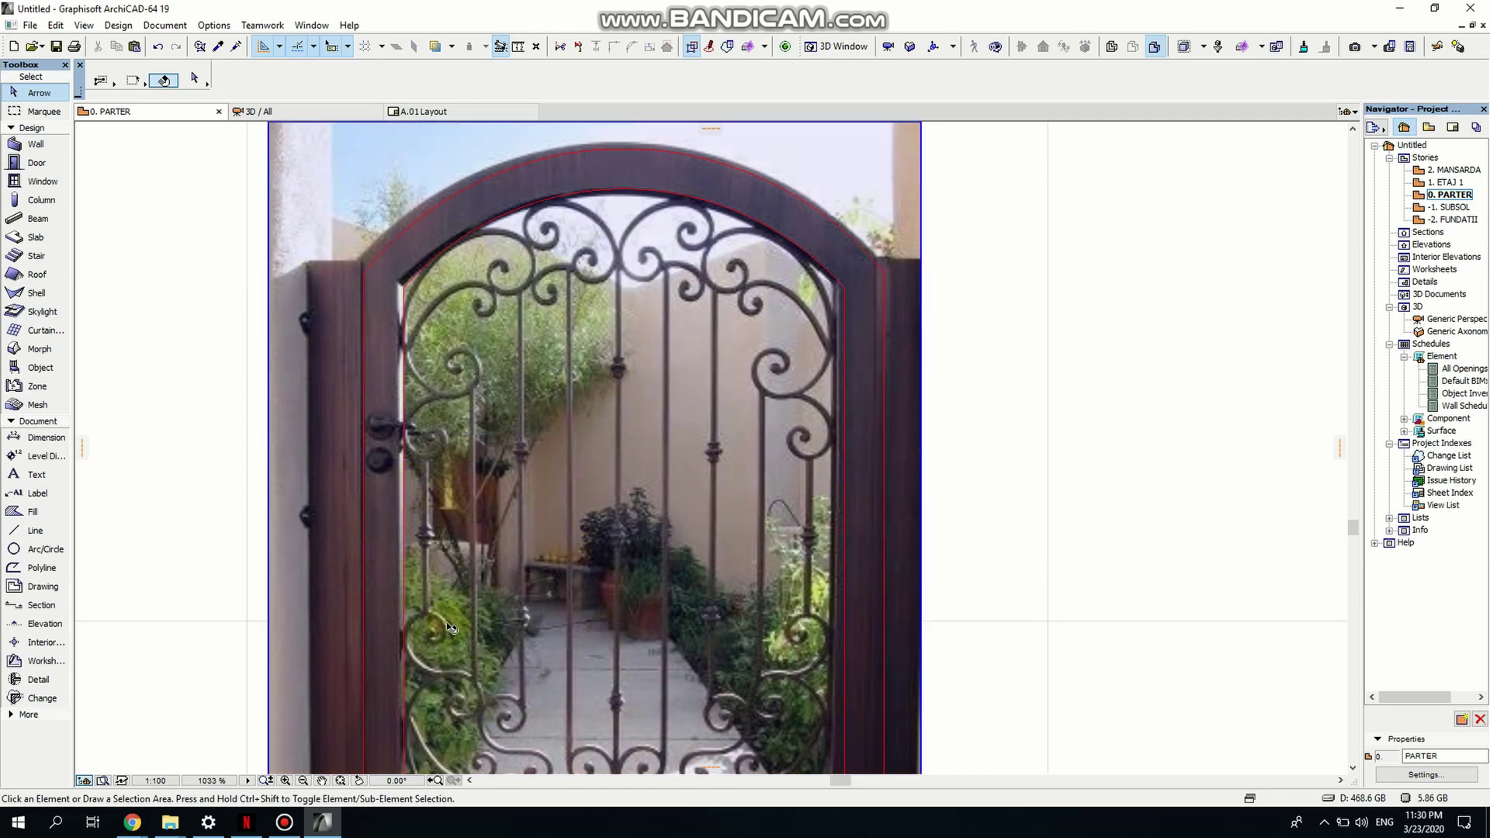
middle_click_drag(759, 573, 778, 468)
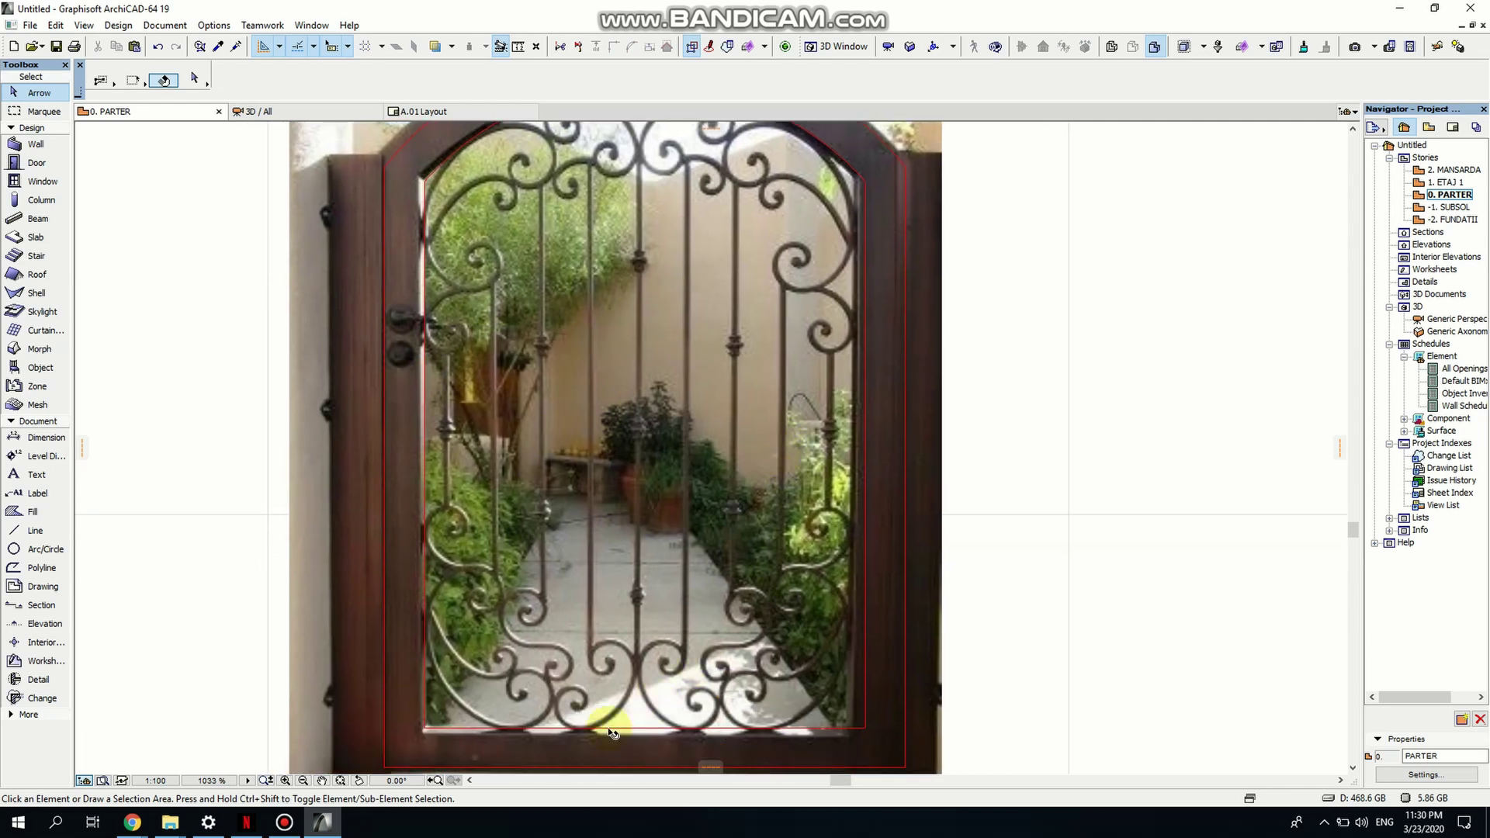
Start a multi-segment polyline at the inner tip of the scroll just left of the centre bar's lower end.
left_click(36, 568)
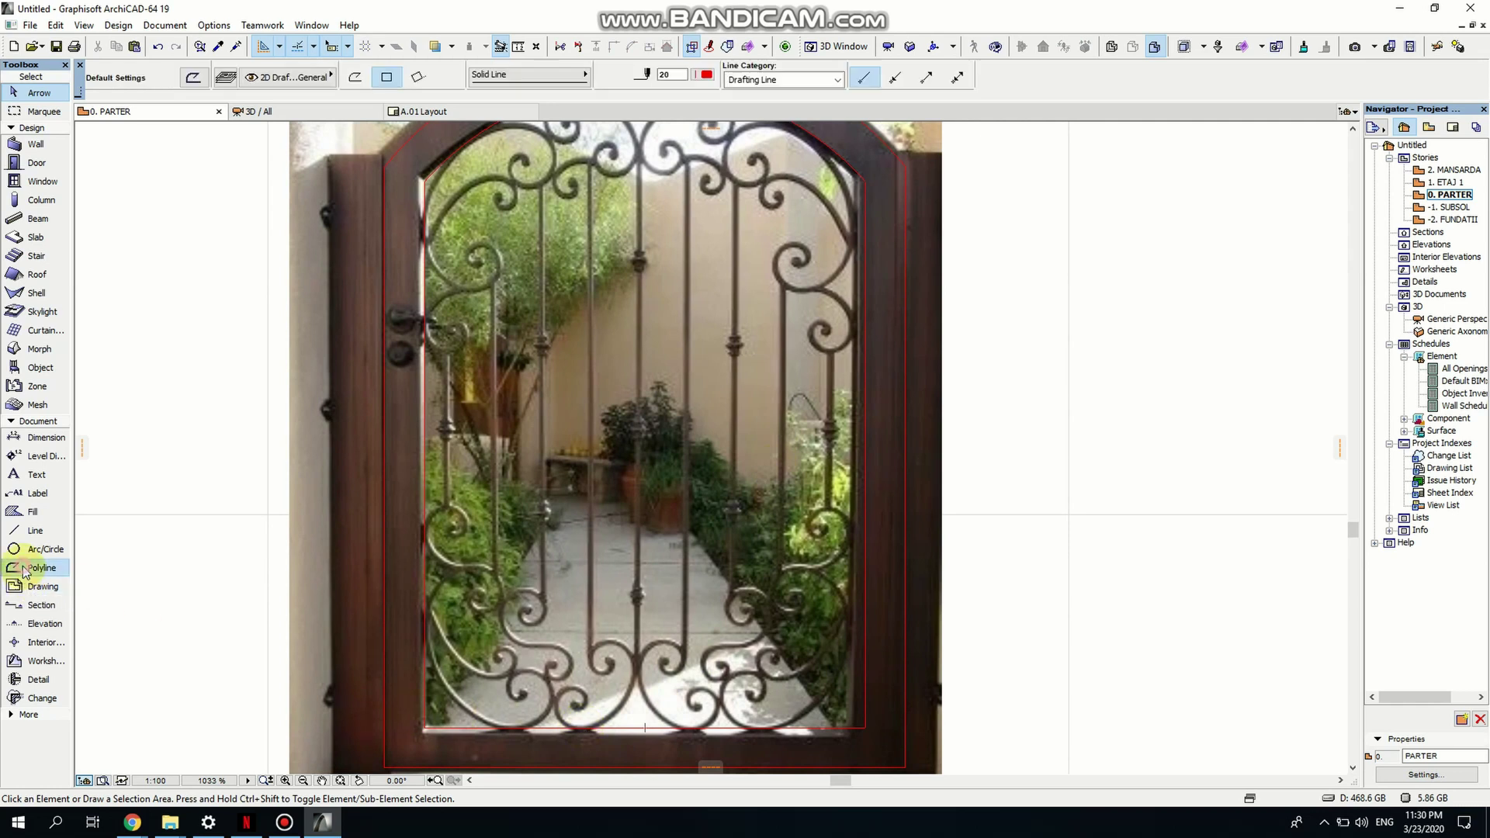
middle_click_drag(534, 297, 506, 223)
scroll(531, 584, "down", 1)
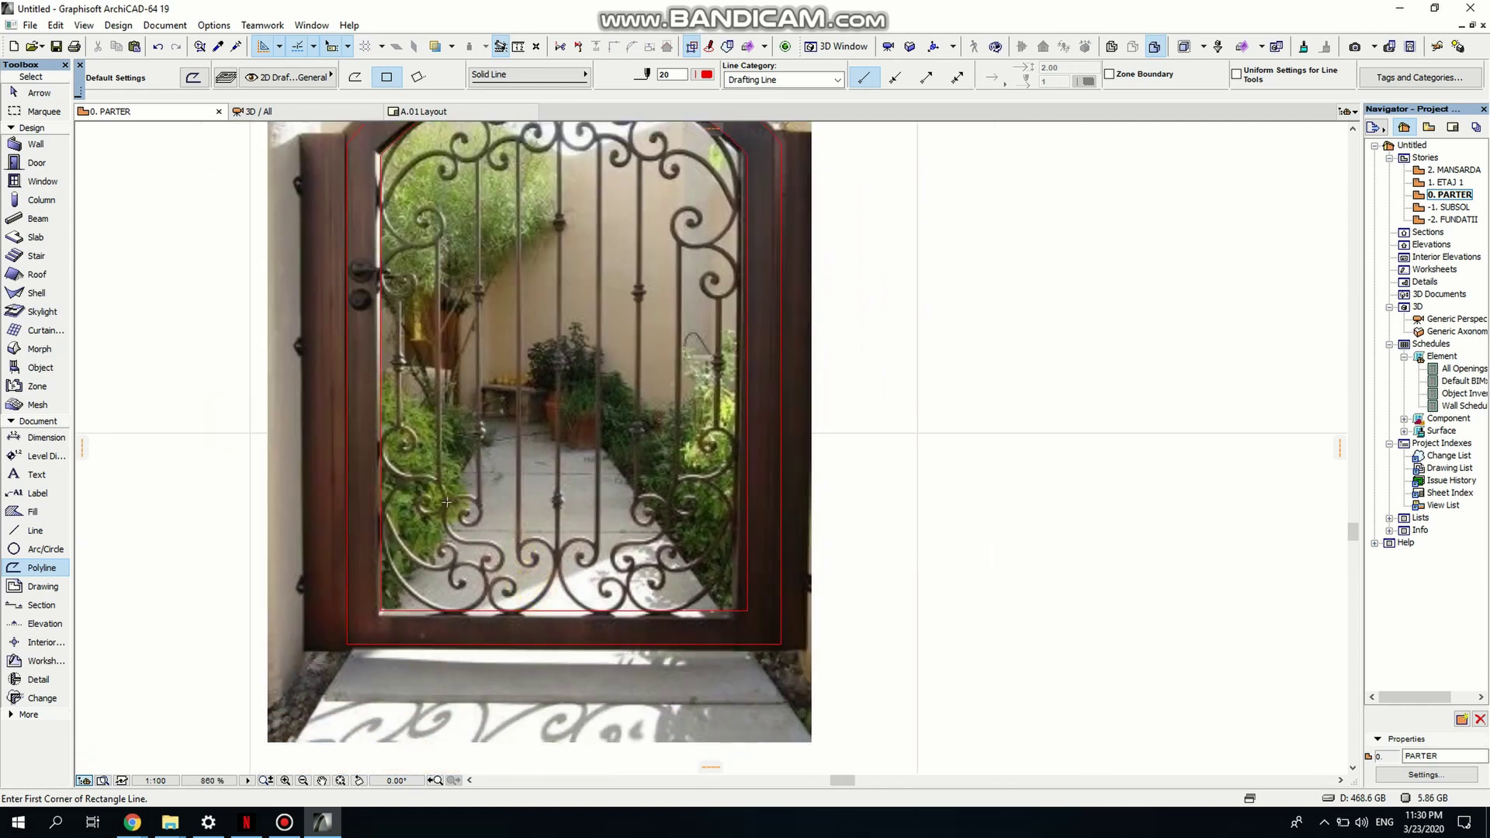
middle_click_drag(447, 502, 451, 563)
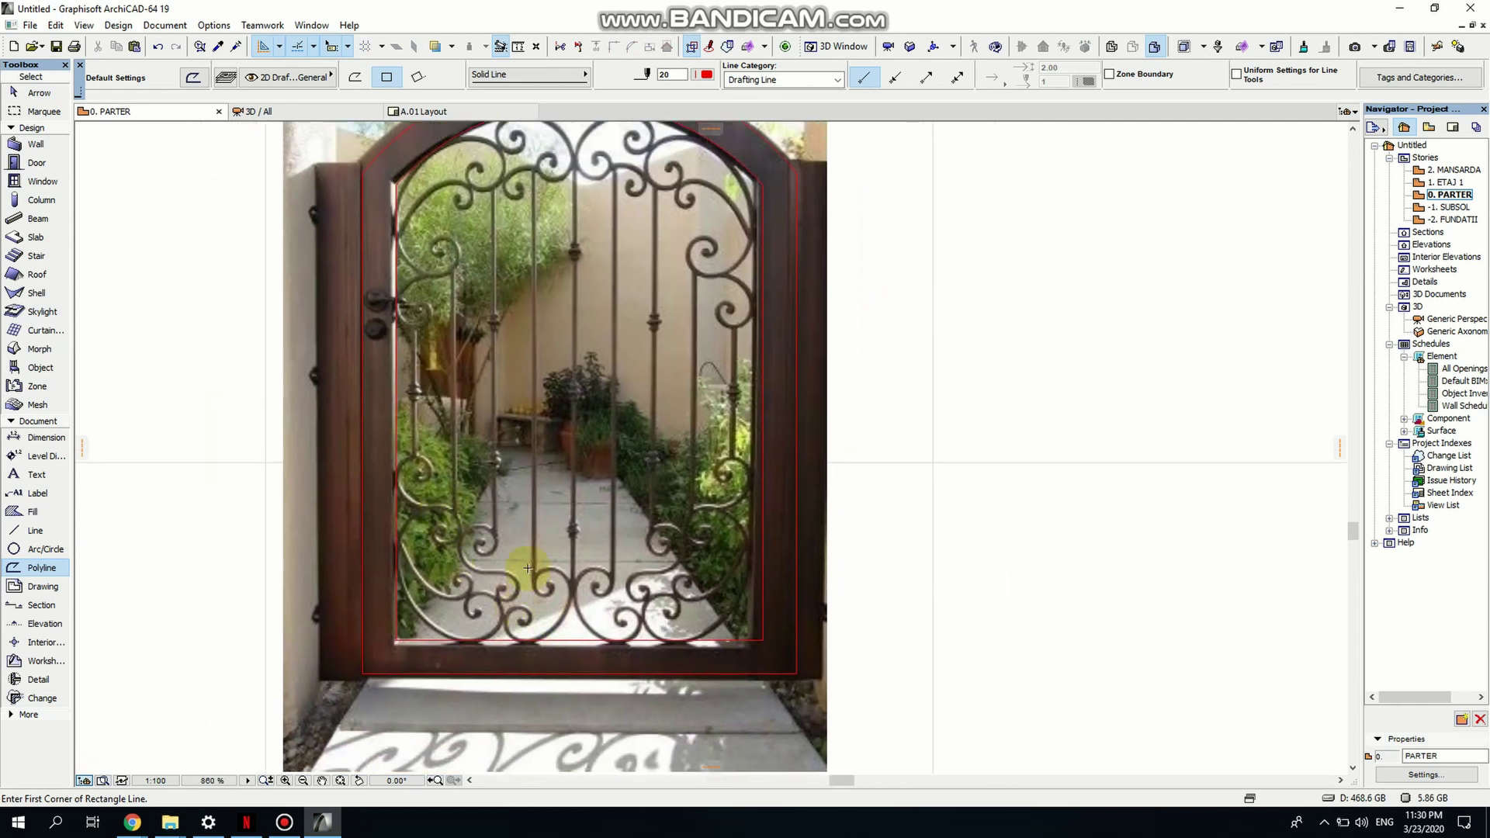
scroll(538, 603, "up", 10)
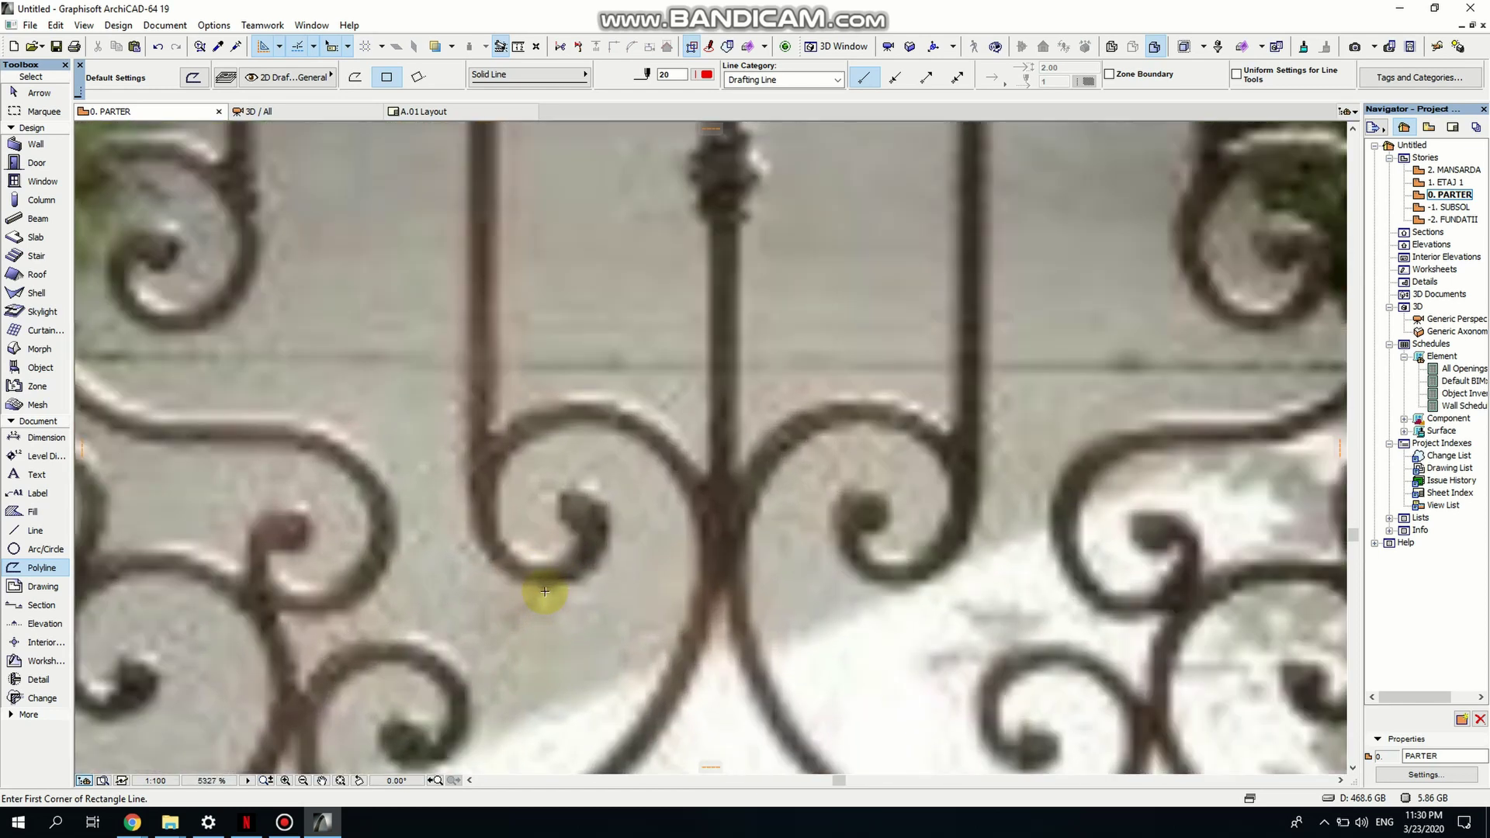
scroll(582, 541, "down", 7)
scroll(597, 559, "up", 8)
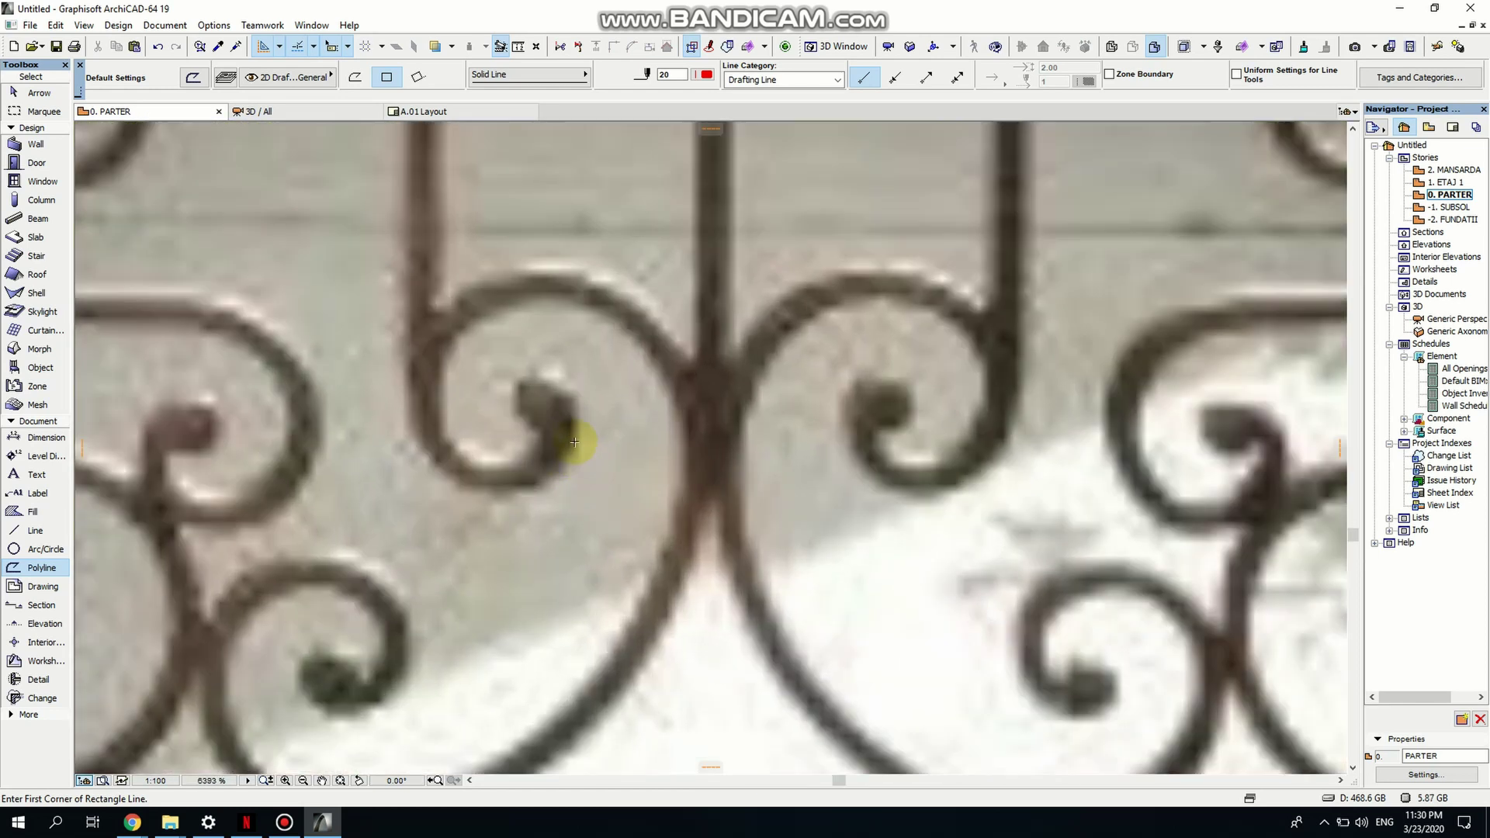
scroll(539, 398, "up", 2)
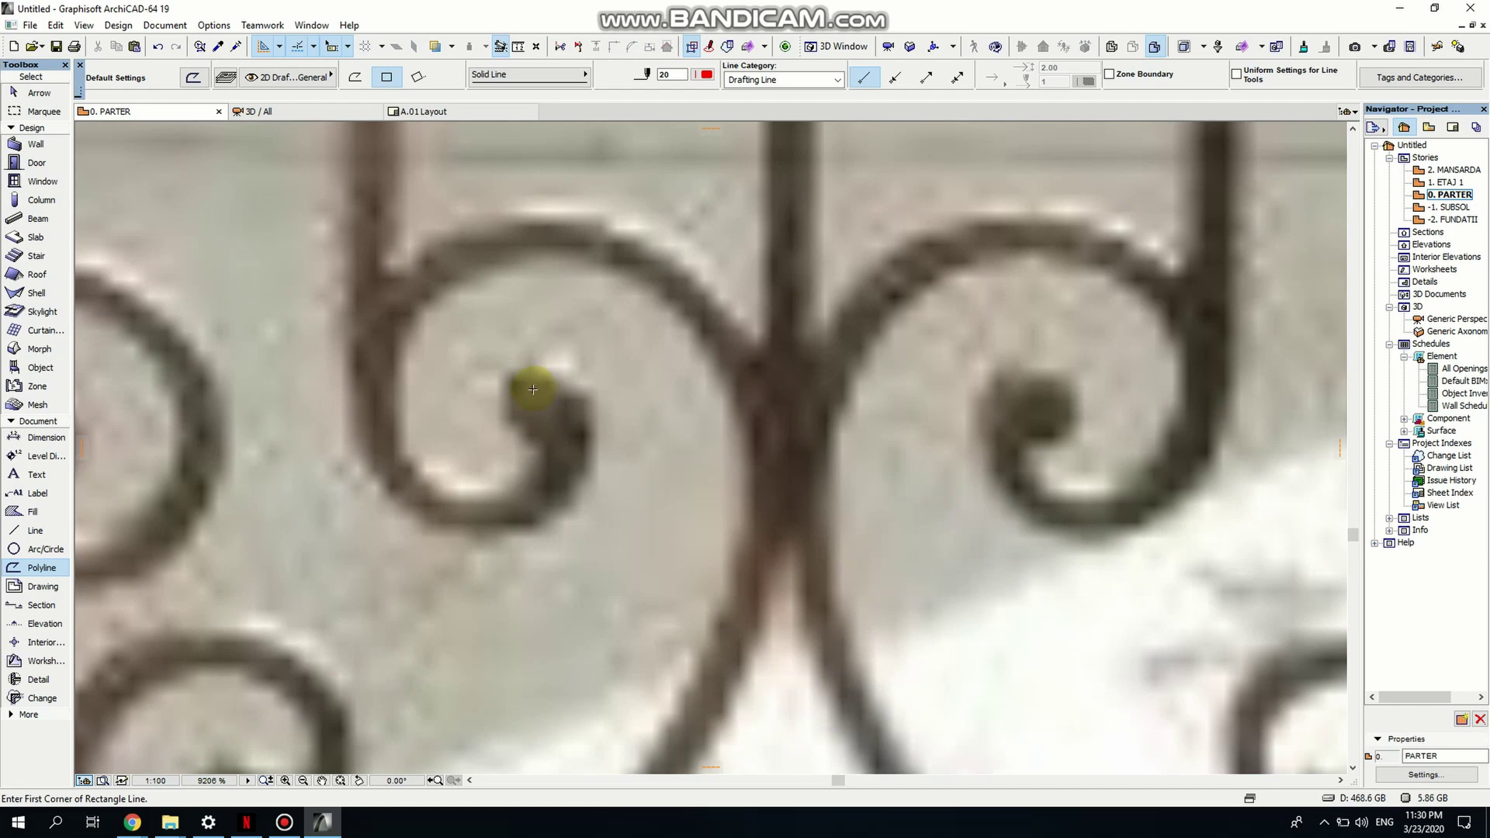
left_click(533, 389)
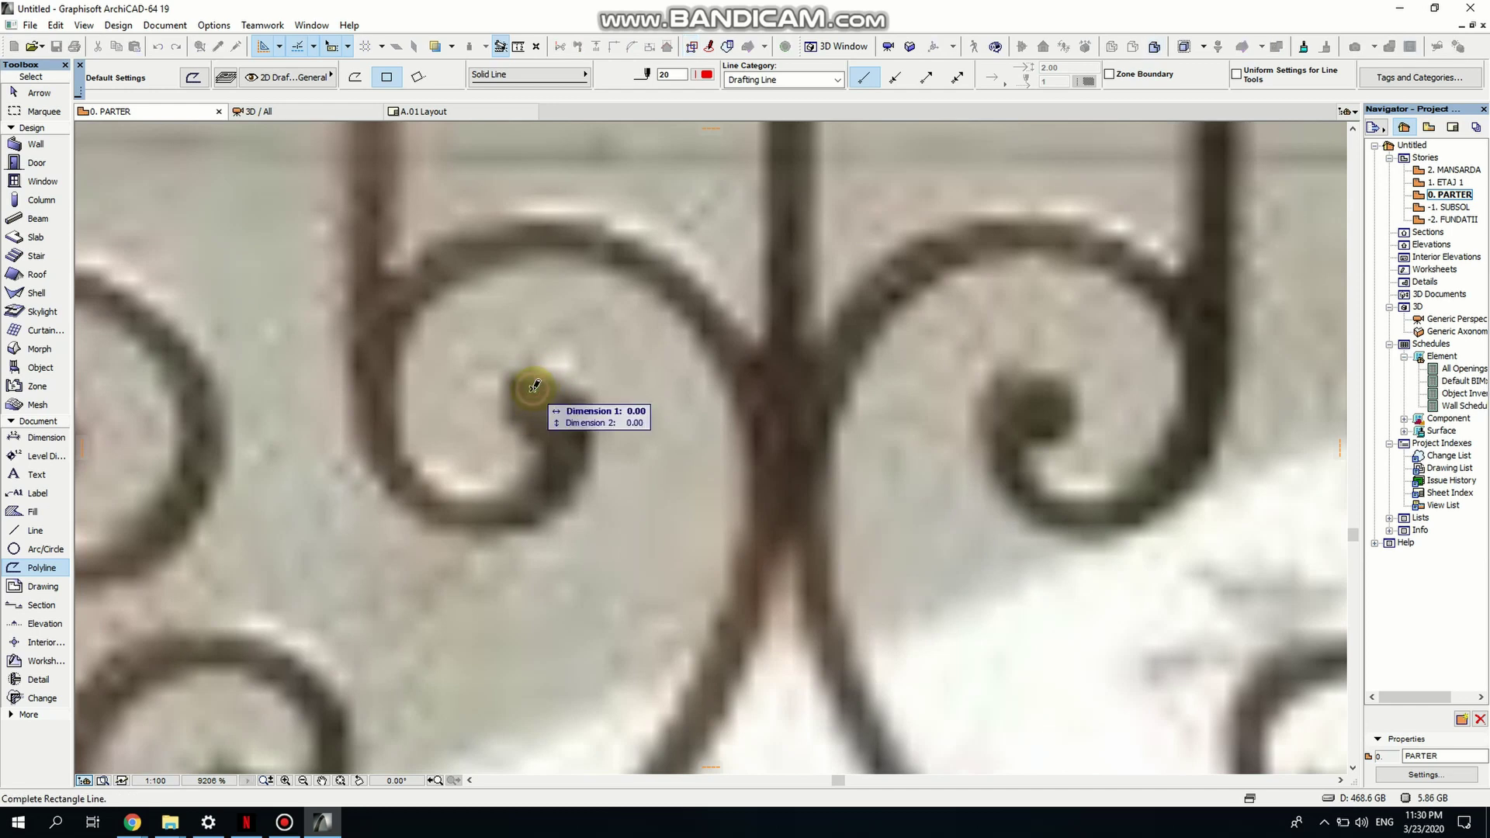
left_click(356, 78)
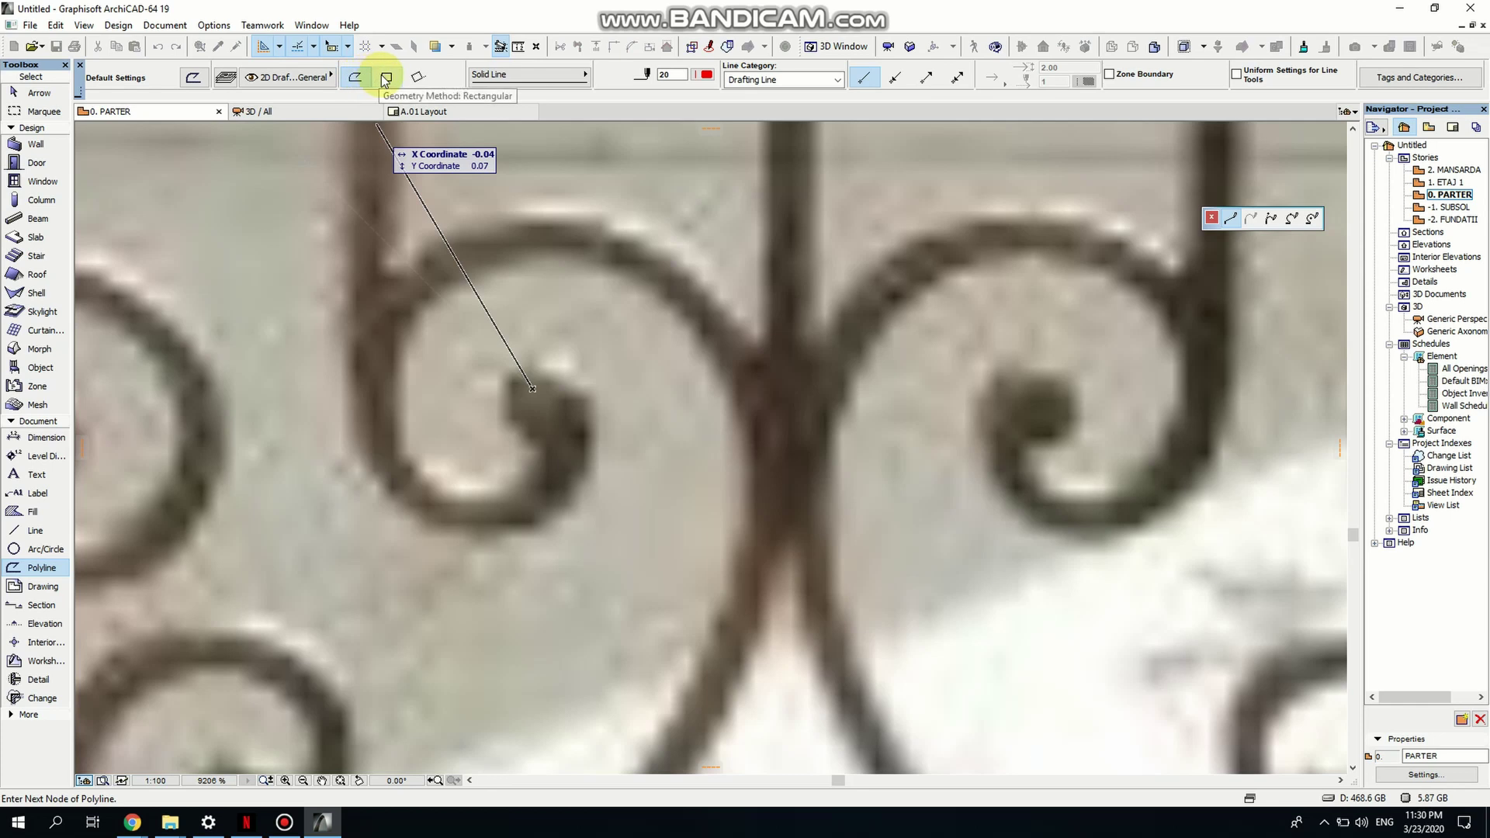
Trace the polyline from the scroll's inner tip around the underside of the upper curl and up its outer side.
left_click(556, 413)
left_click(562, 455)
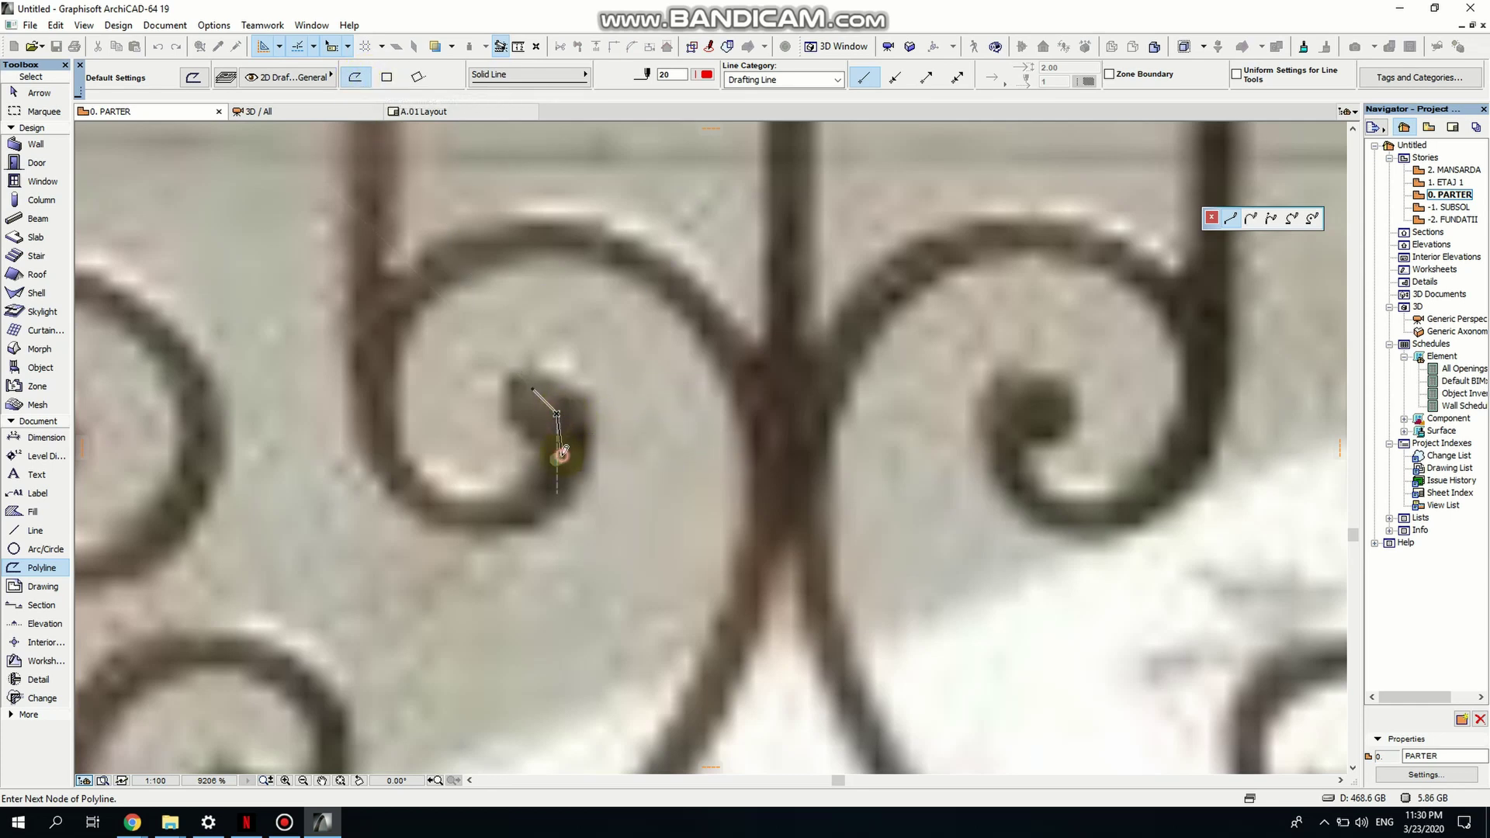
left_click(528, 504)
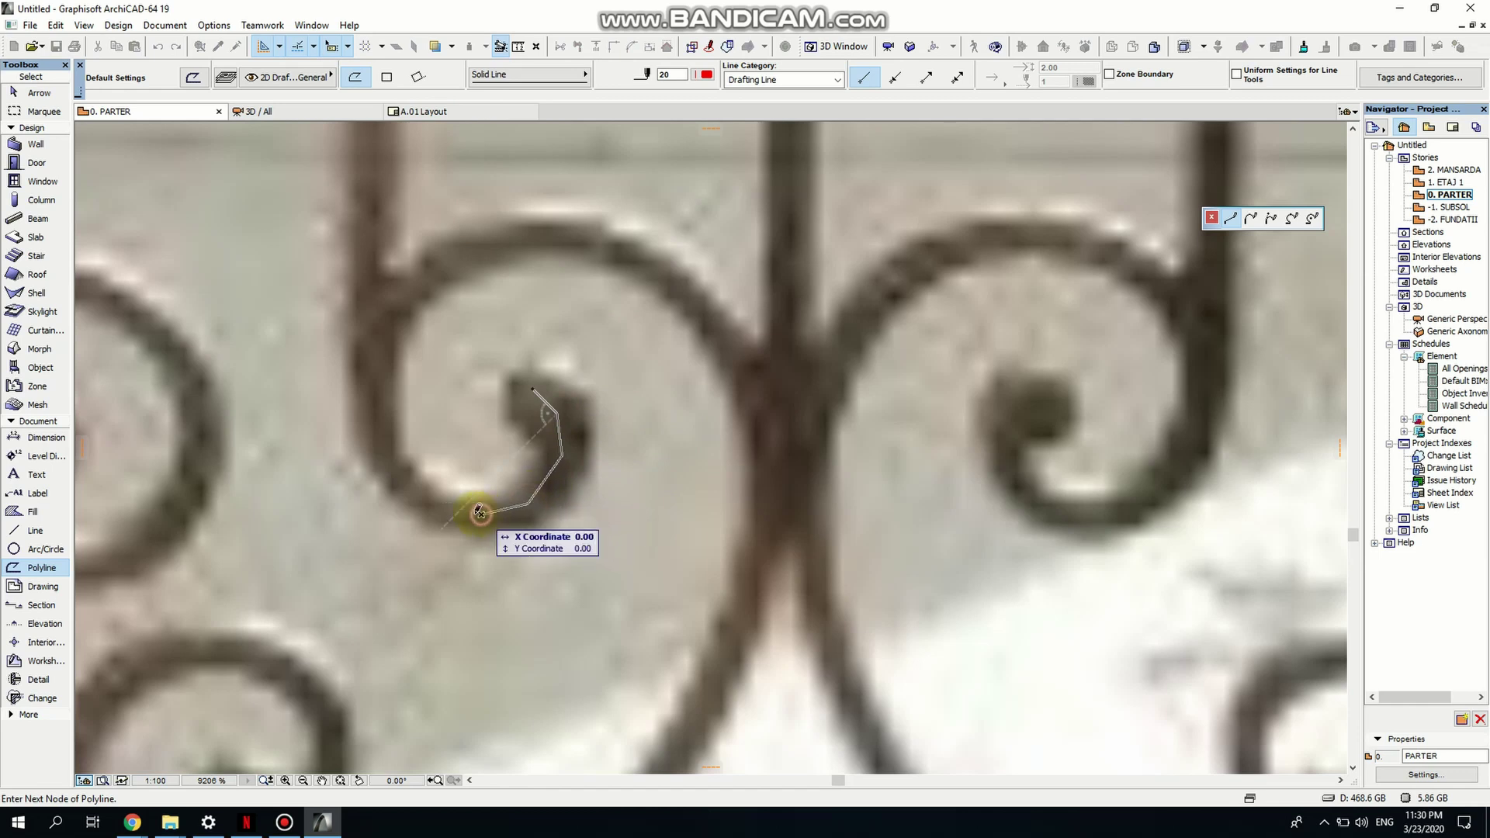
left_click(479, 512)
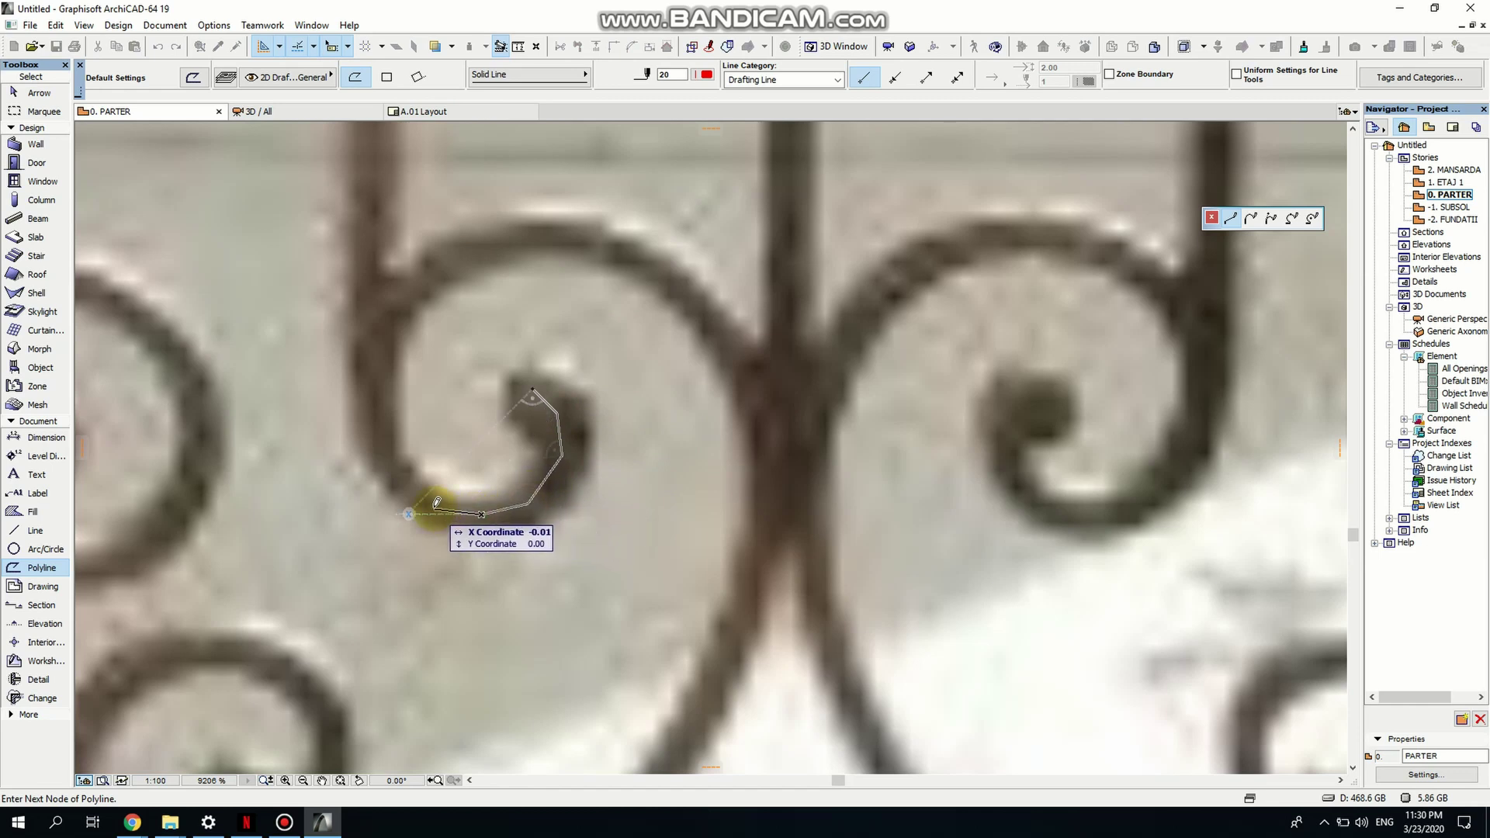
left_click(377, 461)
left_click(362, 385)
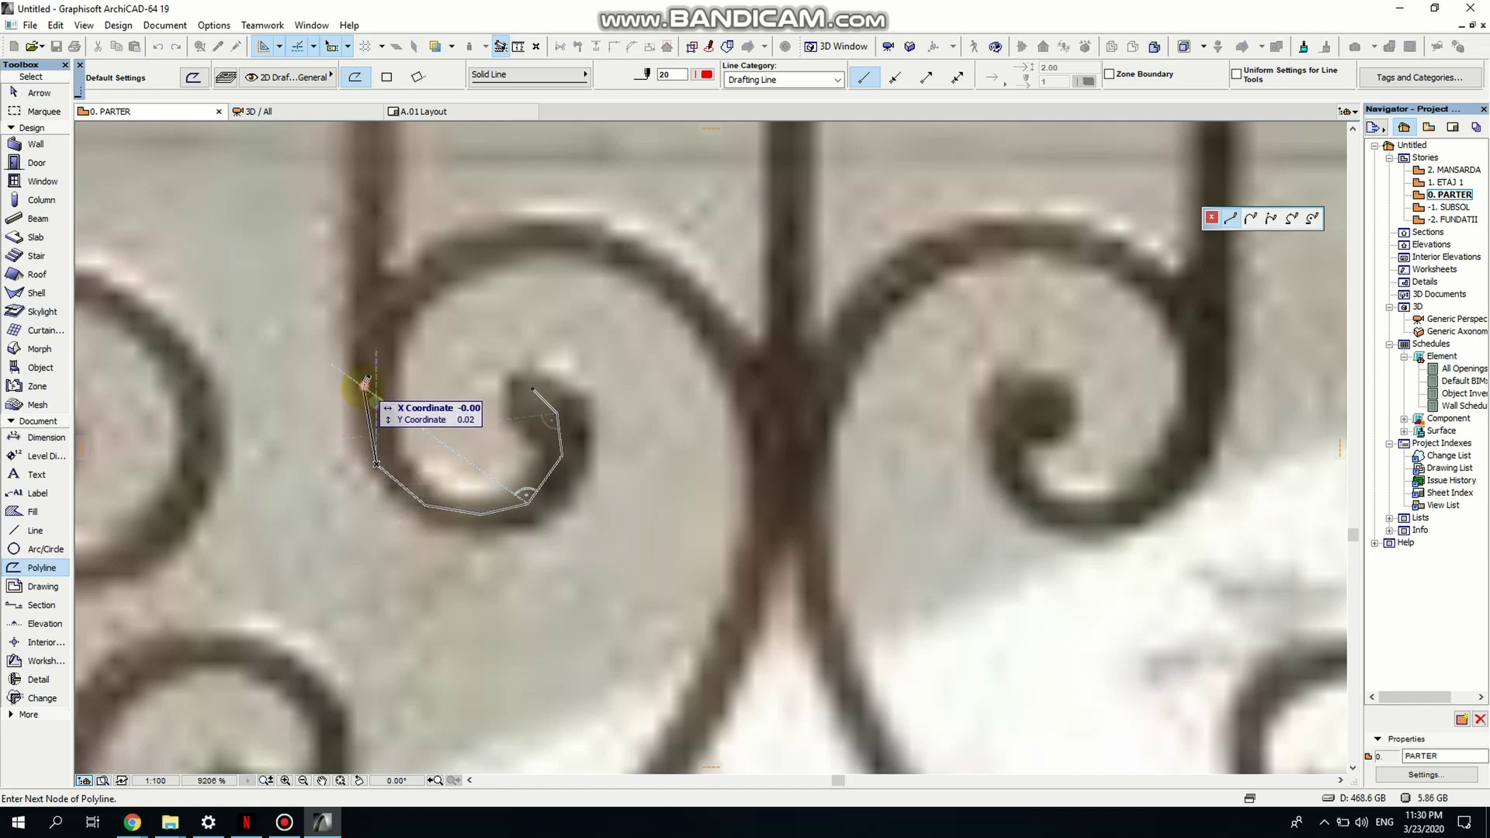
Continue the polyline over the top of the upper curl and down beside the centre bar to where the paired scrolls part.
left_click(437, 260)
left_click(497, 234)
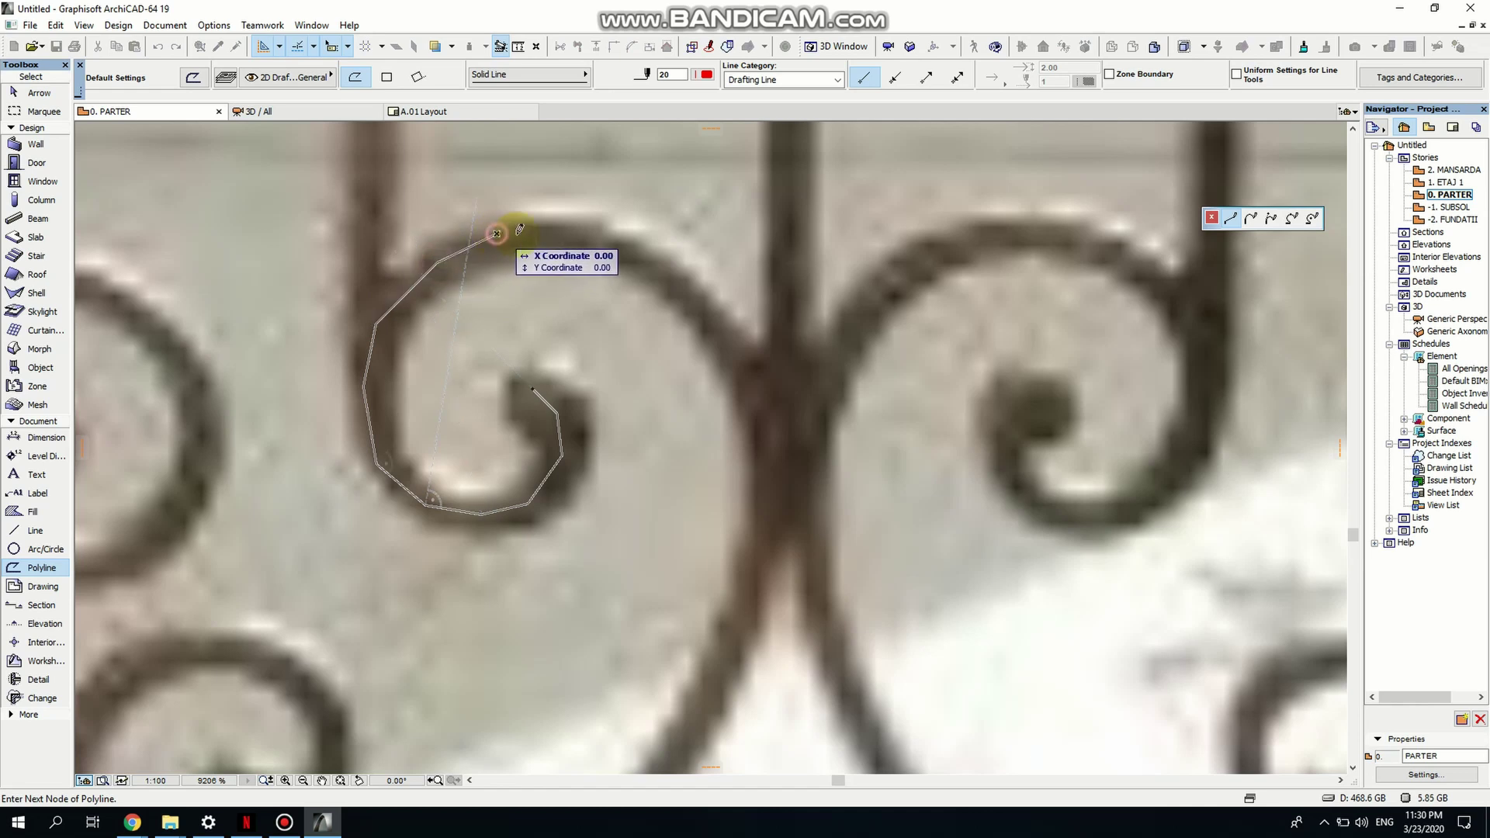
left_click(583, 232)
left_click(668, 271)
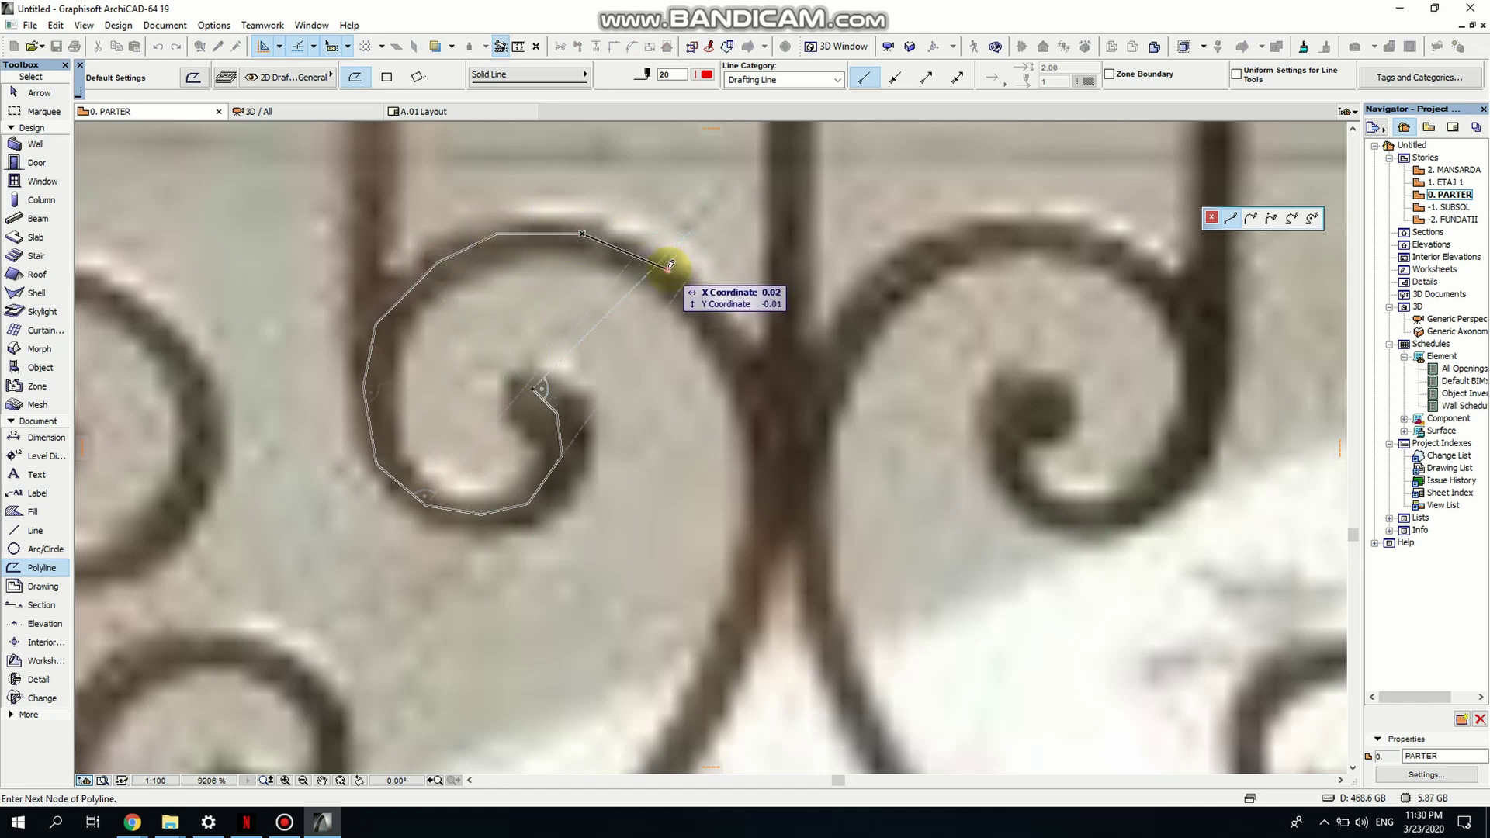
left_click(742, 353)
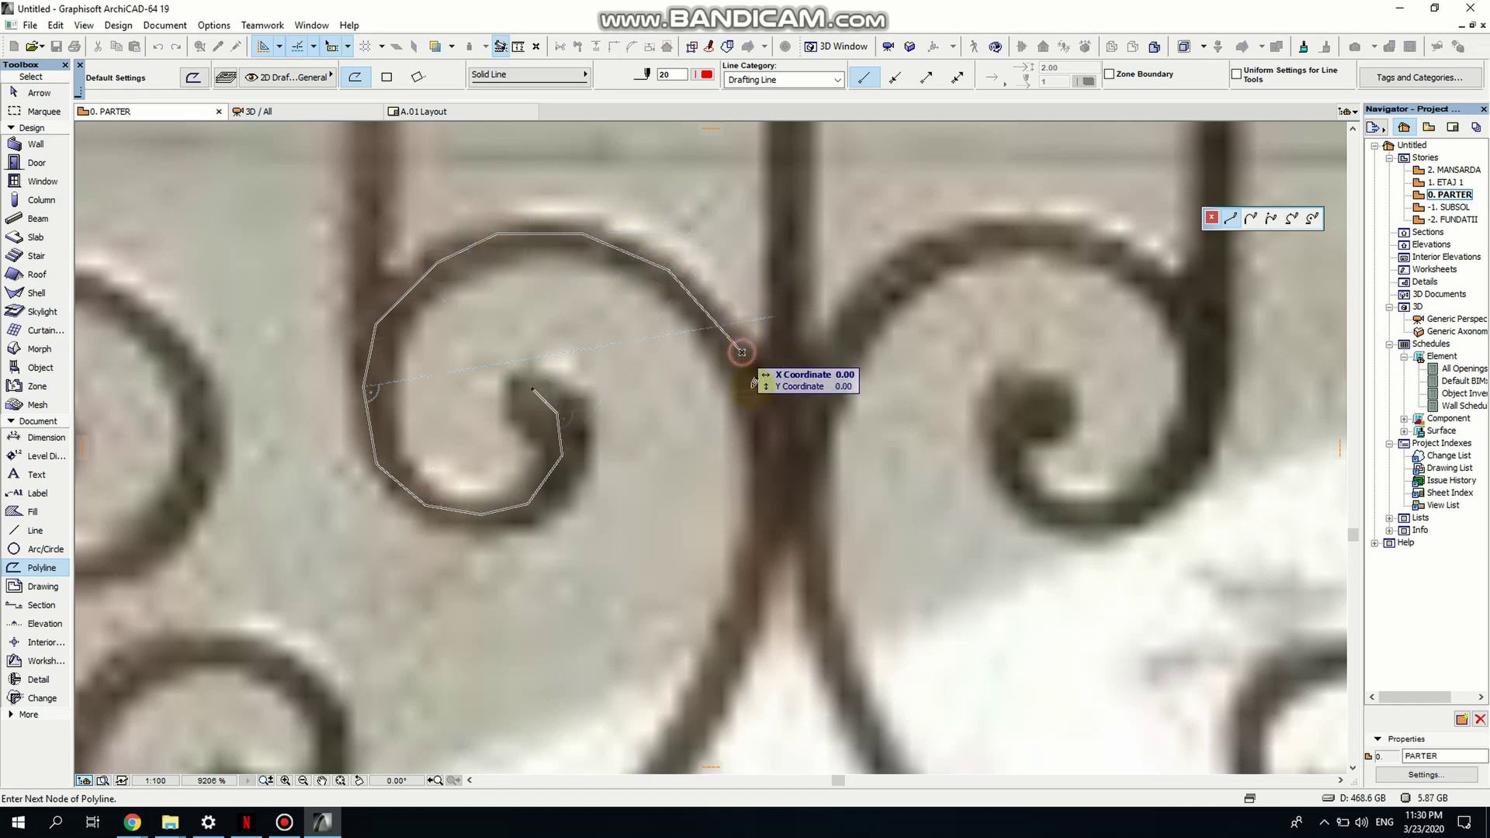
left_click(761, 422)
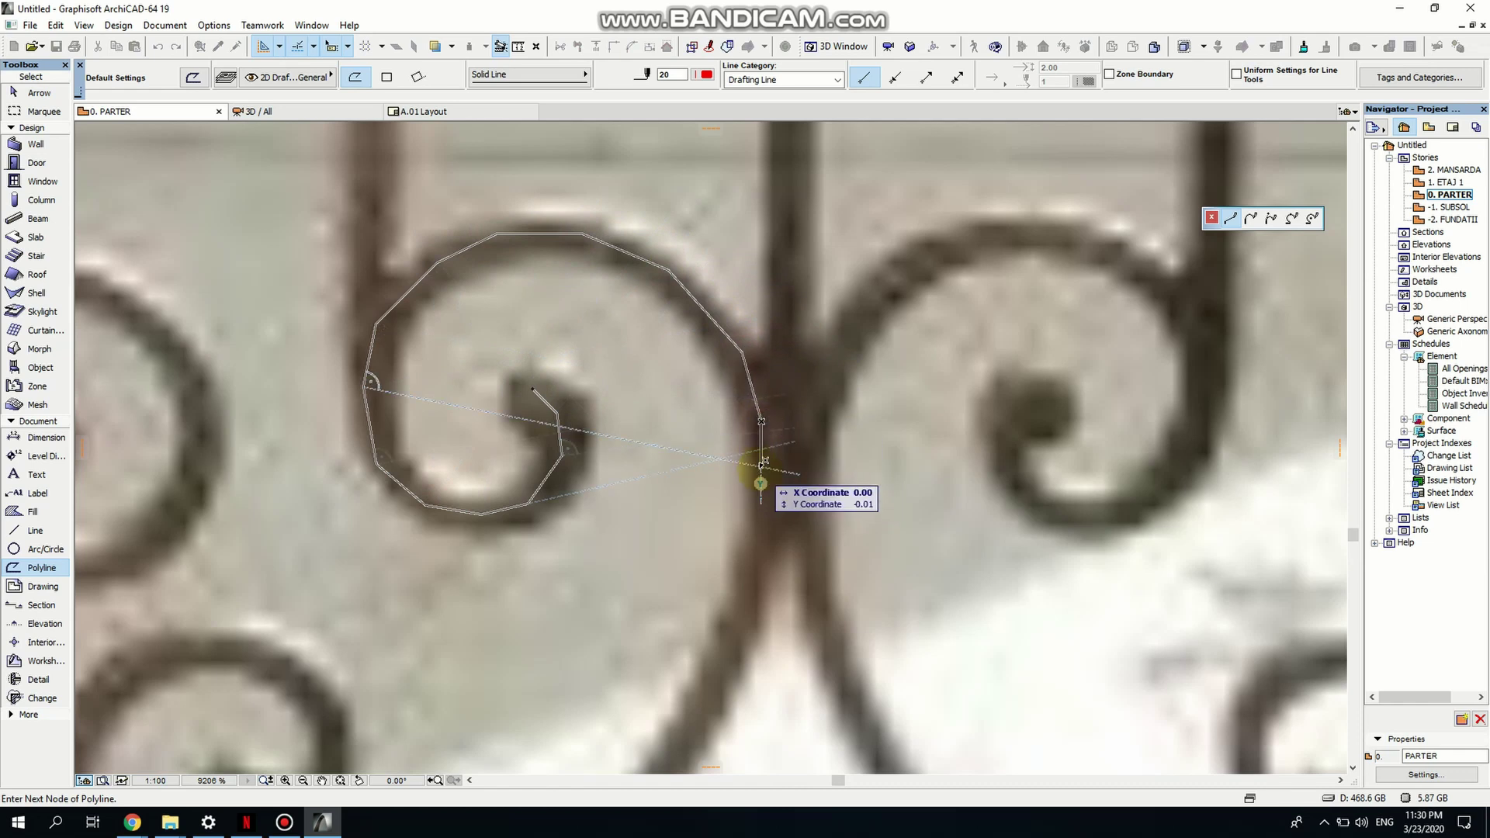
left_click(757, 566)
Extend the polyline along the scroll's long downward sweep to the bottom line of the frame's inner outline.
middle_click_drag(758, 566, 744, 416)
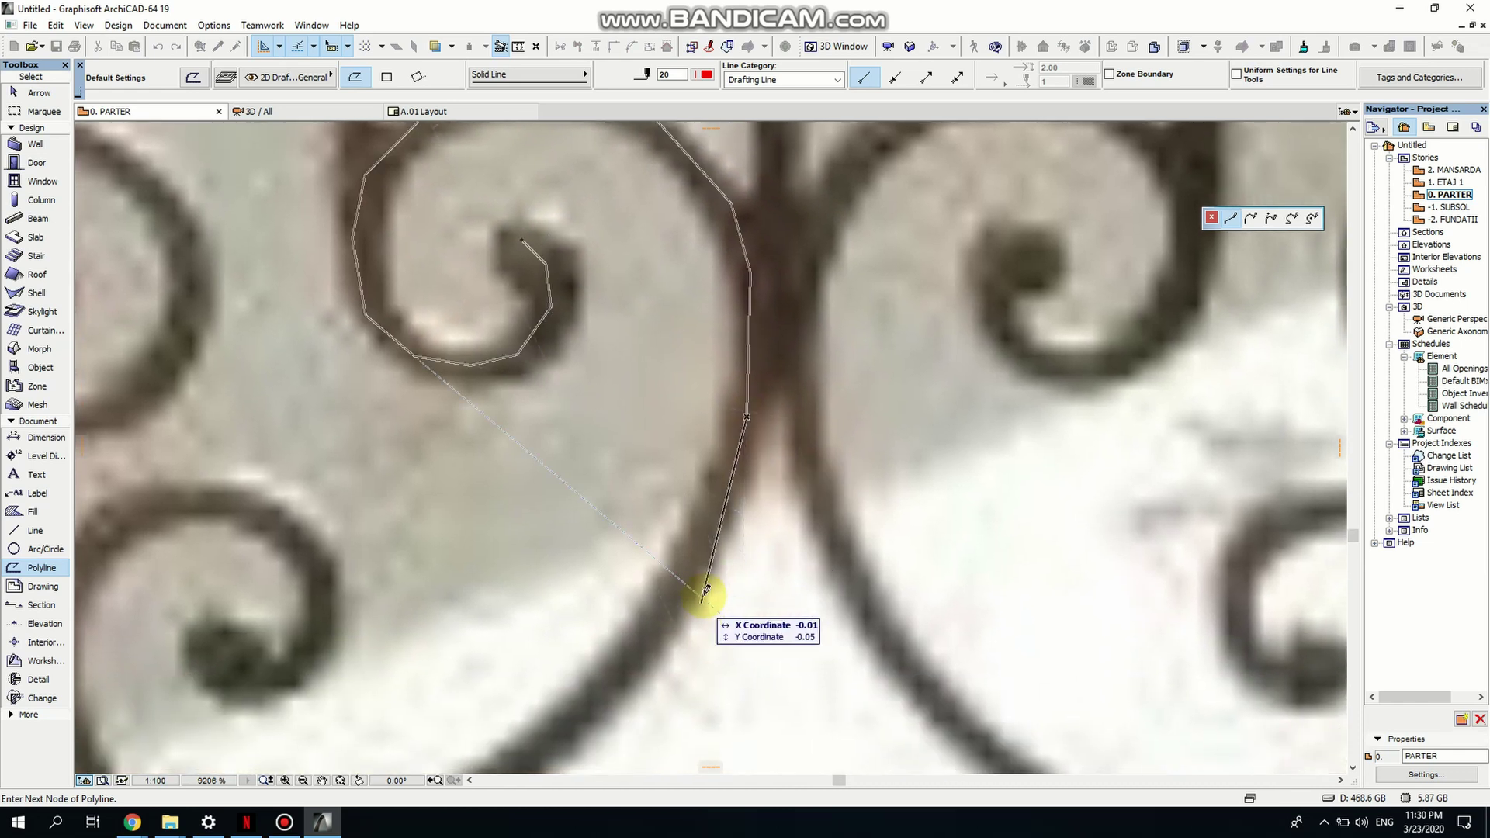
left_click(663, 621)
middle_click_drag(602, 682, 683, 605)
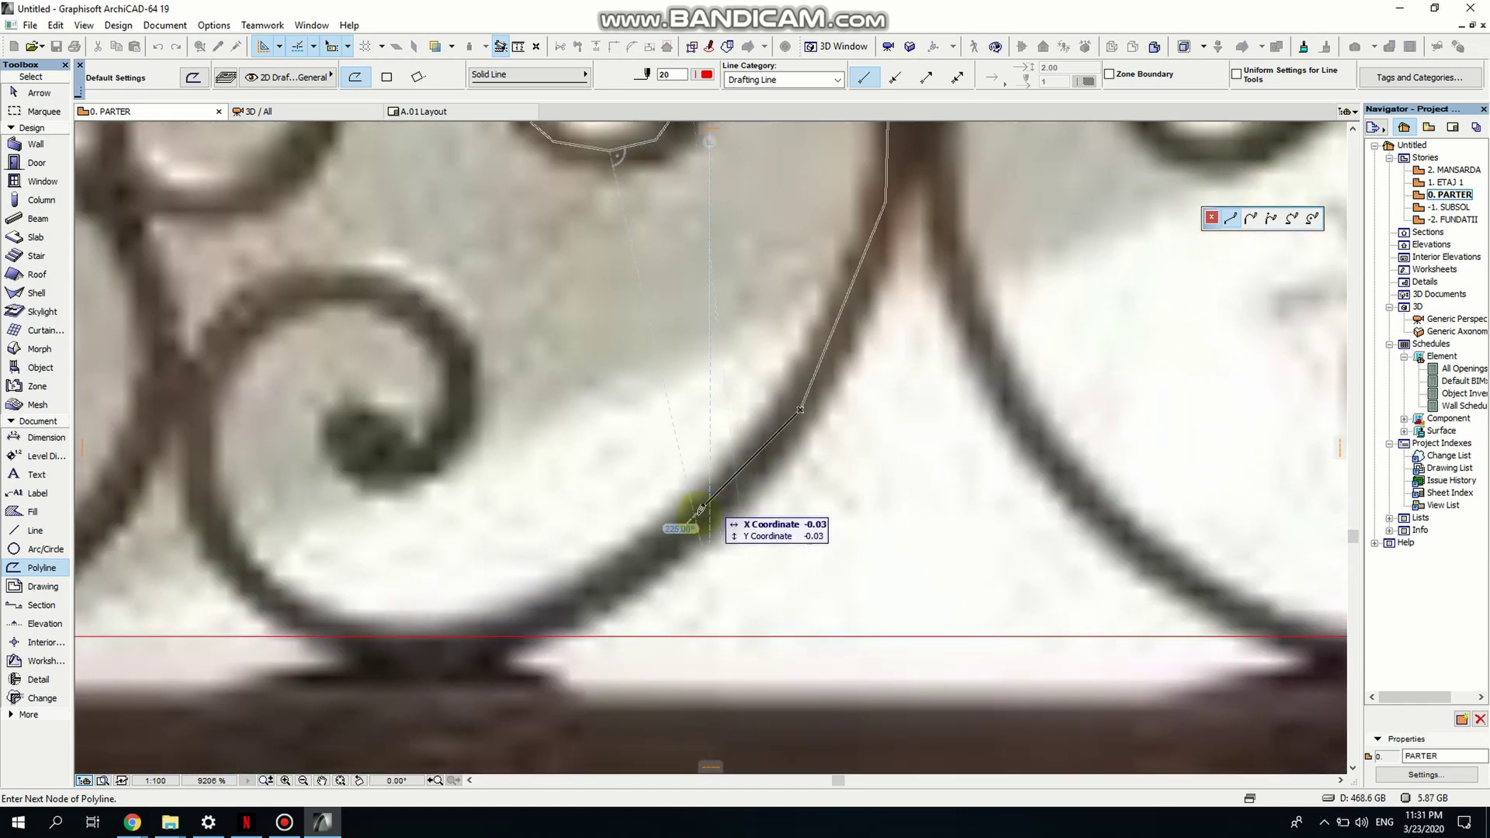
left_click(684, 525)
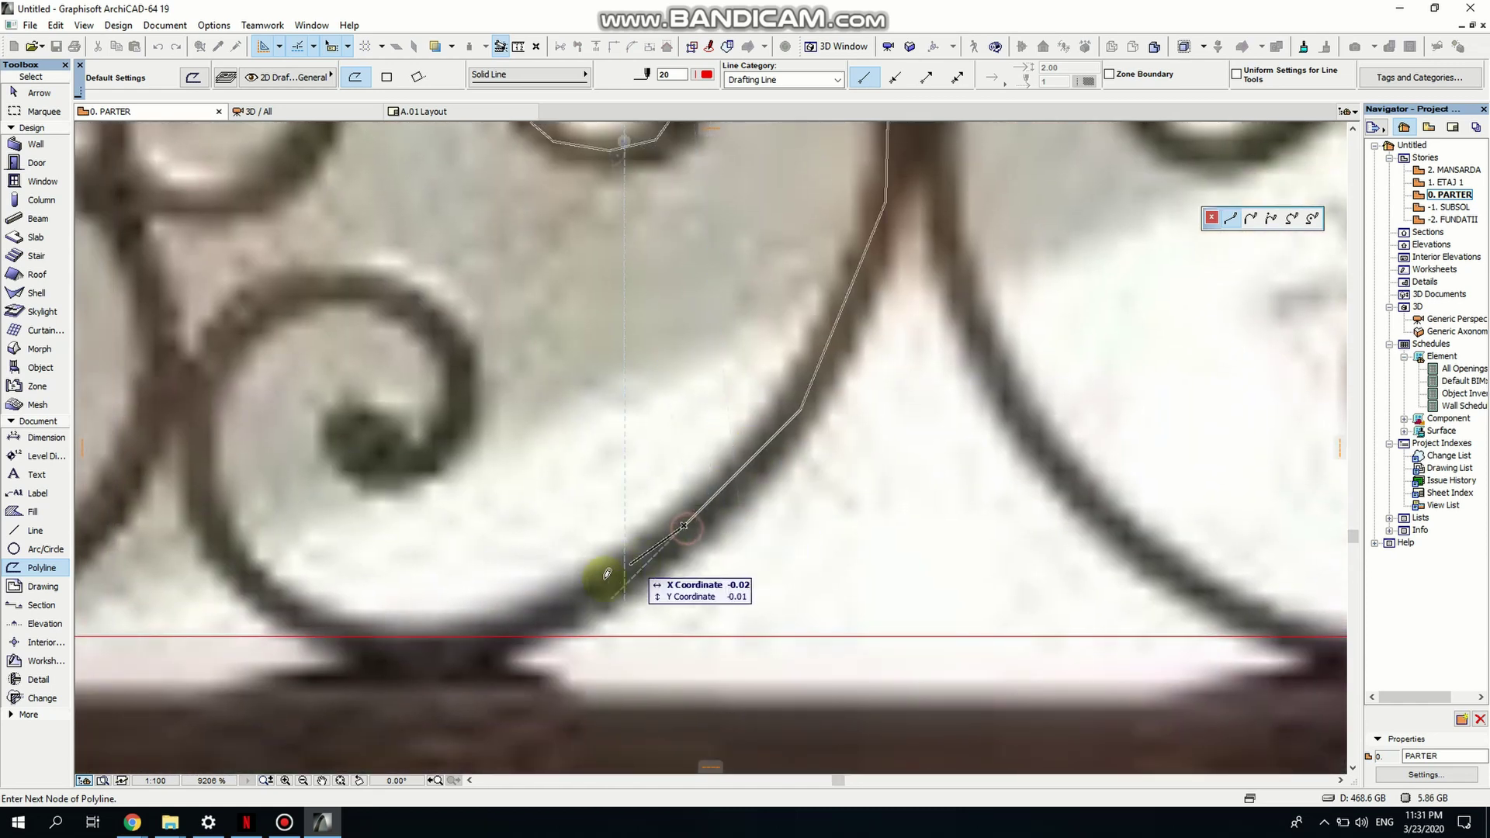
left_click(528, 619)
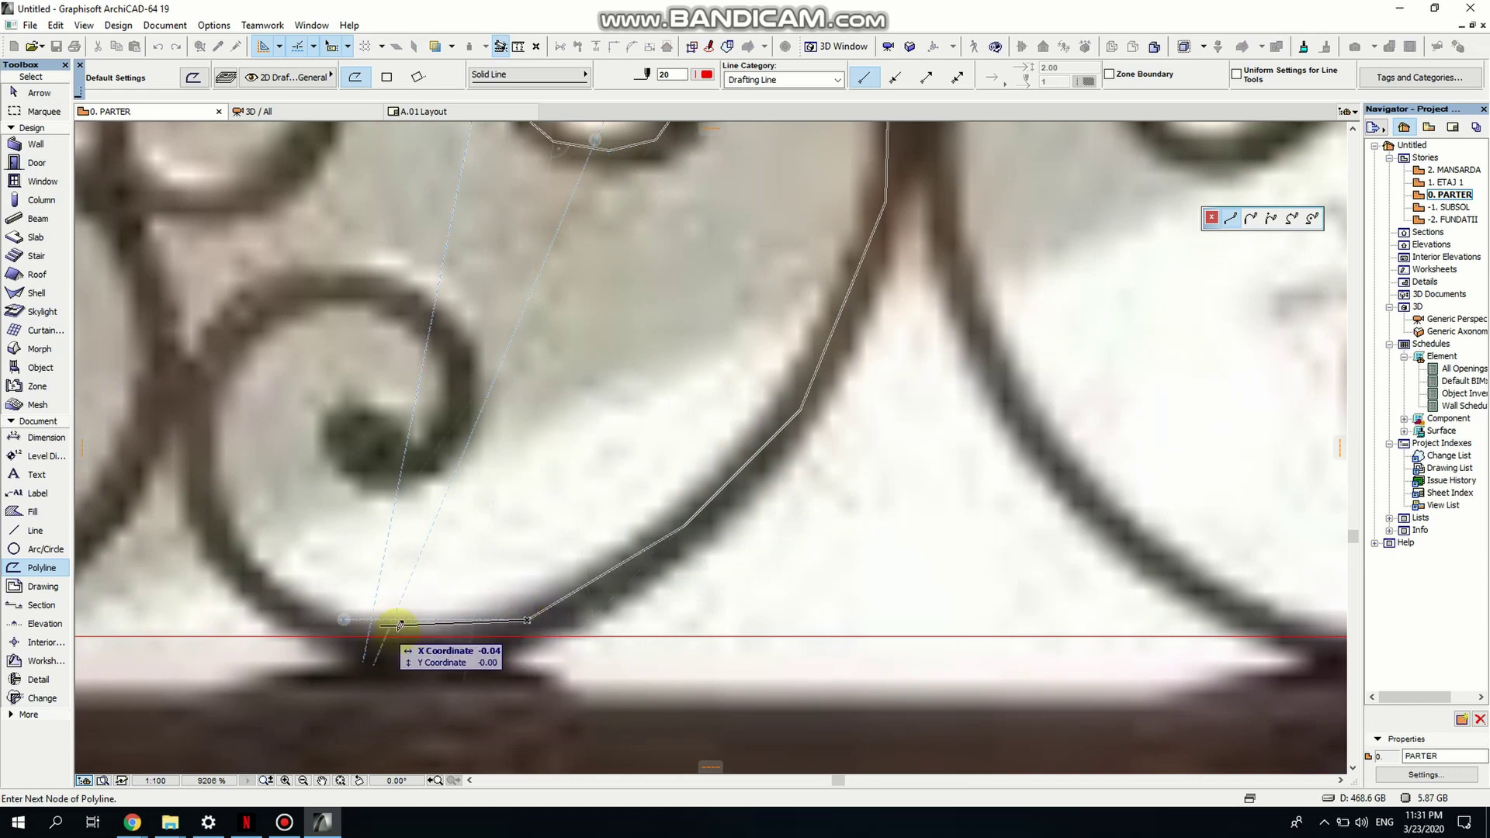
left_click(435, 634)
Trace the polyline from the bottom line up around the outer side of the small lower curl to its top.
left_click(316, 619)
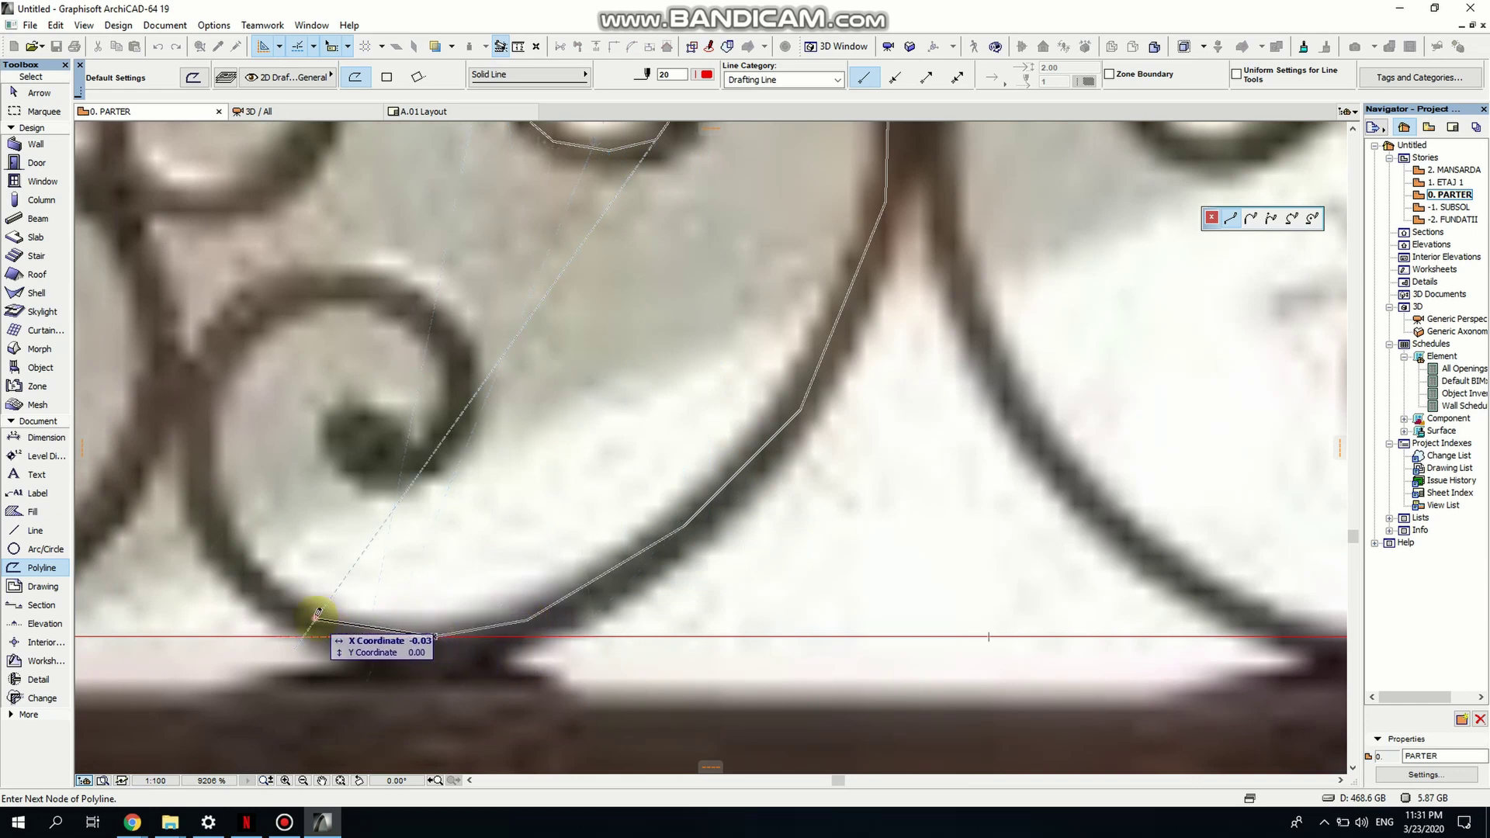
left_click(225, 550)
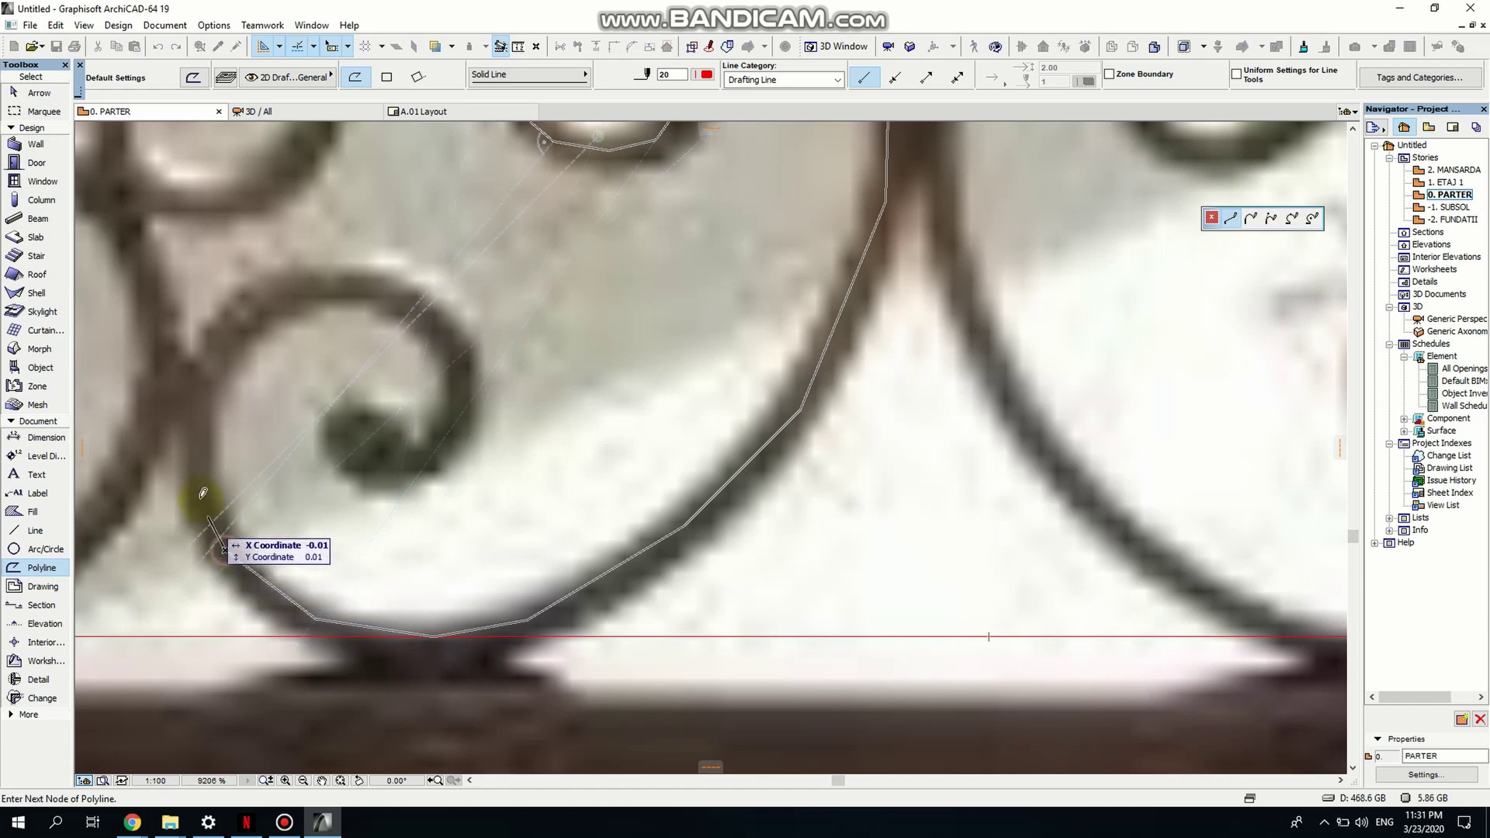
left_click(198, 464)
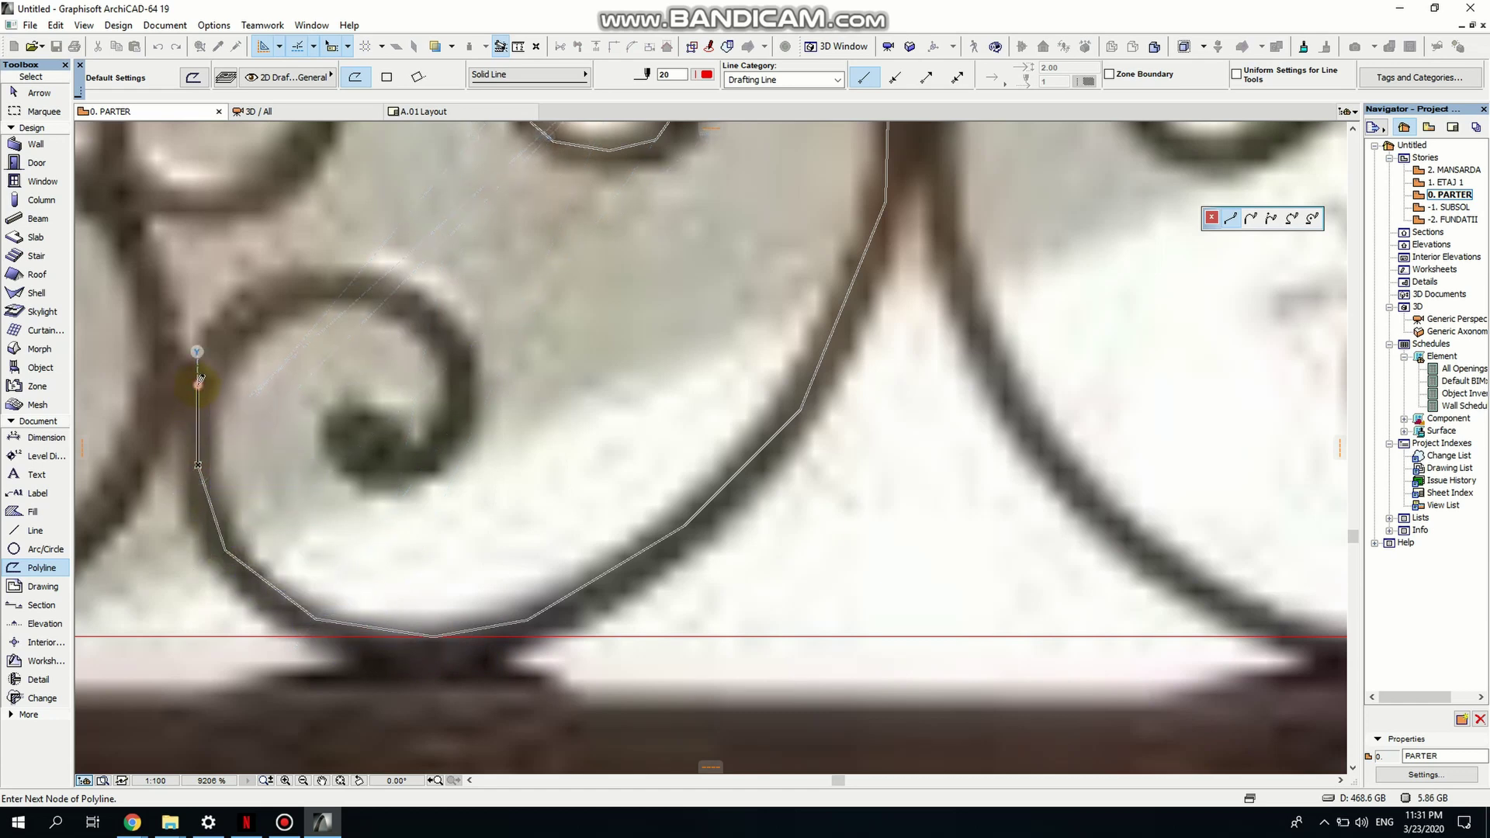
left_click(199, 385)
left_click(252, 296)
left_click(312, 278)
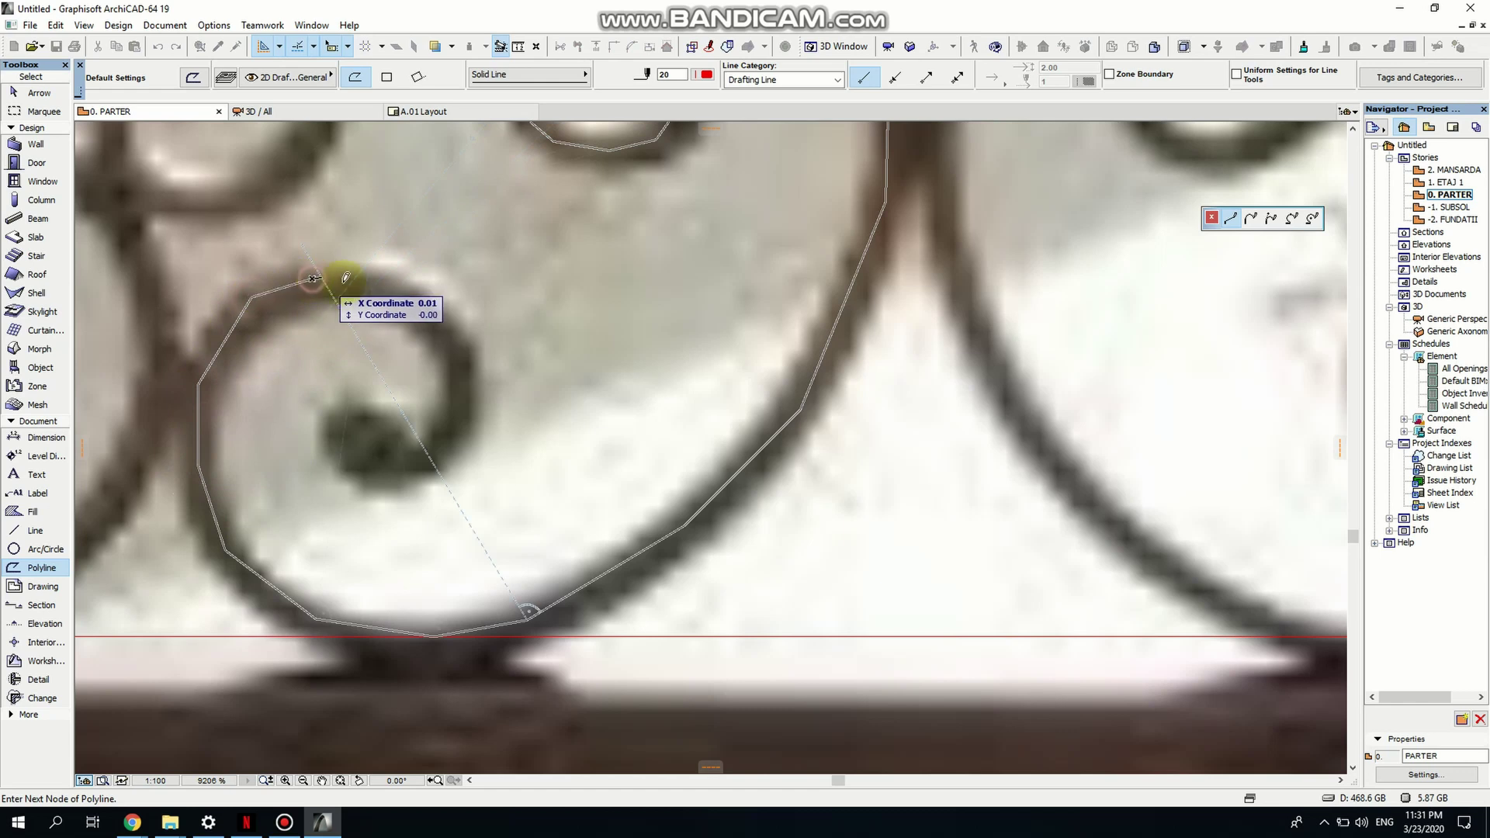
Spiral the polyline inward around the small lower curl to its centre, finish it there and leave the Polyline tool.
left_click(388, 287)
left_click(435, 302)
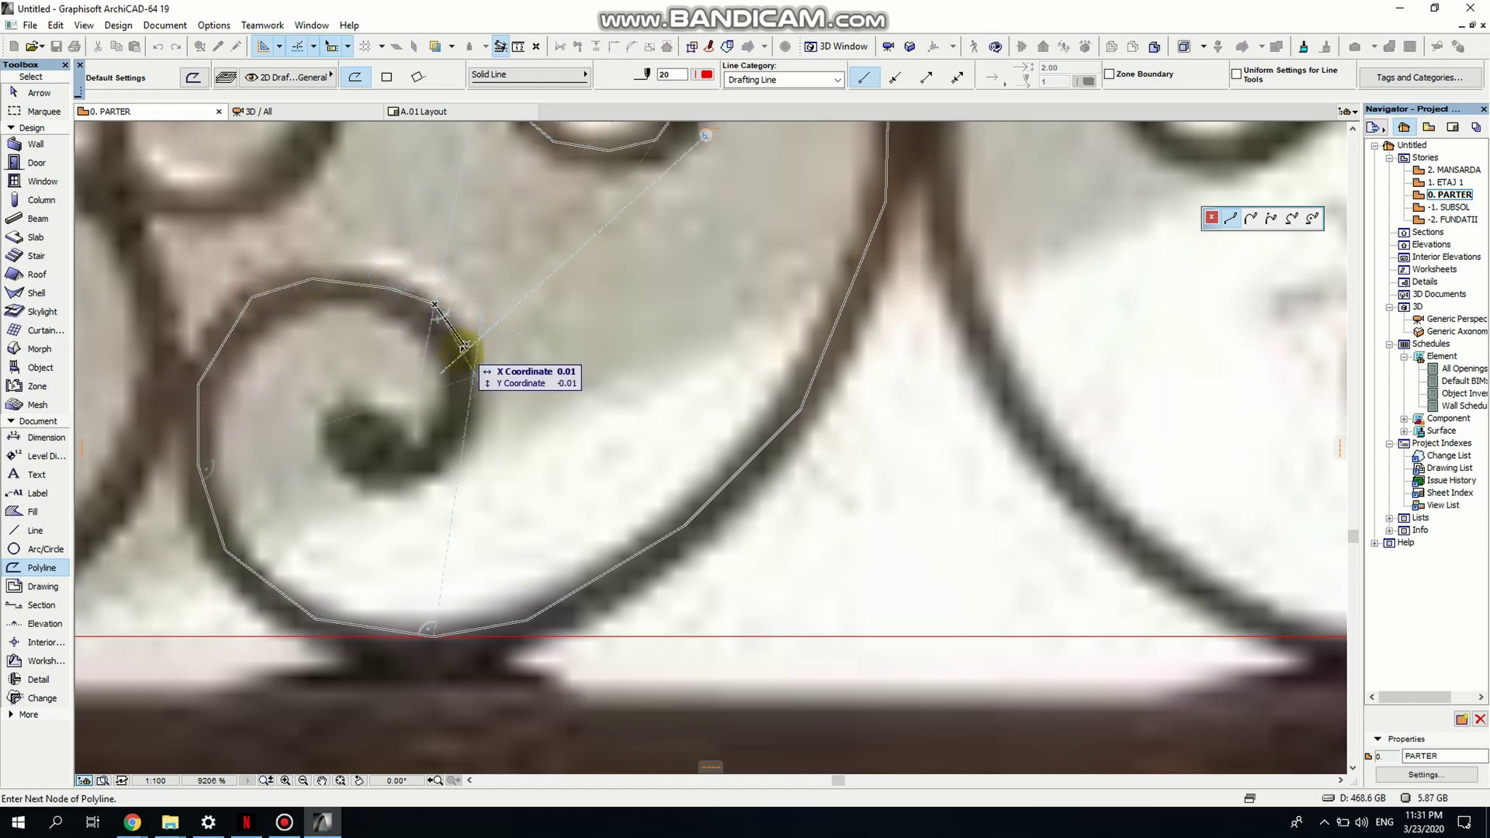
left_click(462, 351)
left_click(457, 406)
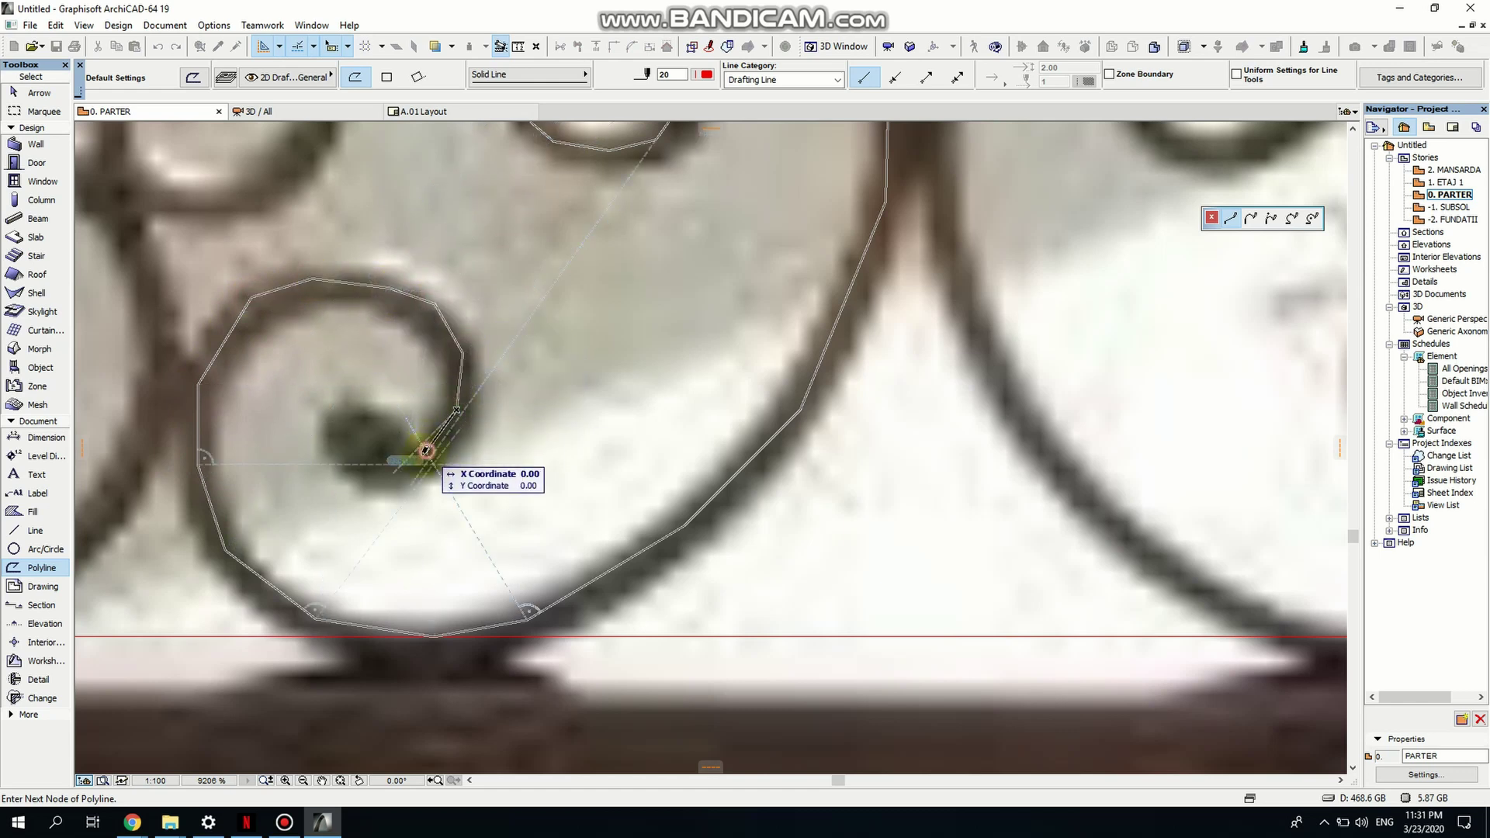
left_click(427, 450)
left_click(379, 465)
left_click(352, 429)
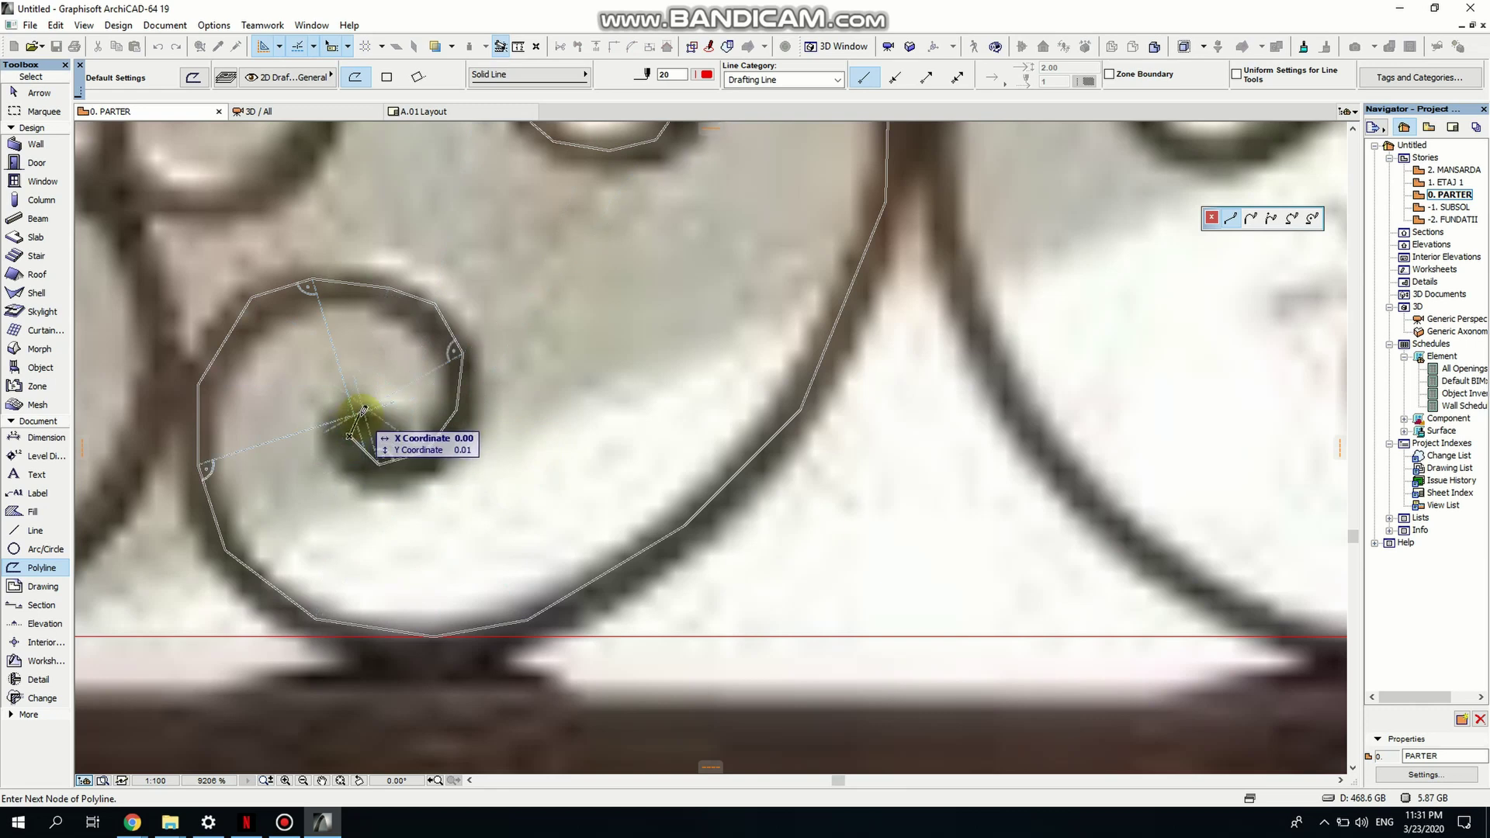
left_click(359, 411)
double_click(381, 417)
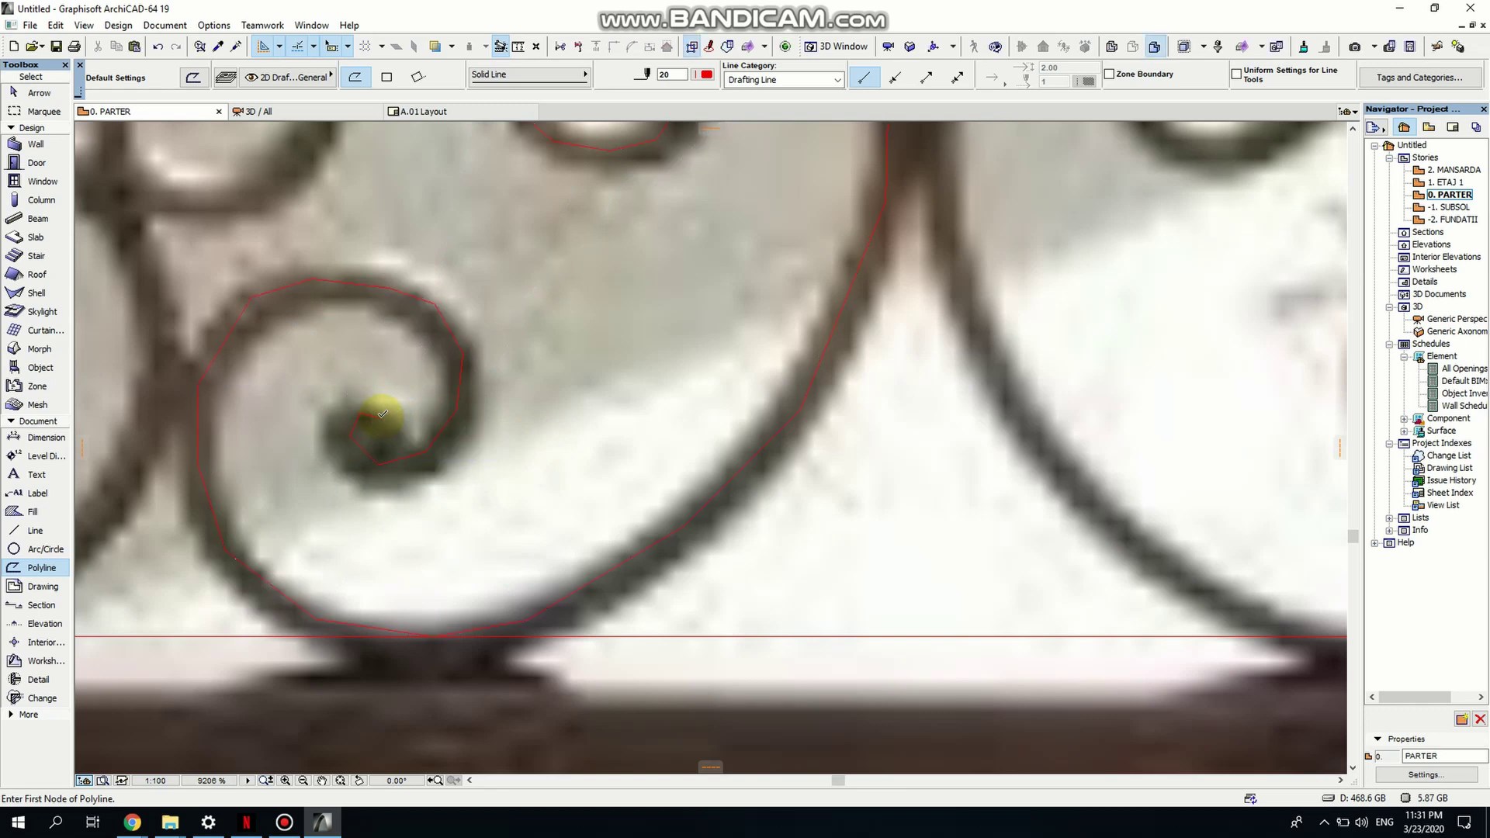
key("Escape")
Select the traced scroll polyline and fillet all of its corners with radius 0.04.
left_click(449, 421)
scroll(448, 425, "down", 4)
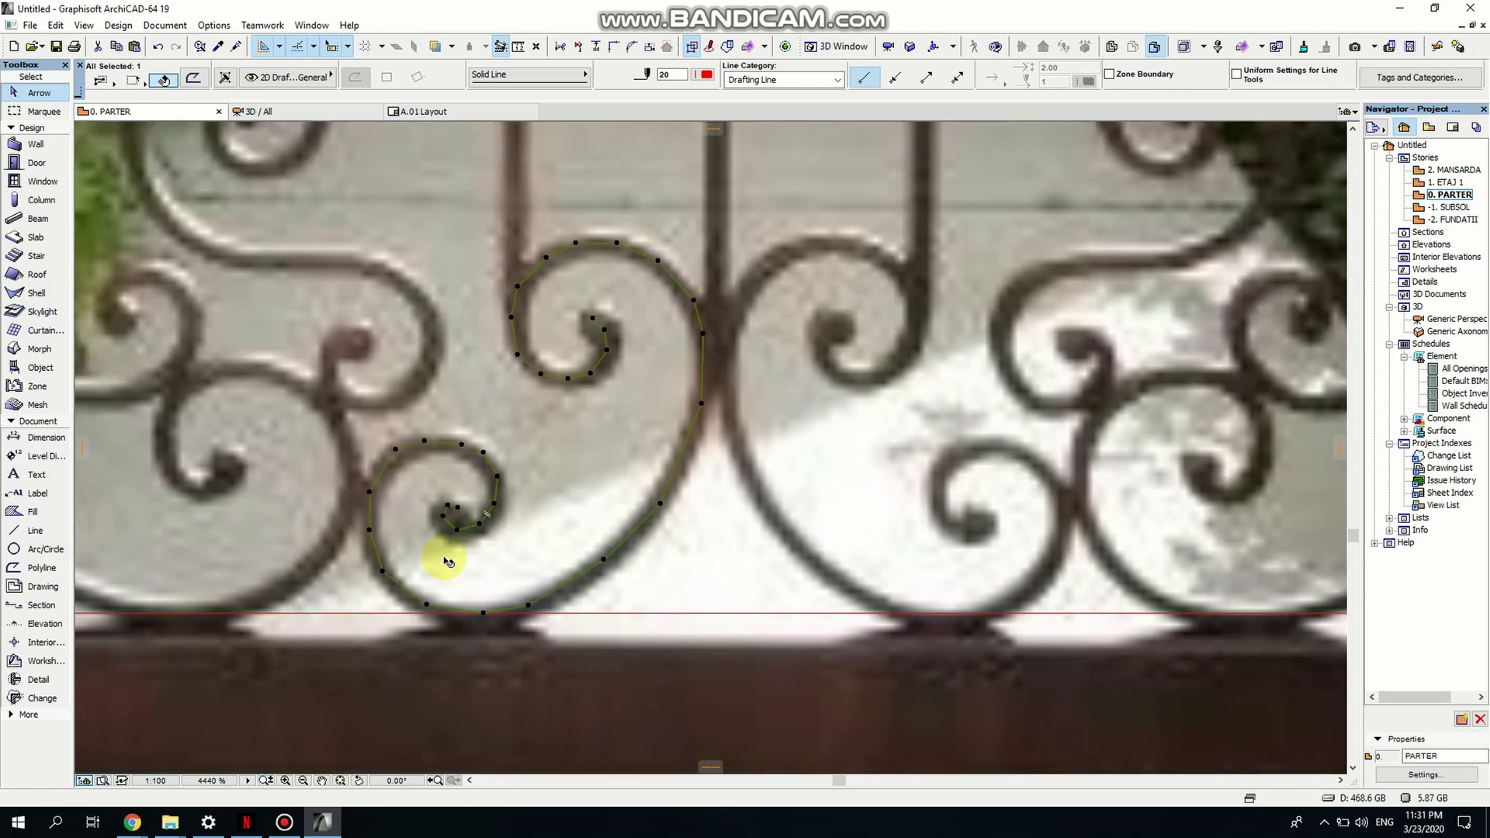
scroll(419, 558, "up", 5)
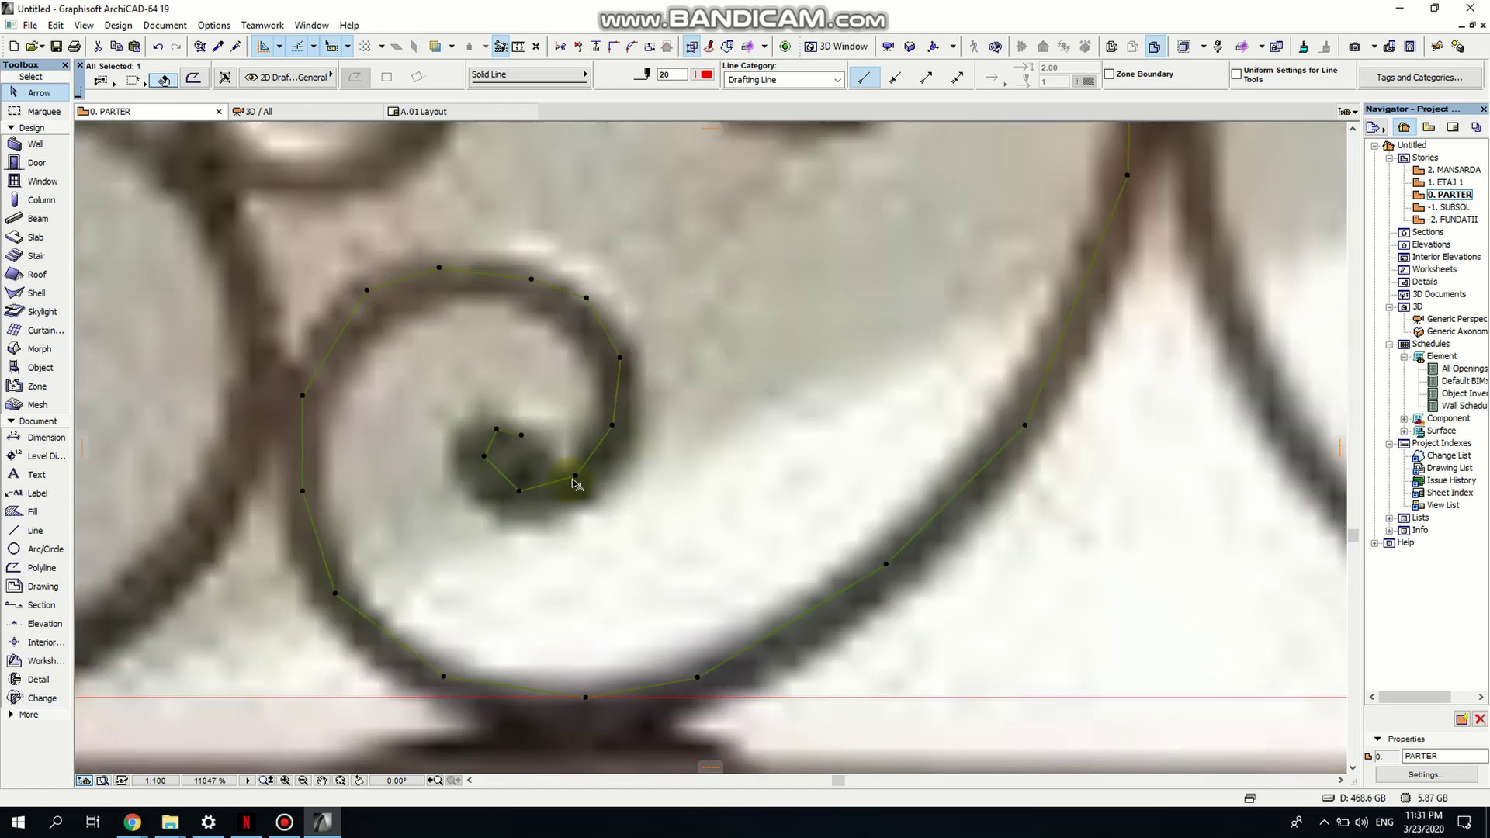
left_click(576, 477)
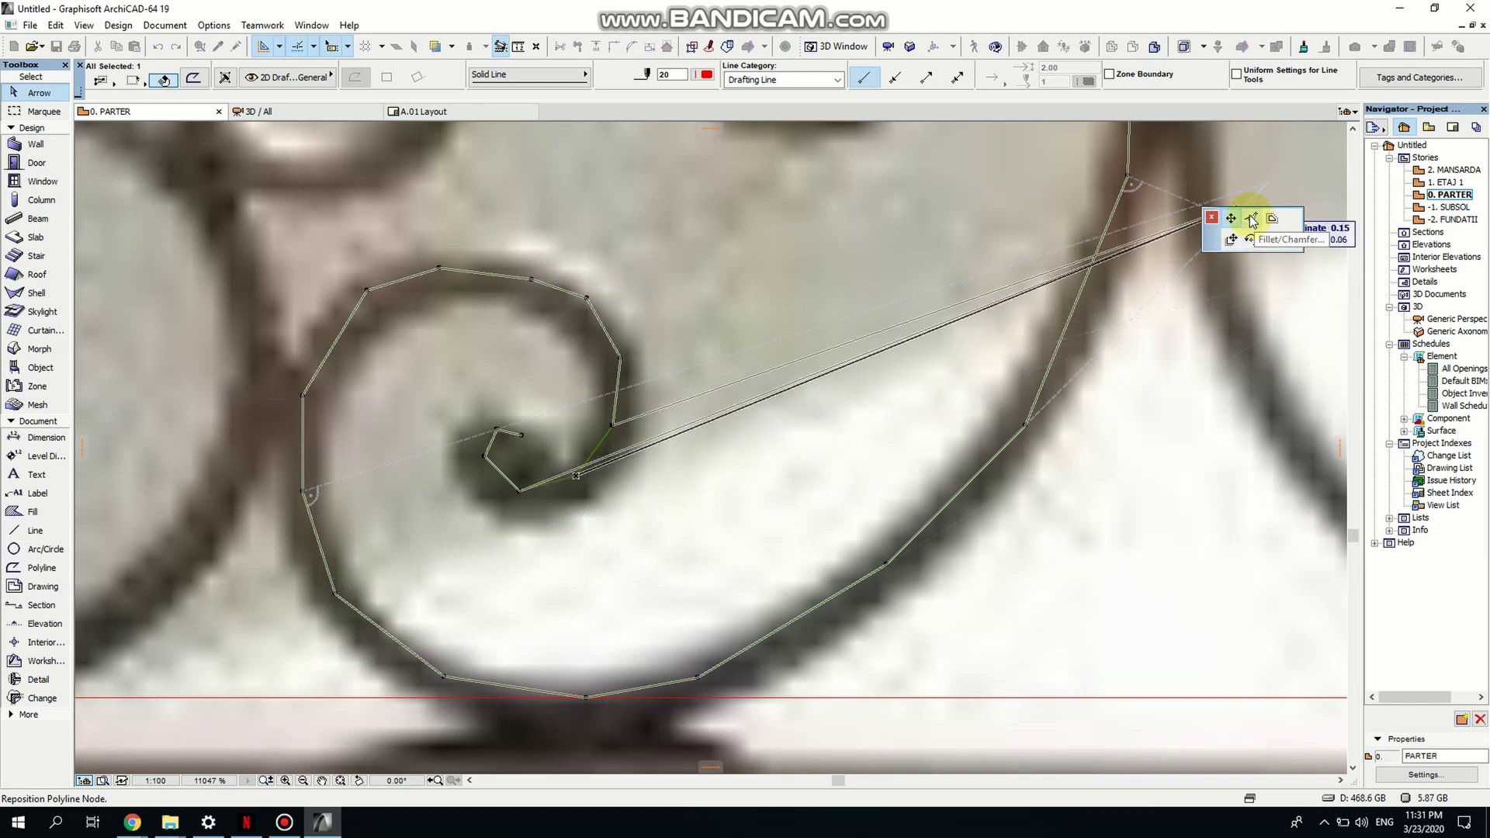
left_click(1251, 219)
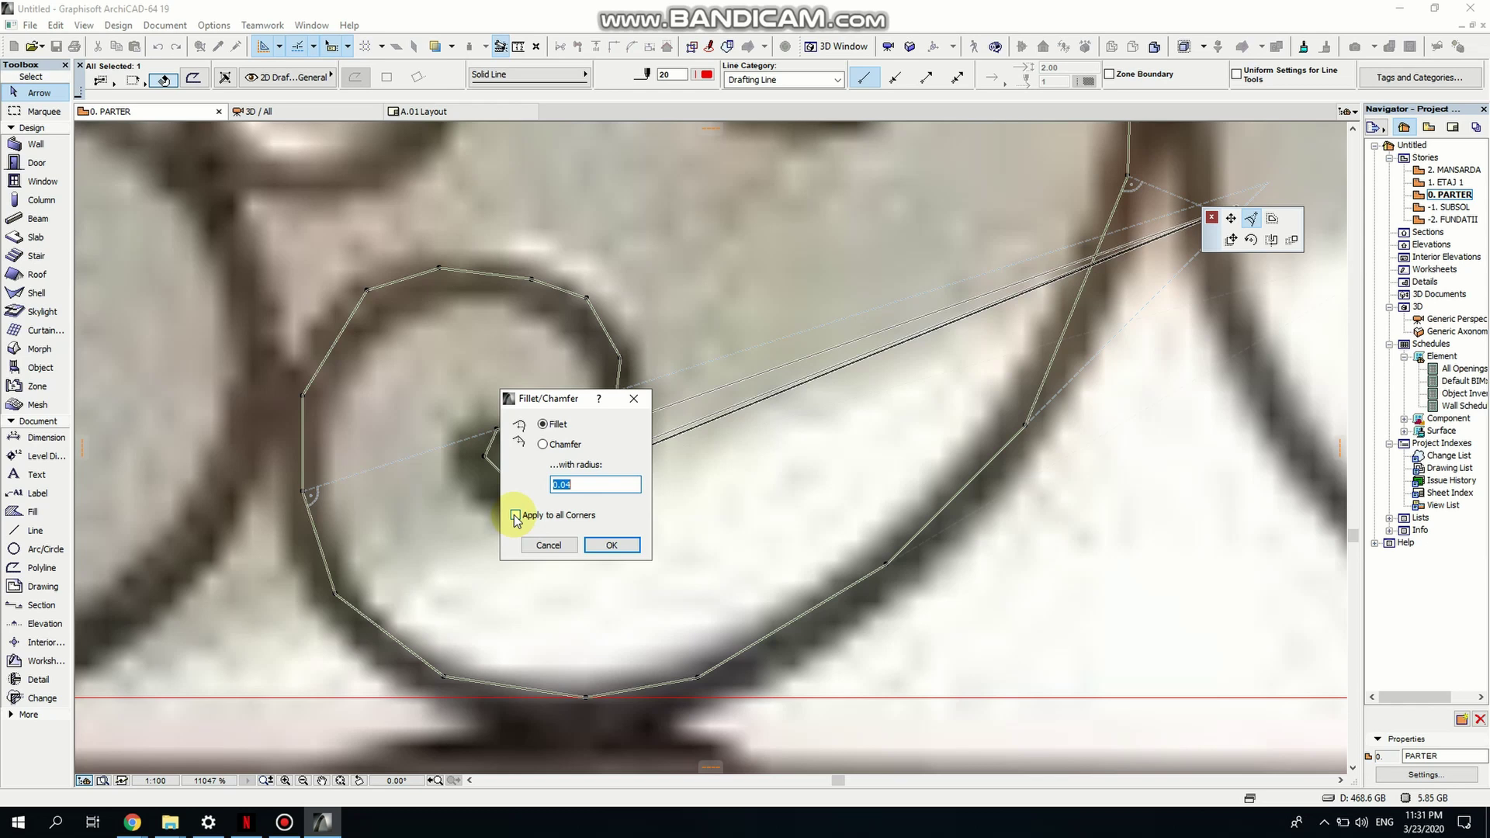
left_click(612, 545)
scroll(615, 543, "down", 3)
scroll(724, 470, "up", 1)
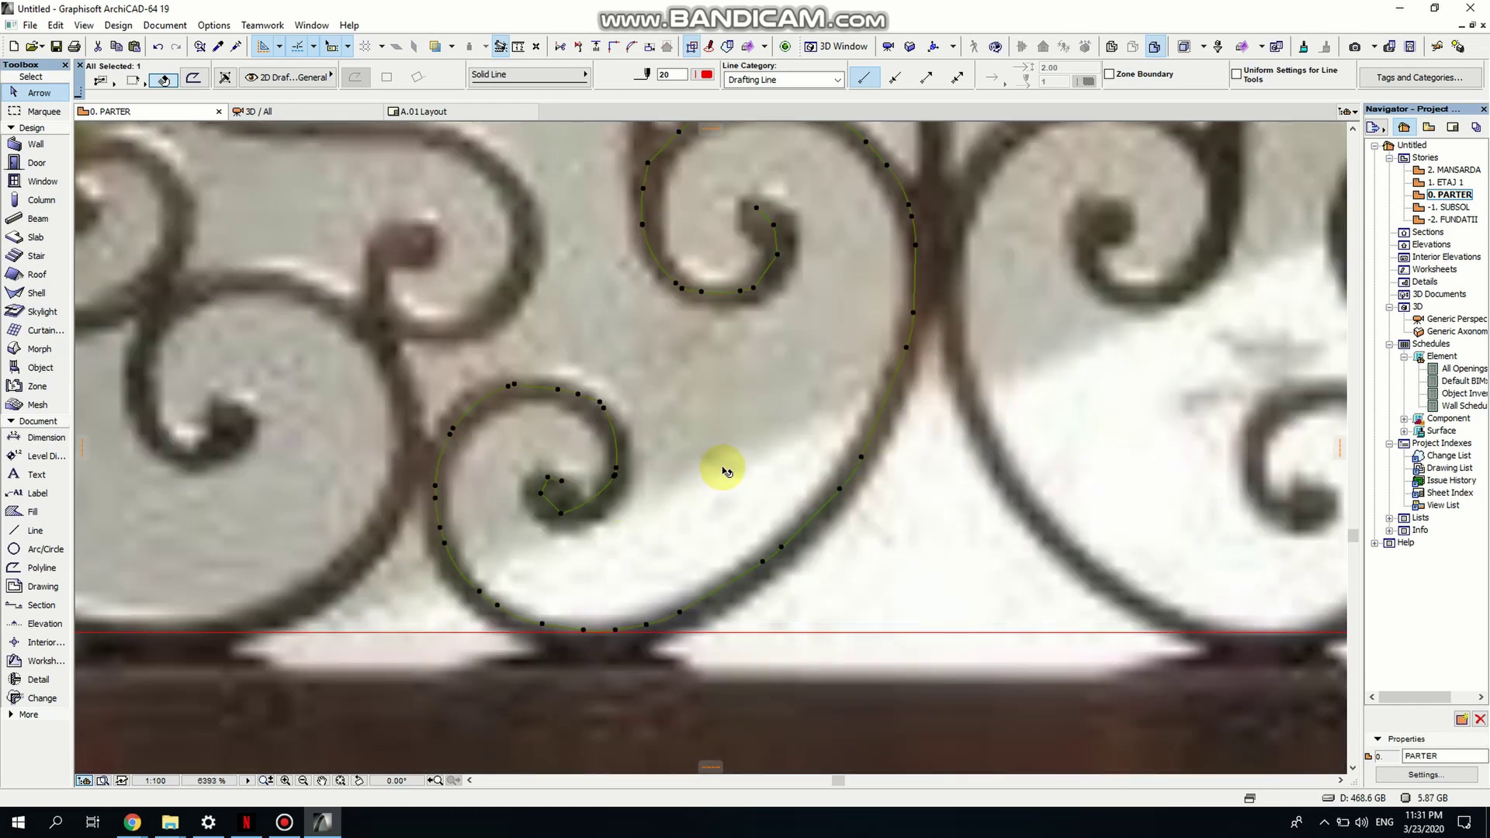
Curve the straight polyline segment at the lower outer side of the upper curl so it follows the iron.
scroll(724, 470, "up", 7)
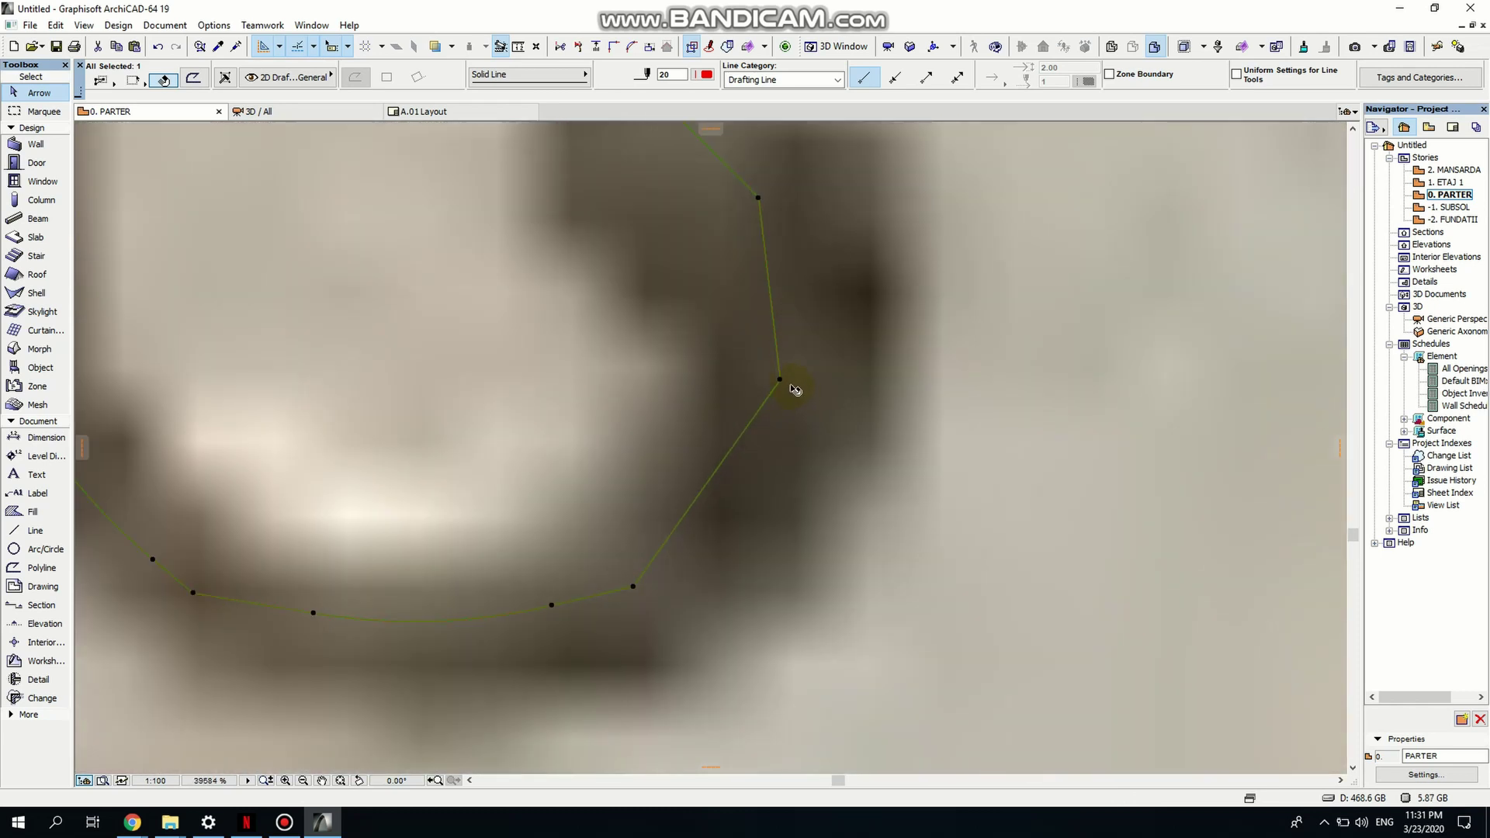
scroll(785, 408, "down", 8)
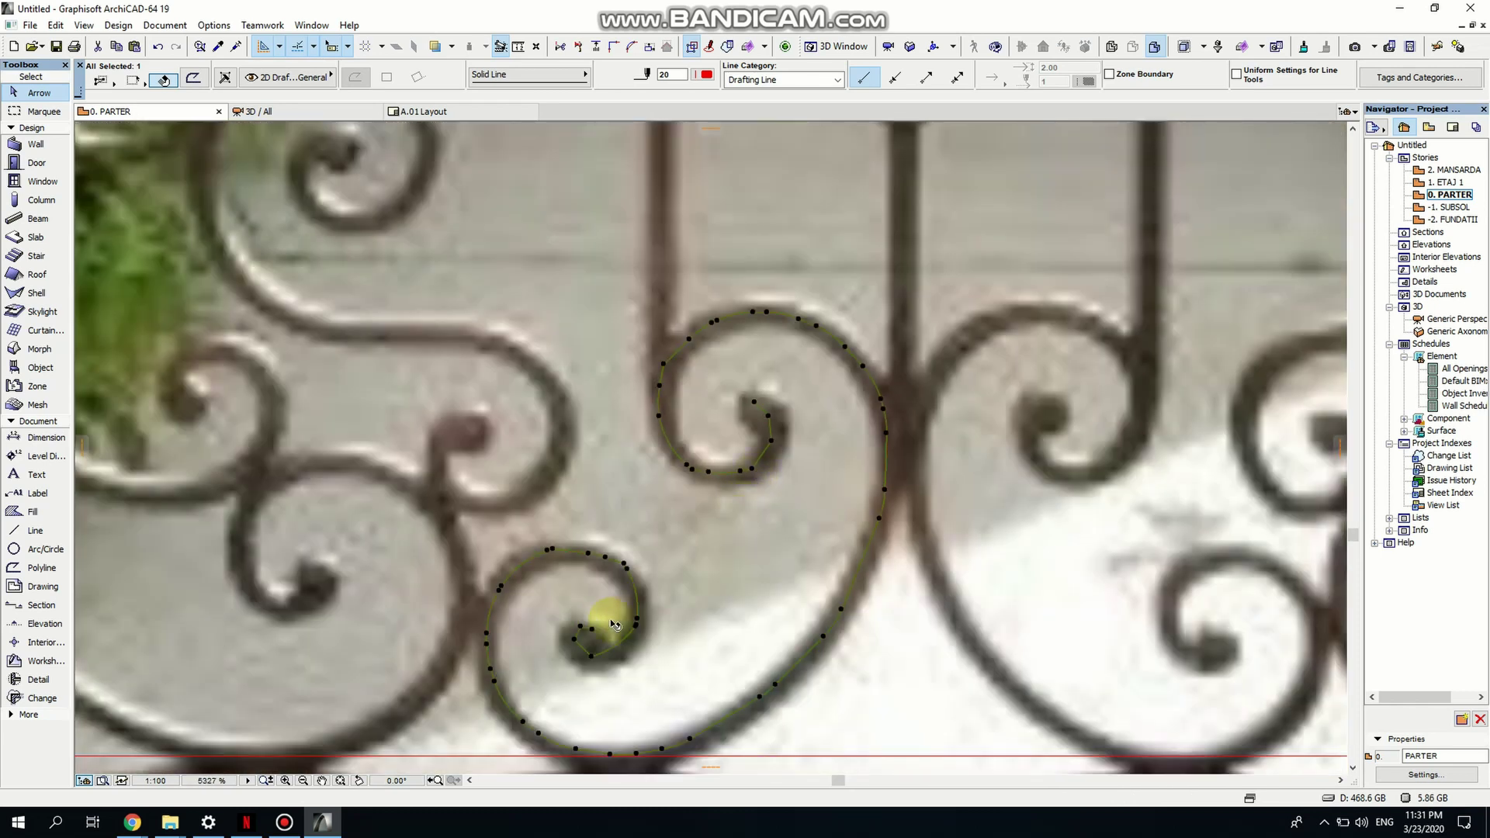
scroll(615, 623, "up", 6)
middle_click_drag(720, 506, 633, 773)
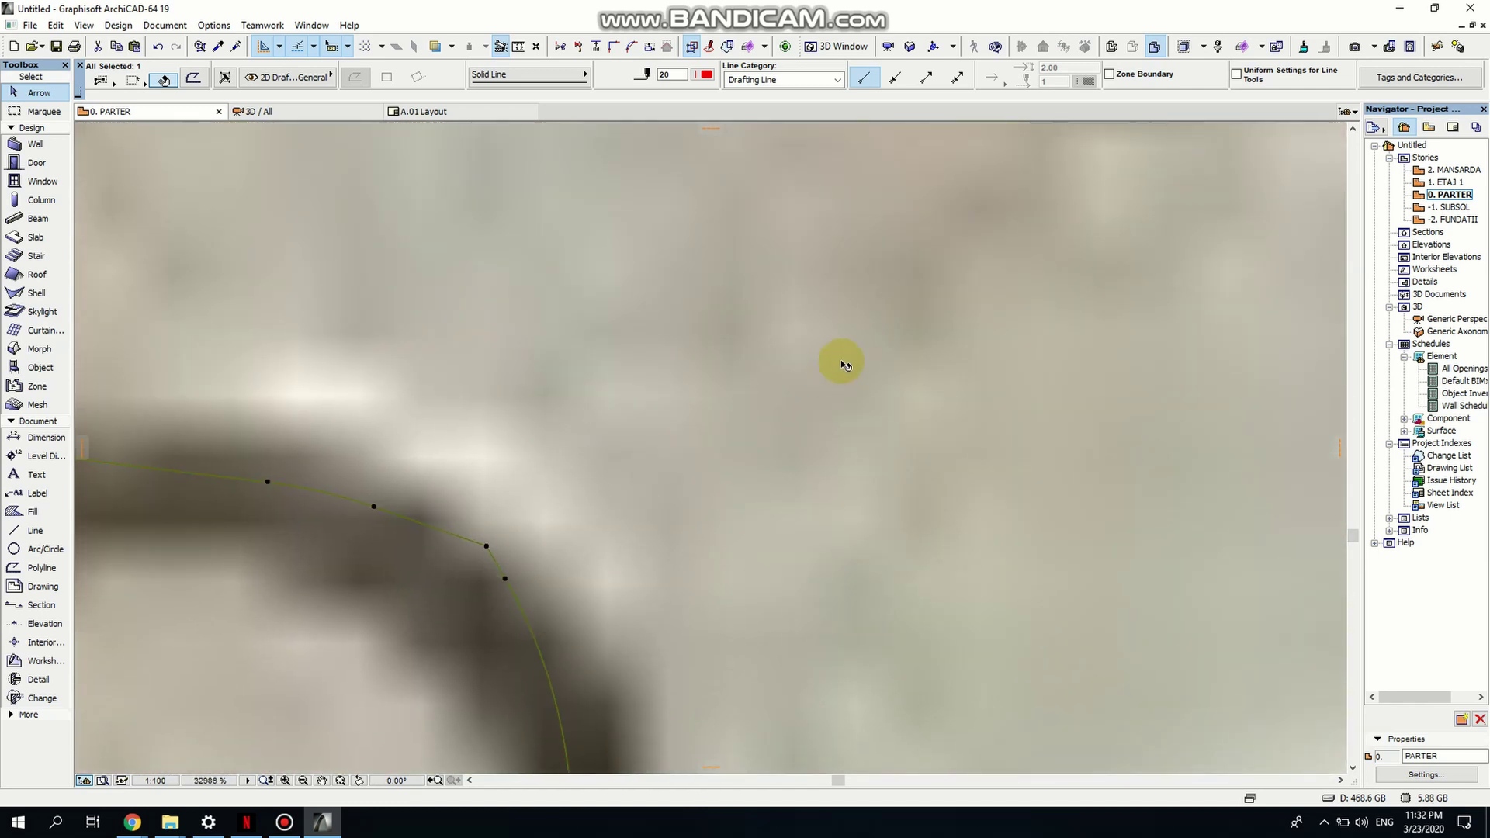
middle_click_drag(837, 186, 735, 533)
scroll(736, 533, "down", 5)
scroll(916, 458, "up", 6)
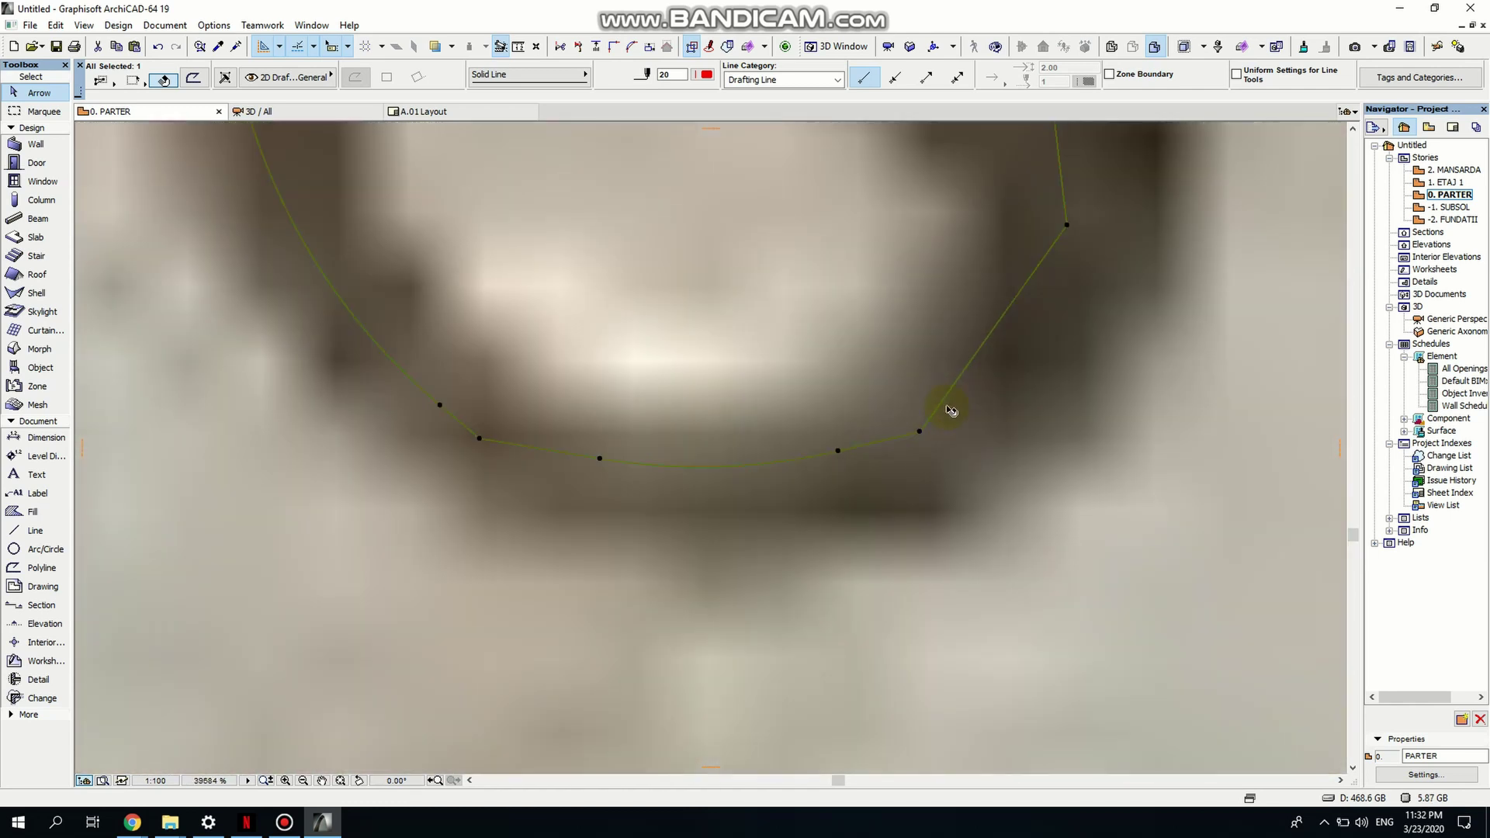
left_click(980, 359)
left_click(1072, 249)
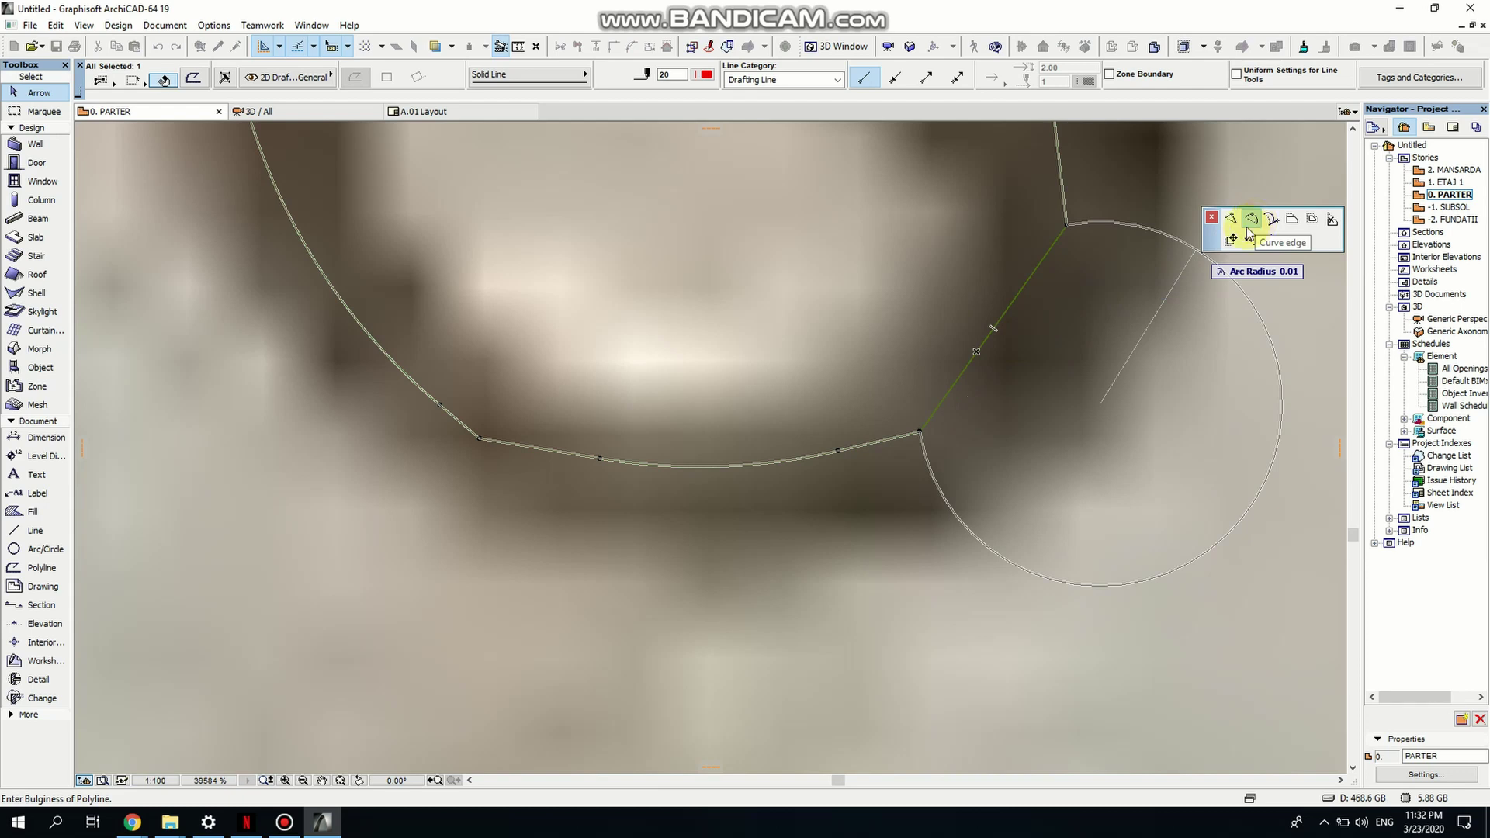
left_click(982, 388)
scroll(985, 395, "down", 1)
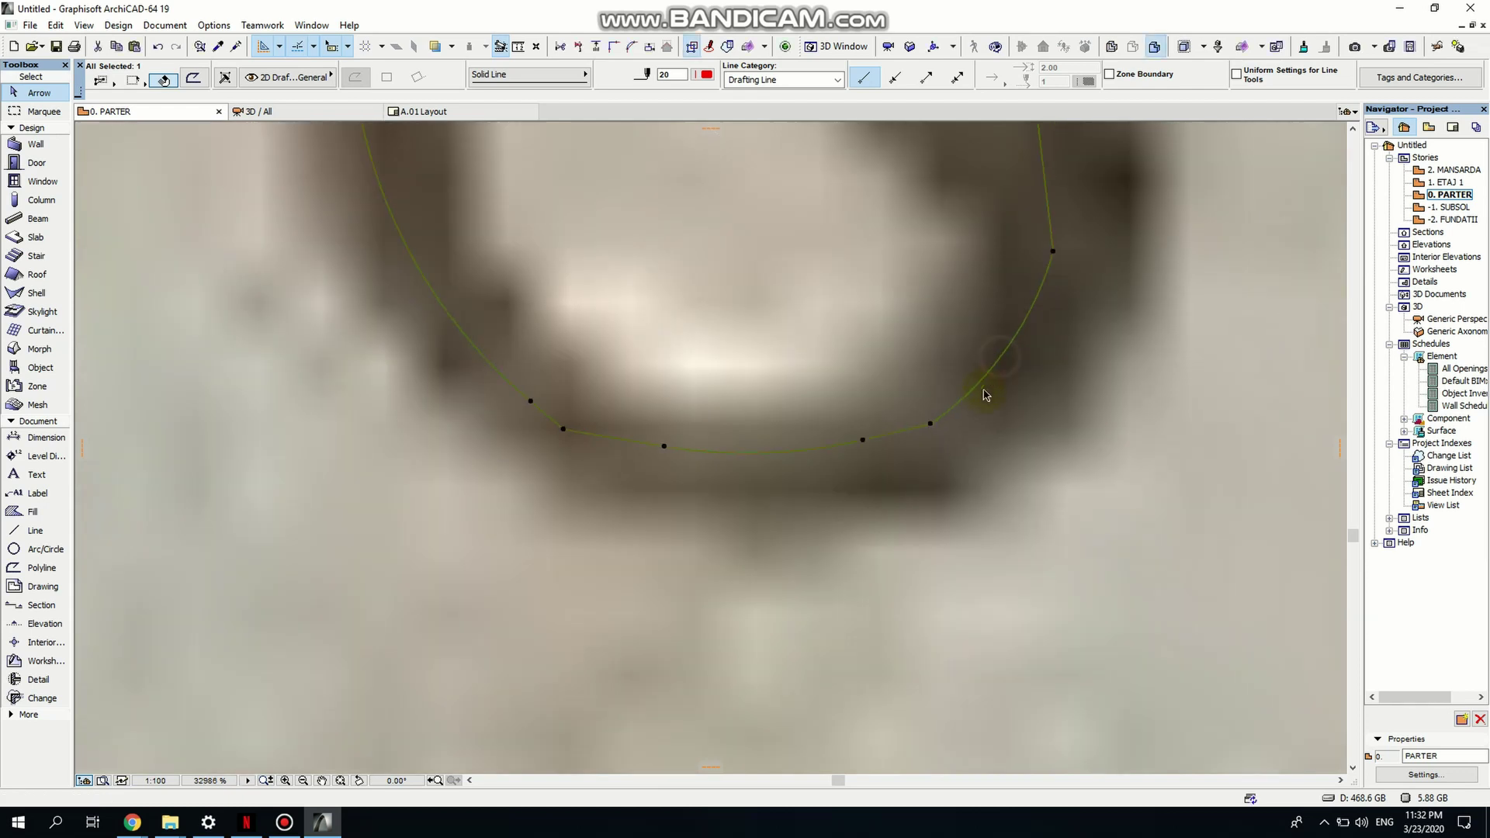
Curve the short segment just before the inner end of the upper curl.
scroll(984, 395, "down", 2)
scroll(864, 499, "up", 2)
left_click(888, 542)
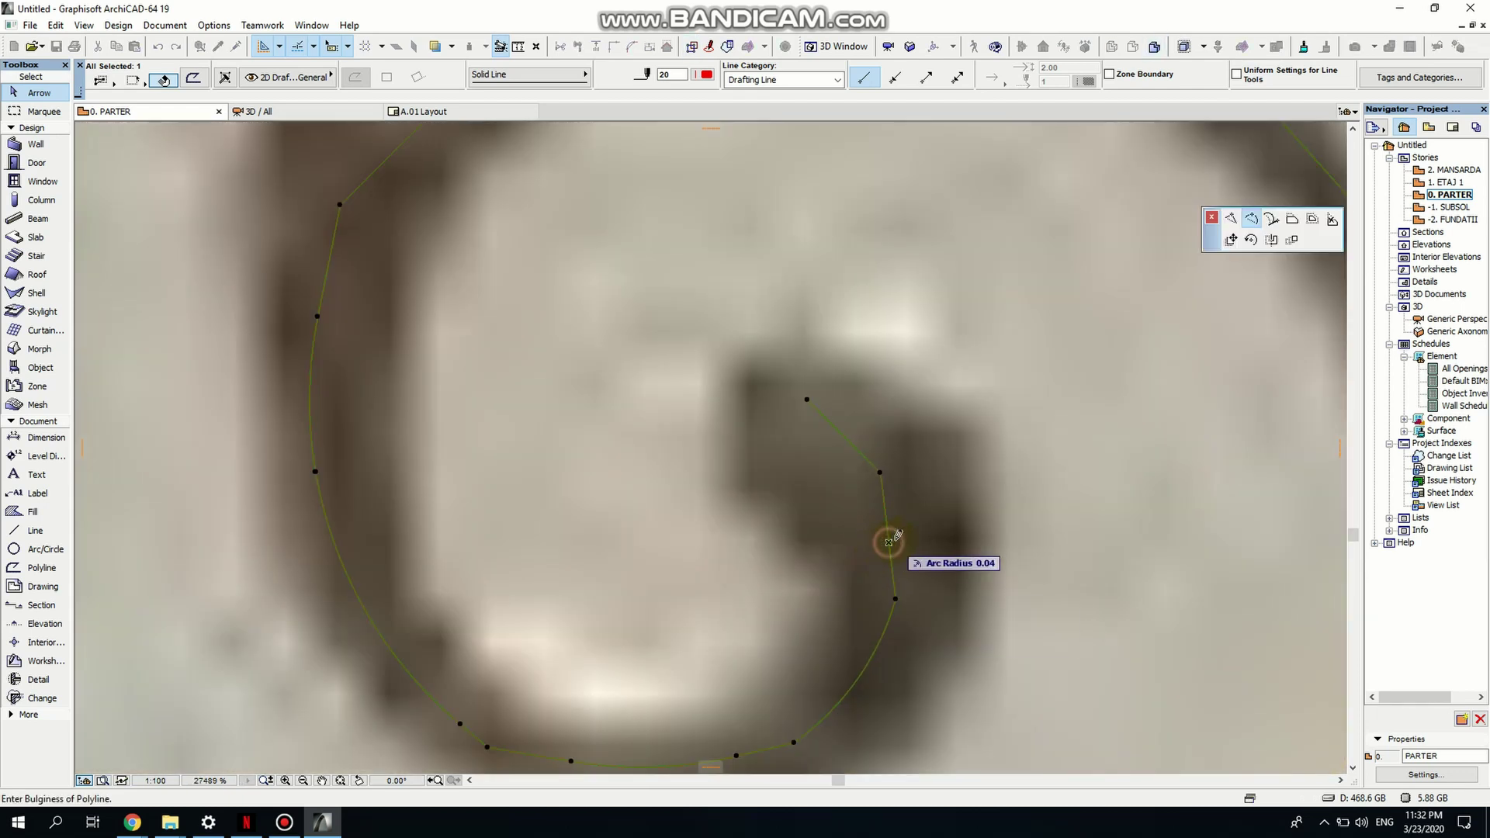
left_click(897, 539)
Fillet the remaining sharp corner where the upper curl meets the vertical bar.
middle_click_drag(587, 434, 752, 714)
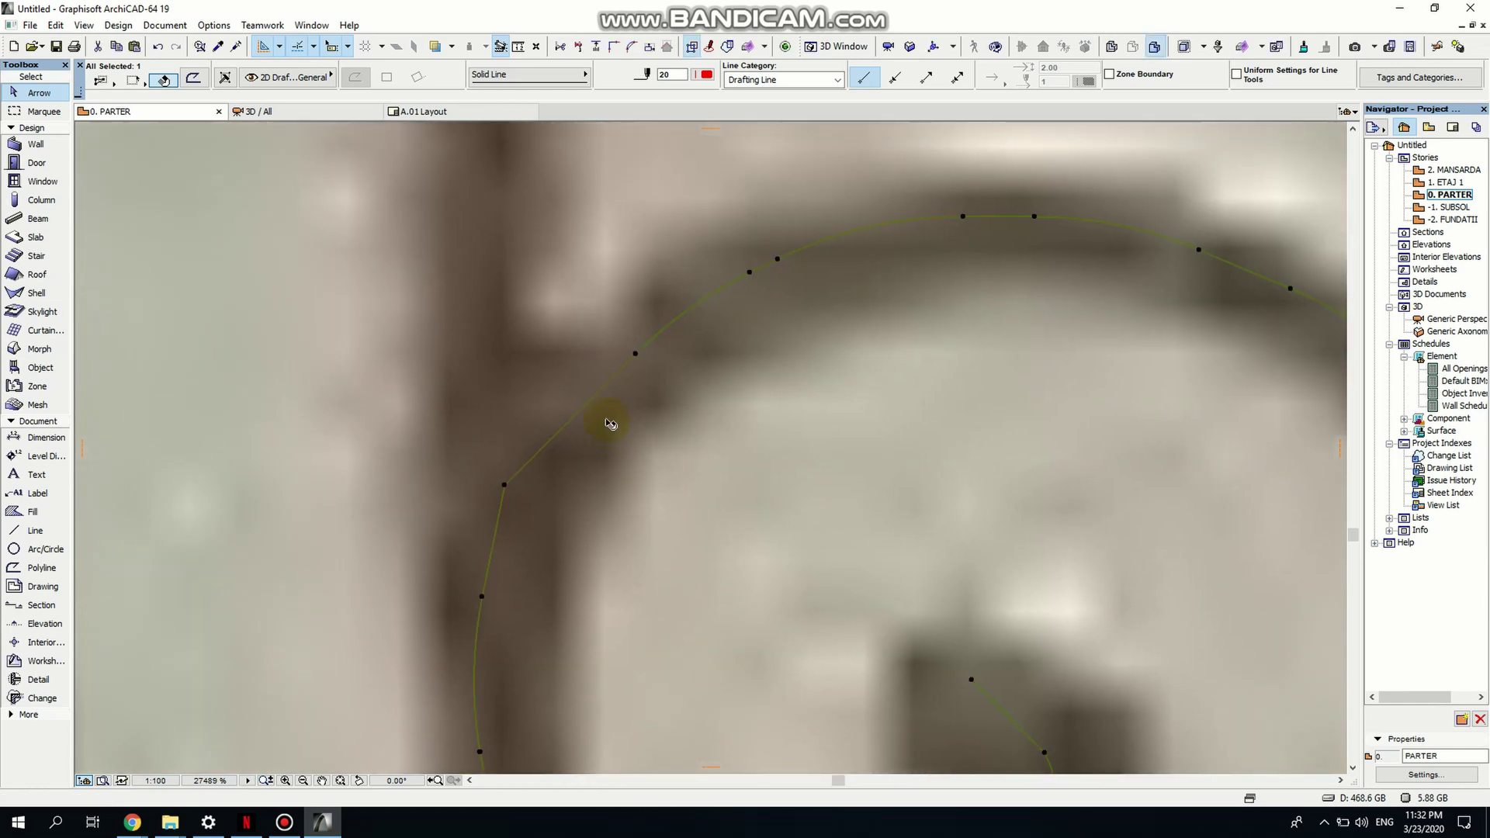
left_click(504, 489)
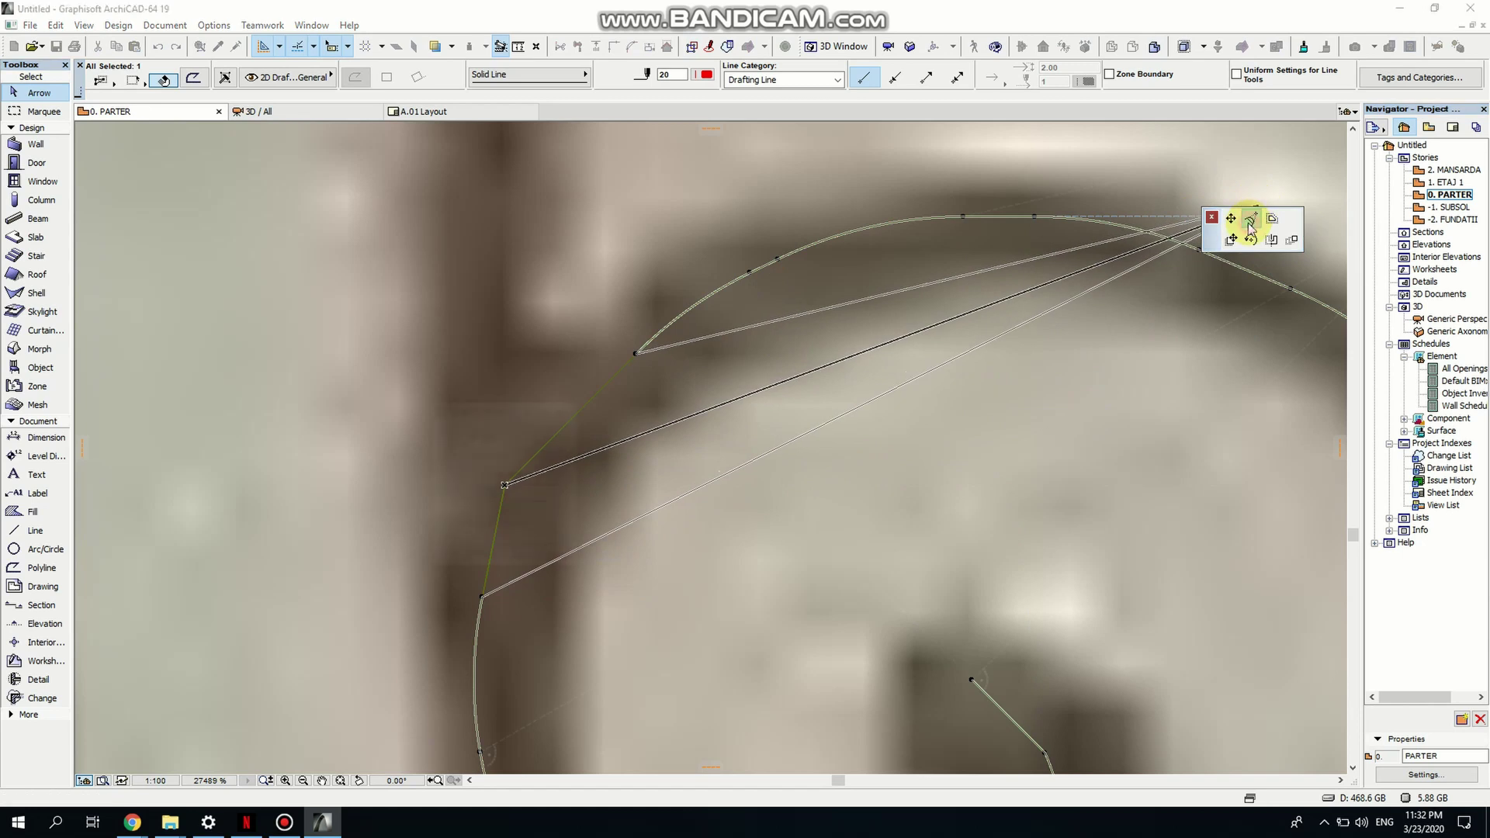
left_click(1260, 217)
left_click(548, 554)
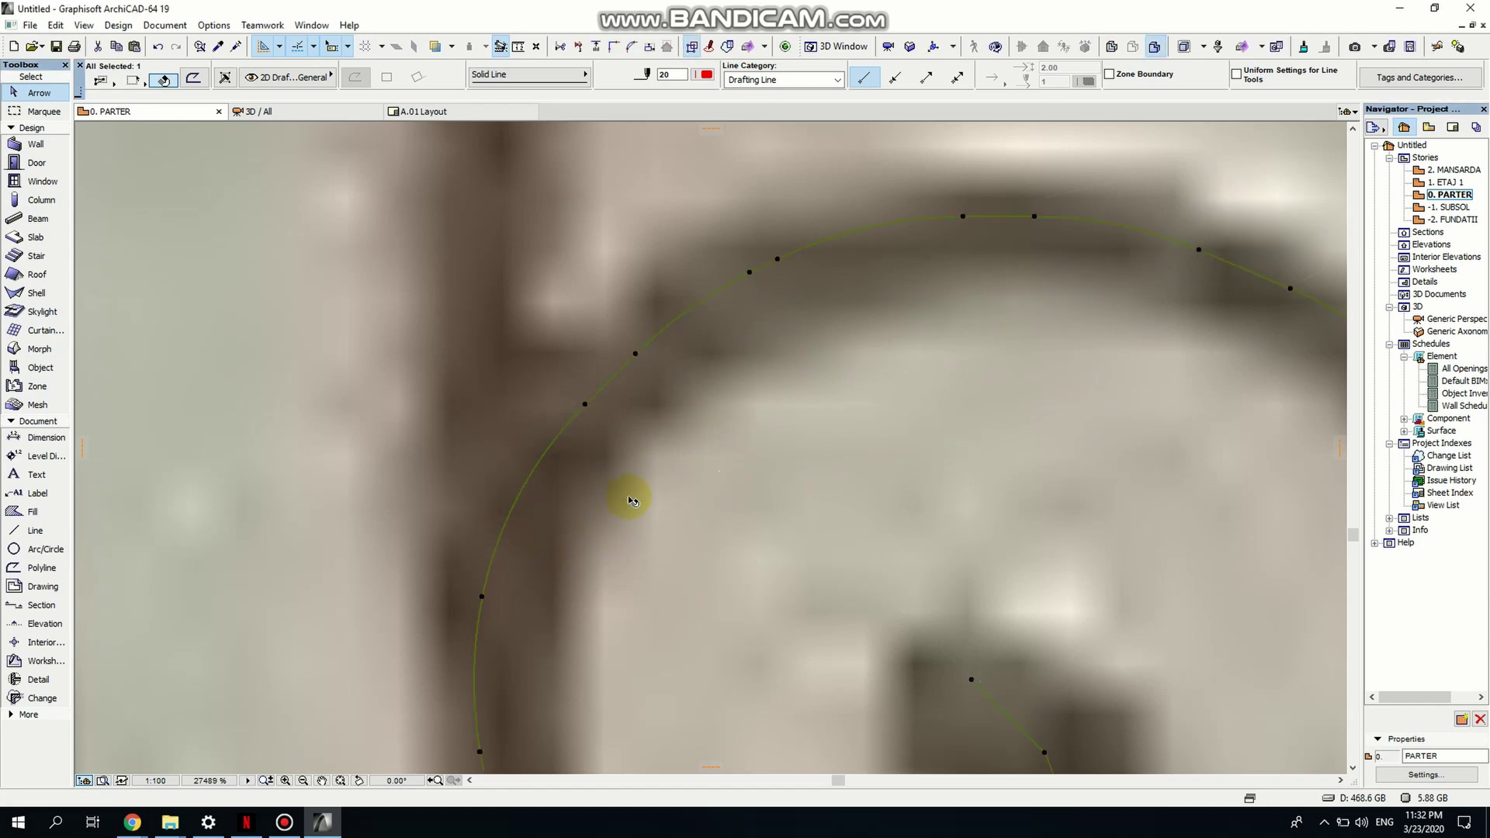
Adjust the curvature of the long sweep's segment just below where the paired scrolls part.
scroll(631, 501, "down", 5)
scroll(592, 266, "up", 3)
scroll(651, 371, "up", 1)
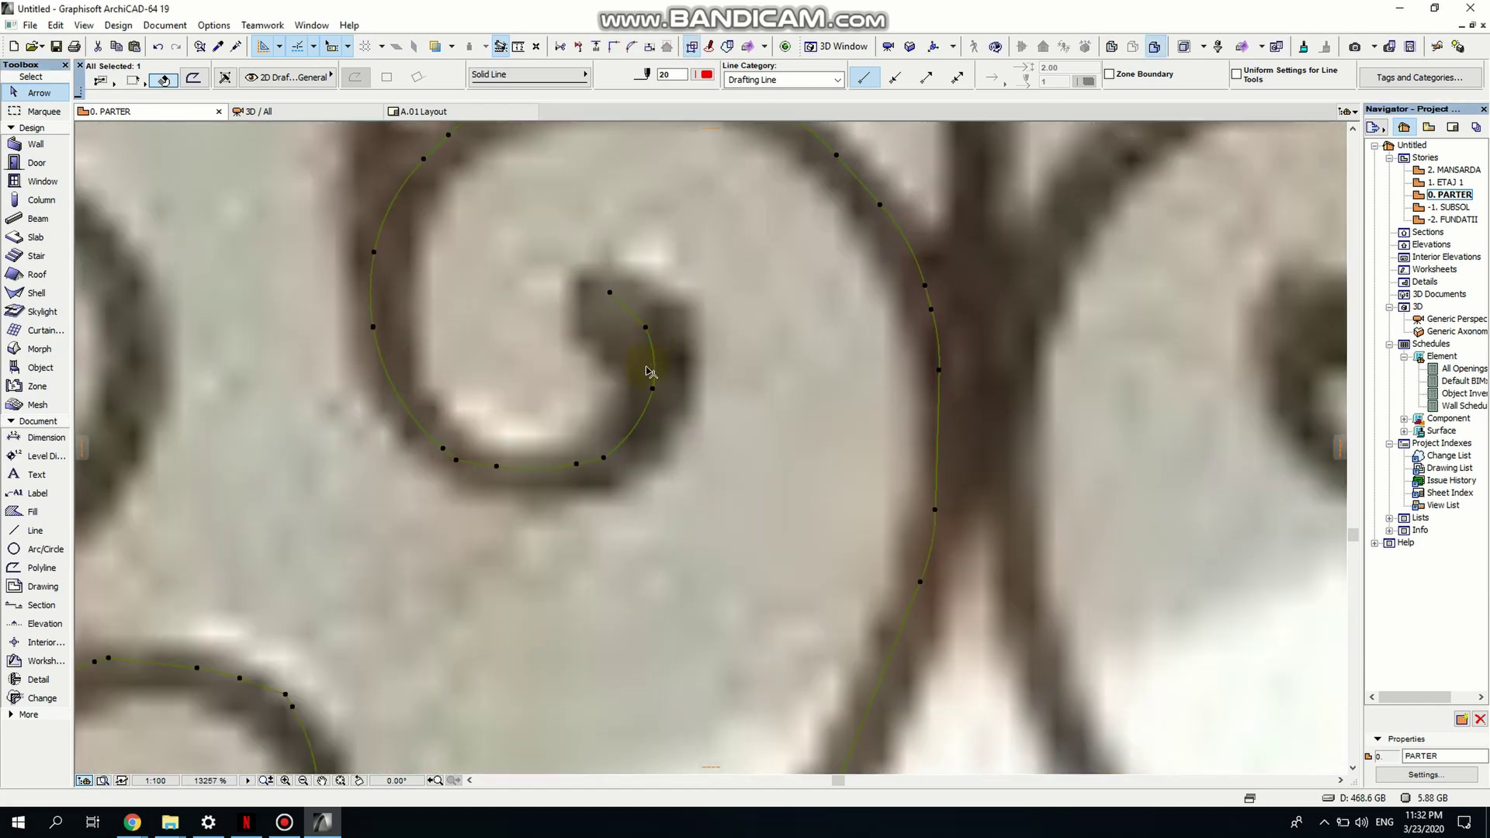
scroll(650, 371, "down", 2)
scroll(799, 515, "up", 2)
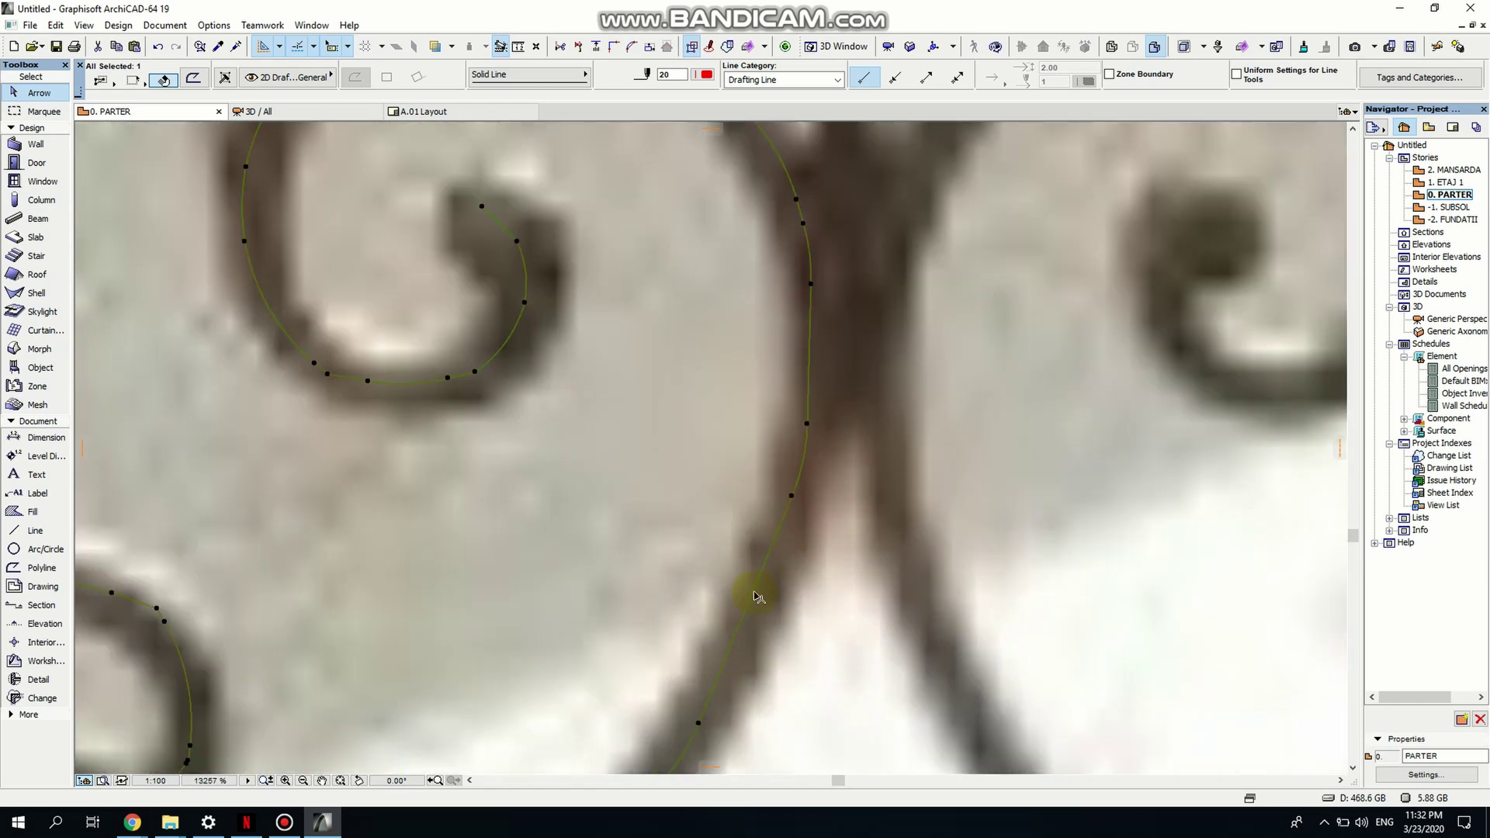
left_click(756, 596)
left_click(754, 603)
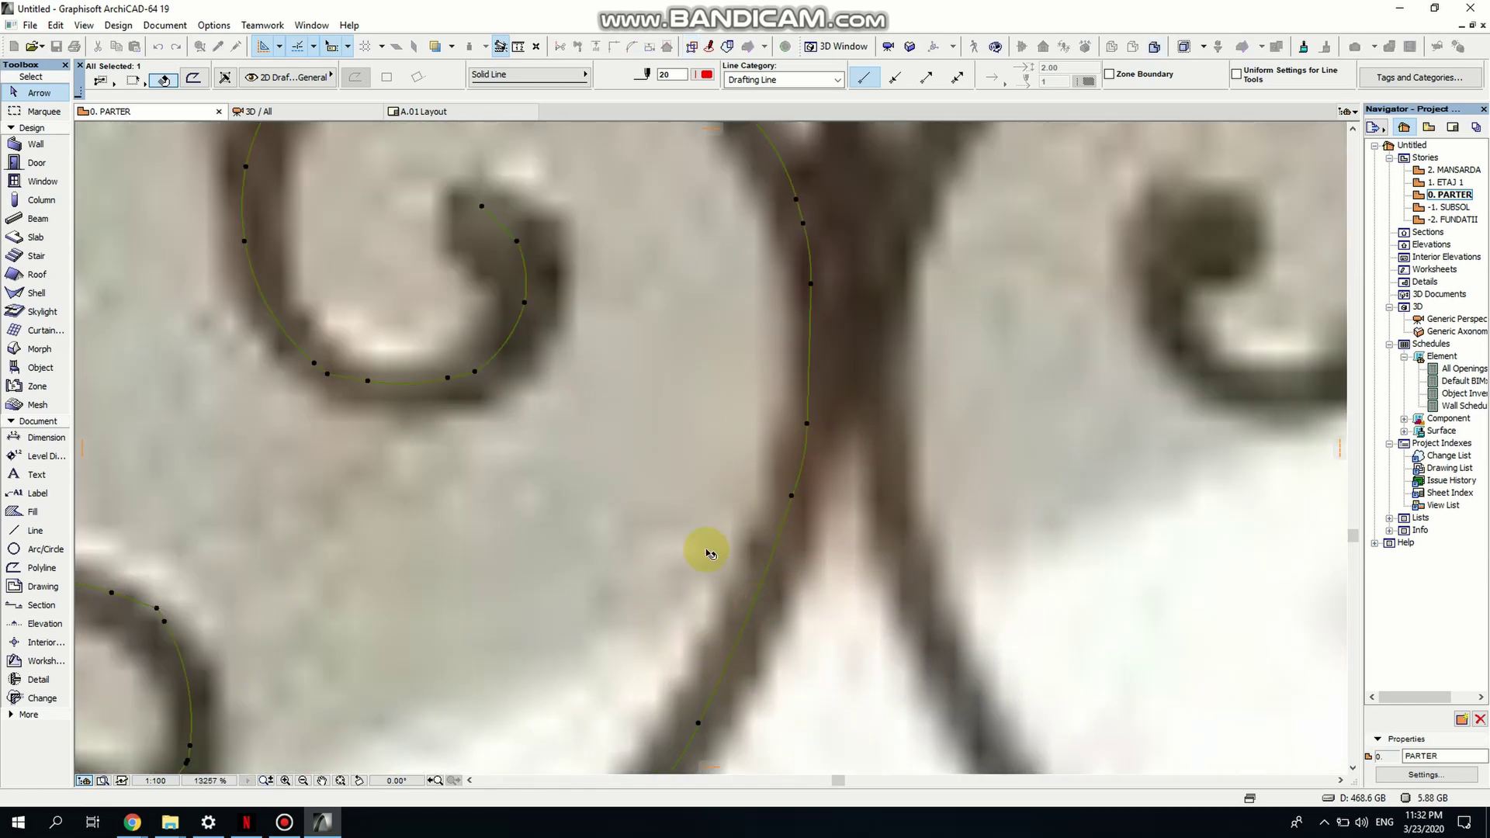
Move the protruding node on the upper outer side of the small lower curl inward for a smoother bend.
scroll(706, 549, "down", 1)
middle_click_drag(706, 549, 914, 138)
middle_click_drag(549, 296, 709, 427)
scroll(614, 325, "up", 5)
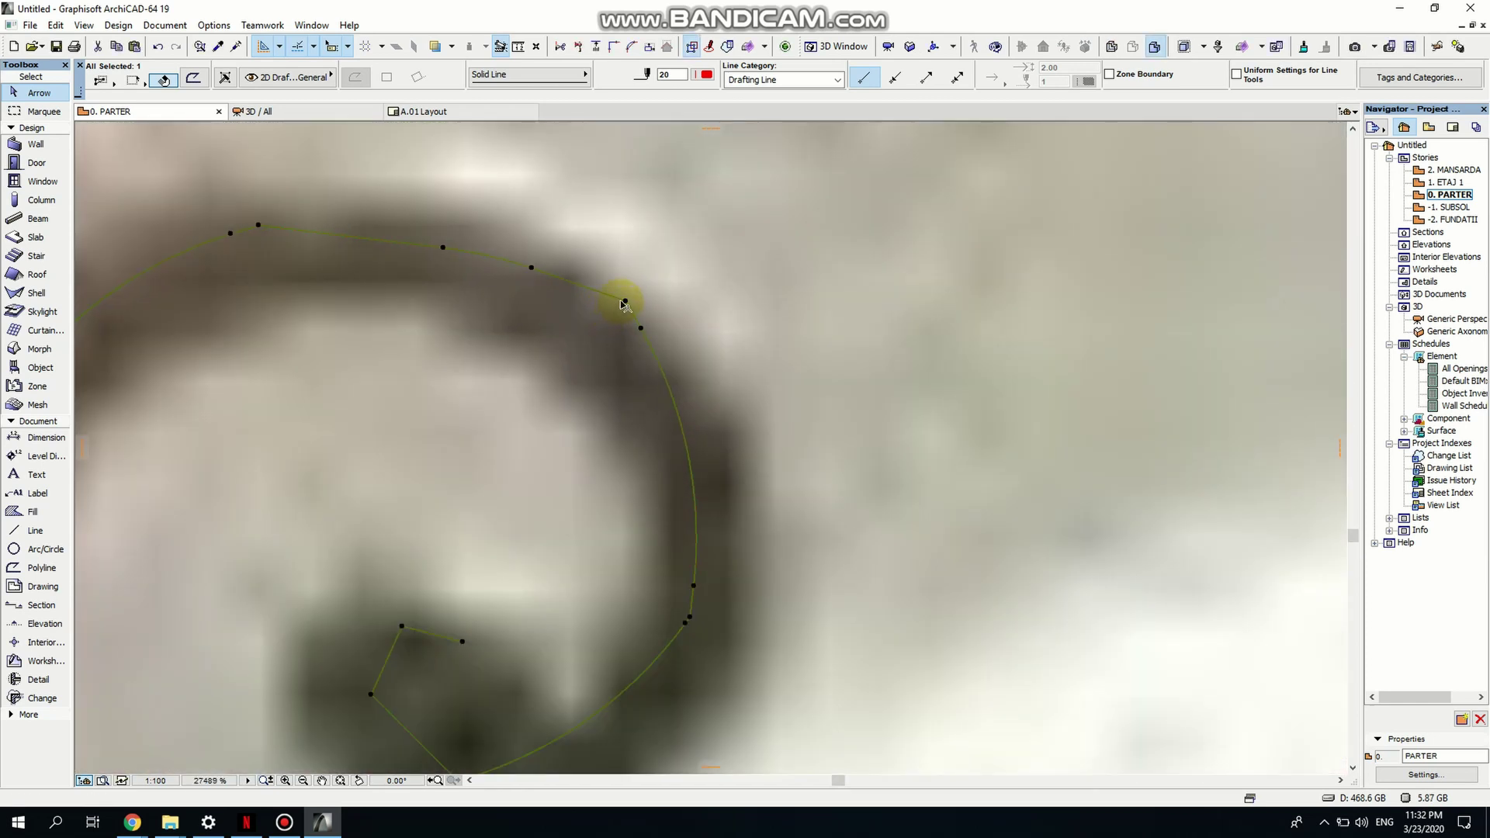
left_click(624, 302)
left_click(587, 294)
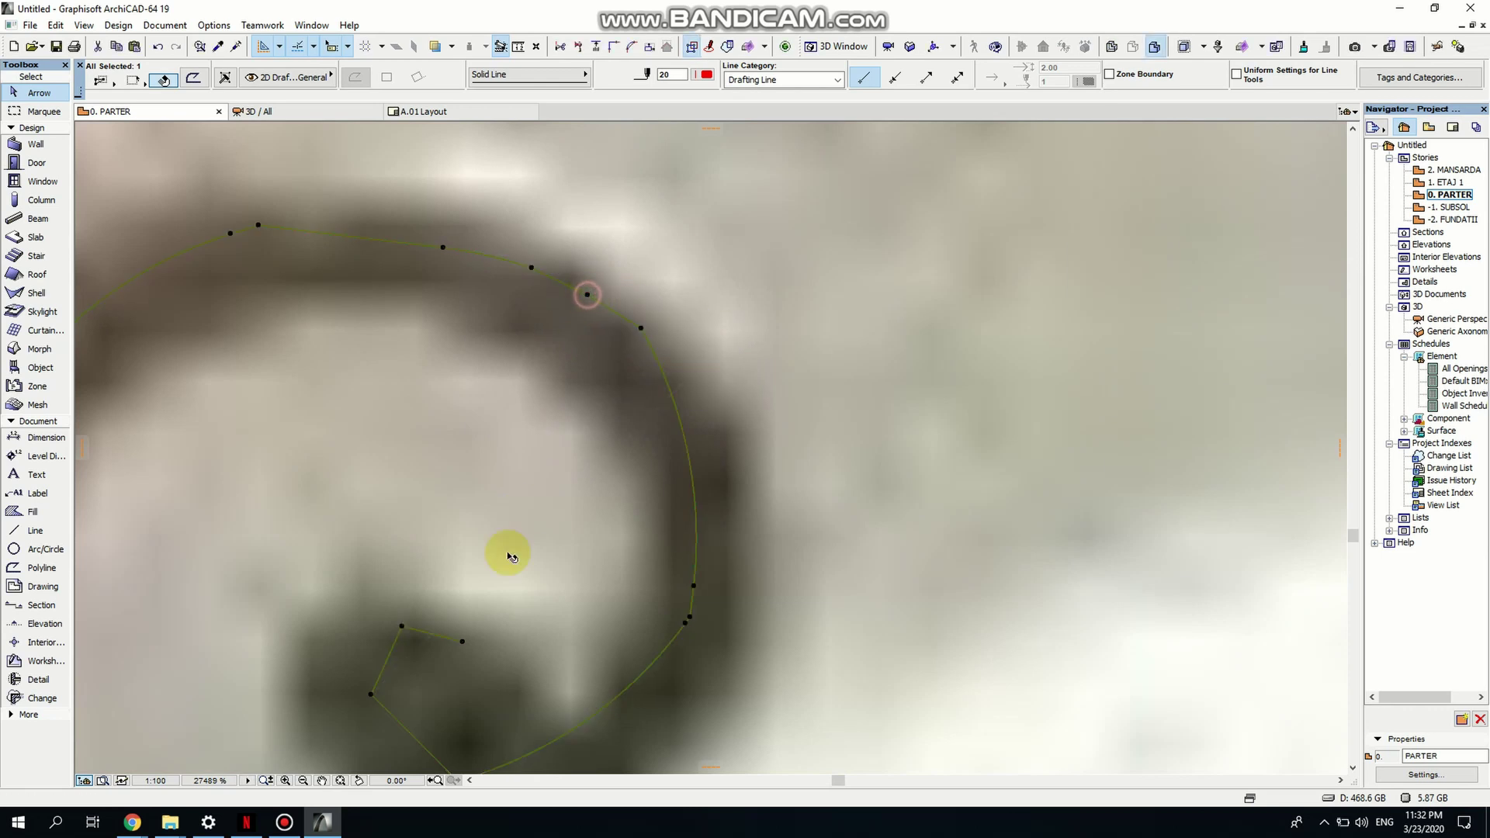
Curve the four inner segments of the small lower curl into a smooth spiral end.
middle_click_drag(444, 662, 533, 343)
left_click(484, 336)
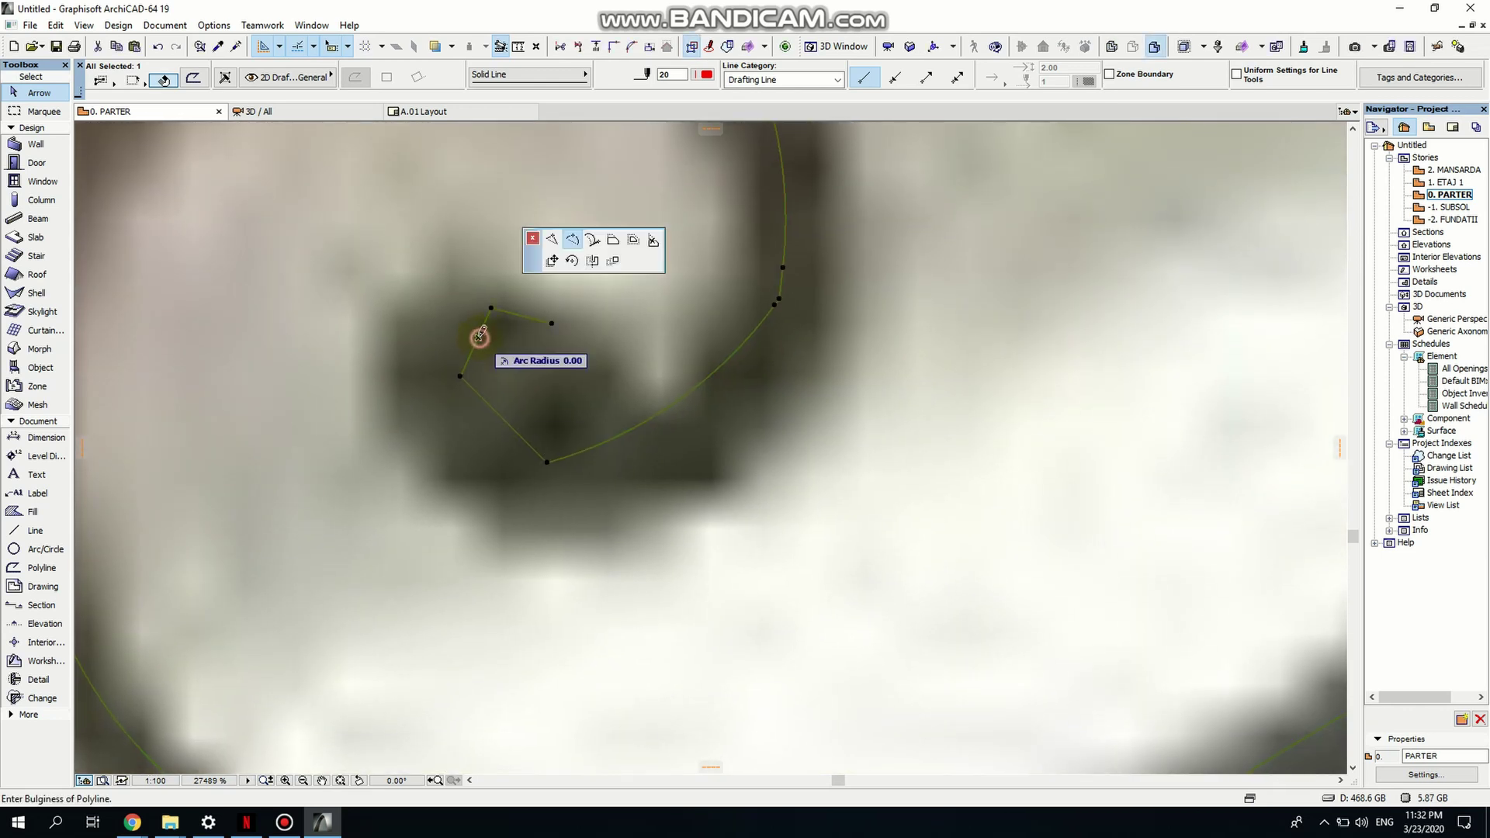
left_click(470, 331)
left_click(492, 406)
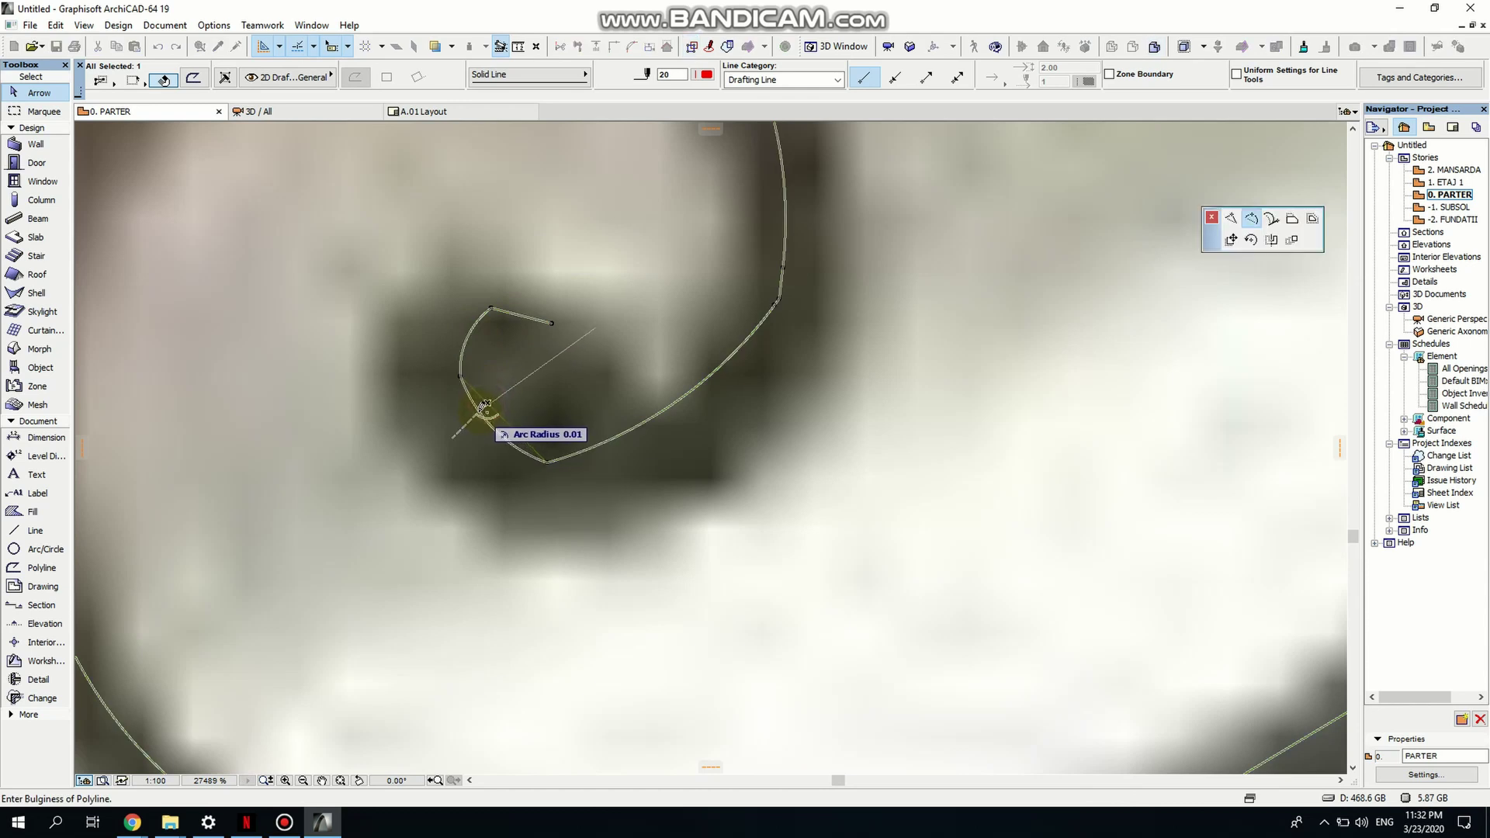
left_click(477, 413)
left_click(657, 416)
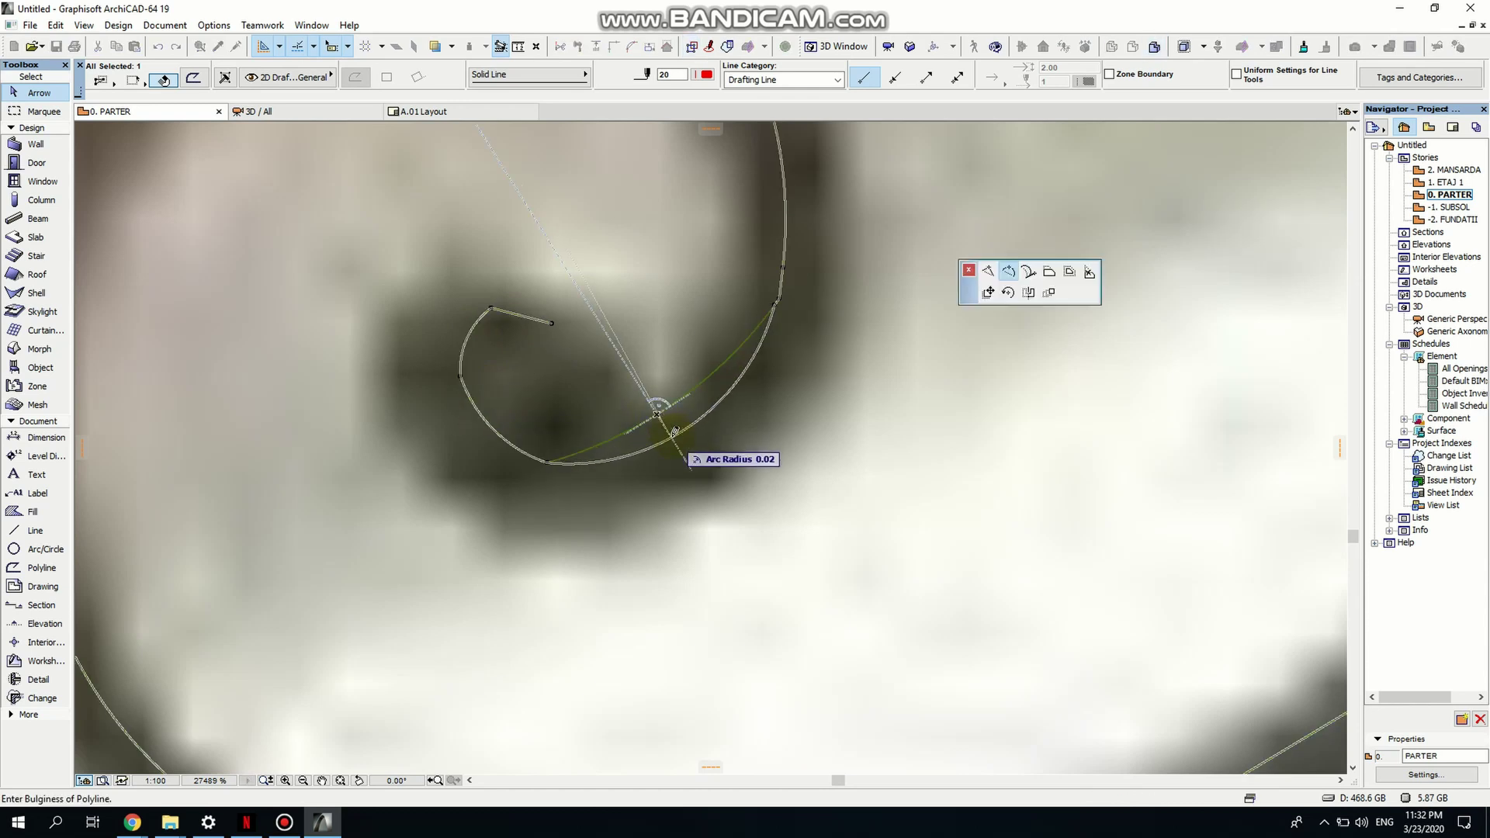
left_click(669, 433)
left_click(512, 317)
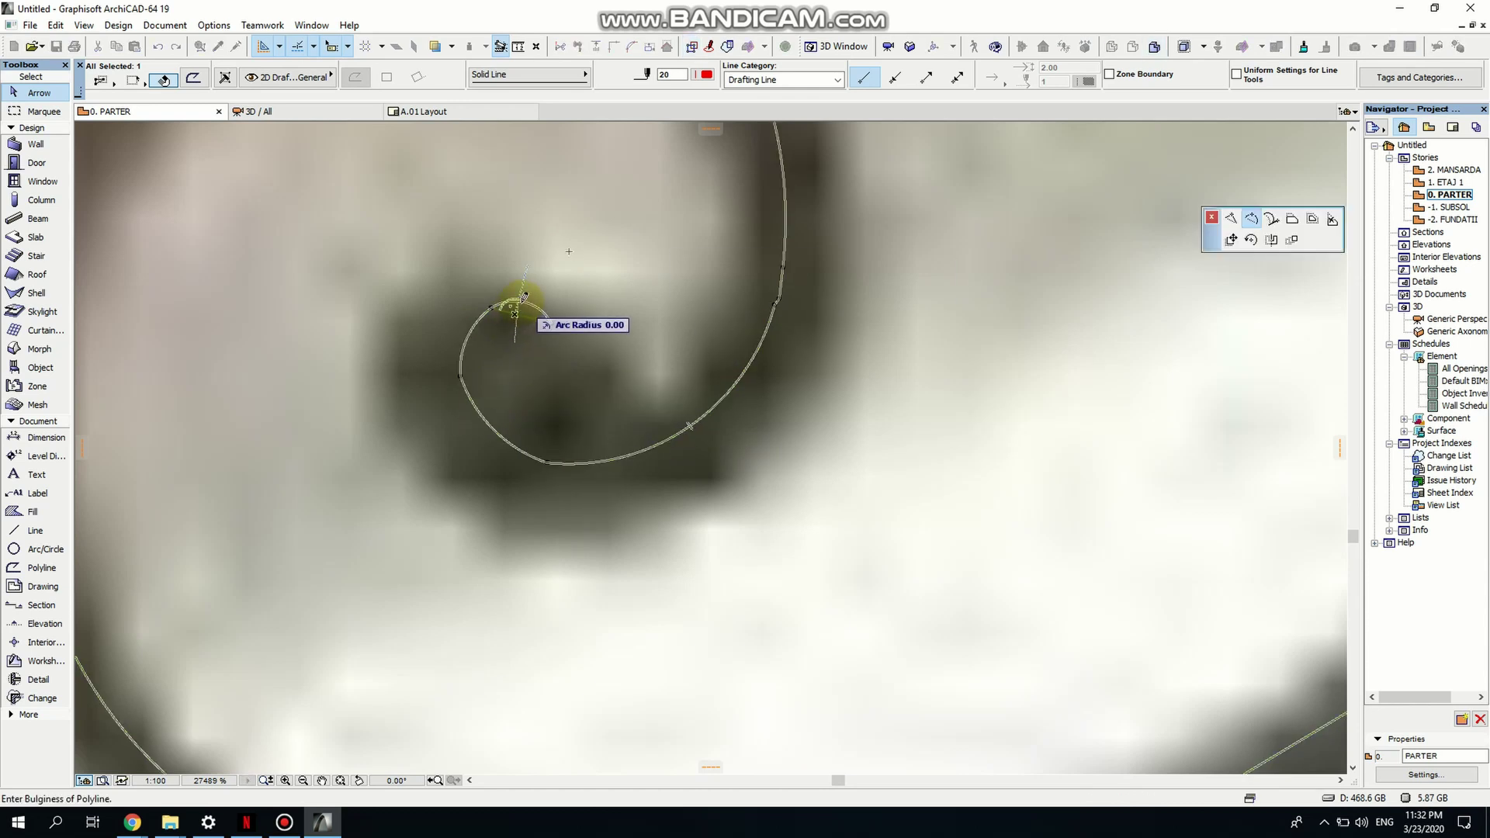
left_click(519, 301)
Curve the top segment of the small lower curl, raise its adjoining node slightly and deselect the polyline.
scroll(625, 386, "down", 5)
middle_click_drag(638, 327, 635, 437)
scroll(562, 305, "up", 2)
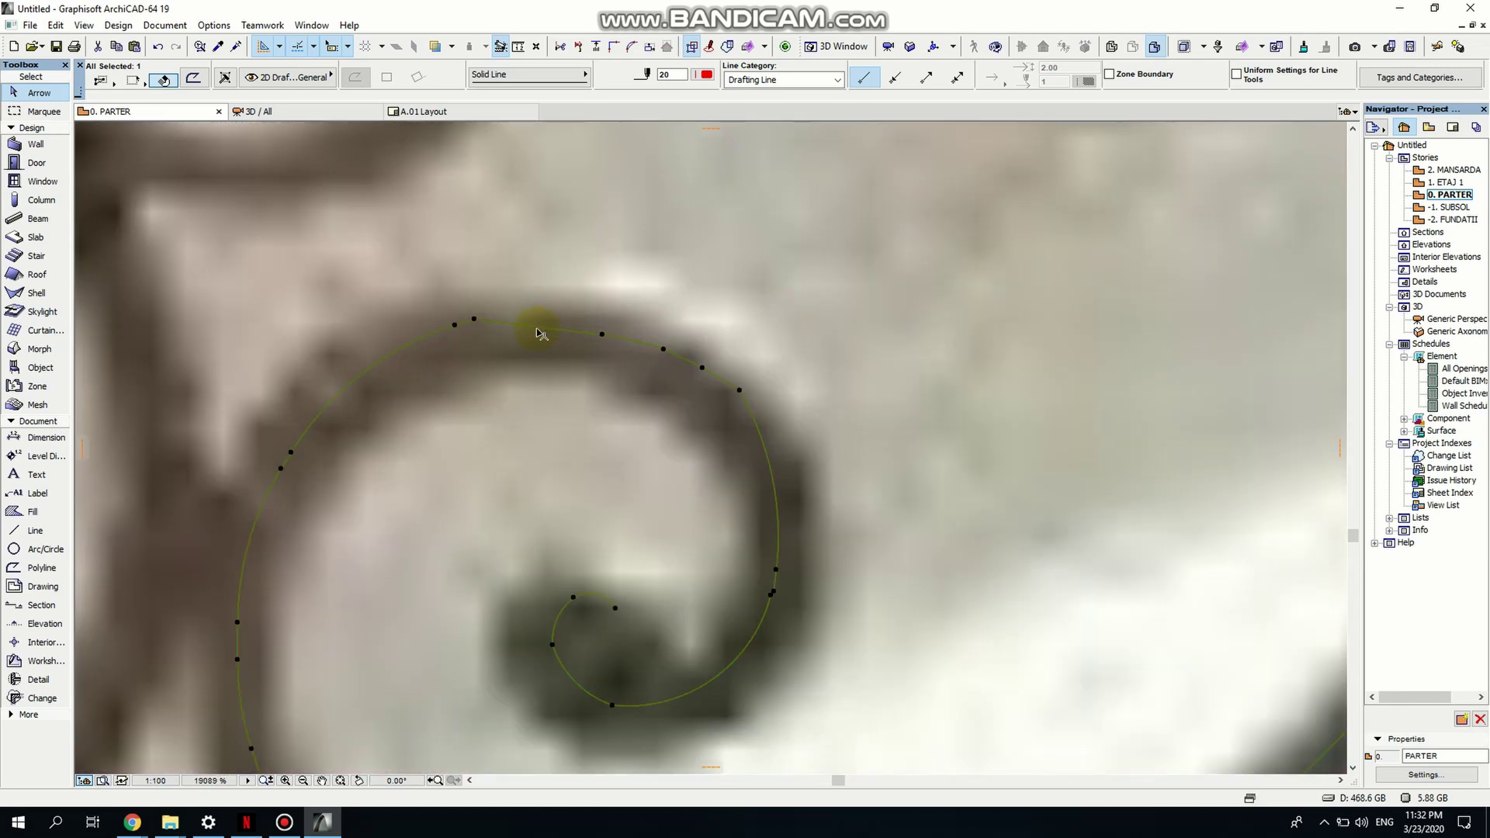
left_click(541, 334)
left_click(543, 323)
left_click(602, 335)
left_click(600, 325)
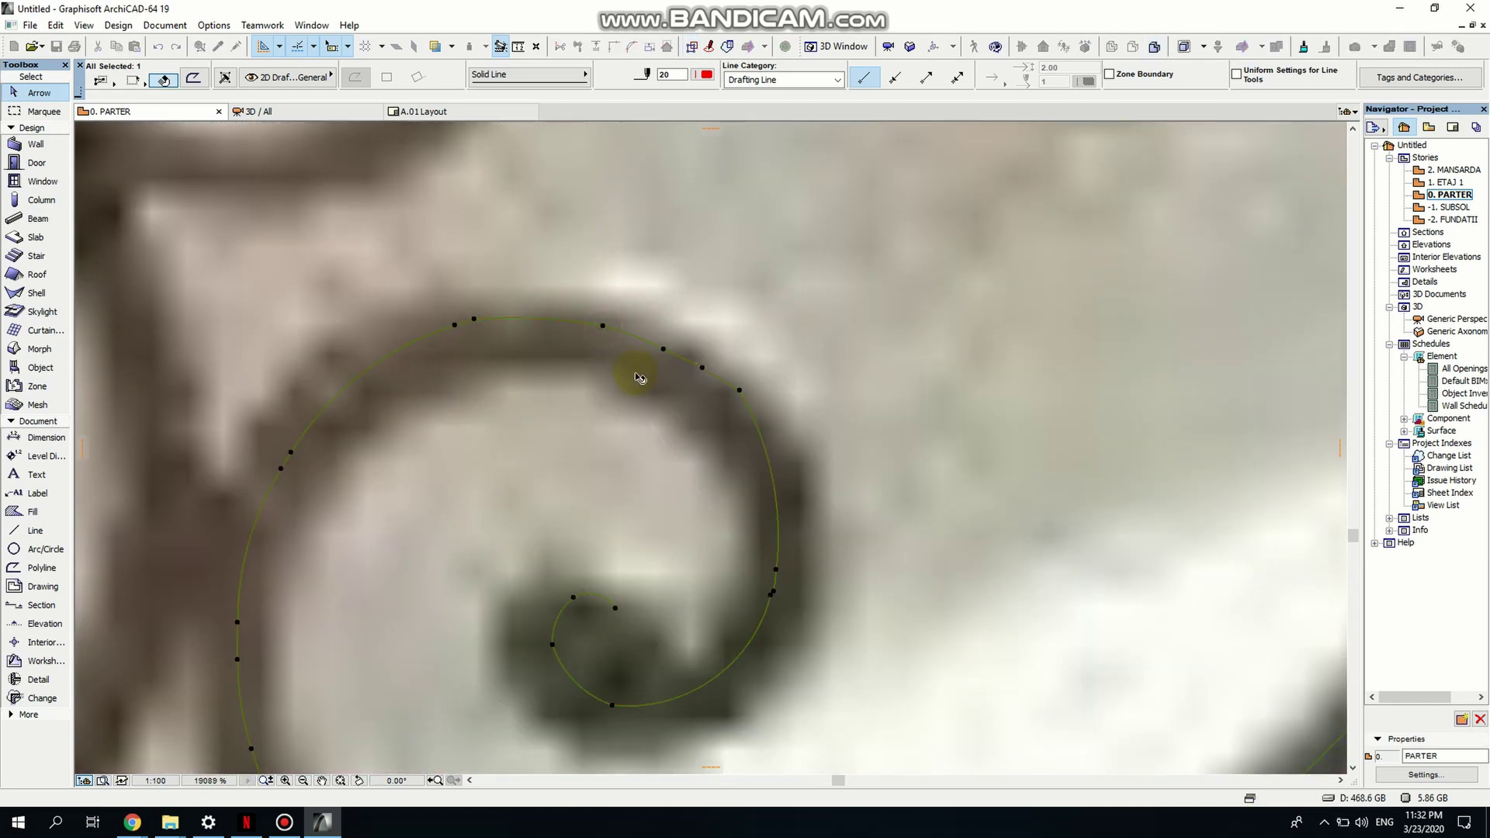
scroll(625, 466, "down", 5)
scroll(698, 388, "down", 1)
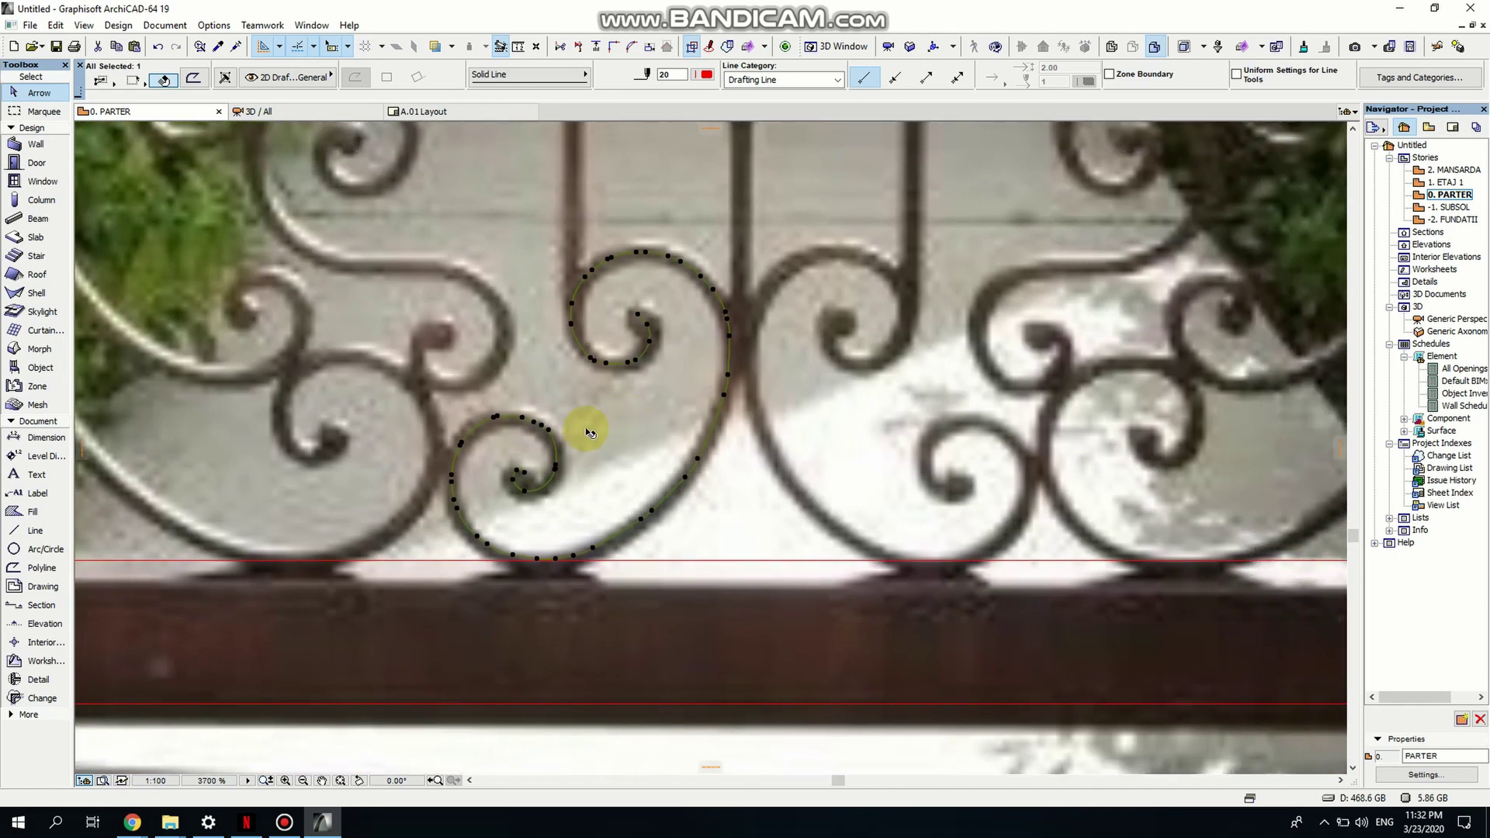
left_click(467, 456)
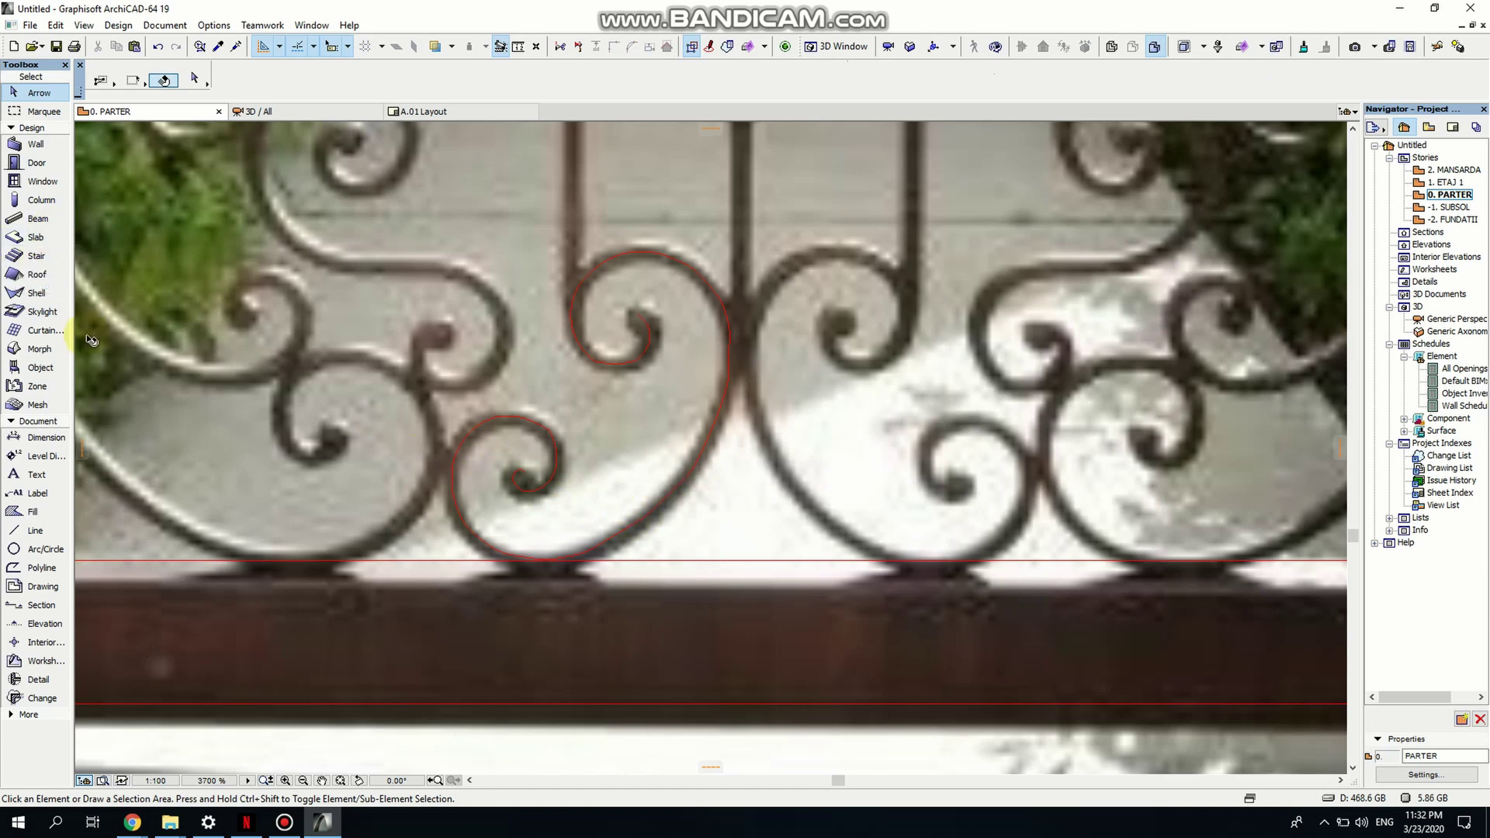
Open the Beam tool's default settings and set the beam width to 0.01.
left_click(36, 219)
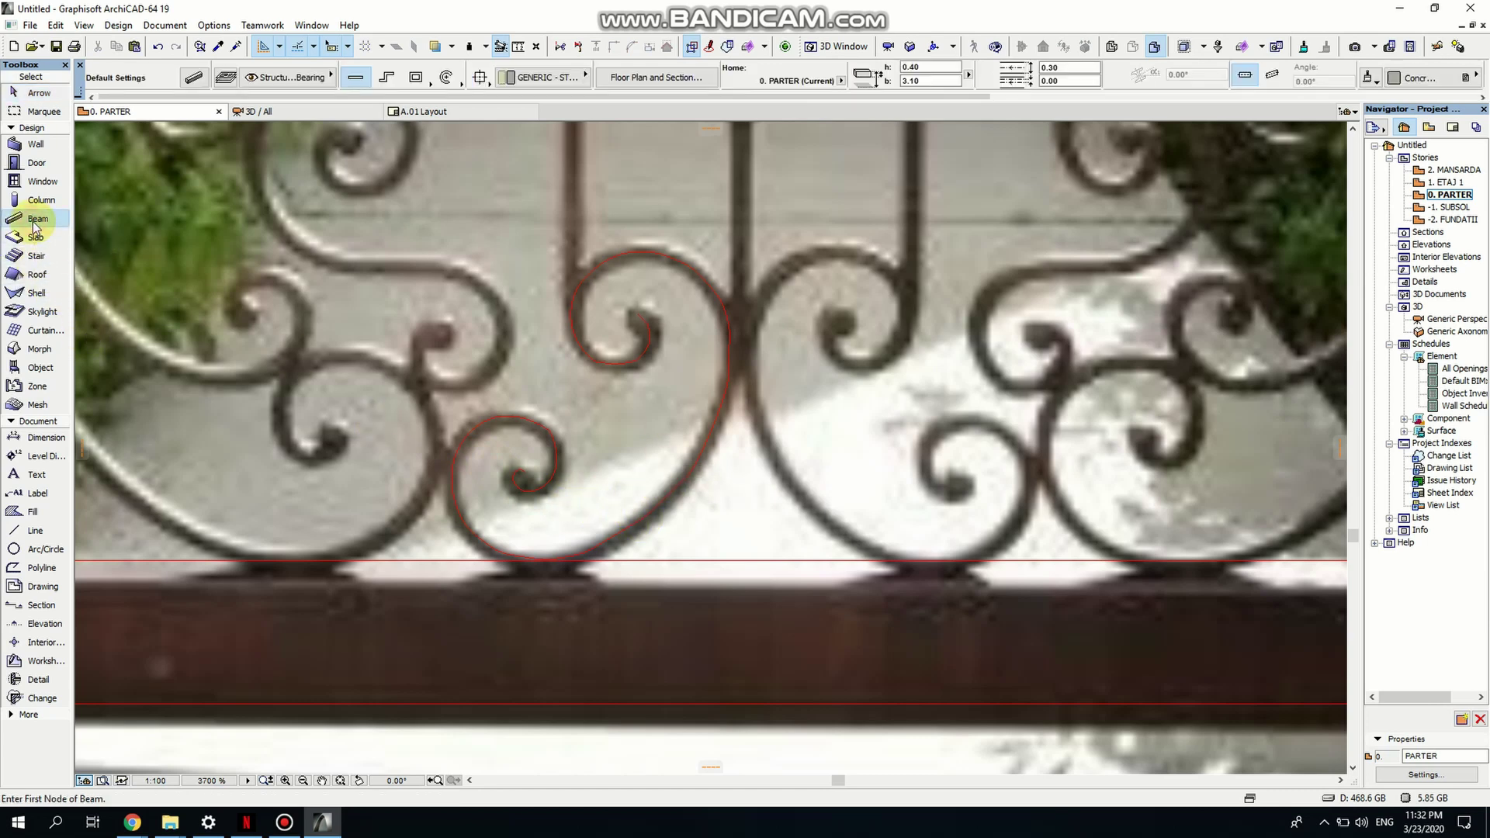
left_click(194, 78)
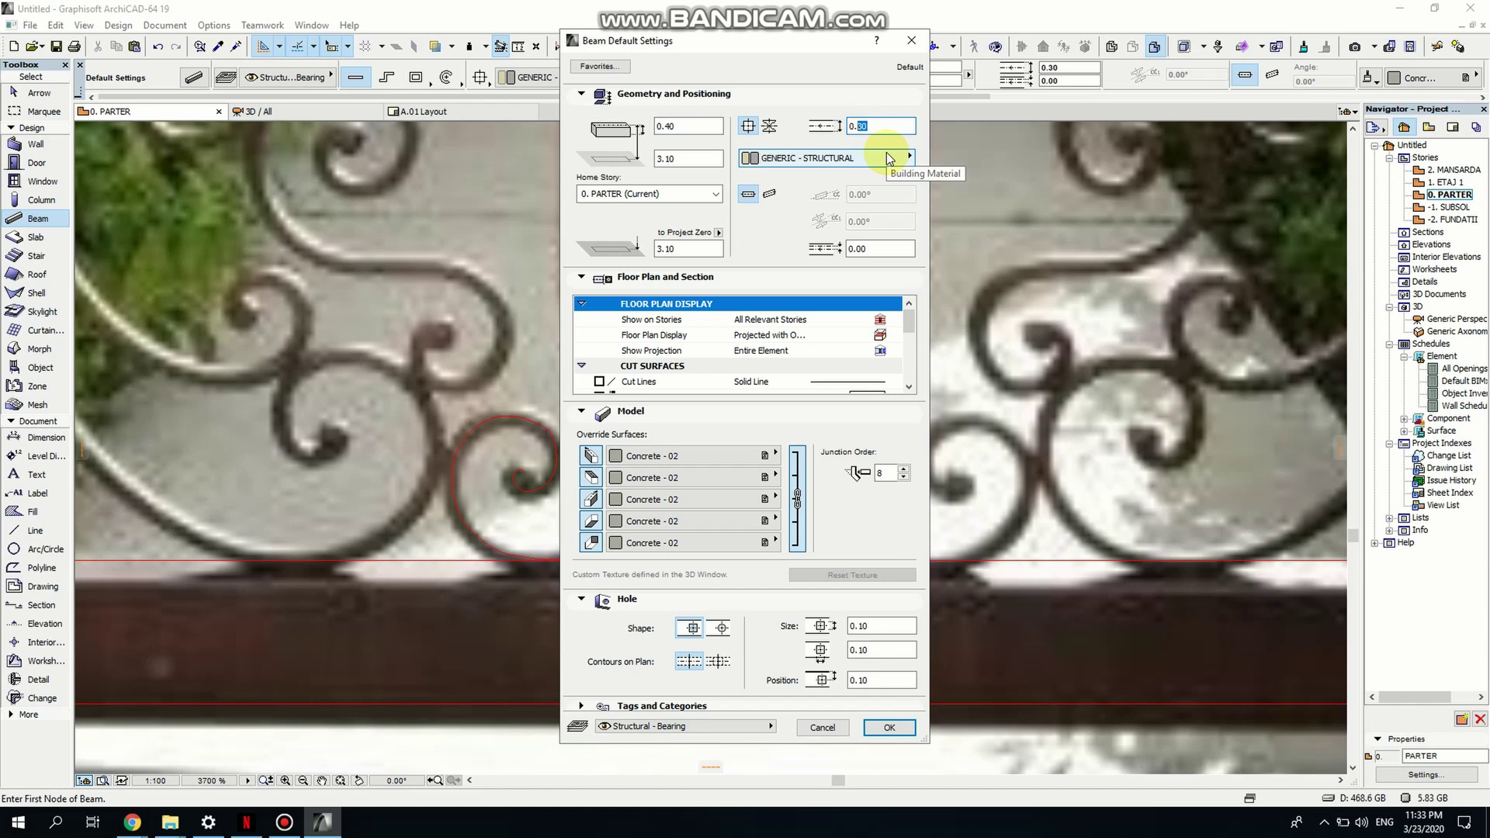
type("01")
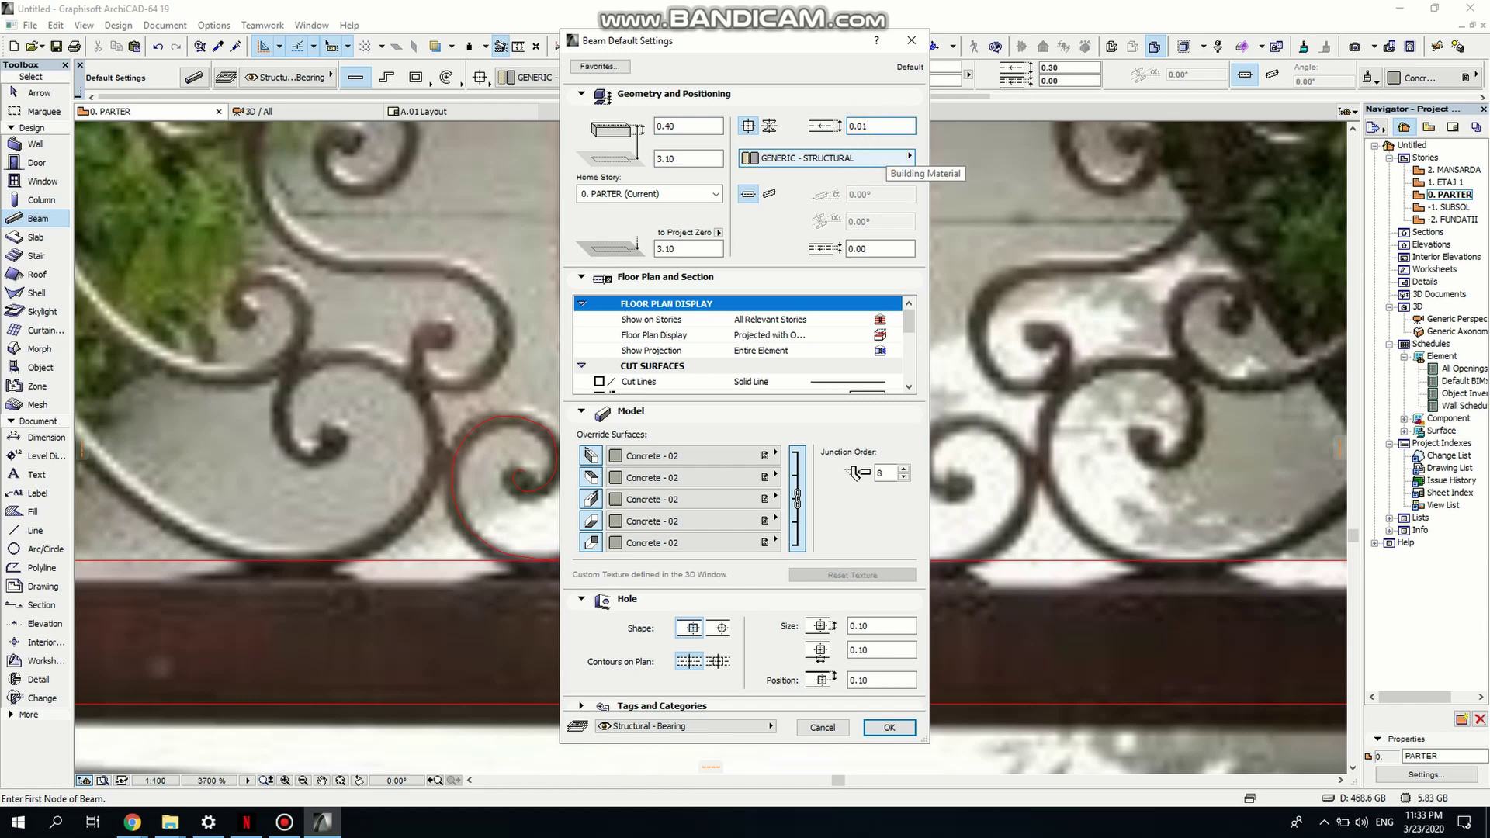
Set the beam to show on Home Story Only with its Floor Plan Display as Outlines Only.
left_click(879, 321)
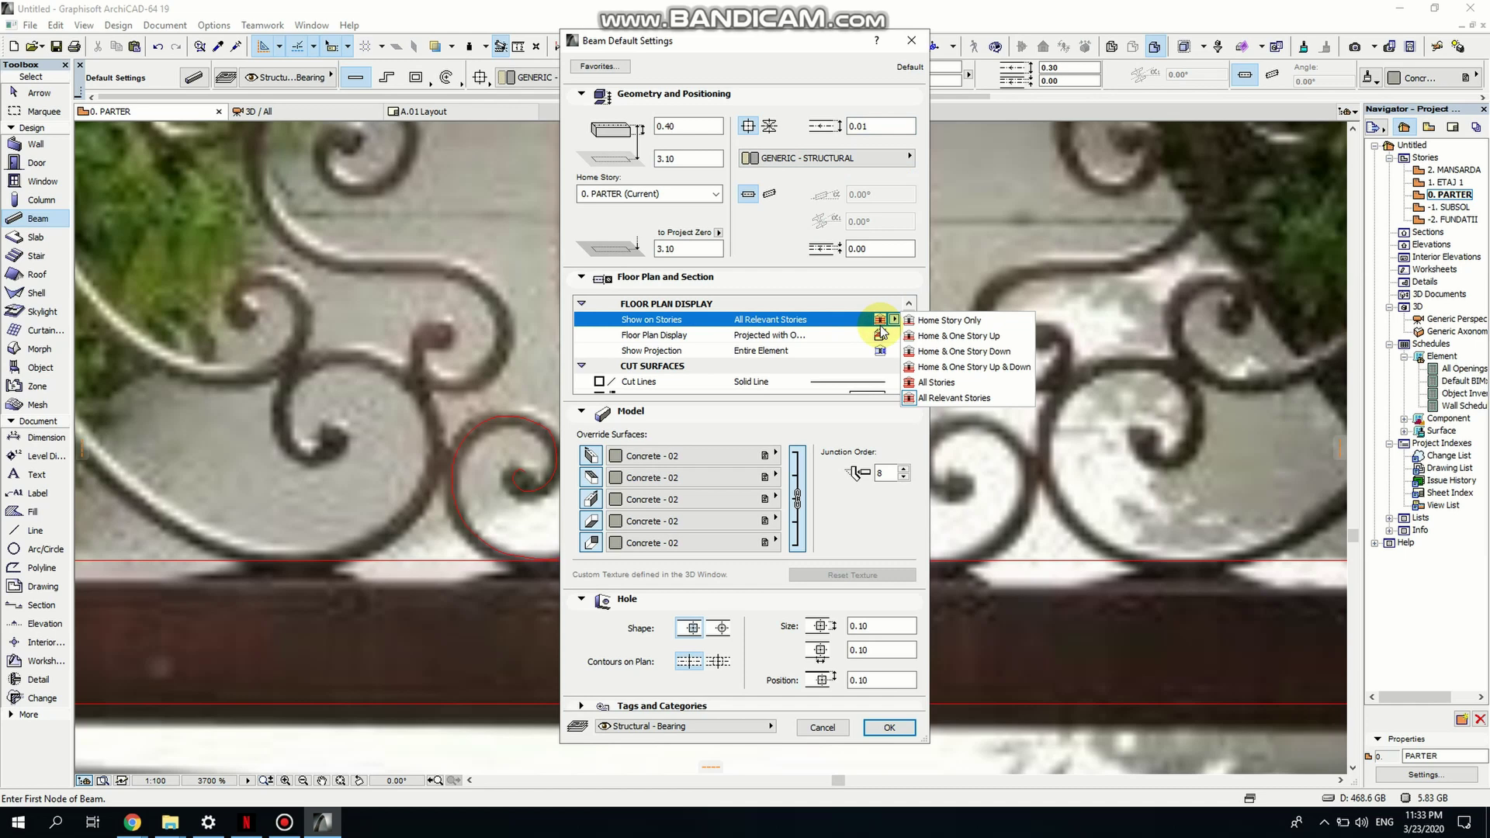
left_click(935, 324)
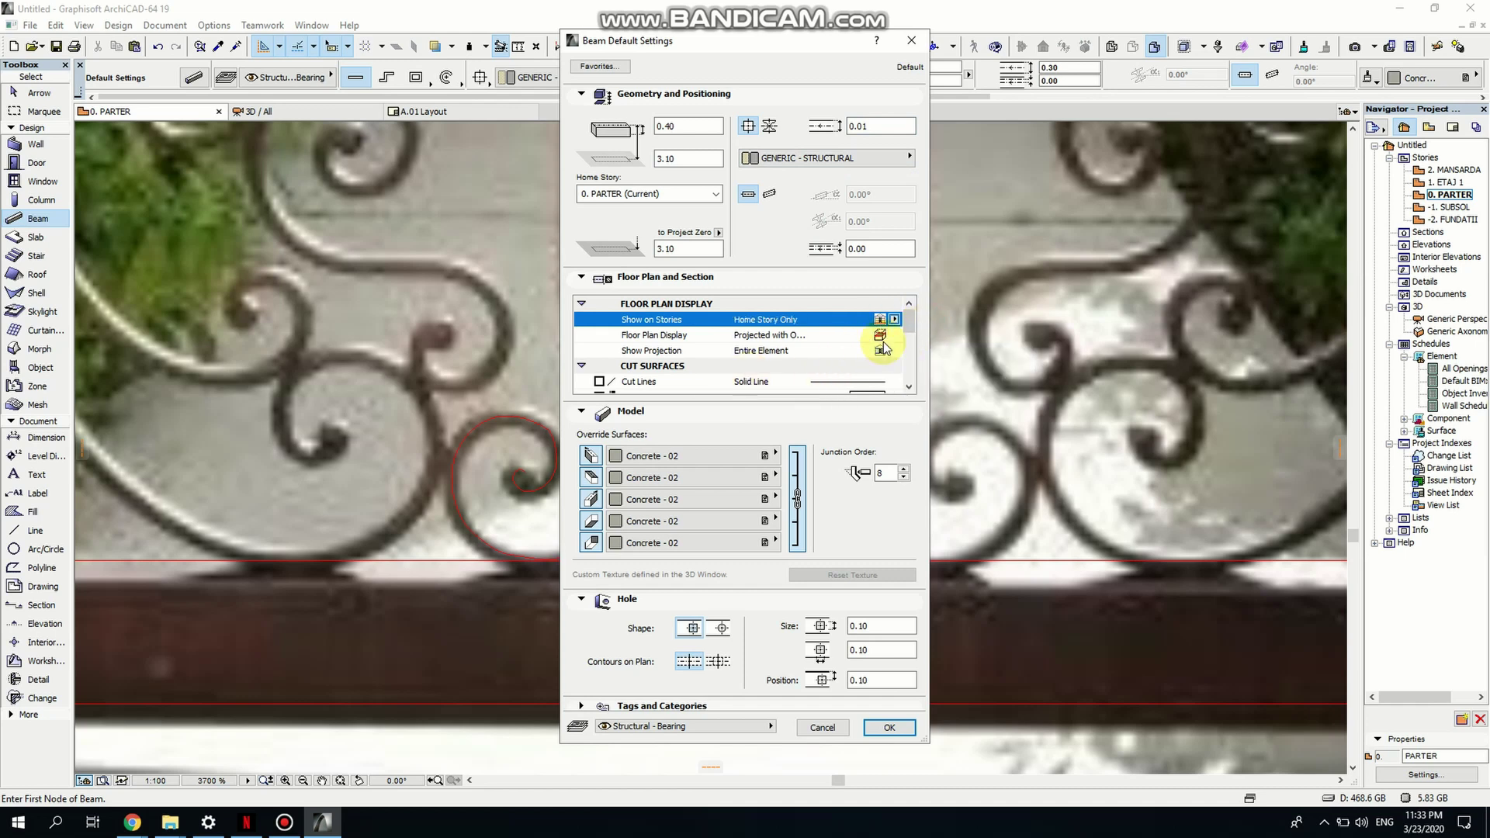
left_click(881, 338)
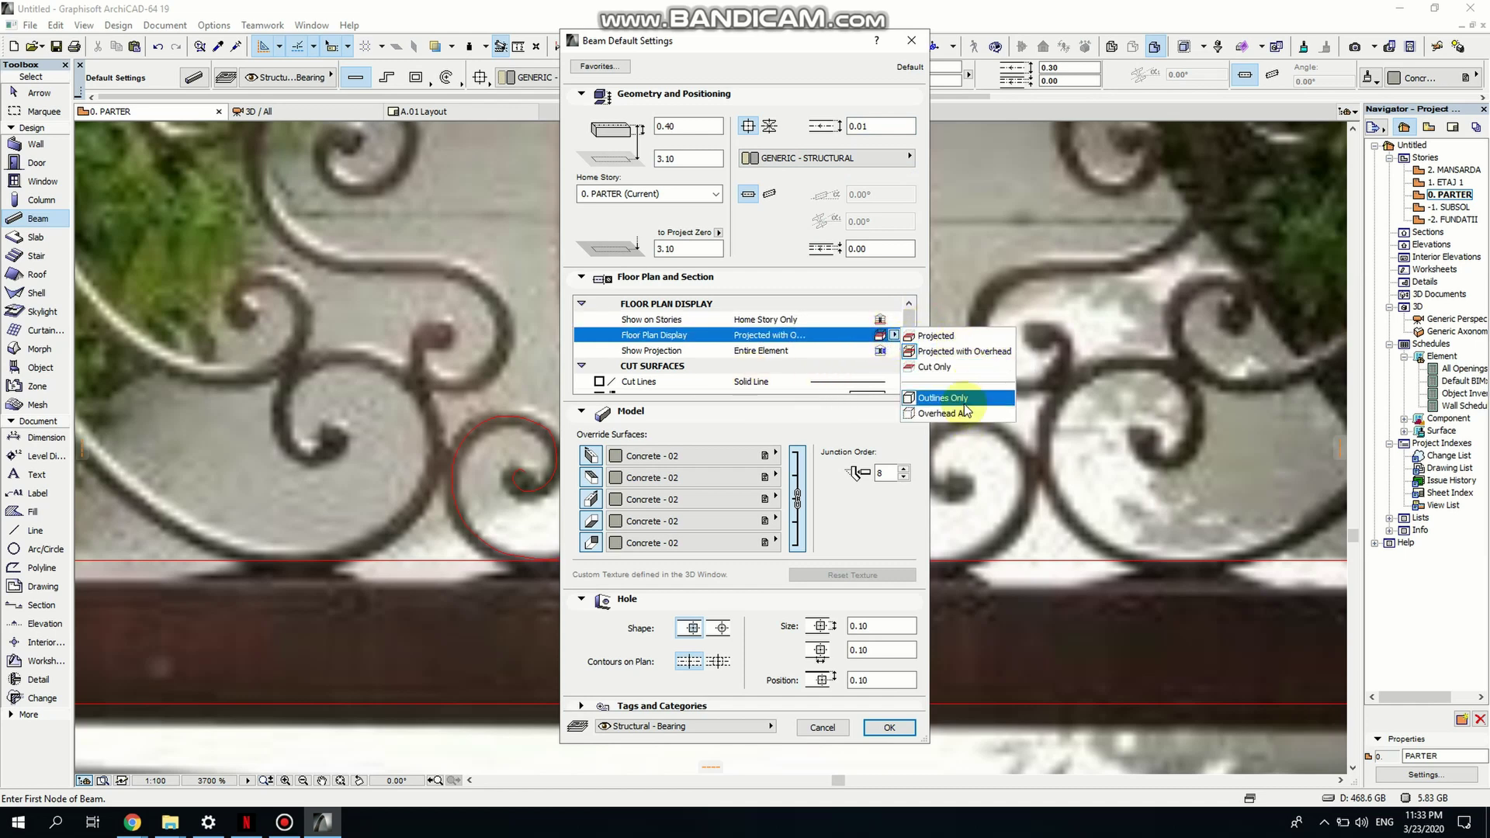
left_click(947, 398)
scroll(811, 361, "down", 2)
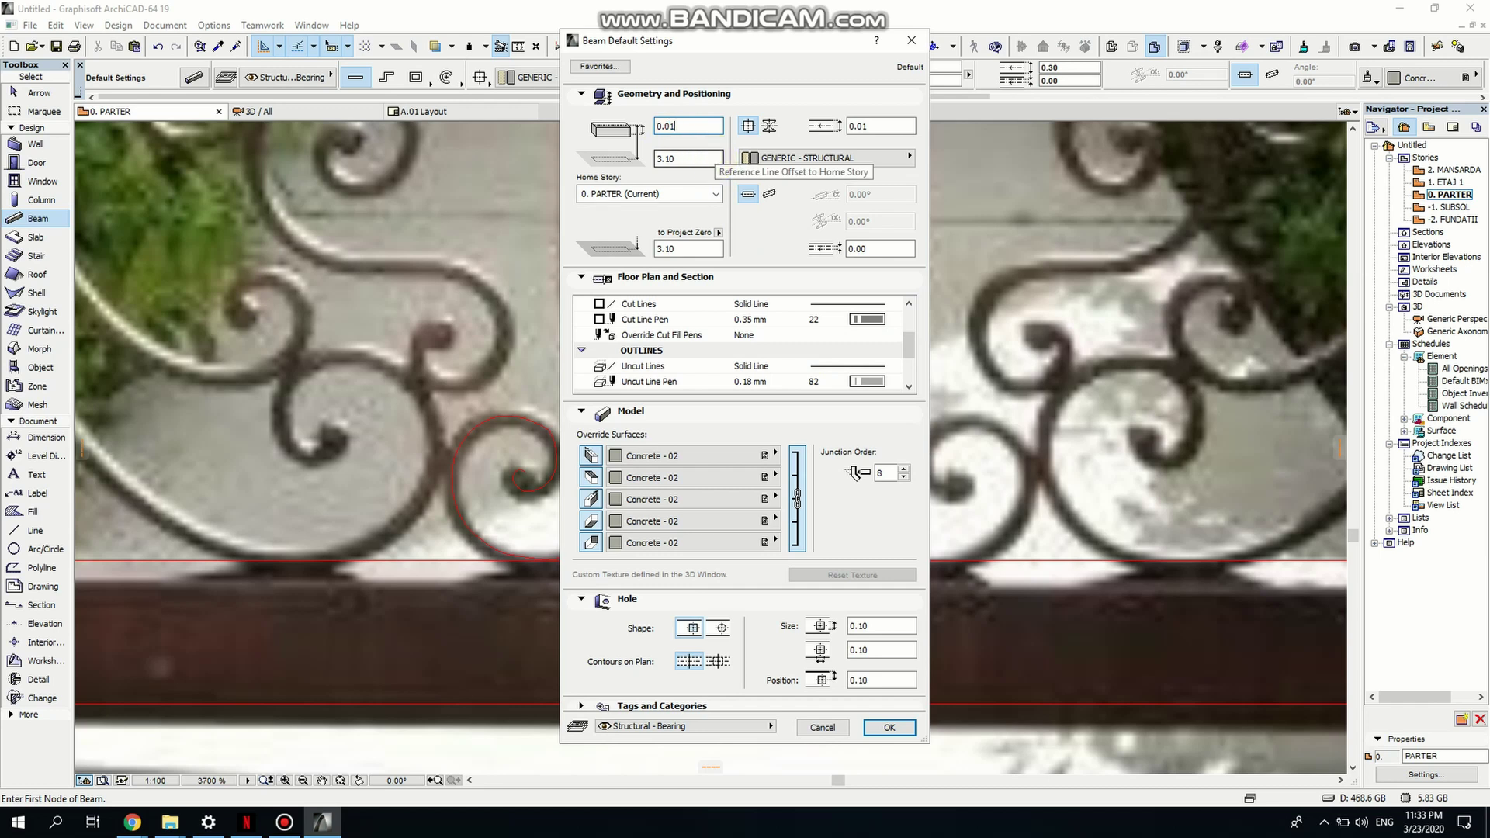
Set the default beam's elevation to 0 and its override surfaces to Metal - Iron, and accept the settings.
left_click(681, 159)
type("0")
left_click(754, 458)
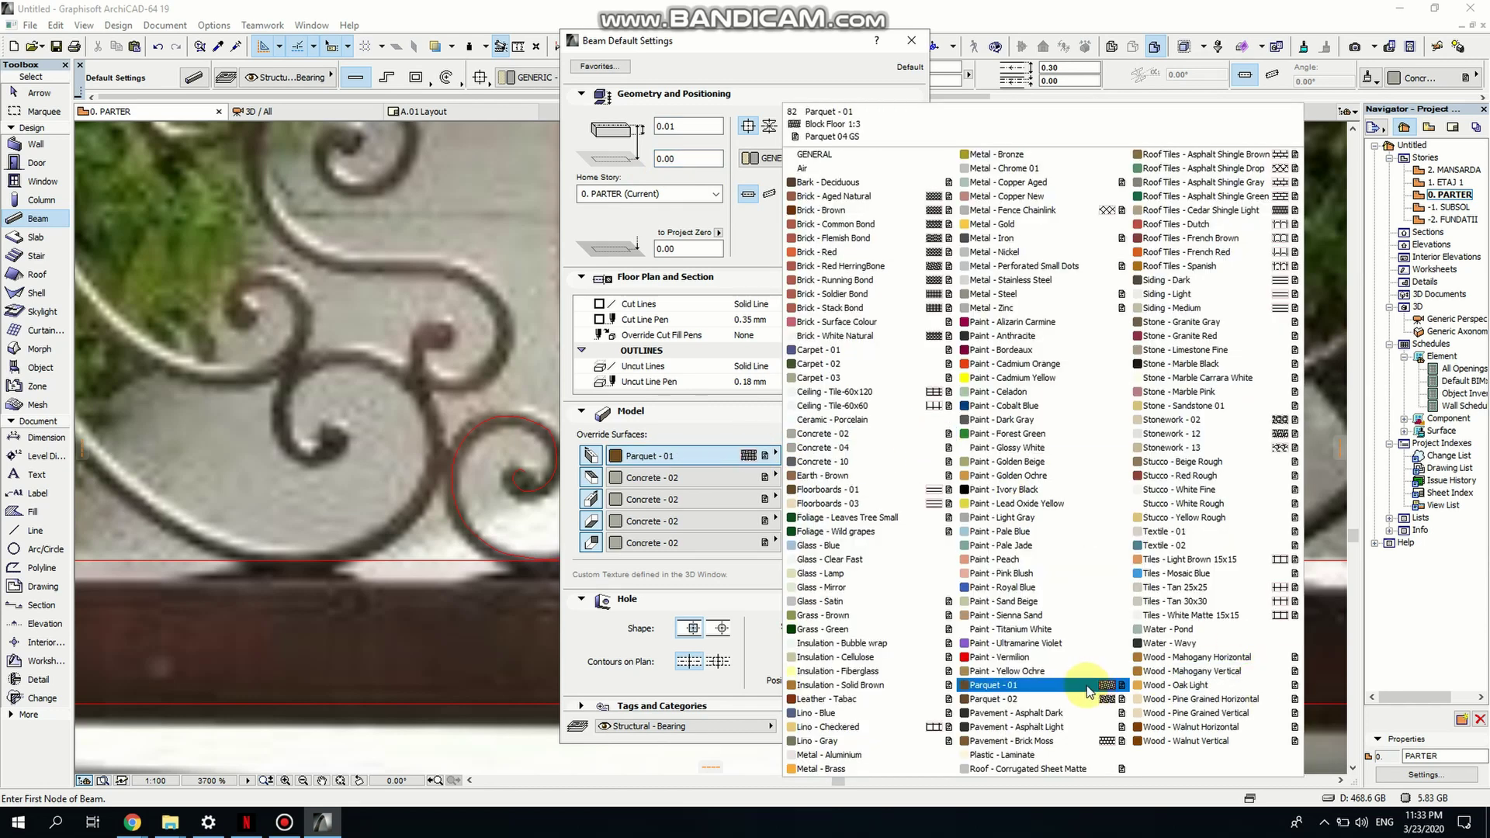
left_click(1008, 237)
left_click(890, 726)
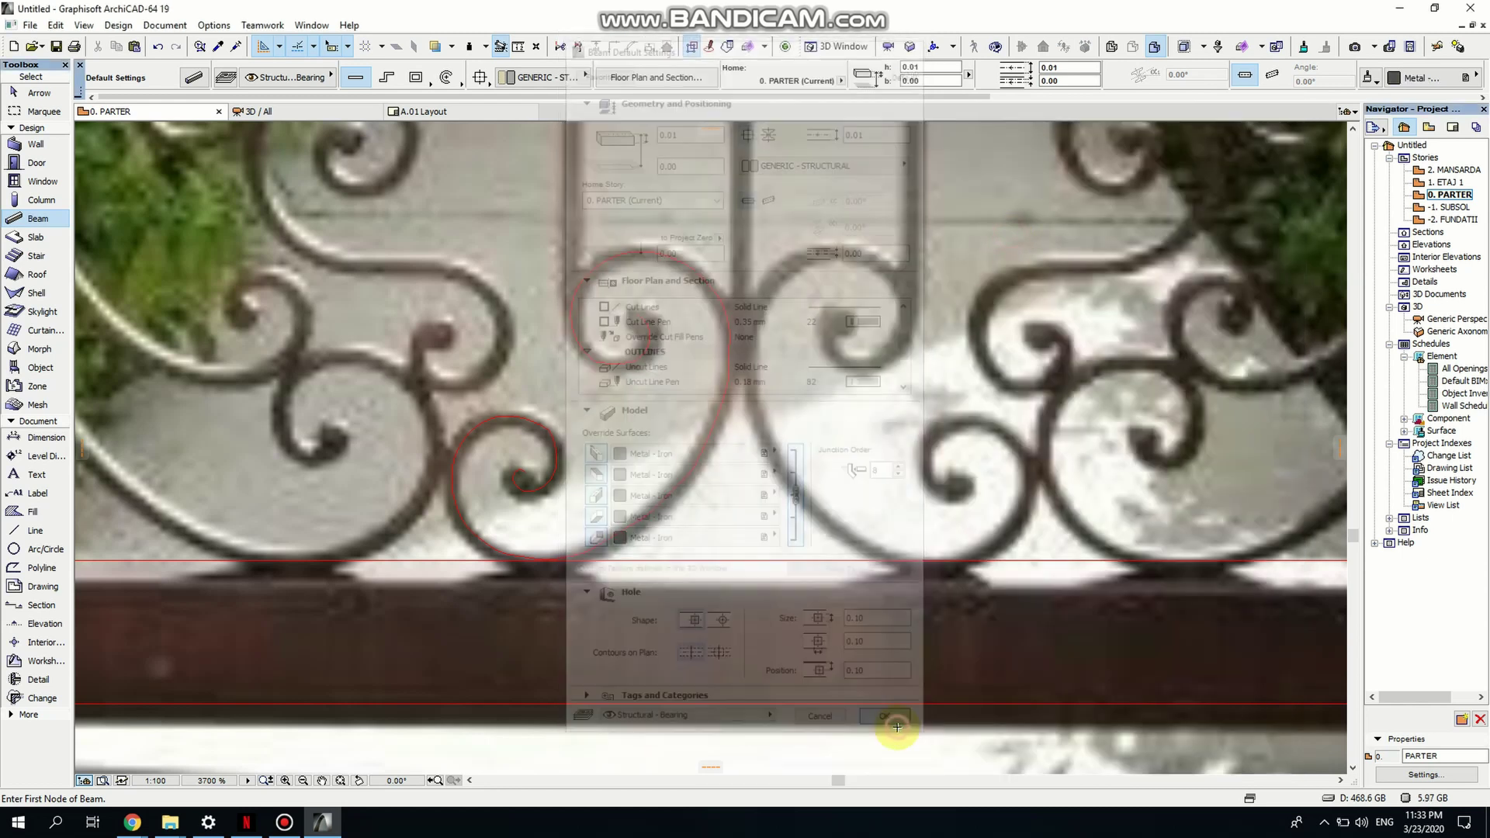
Generate thin beams along the traced double-curl polyline with the Magic Wand.
key("Escape")
left_click(520, 415)
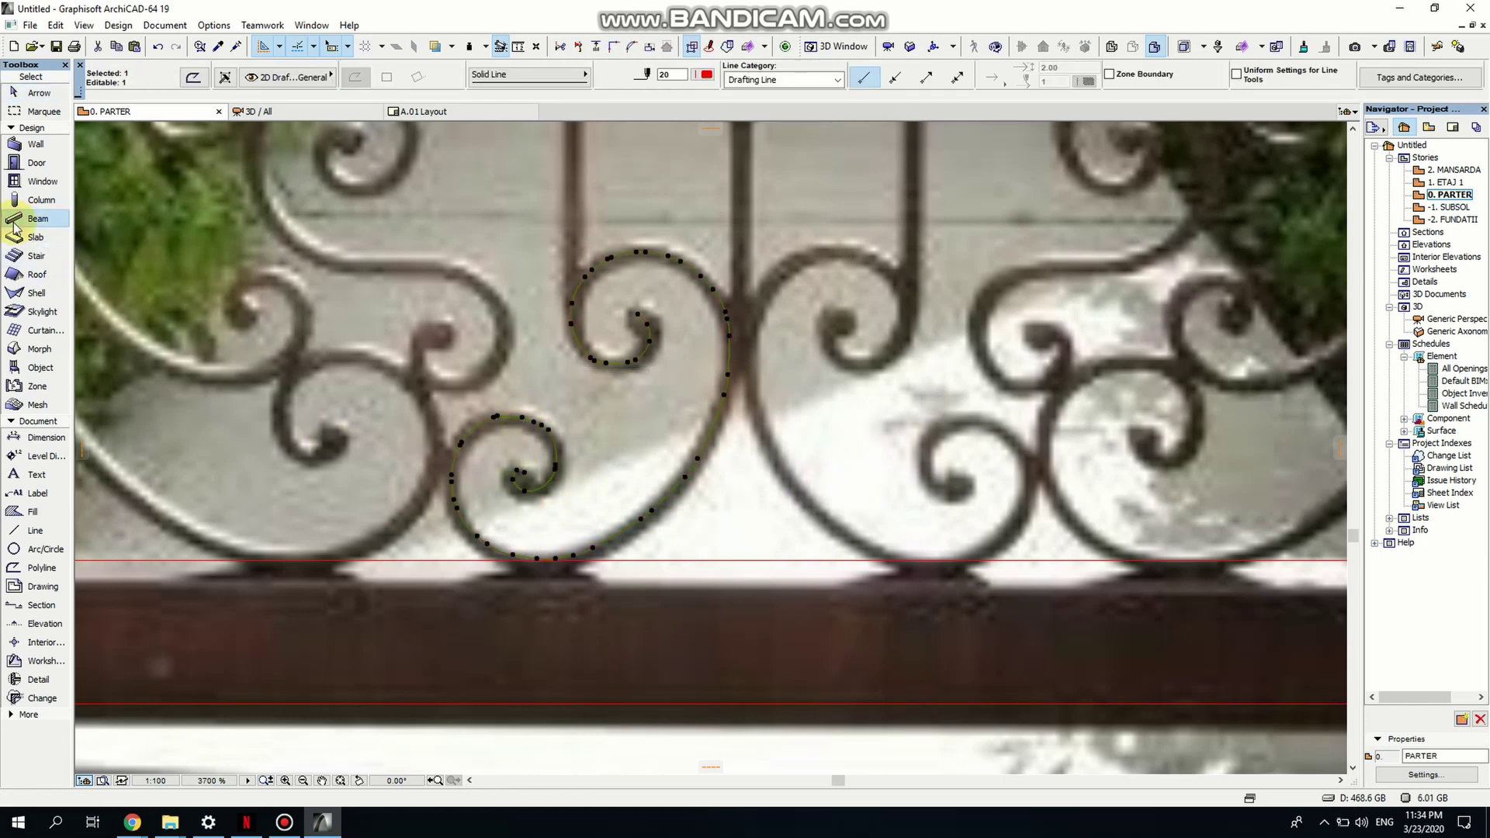
scroll(573, 461, "up", 4)
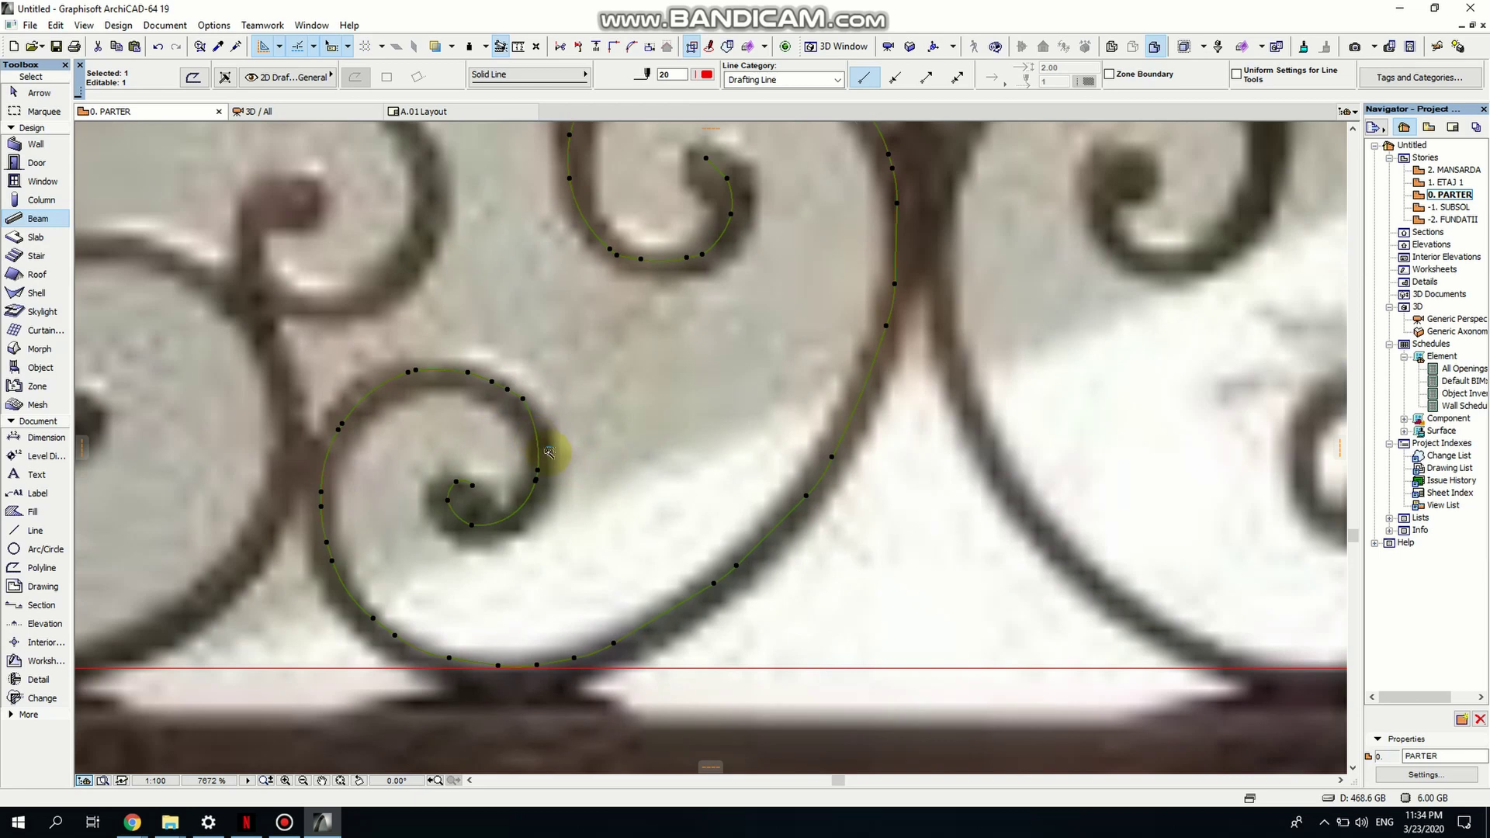
left_click(548, 451)
scroll(549, 458, "down", 2)
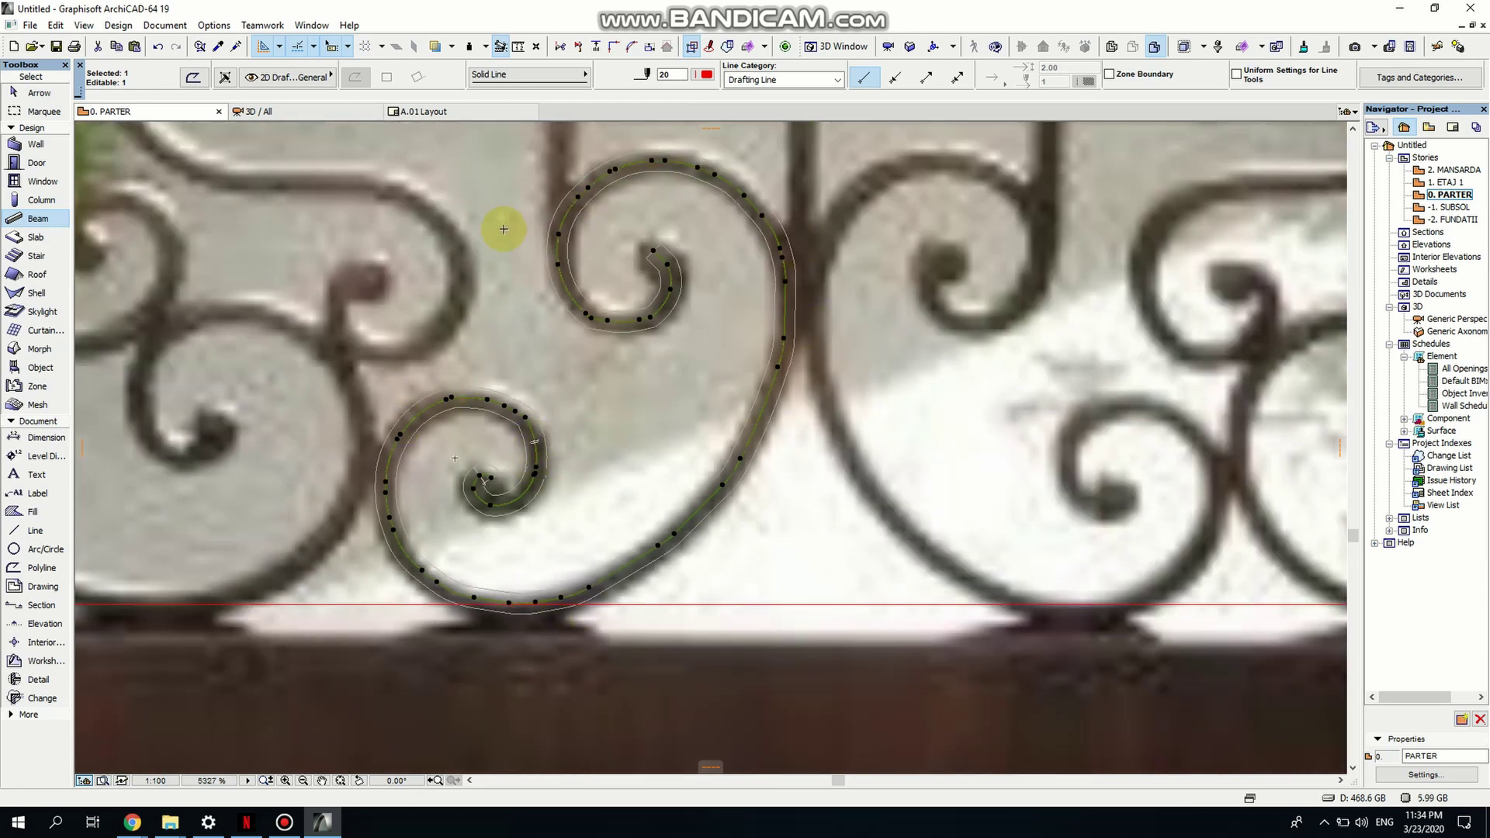
Examine the new iron scroll against the wooden frame in 3D, and return to the 0. PARTER plan with the polyline deselected.
double_click(1465, 322)
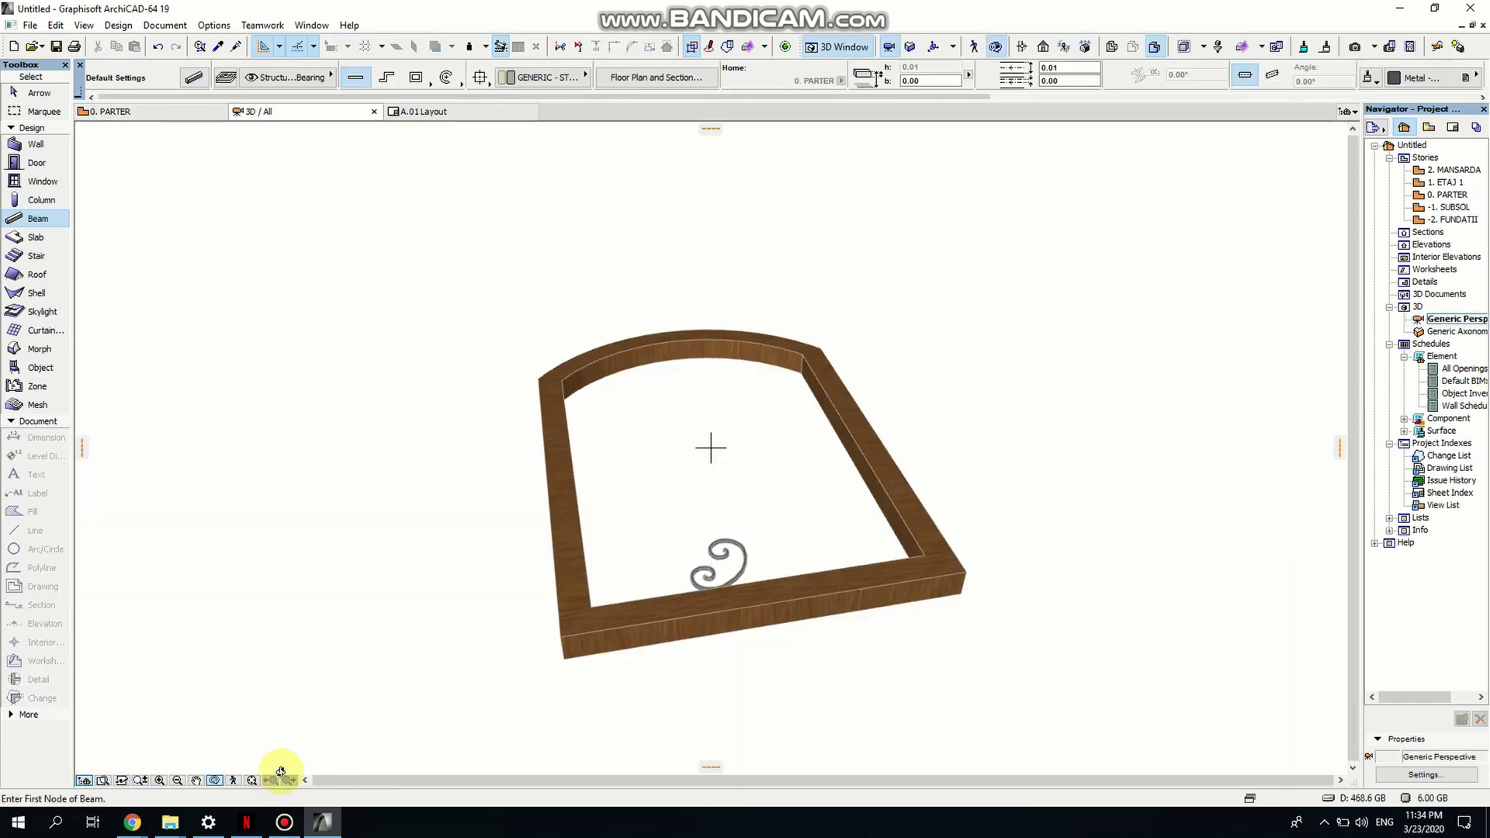
left_click_drag(781, 532, 684, 662)
scroll(724, 647, "up", 3)
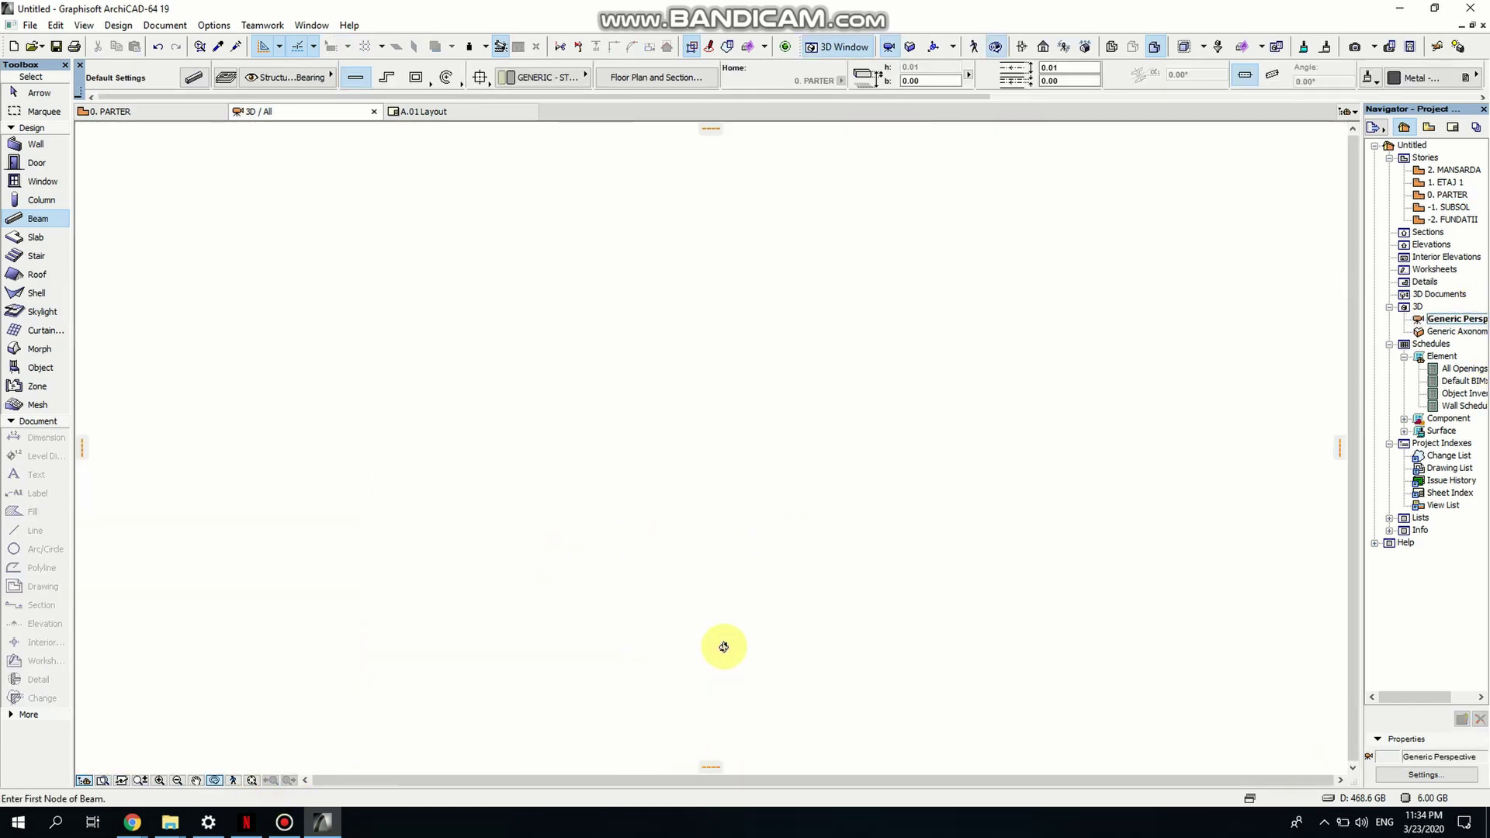
left_click_drag(739, 580, 720, 512)
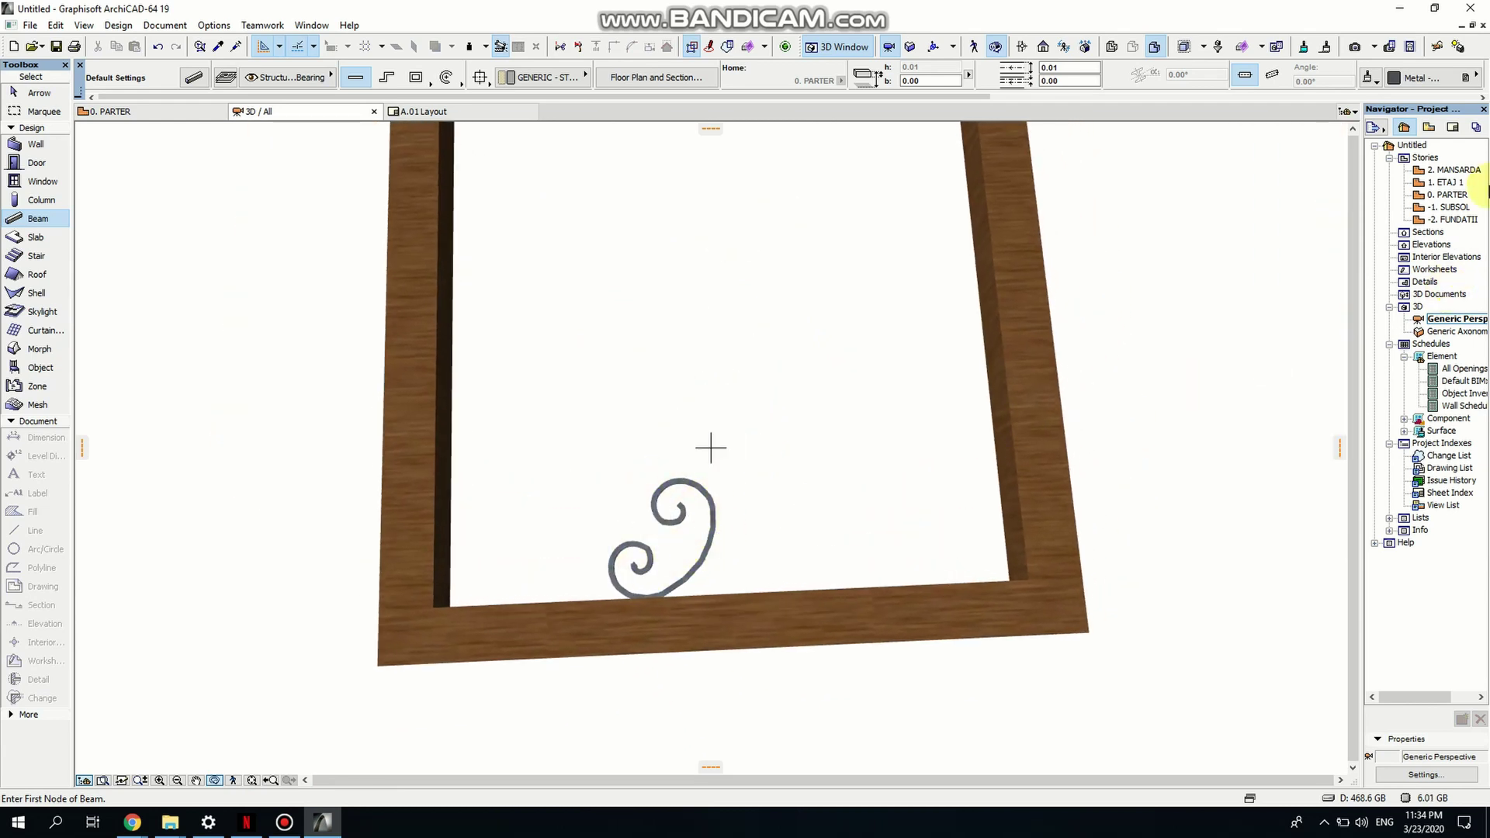
double_click(1450, 196)
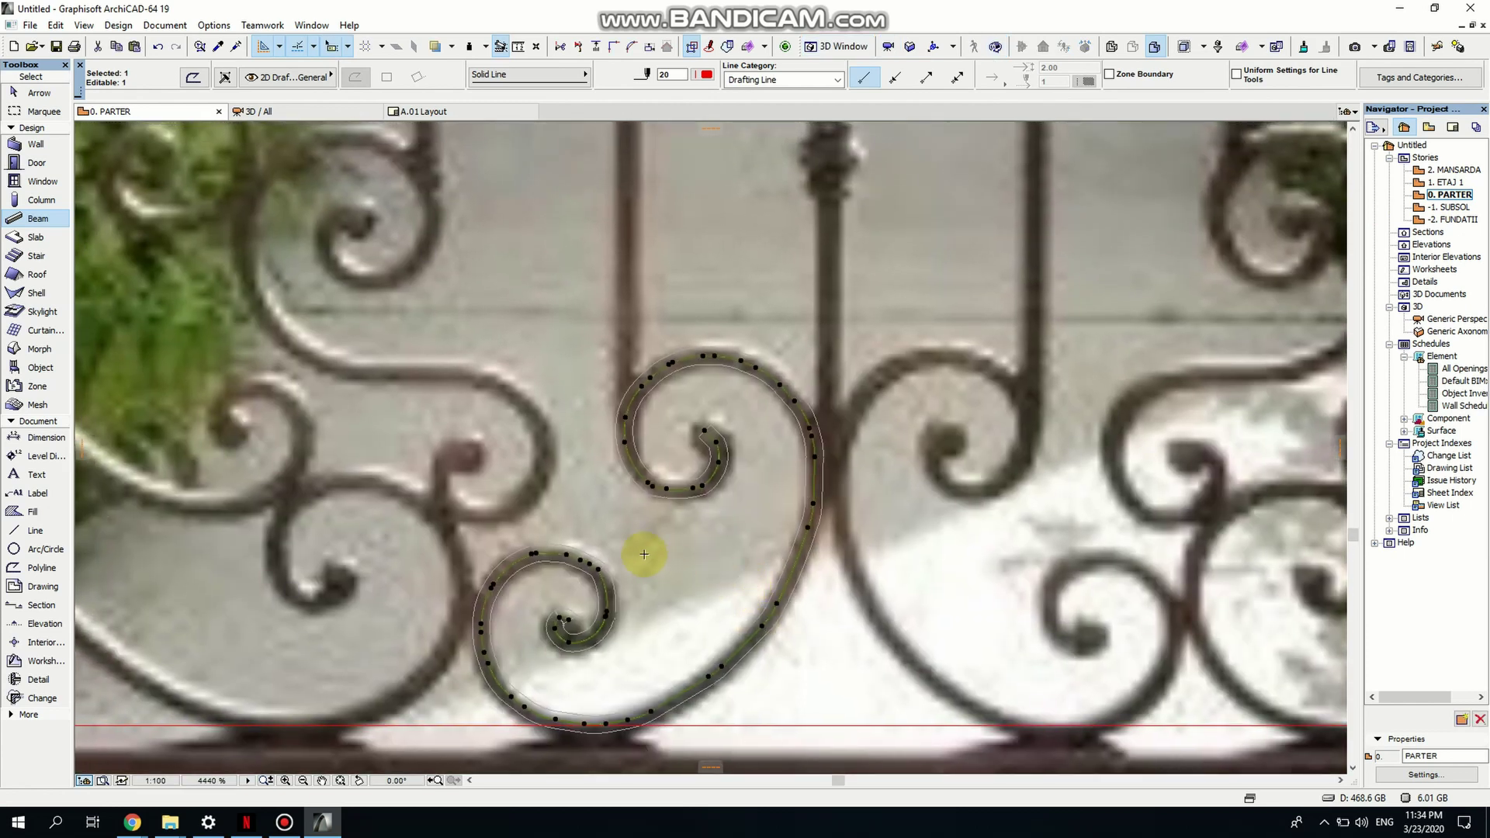
middle_click_drag(698, 563, 862, 531)
key("Escape")
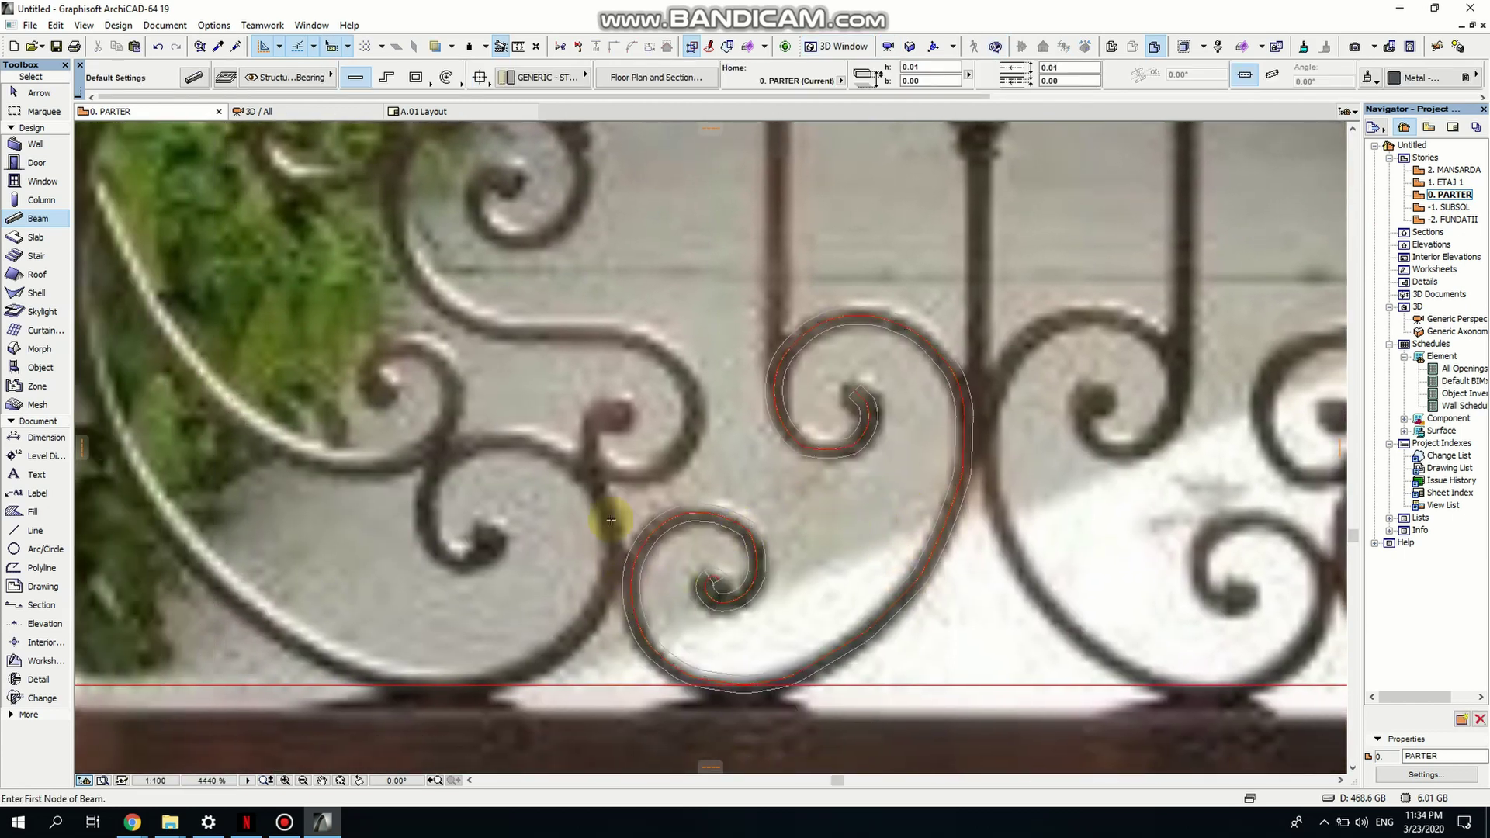
scroll(644, 488, "down", 1)
middle_click_drag(772, 439, 813, 512)
scroll(511, 398, "down", 4)
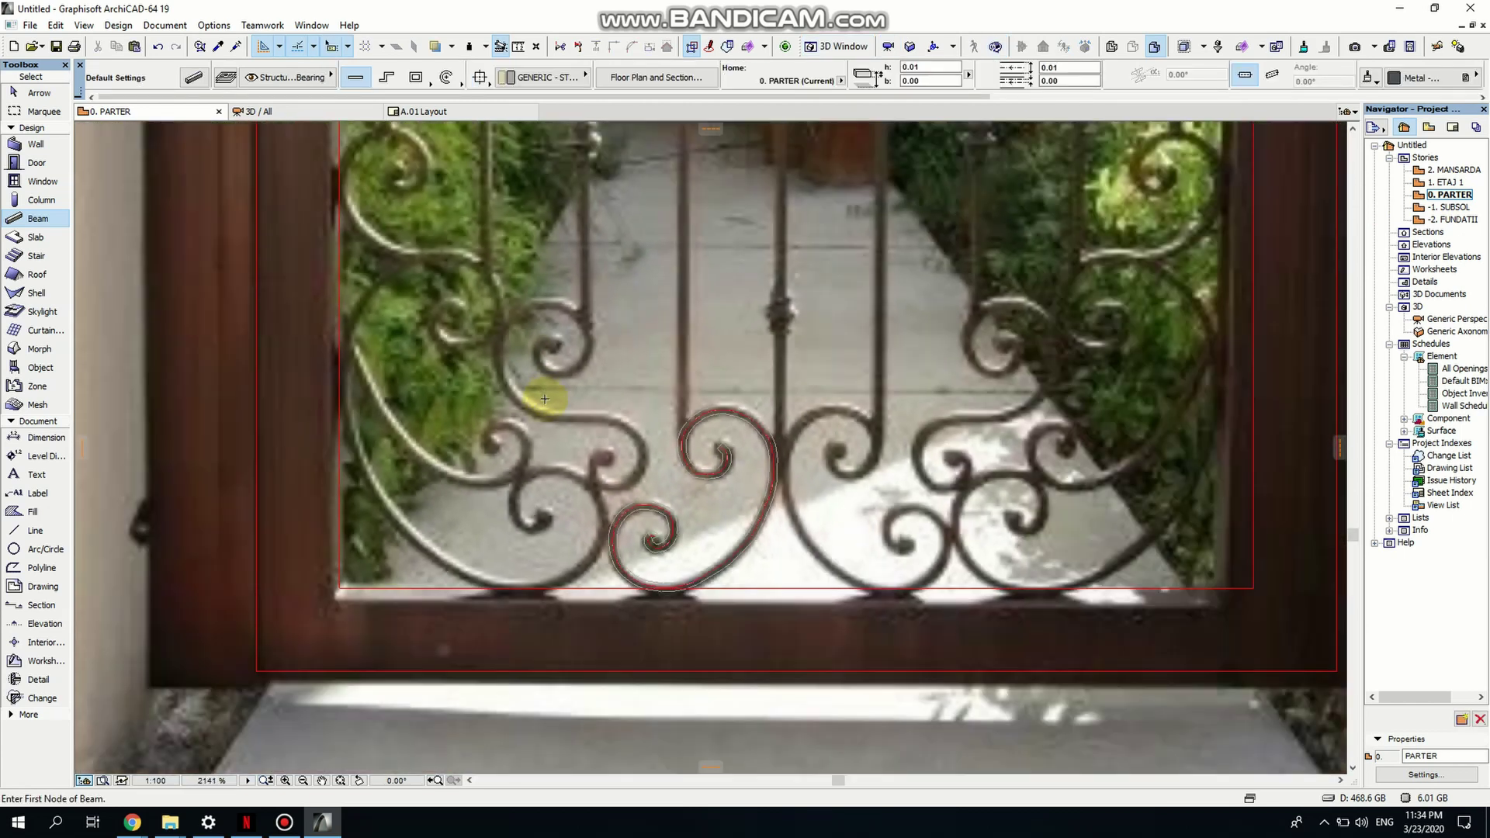
scroll(650, 501, "up", 2)
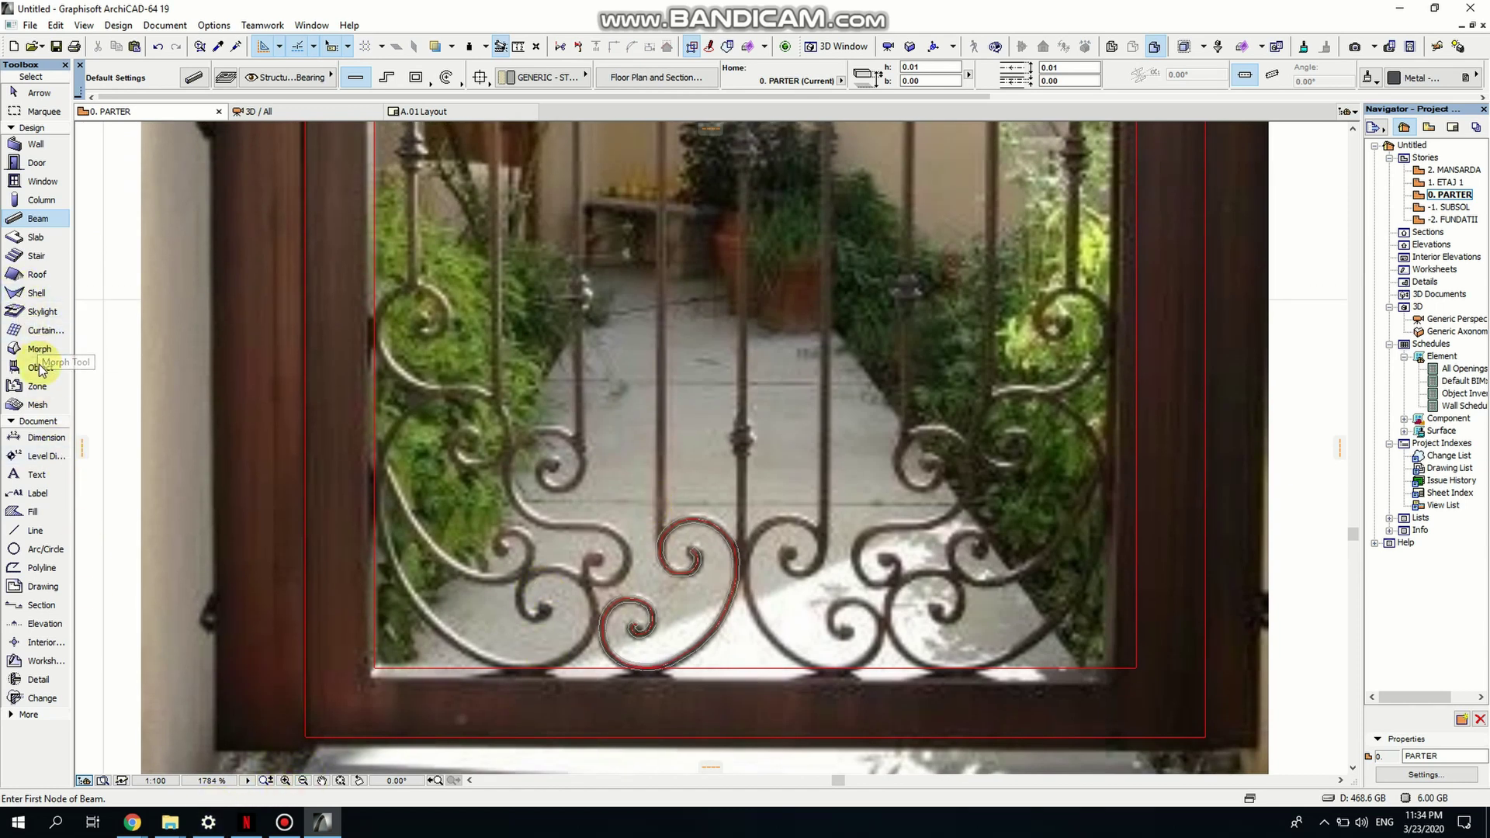
Start a polyline tracing the lower curl and nearly horizontal bar of the S-shaped scroll left of the finished one.
left_click(42, 567)
scroll(565, 615, "up", 6)
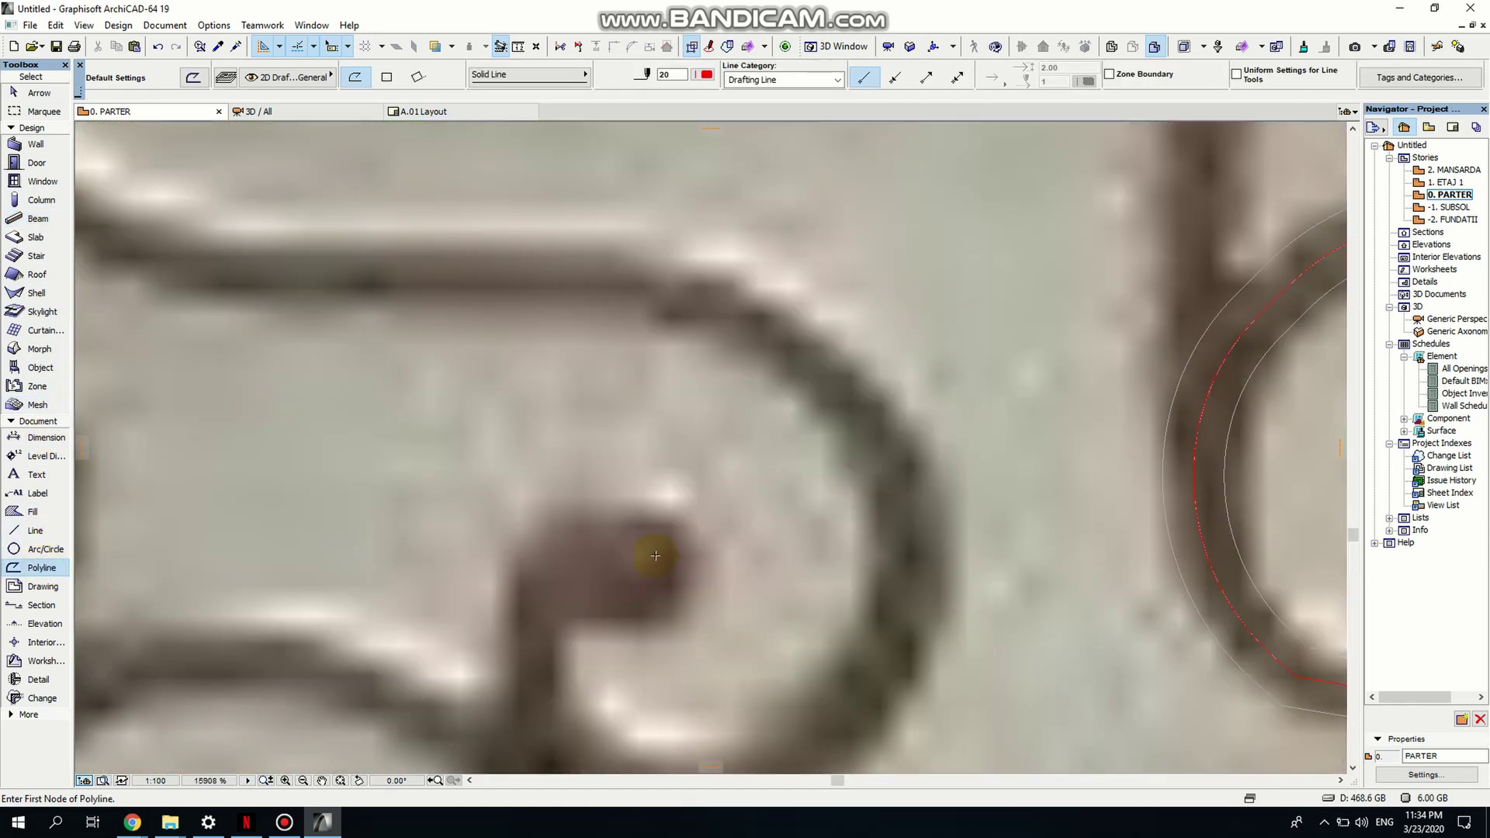
left_click(655, 556)
left_click(544, 593)
middle_click_drag(502, 645, 419, 501)
left_click(453, 579)
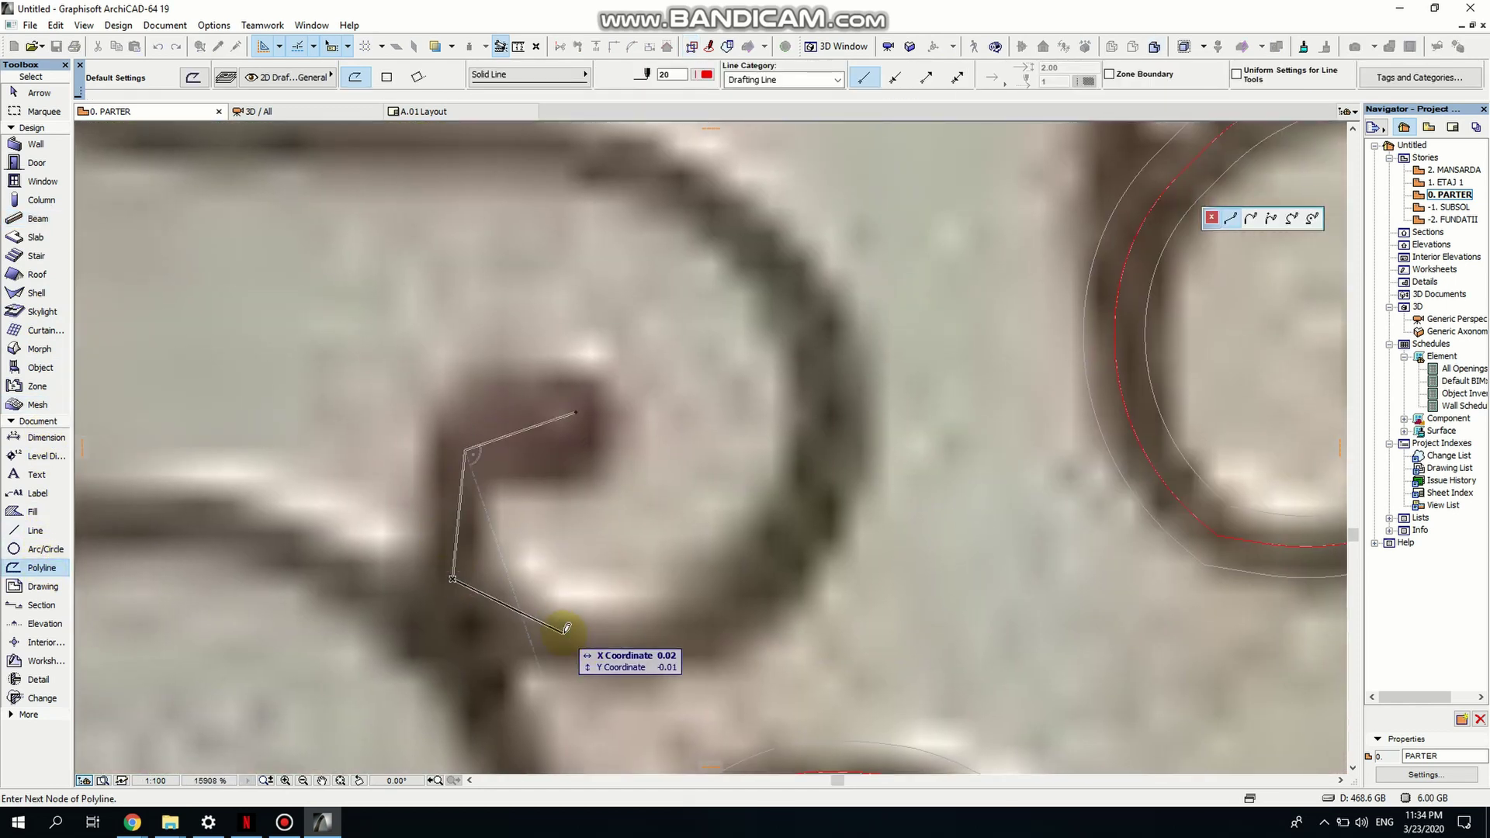
left_click(589, 634)
left_click(752, 582)
left_click(839, 382)
middle_click_drag(716, 238, 905, 486)
left_click(838, 402)
left_click(466, 375)
Continue the S-scroll polyline up its left bend and over the top of the upper curl.
middle_click_drag(229, 319, 691, 492)
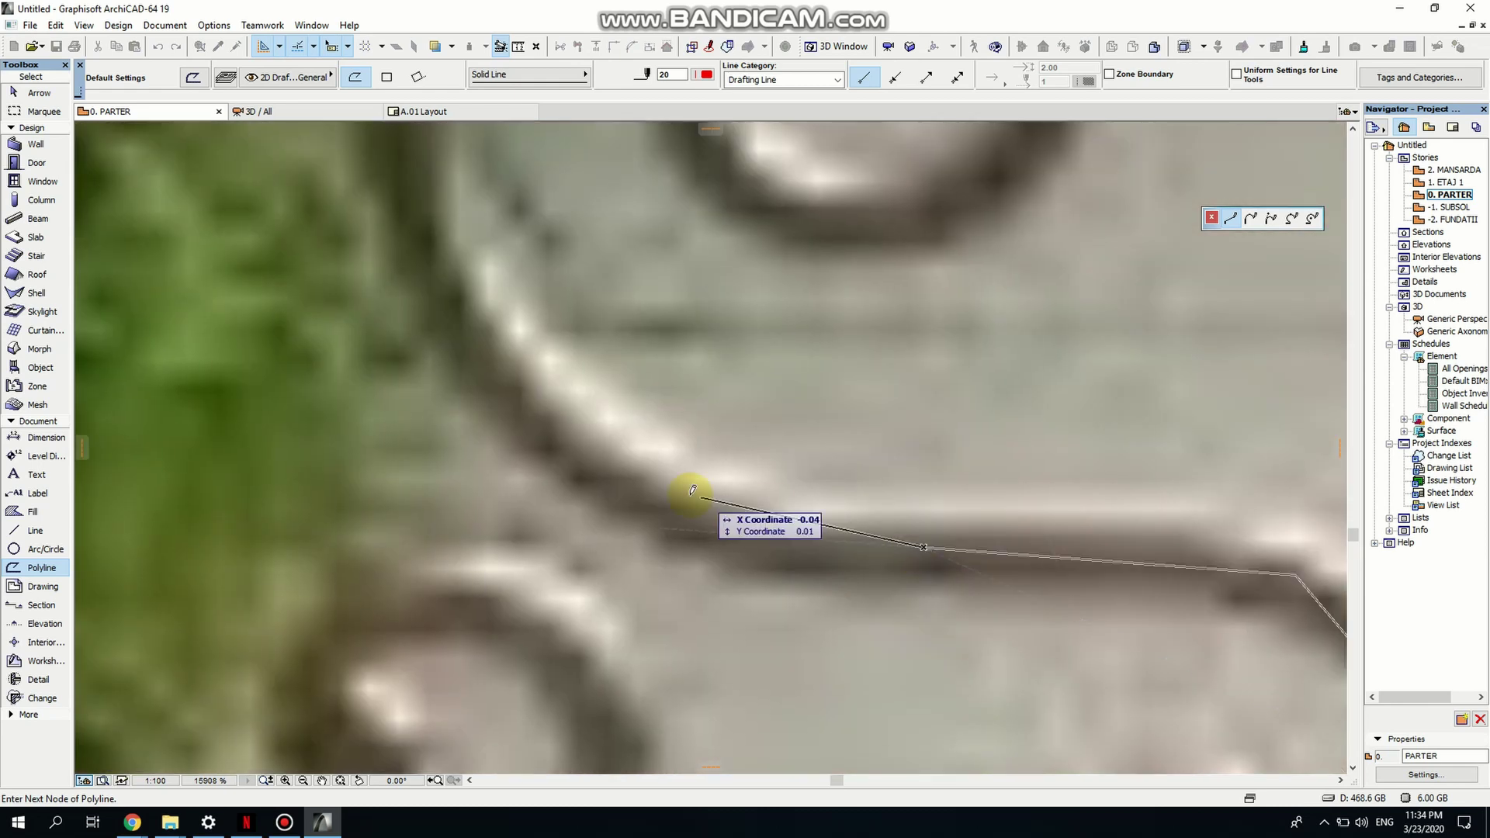
left_click(691, 492)
middle_click_drag(492, 244, 585, 468)
left_click(585, 469)
middle_click_drag(585, 134, 660, 392)
scroll(660, 392, "up", 1)
left_click(659, 392)
middle_click_drag(1002, 168, 766, 273)
left_click(766, 272)
left_click(1081, 387)
Trace the inner spiral of the upper curl and finish the S-scroll polyline at its centre.
middle_click_drag(1082, 387, 790, 45)
left_click(896, 330)
left_click(636, 554)
left_click(421, 419)
left_click(505, 261)
double_click(627, 299)
key("Escape")
Curve the four inner segments of the S-scroll's upper curl and adjust the node at its lowest point.
left_click(568, 283)
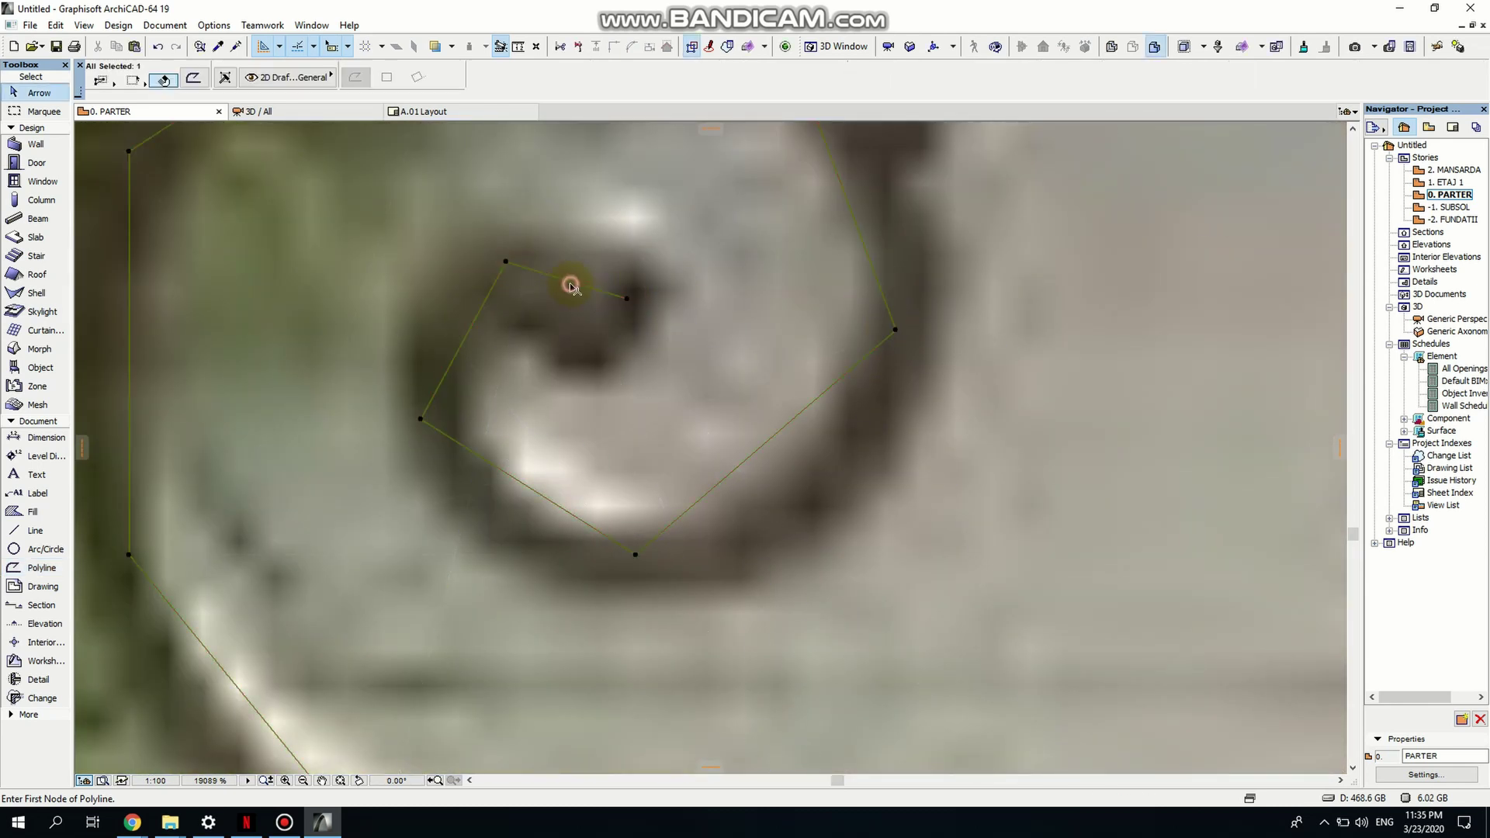
left_click(569, 282)
left_click(582, 256)
left_click(473, 323)
left_click(443, 320)
left_click(523, 482)
left_click(506, 519)
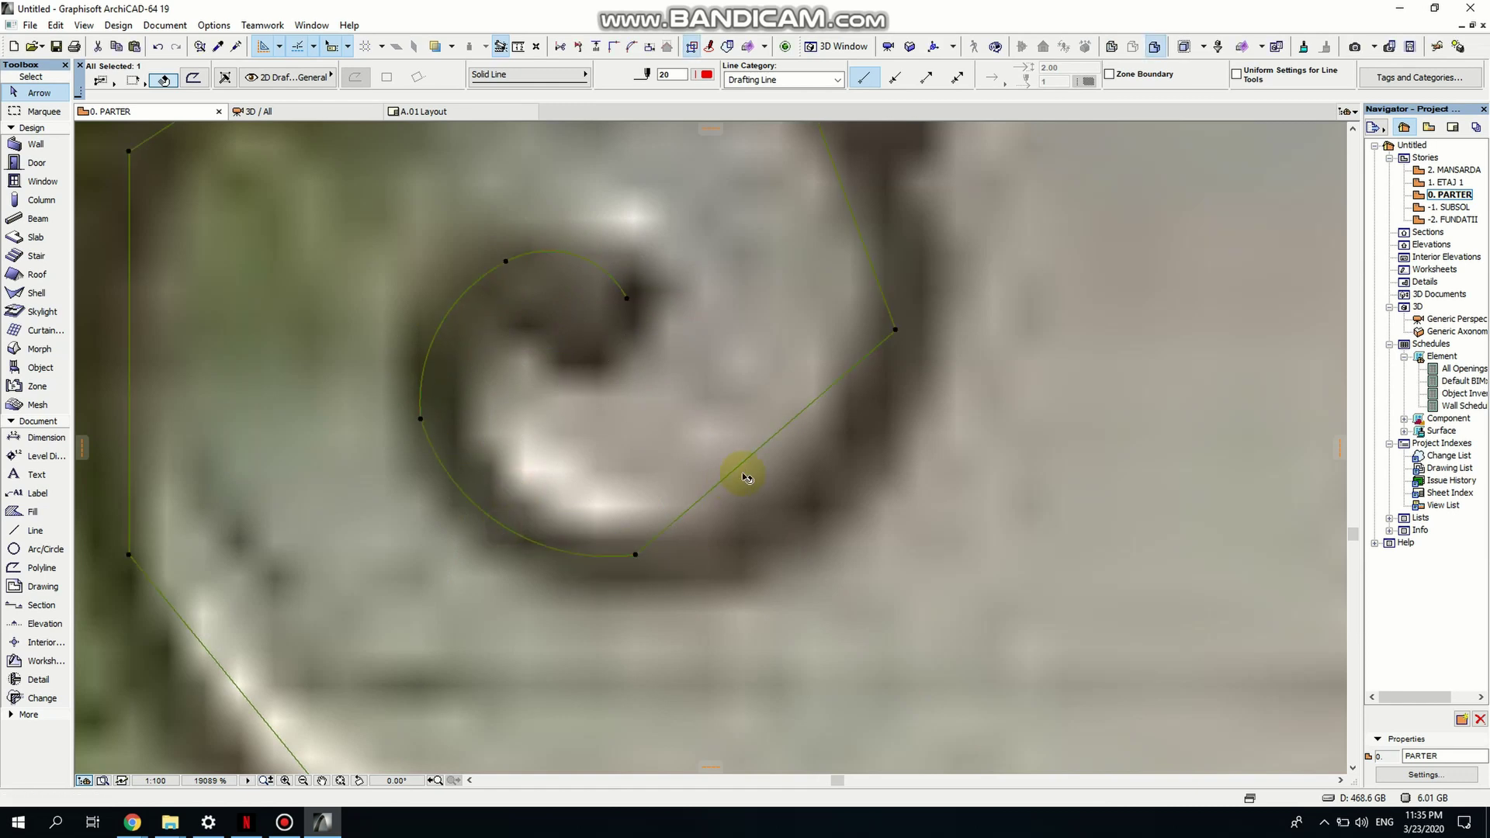
left_click(729, 473)
left_click(761, 490)
left_click(636, 555)
left_click(625, 568)
Curve the right, top and upper-left outer segments of the S-scroll's upper curl to follow the photo.
scroll(828, 277, "up", 1)
middle_click_drag(827, 277, 761, 738)
left_click(763, 585)
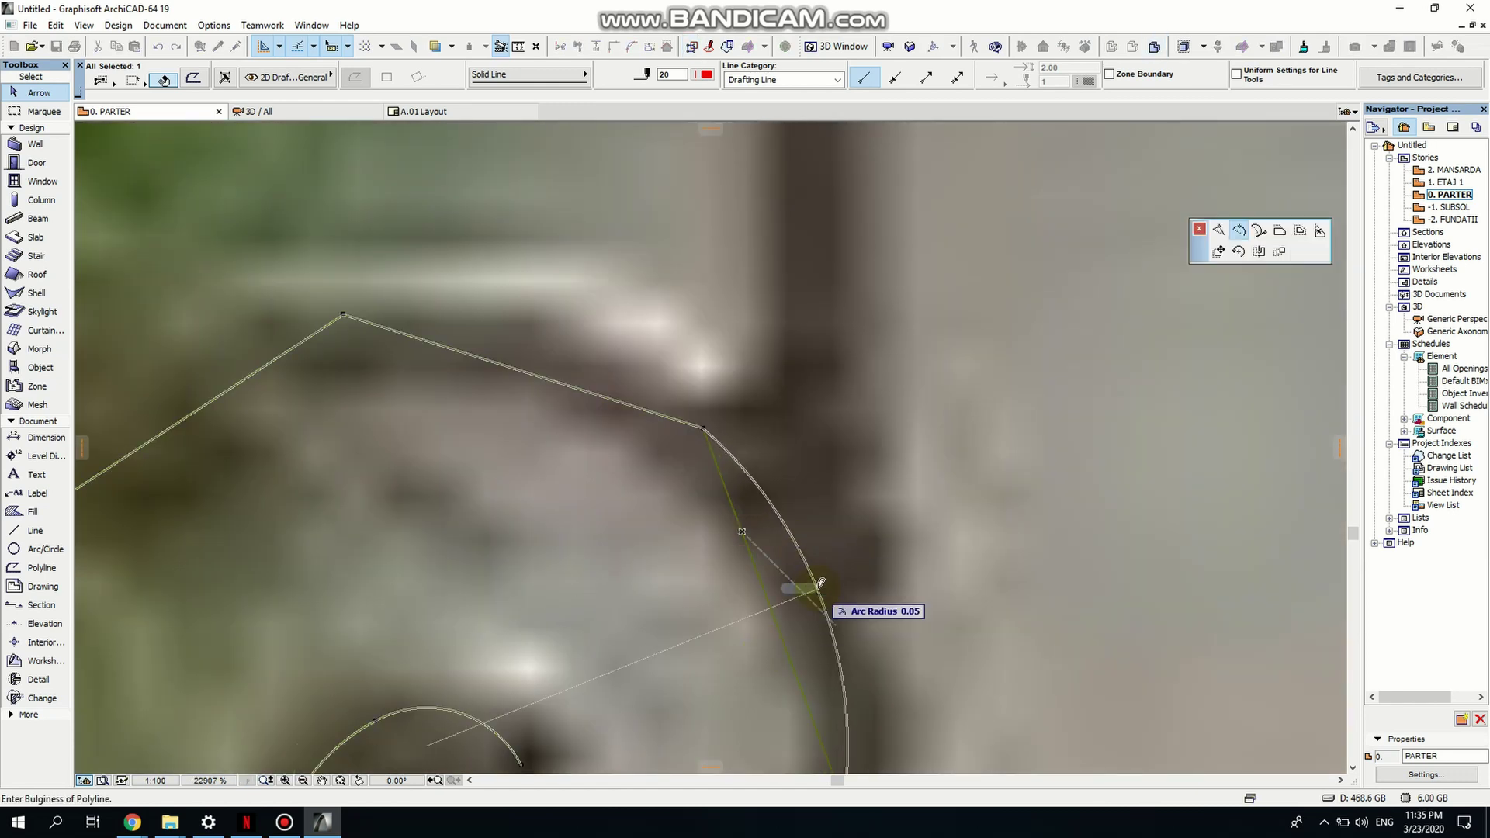
left_click(817, 589)
scroll(798, 521, "down", 6)
left_click(697, 470)
left_click(706, 460)
left_click(574, 509)
left_click(558, 486)
Curve the S-scroll's left side and the segment below it, and readjust the upper curl's lower-right arc.
middle_click_drag(503, 638, 489, 470)
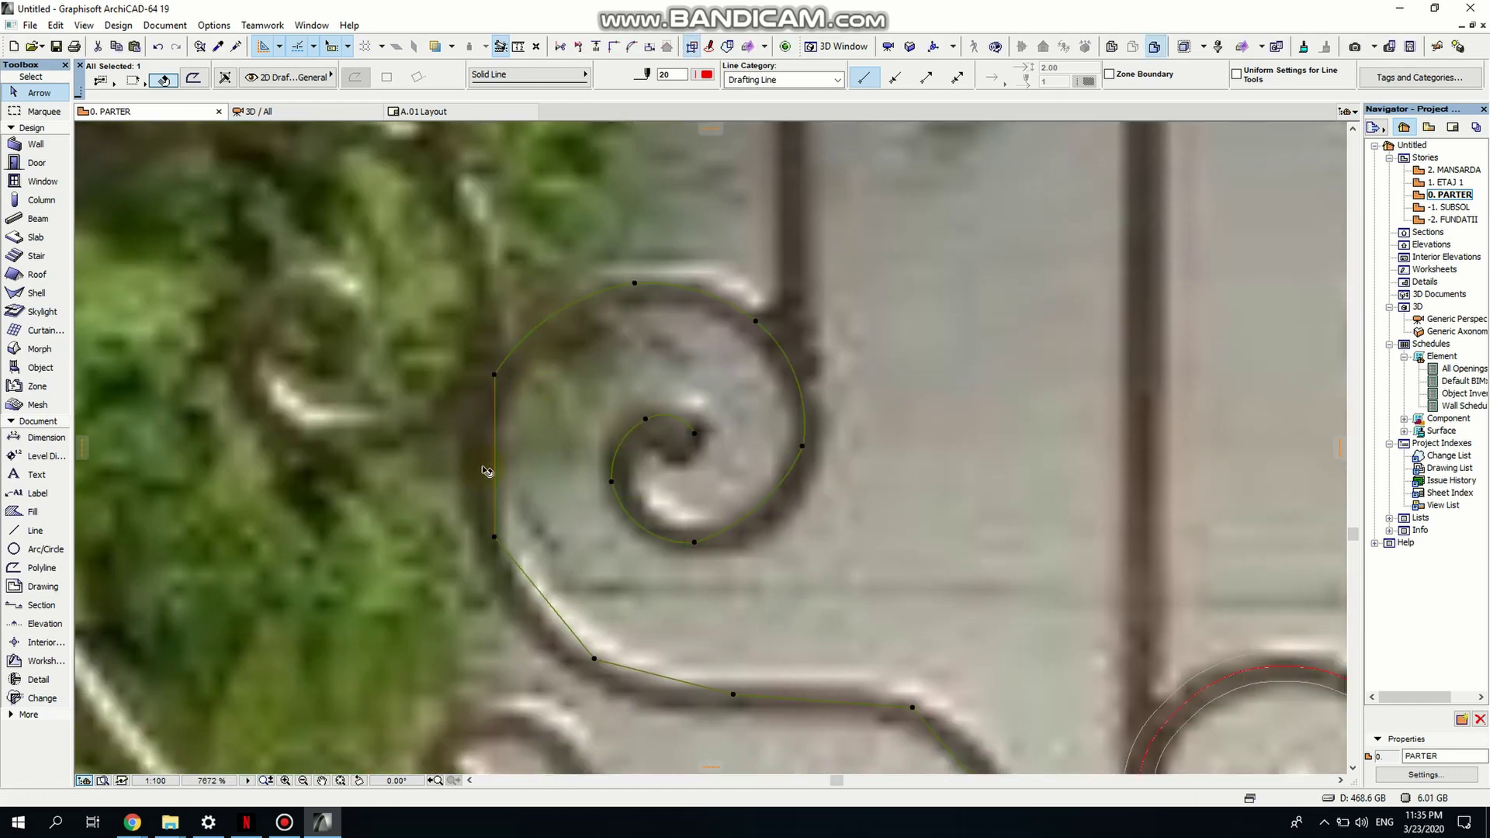
left_click(490, 471)
left_click(478, 465)
middle_click_drag(524, 593, 479, 400)
left_click(715, 319)
left_click(715, 319)
left_click(714, 319)
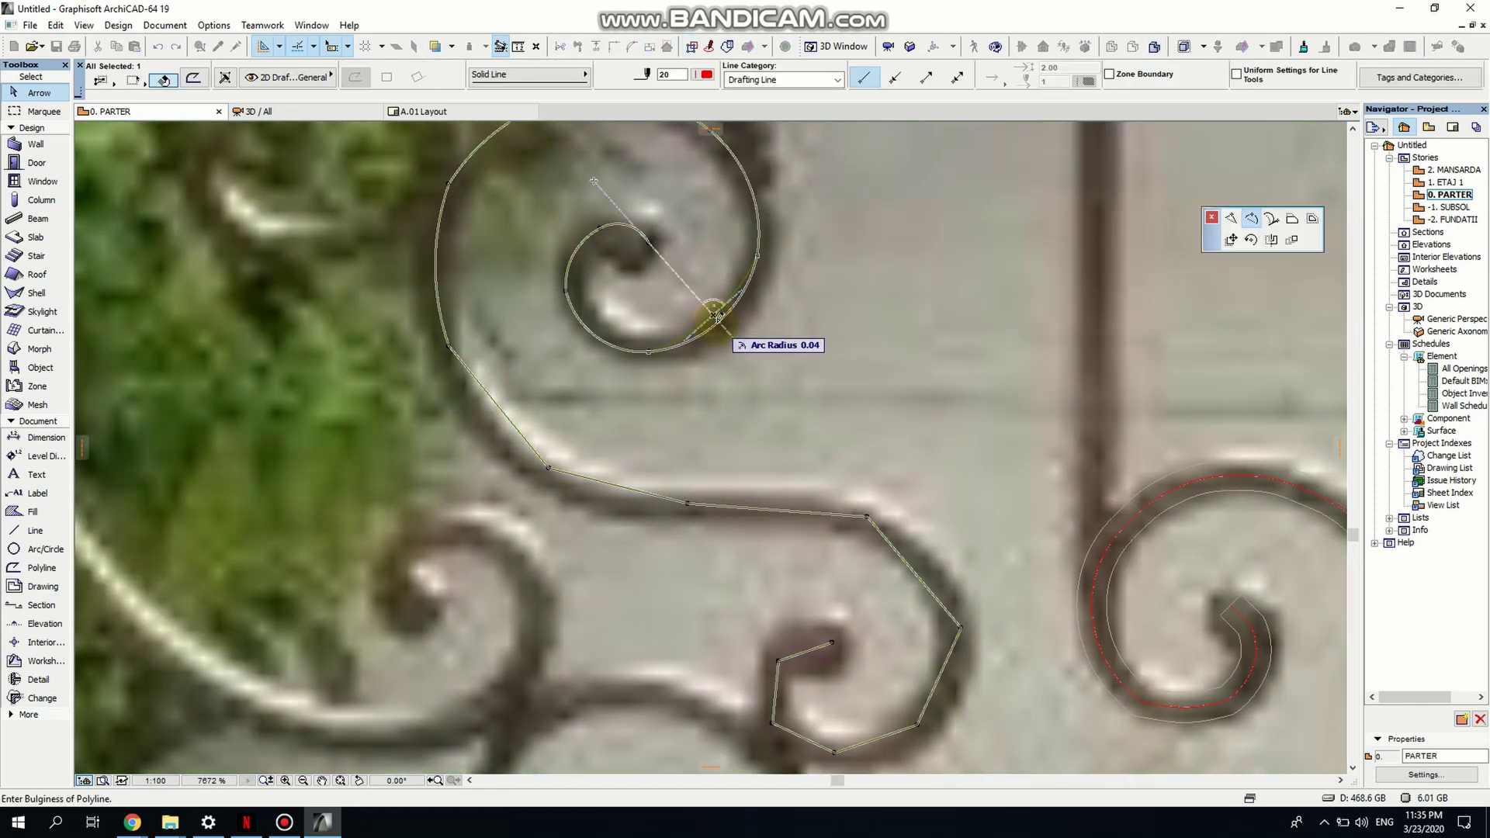
left_click(713, 319)
left_click(496, 406)
left_click(492, 409)
Curve the two outer right-hand segments of the S-scroll's lower curl.
scroll(683, 400, "down", 2, "shift")
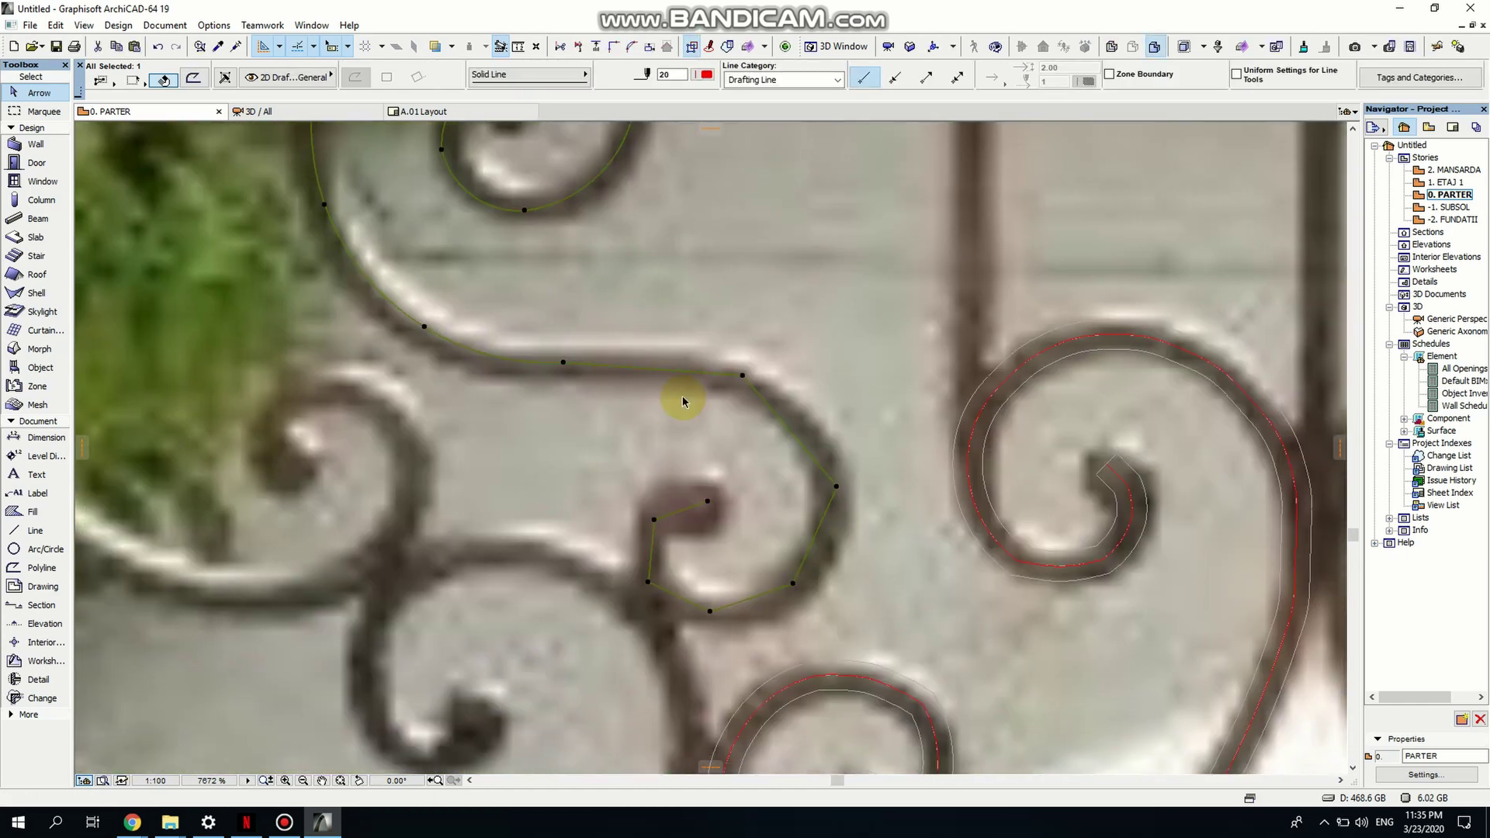
left_click(790, 430)
left_click(809, 423)
scroll(818, 548, "up", 1)
middle_click_drag(818, 549, 732, 386)
left_click(722, 385)
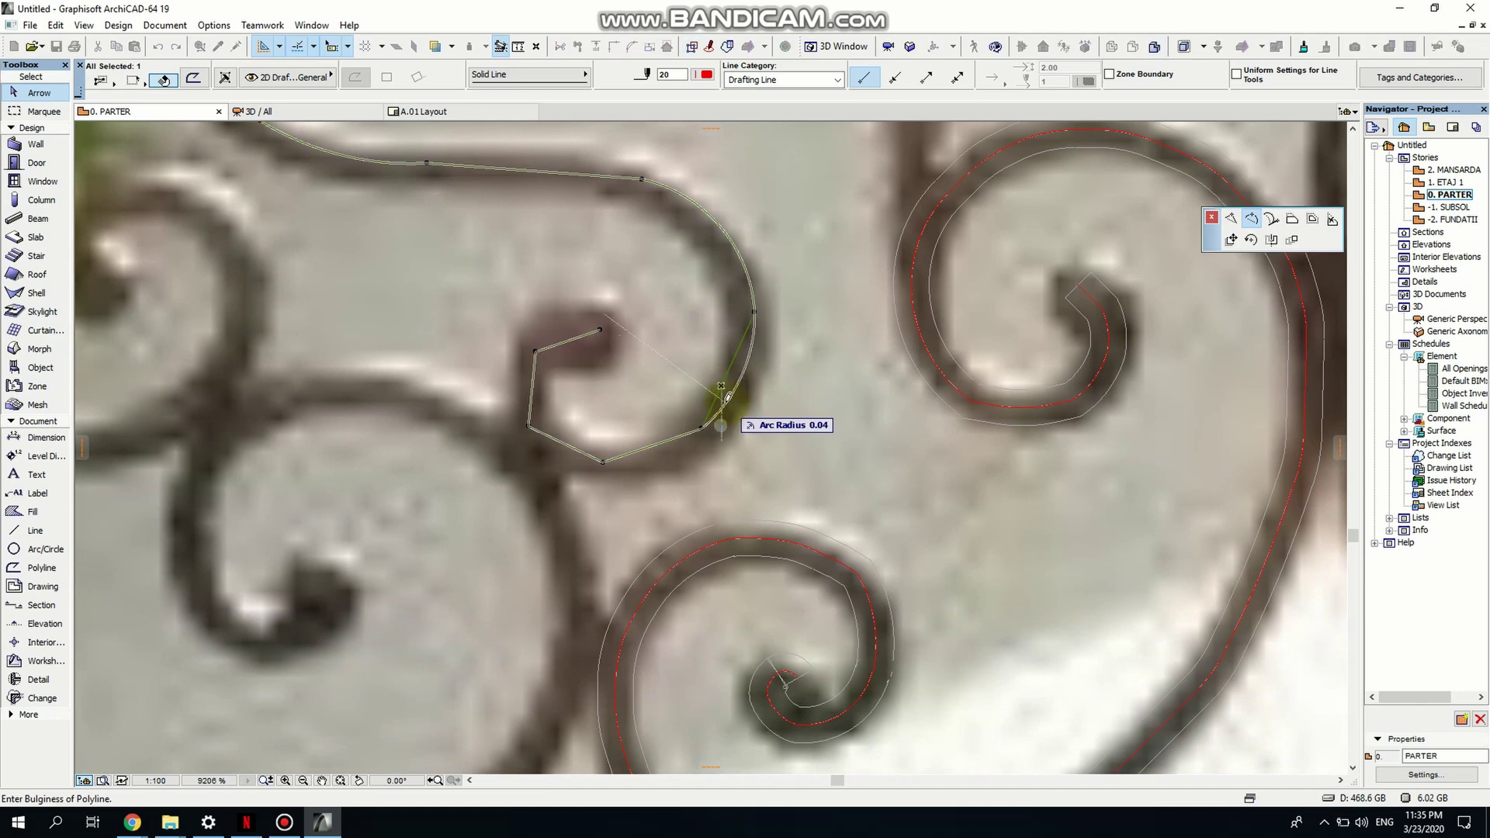
left_click(723, 404)
Curve the bottom and inner segments of the S-scroll's lower curl to complete its spiral end.
left_click(664, 442)
left_click(665, 451)
left_click(560, 443)
left_click(557, 451)
left_click(532, 396)
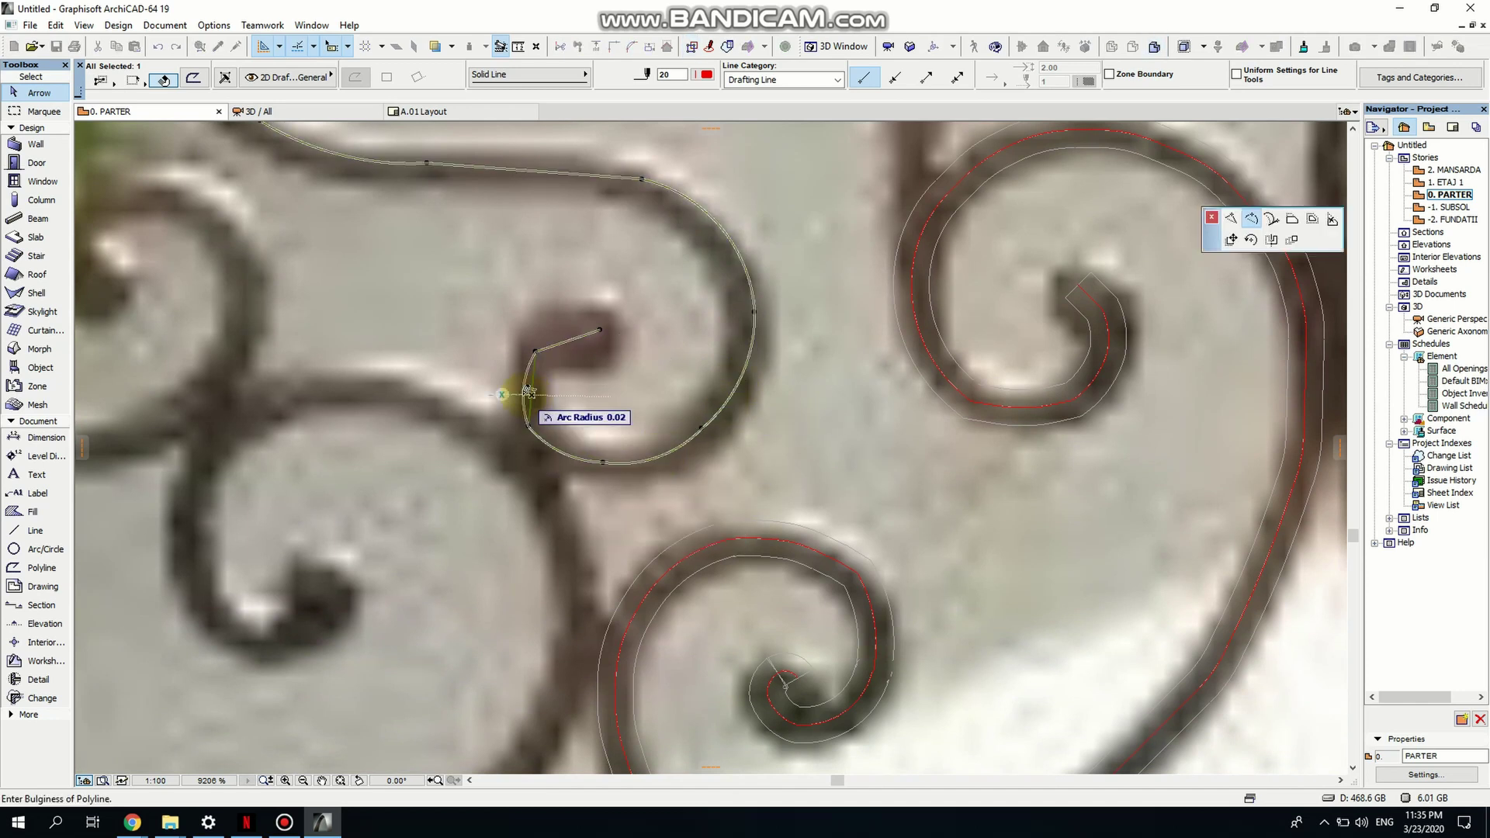
left_click(519, 392)
left_click(561, 343)
left_click(561, 341)
Generate thin beams along the S-scroll polyline, and check them in 3D before returning to the 0. PARTER plan.
scroll(616, 399, "down", 5)
scroll(638, 487, "up", 1)
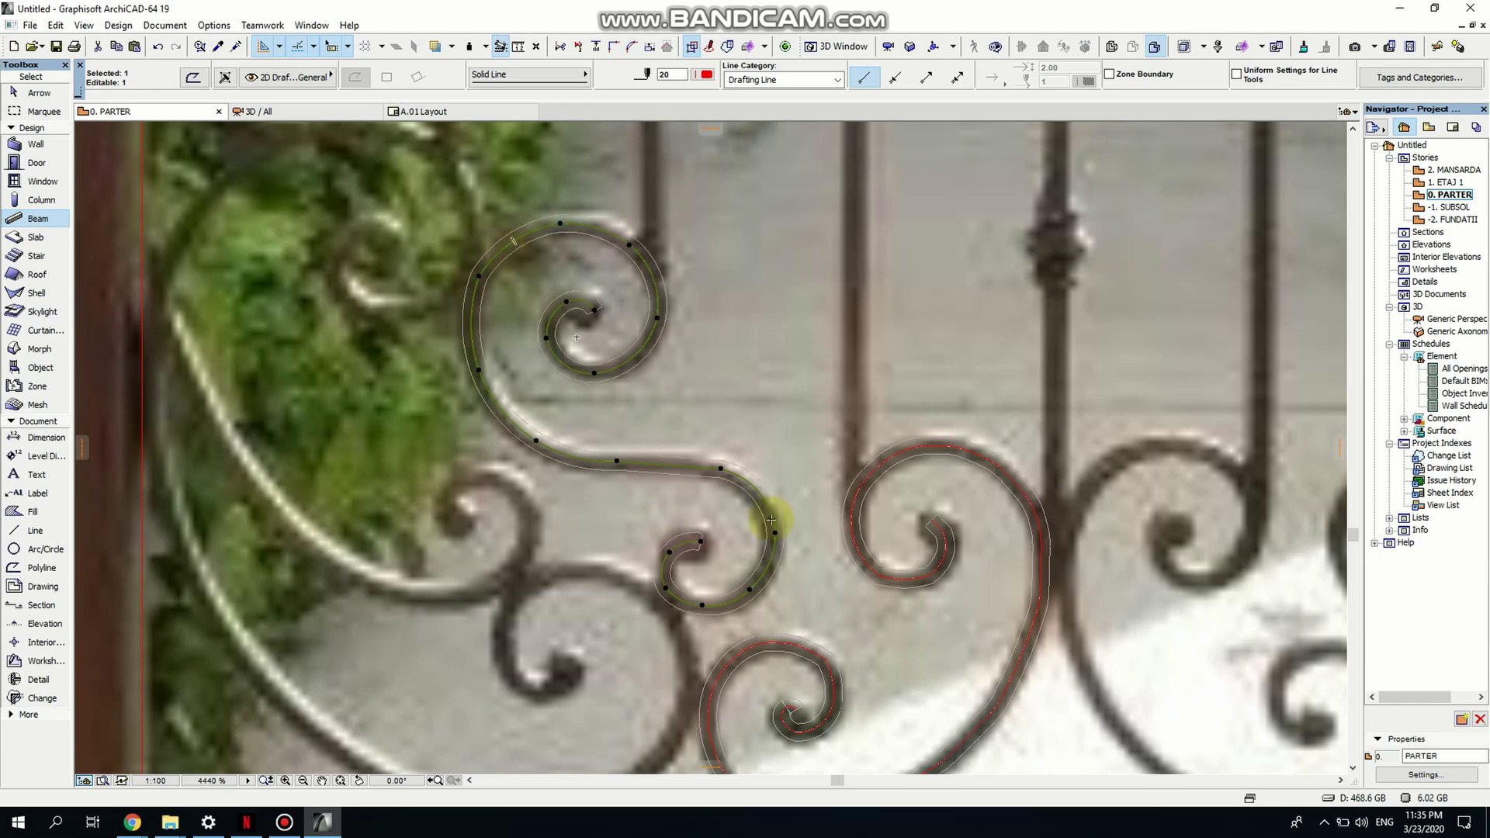
double_click(1439, 319)
scroll(590, 598, "up", 4)
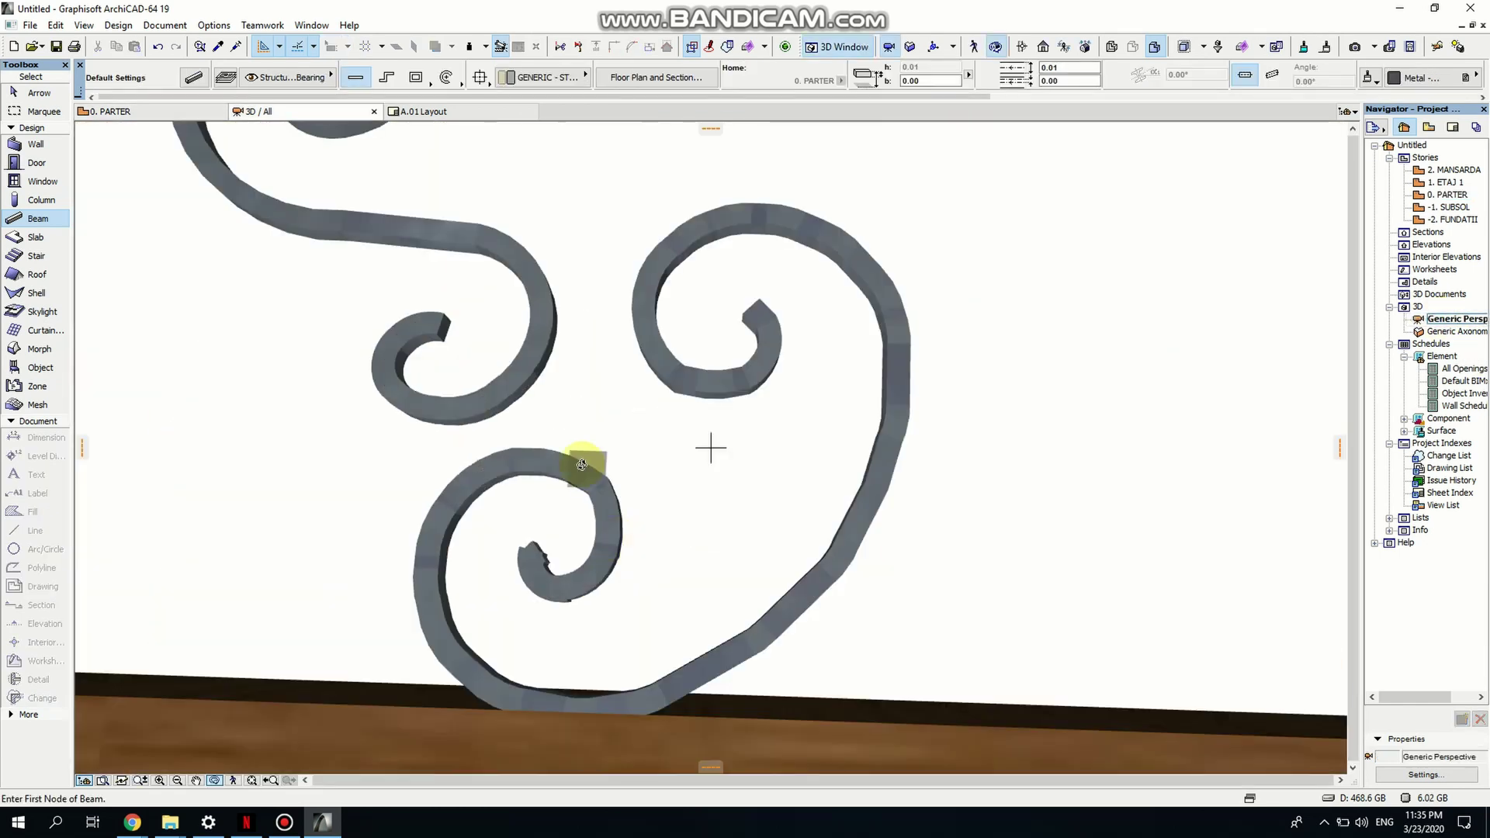
scroll(590, 481, "down", 5)
scroll(576, 518, "up", 3)
double_click(1445, 194)
key("Escape")
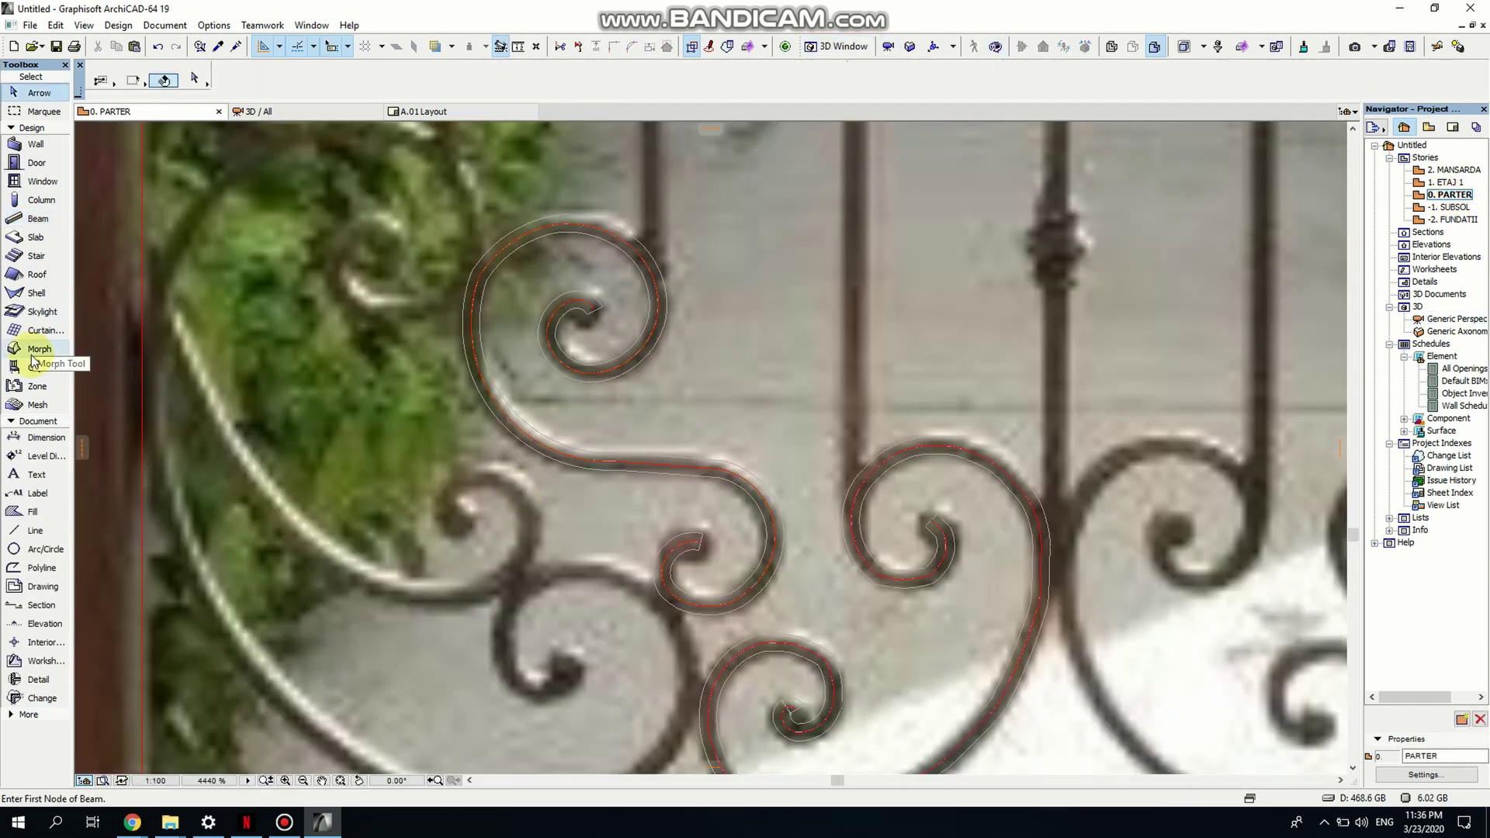
Start a polyline tracing the large lower-left scroll from its inner curl around to the bottom rail.
left_click(44, 573)
scroll(543, 466, "down", 3)
scroll(466, 481, "up", 4)
left_click(454, 481)
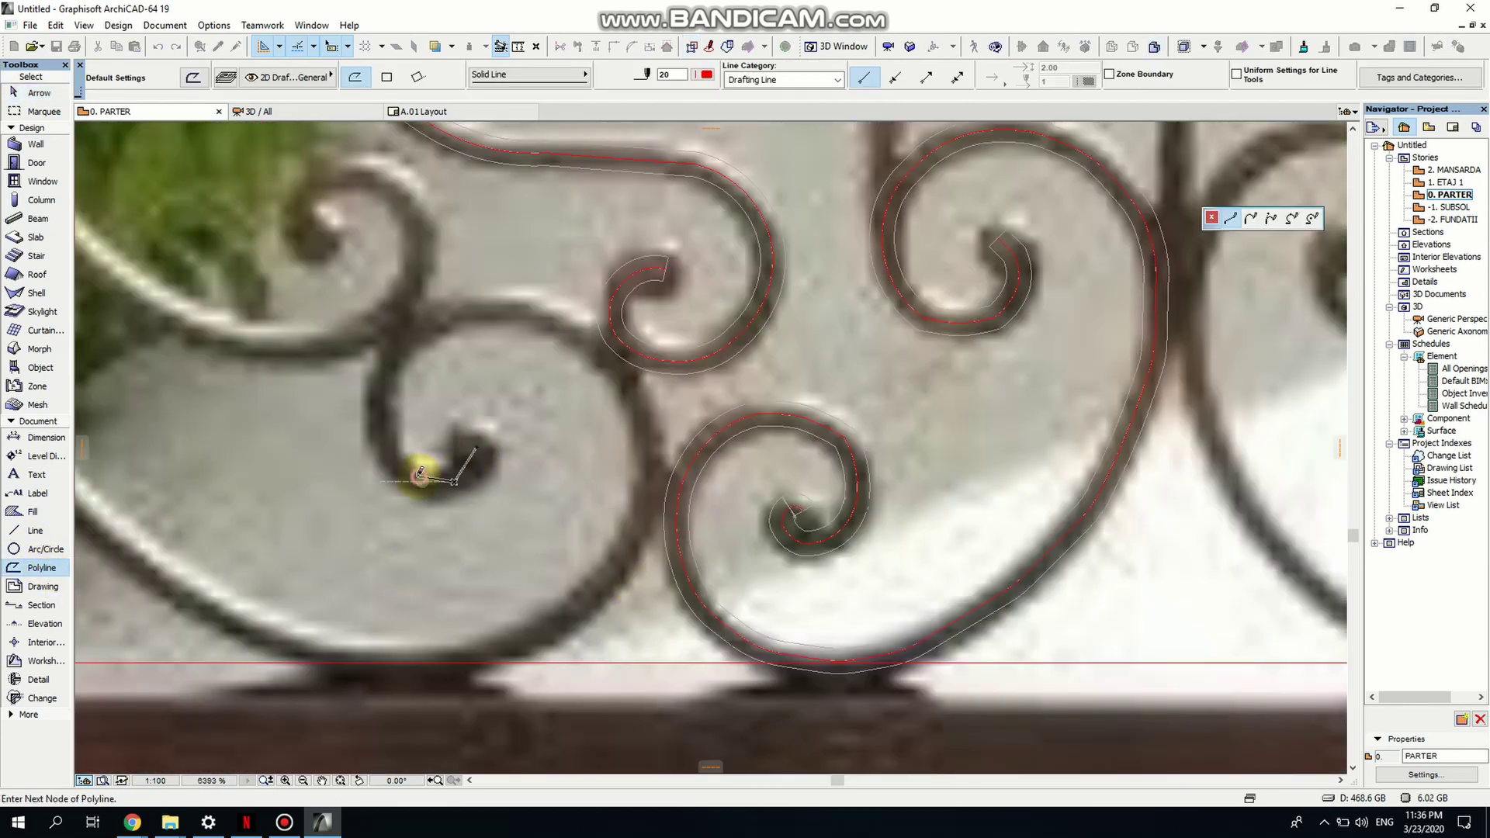
left_click(391, 365)
left_click(445, 311)
left_click(595, 337)
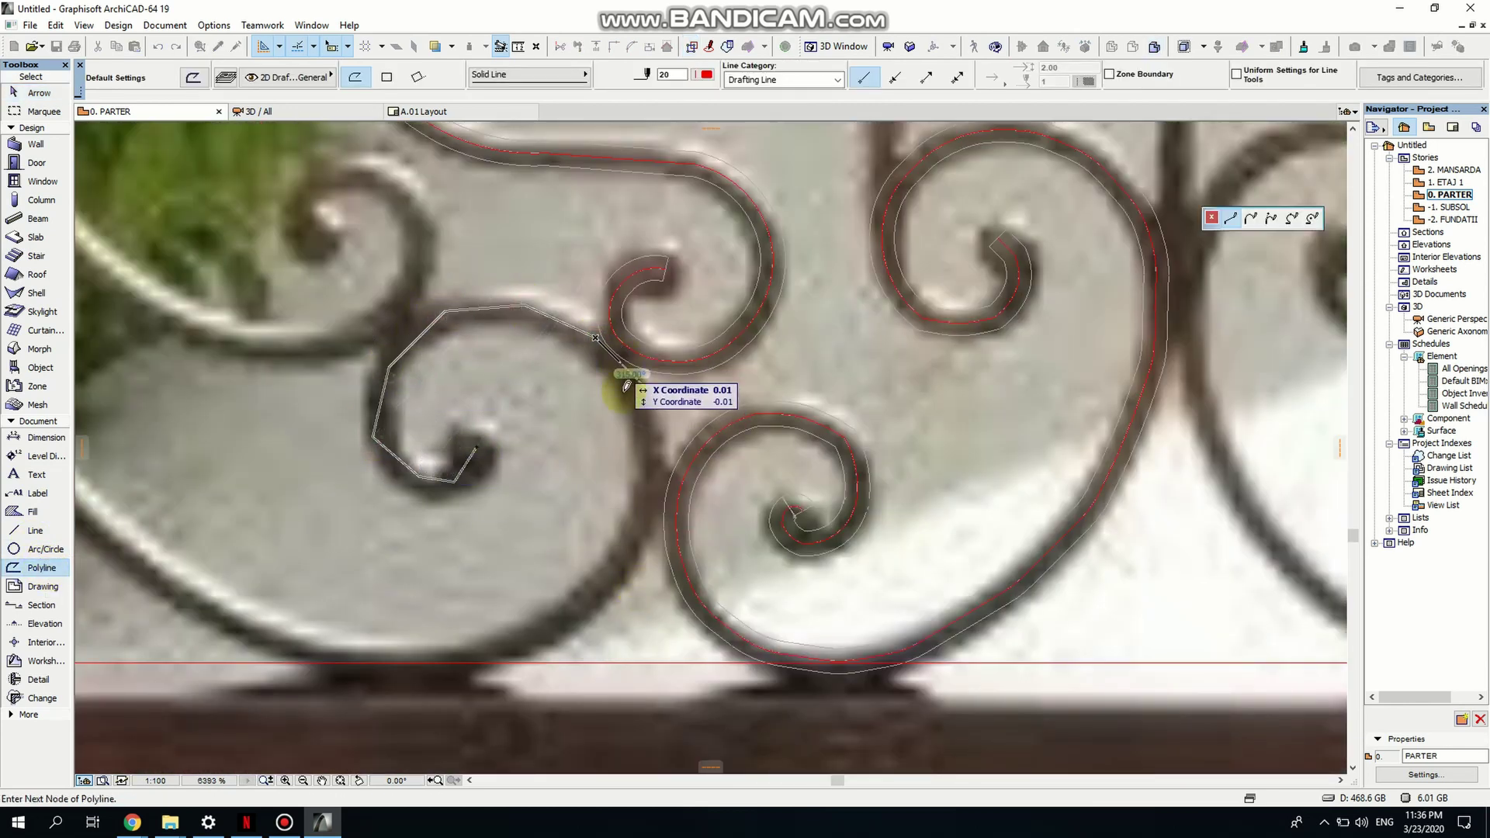
left_click(638, 404)
left_click(637, 532)
left_click(539, 638)
left_click(431, 657)
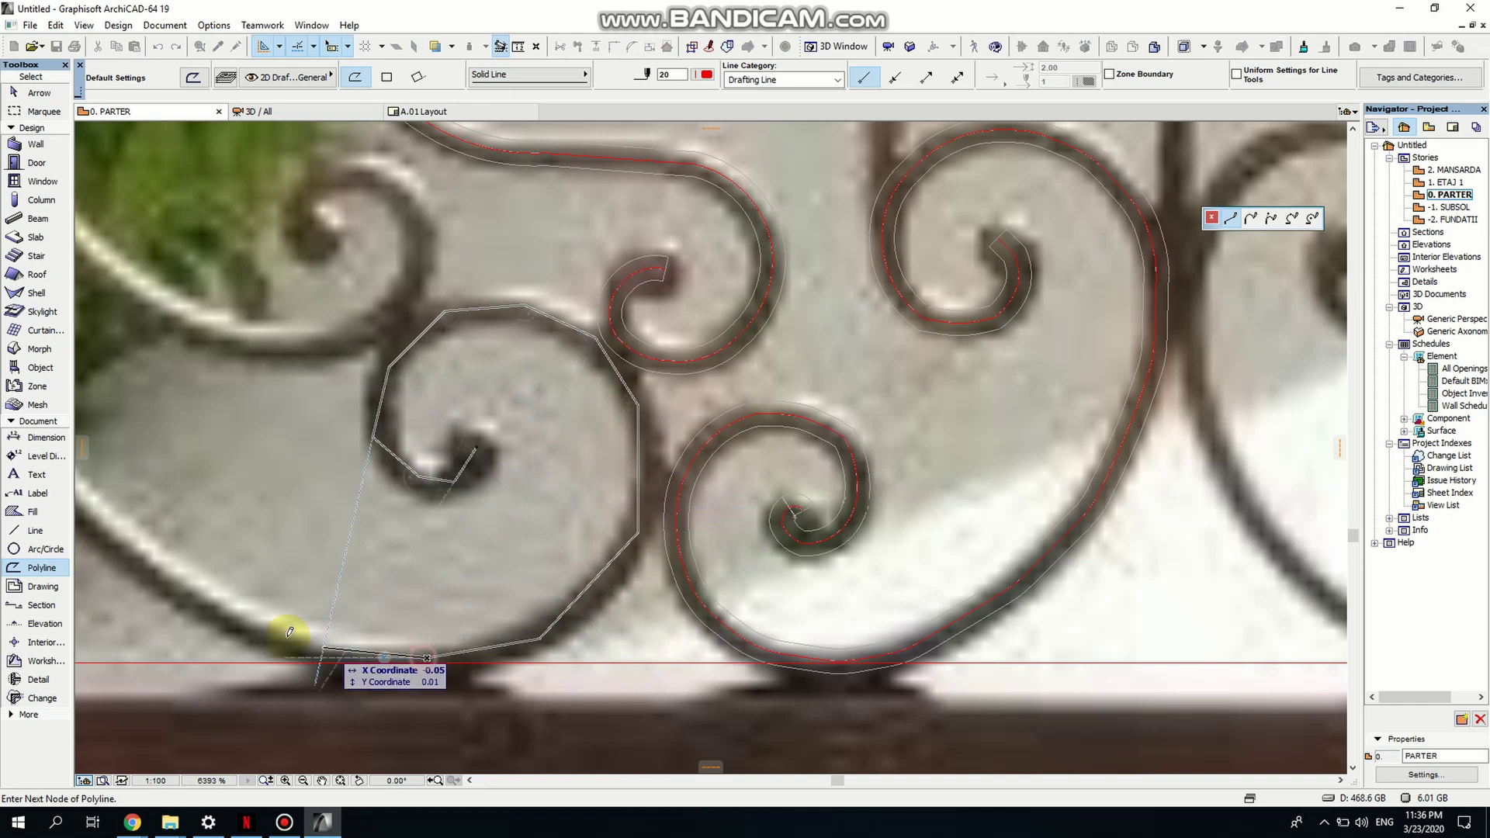
Continue the polyline up the large scroll's long left arc and finish it at the bar junction above.
left_click(266, 627)
middle_click_drag(266, 627, 646, 660)
left_click(442, 522)
middle_click_drag(442, 523, 541, 788)
left_click(419, 596)
left_click(357, 363)
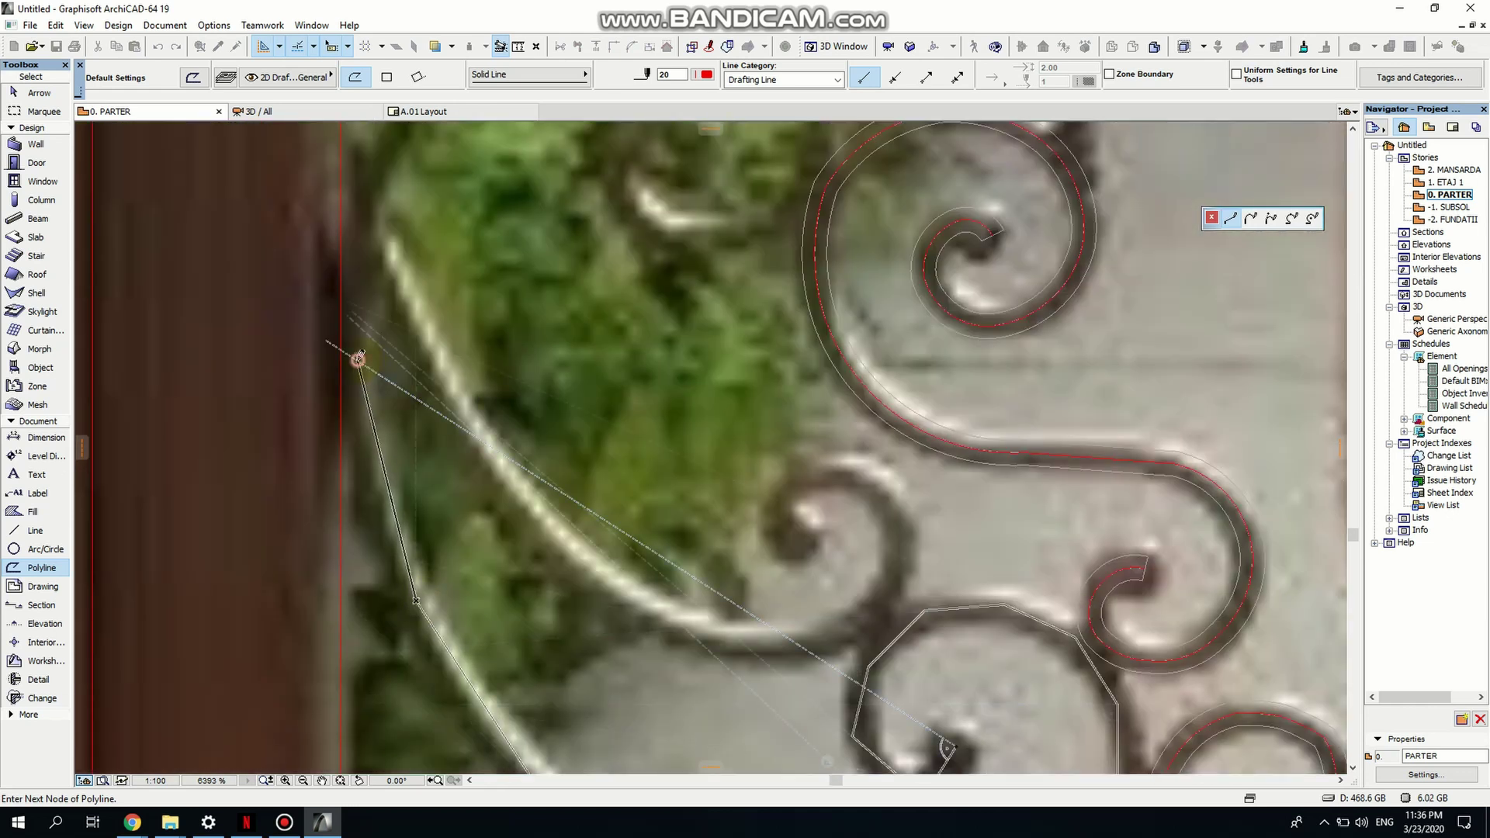
middle_click_drag(356, 362, 356, 683)
scroll(356, 683, "up", 1)
left_click(375, 462)
scroll(433, 332, "down", 4)
middle_click_drag(433, 332, 440, 530)
left_click(443, 528)
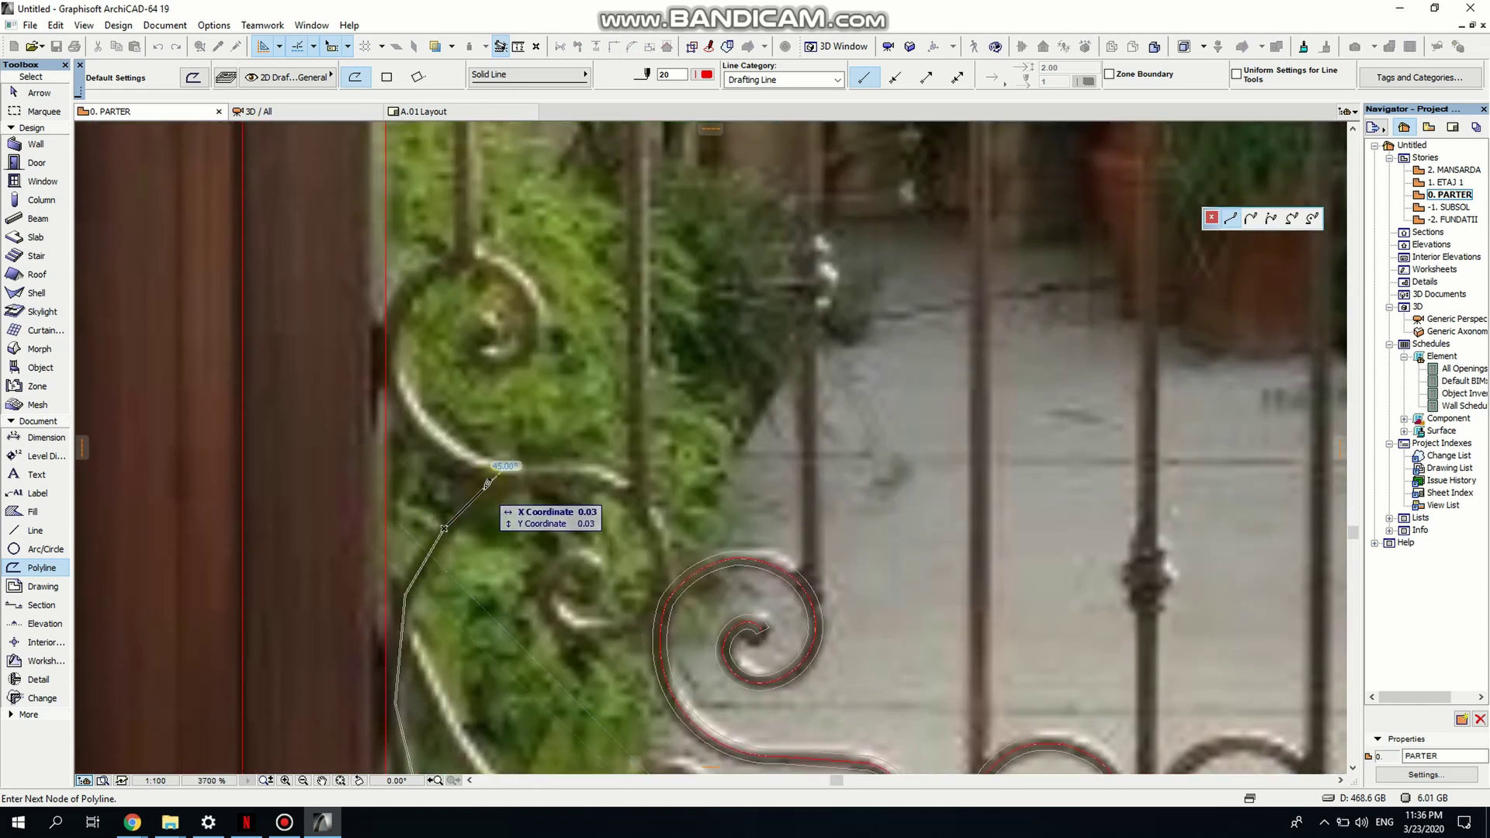
double_click(514, 474)
Curve the two topmost segments of the large left scroll's polyline.
middle_click_drag(514, 475, 473, 216)
key("w")
left_click(394, 287)
scroll(395, 287, "up", 4)
left_click(395, 289)
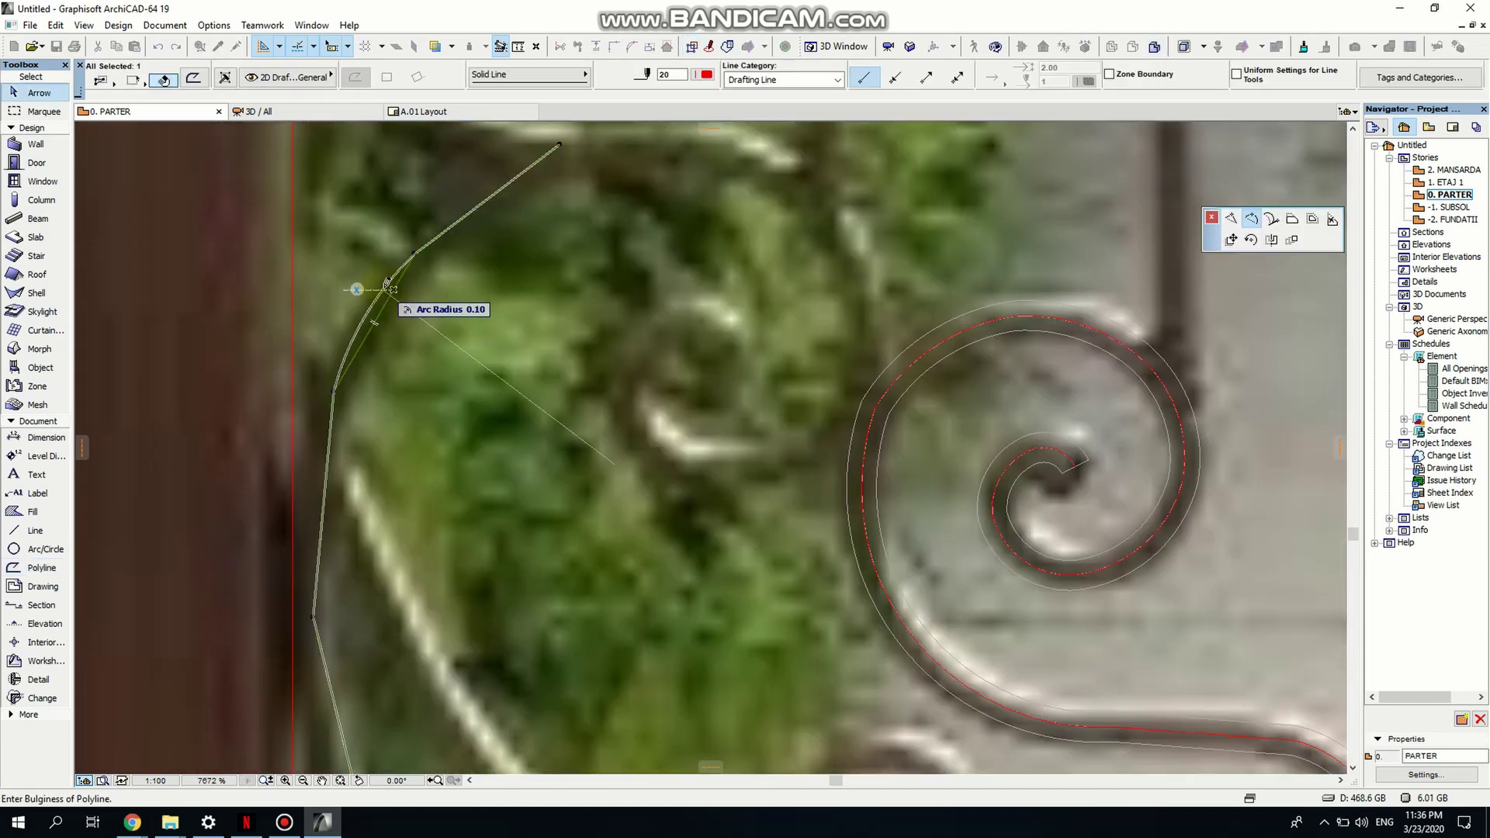
left_click(378, 290)
left_click(478, 204)
left_click(475, 203)
Curve the three segments running down the left side of the large scroll beside the frame.
middle_click_drag(349, 495, 365, 332)
left_click(338, 341)
left_click(330, 341)
middle_click_drag(370, 615, 406, 334)
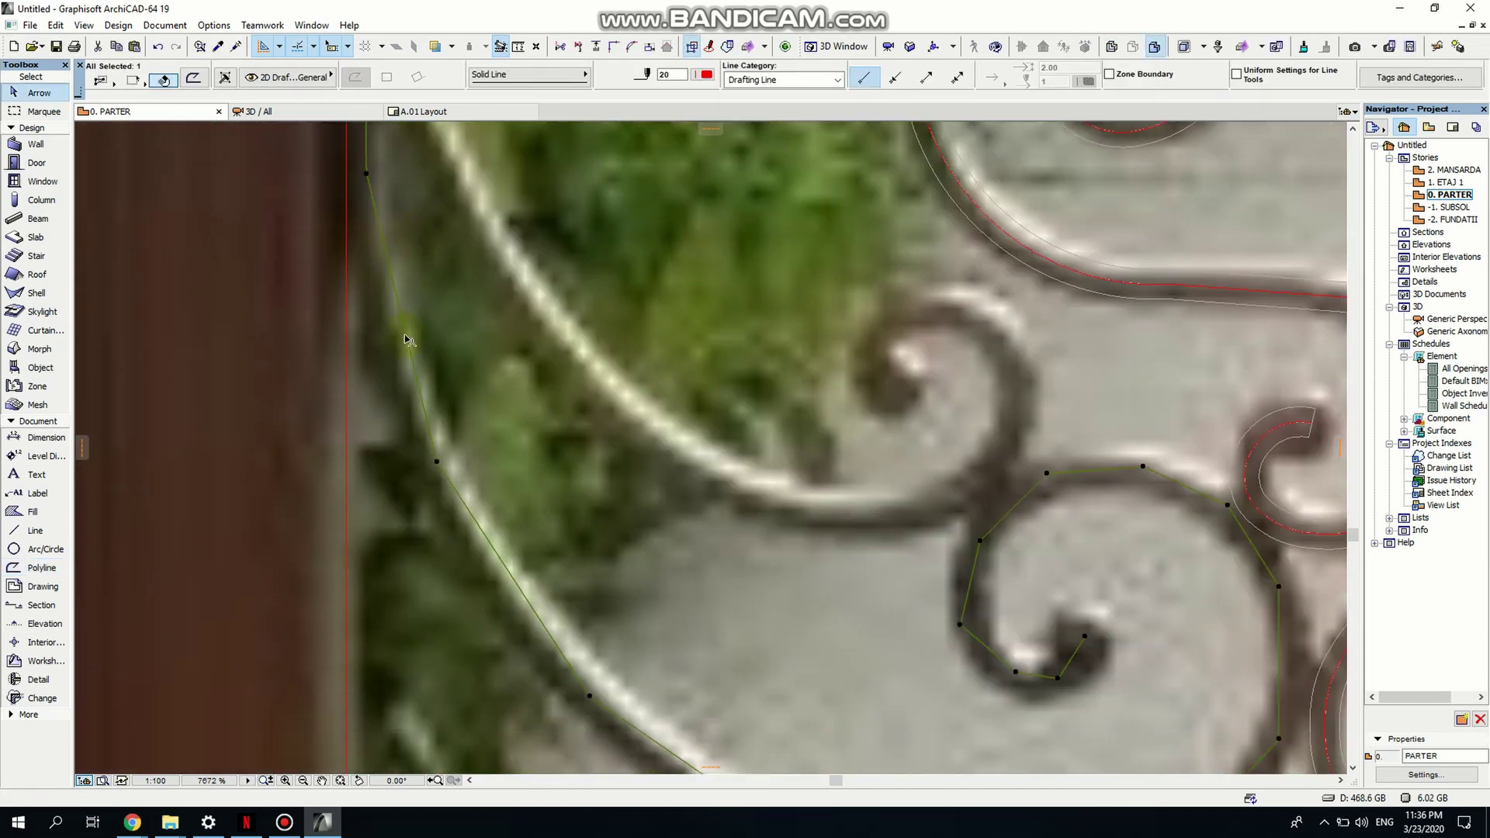
left_click(401, 319)
left_click(388, 322)
middle_click_drag(533, 598, 506, 295)
left_click(498, 291)
left_click(477, 284)
Curve the large scroll's lower-left segment and the two segments along the bottom rail.
left_click(681, 471)
left_click(678, 486)
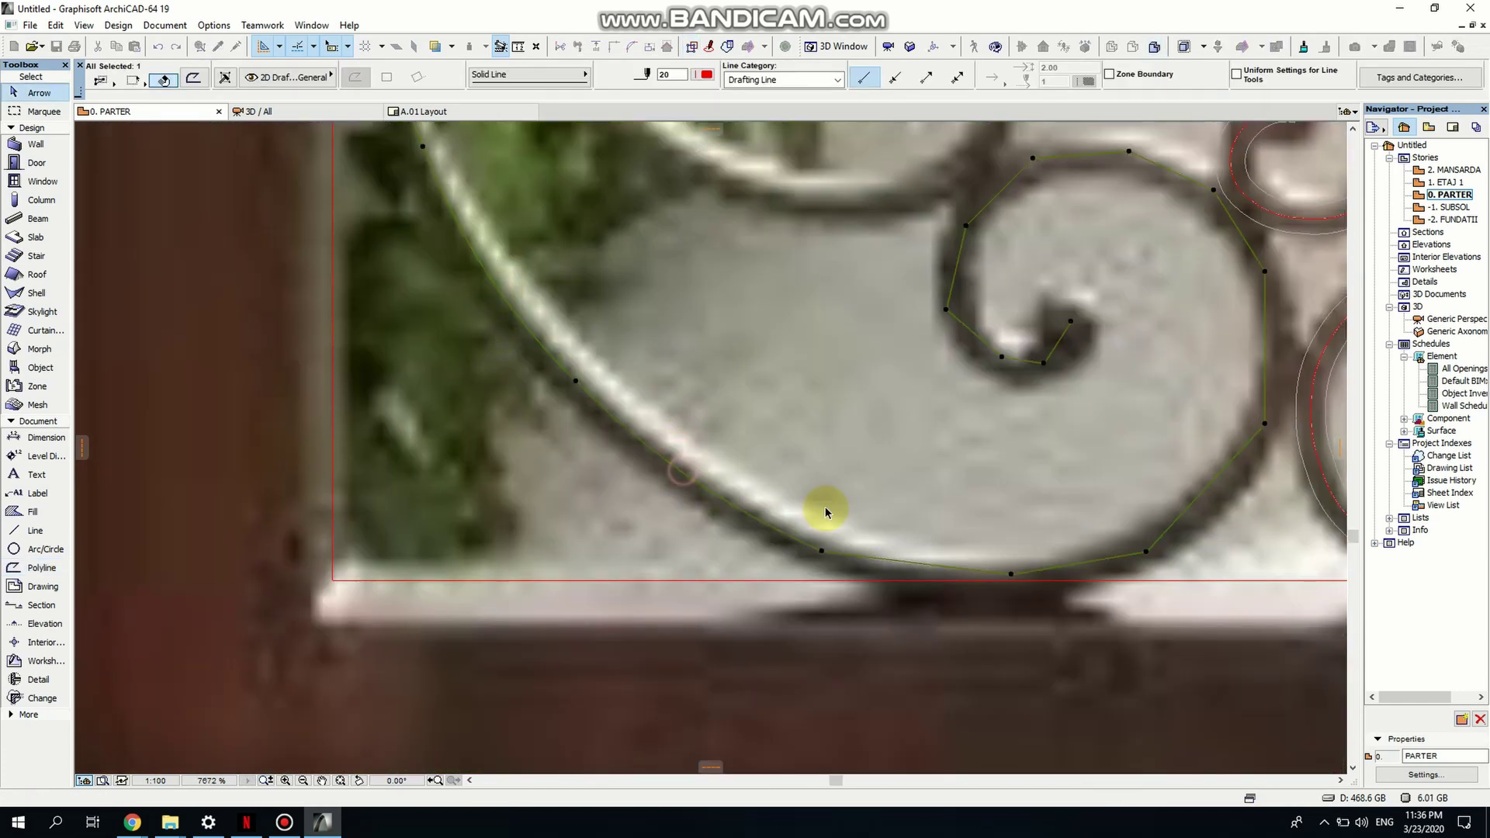
middle_click_drag(838, 528, 539, 422)
left_click(573, 472)
left_click(578, 465)
left_click(582, 466)
left_click(588, 474)
left_click(752, 469)
left_click(752, 474)
middle_click_drag(914, 379, 696, 451)
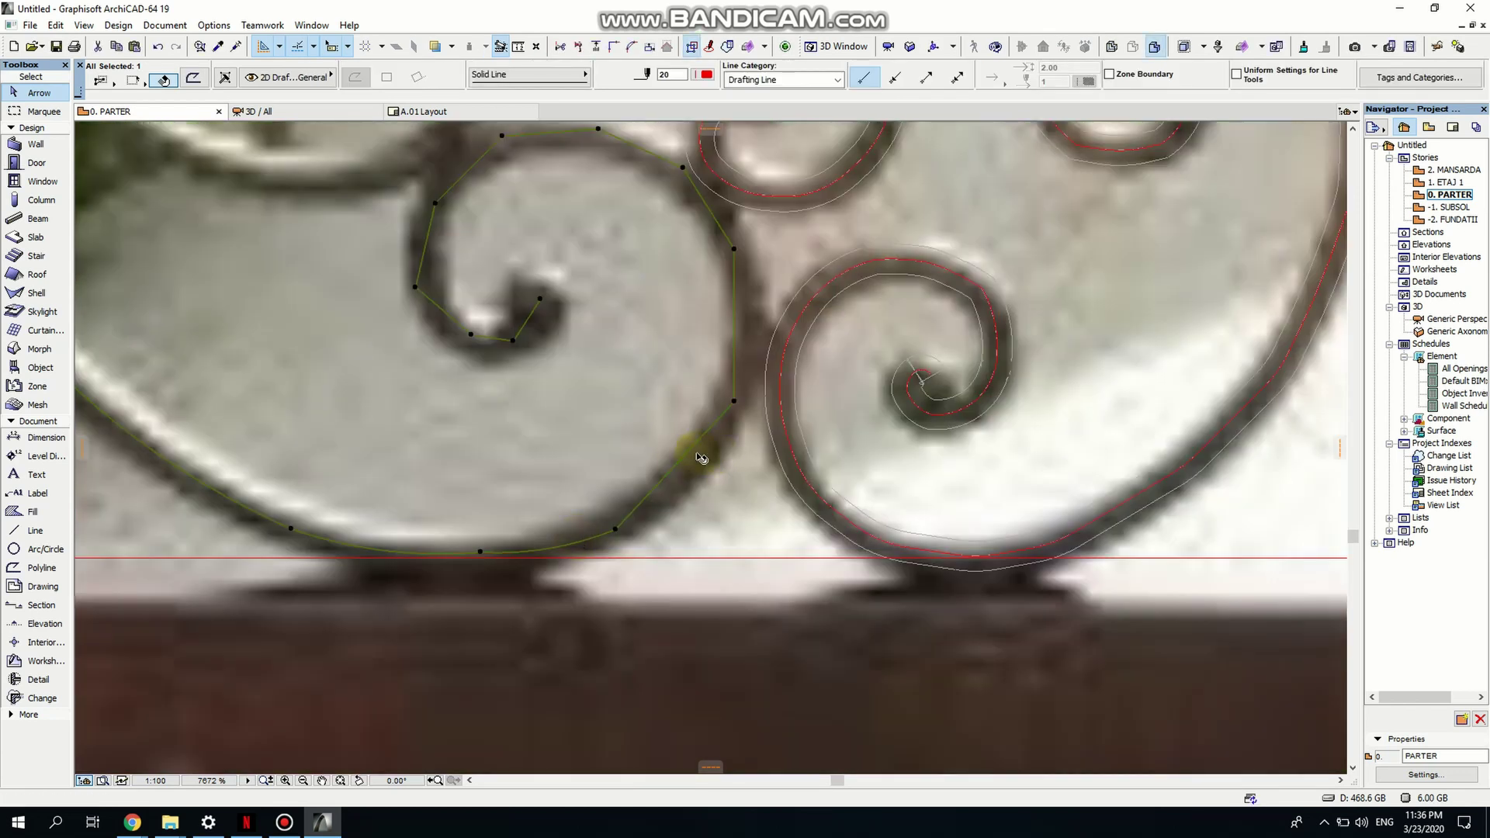
Curve the large scroll's lower-right segment and the long segment running up its right side.
left_click(681, 459)
left_click(697, 471)
middle_click_drag(697, 399, 653, 540)
left_click(689, 467)
left_click(702, 466)
scroll(674, 353, "up", 4)
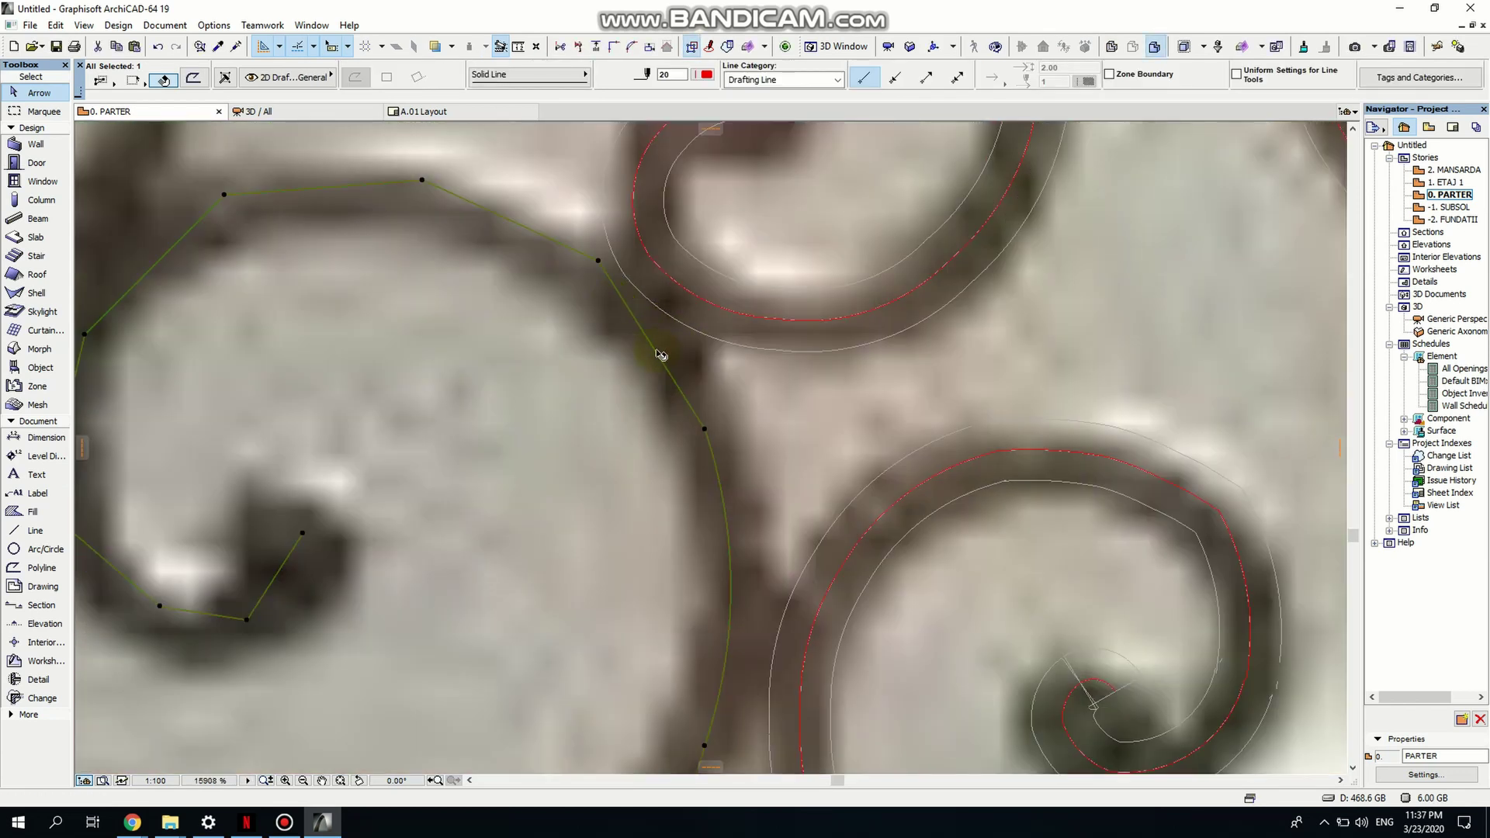
Curve the upper-right segment of the large scroll's loop and reposition the node at its upper end onto the bar.
left_click(599, 260)
left_click(589, 272)
left_click(627, 315)
left_click(621, 314)
left_click(622, 314)
left_click(627, 309)
left_click(589, 272)
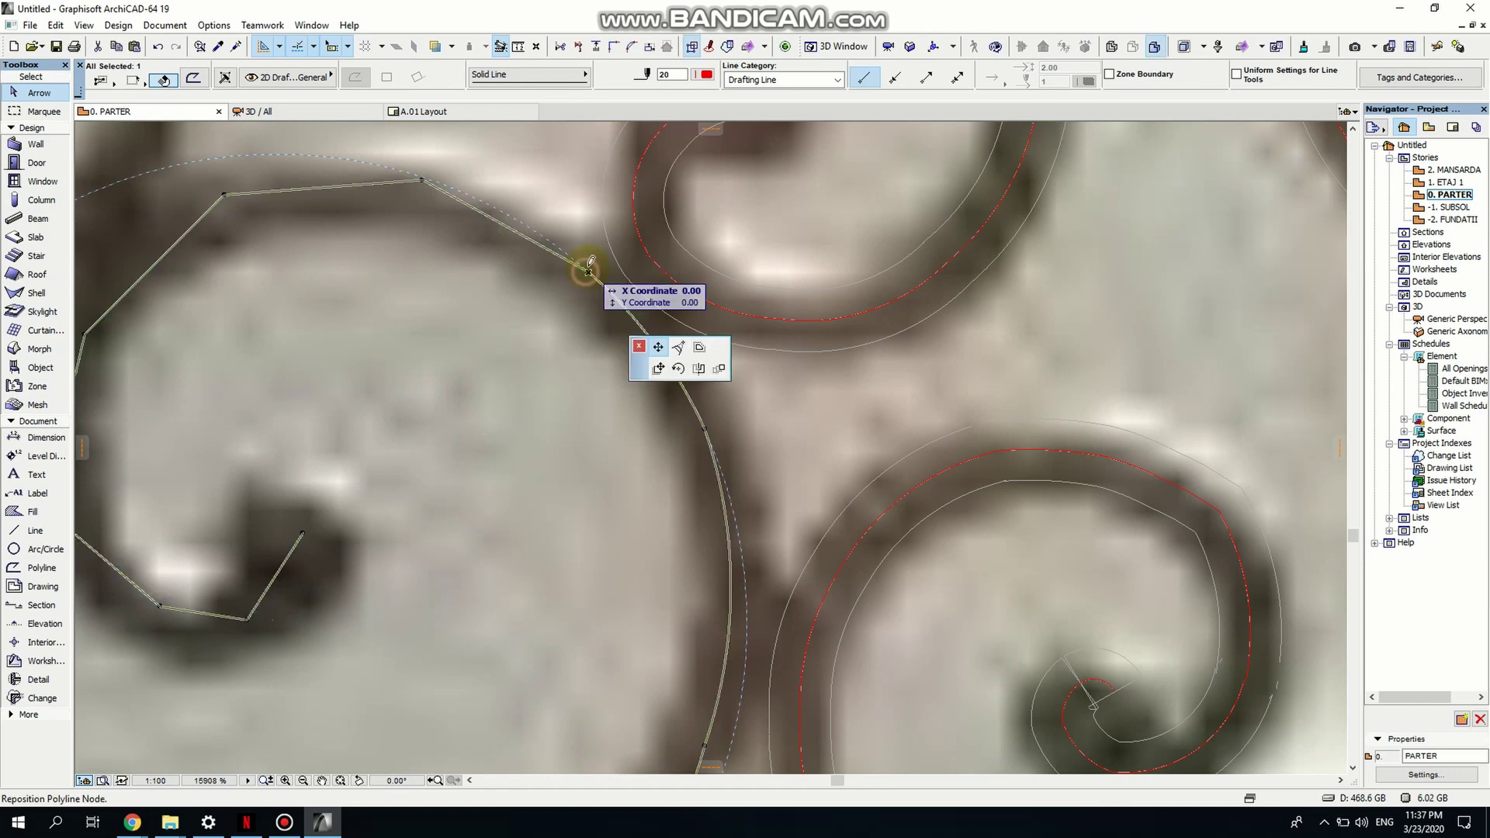
left_click(587, 255)
Move the top node of the large scroll's loop onto the bar and curve the two segments on either side of it.
left_click(418, 178)
left_click(414, 187)
left_click(456, 204)
left_click(462, 194)
left_click(355, 190)
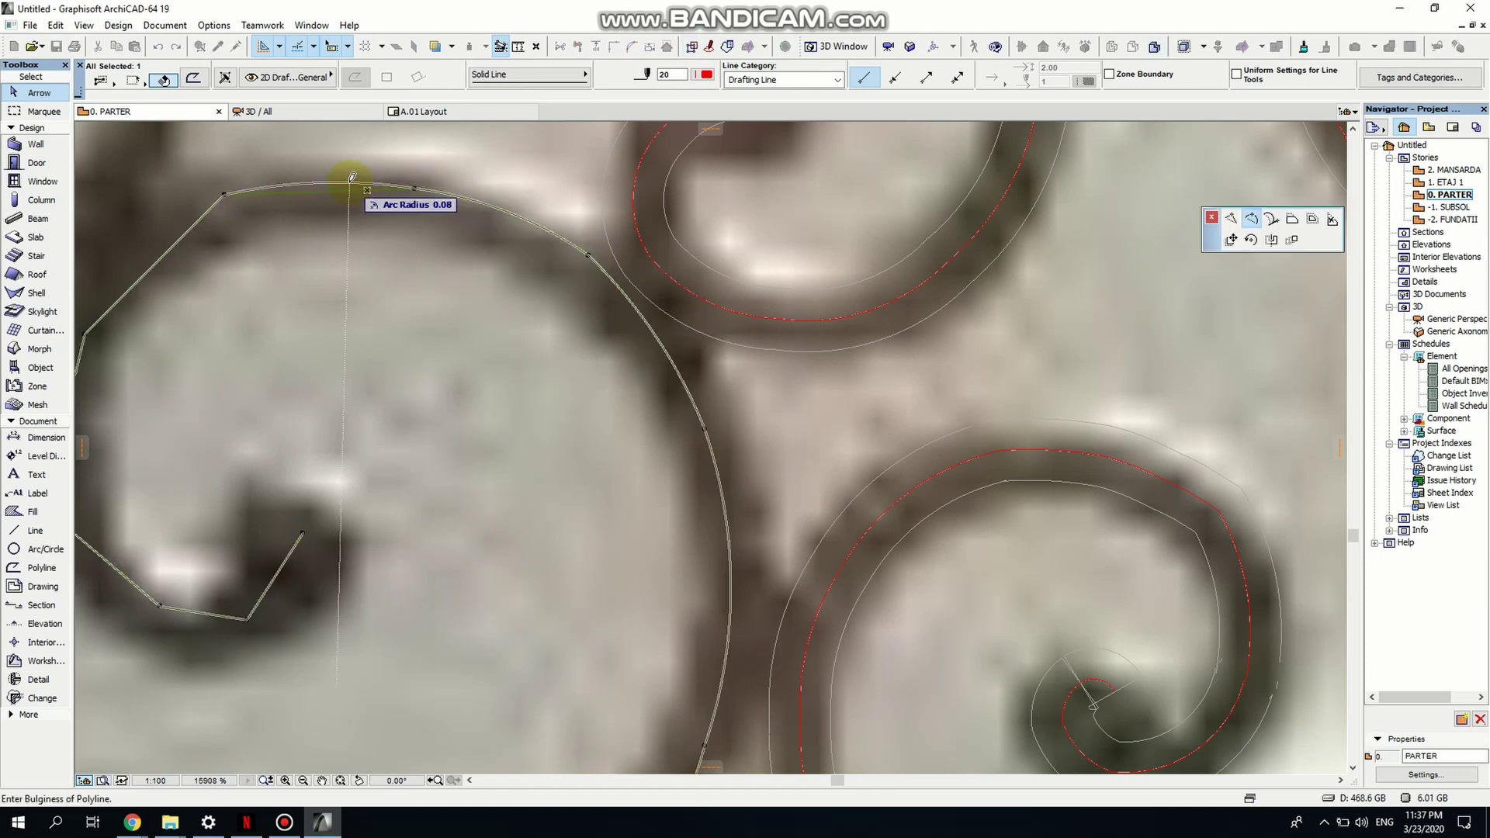
left_click(349, 180)
Curve the loop's upper-left segment and reposition the two nodes on its inner left side.
middle_click_drag(218, 352, 554, 391)
left_click(479, 314)
left_click(459, 292)
left_click(380, 548)
left_click(395, 561)
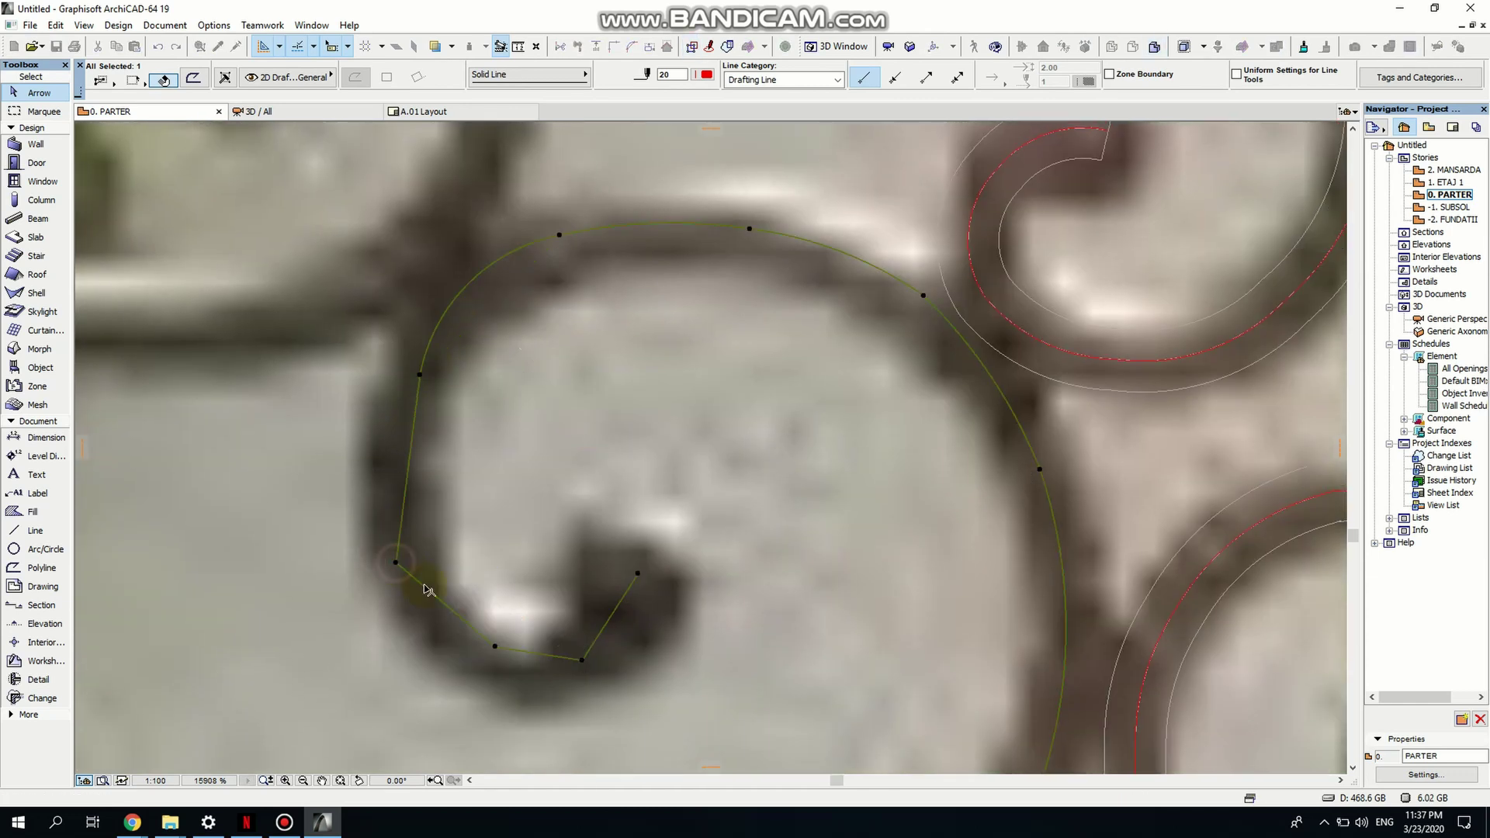
left_click(420, 374)
left_click(390, 369)
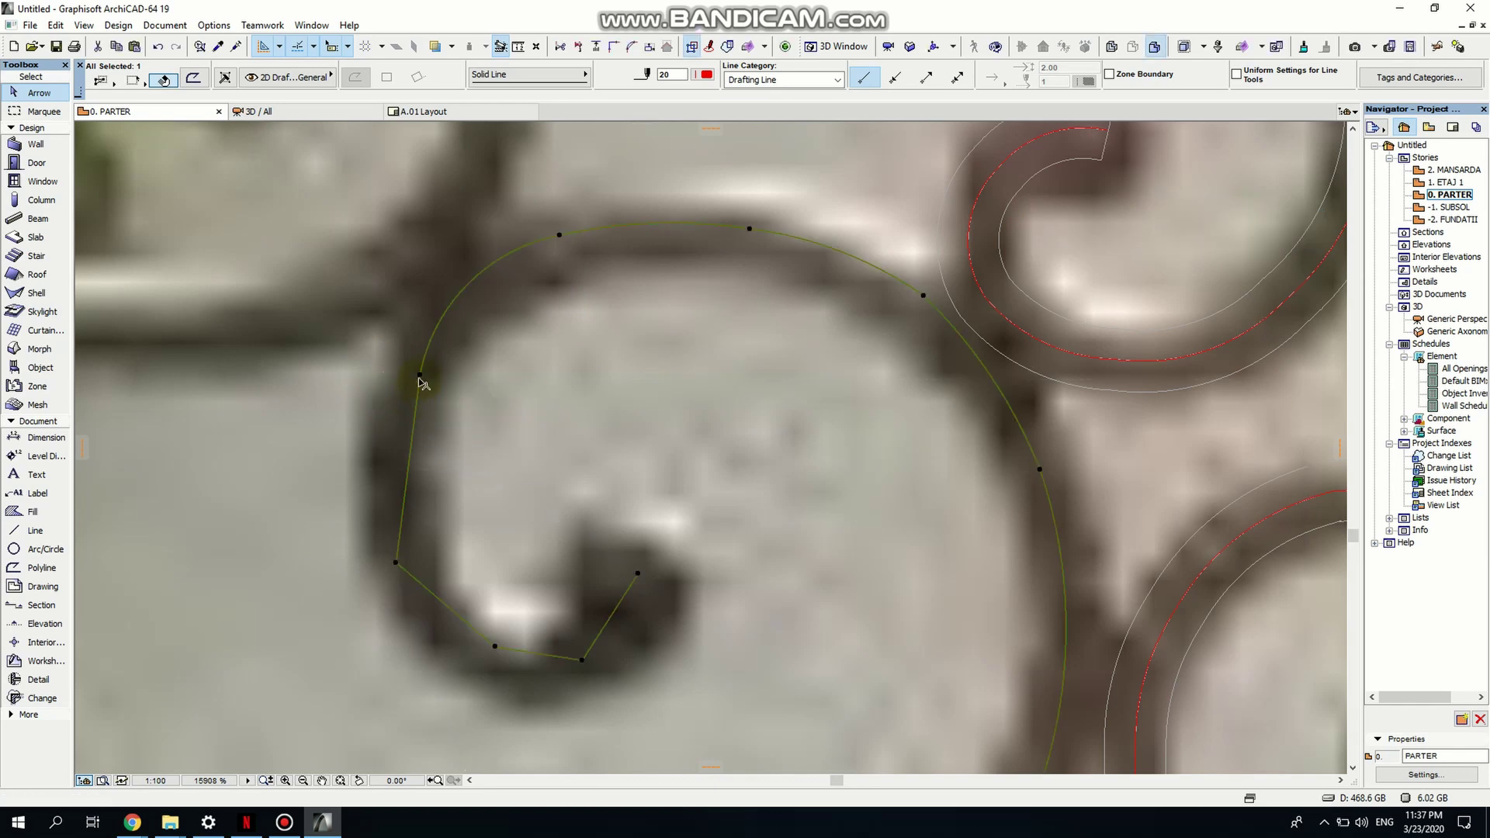
Curve the loop's left and lower-left segments and shift the node beneath the scroll's eye to the right.
left_click(392, 455)
left_click(1253, 218)
left_click(377, 461)
left_click(441, 600)
left_click(435, 610)
left_click(584, 660)
left_click(604, 660)
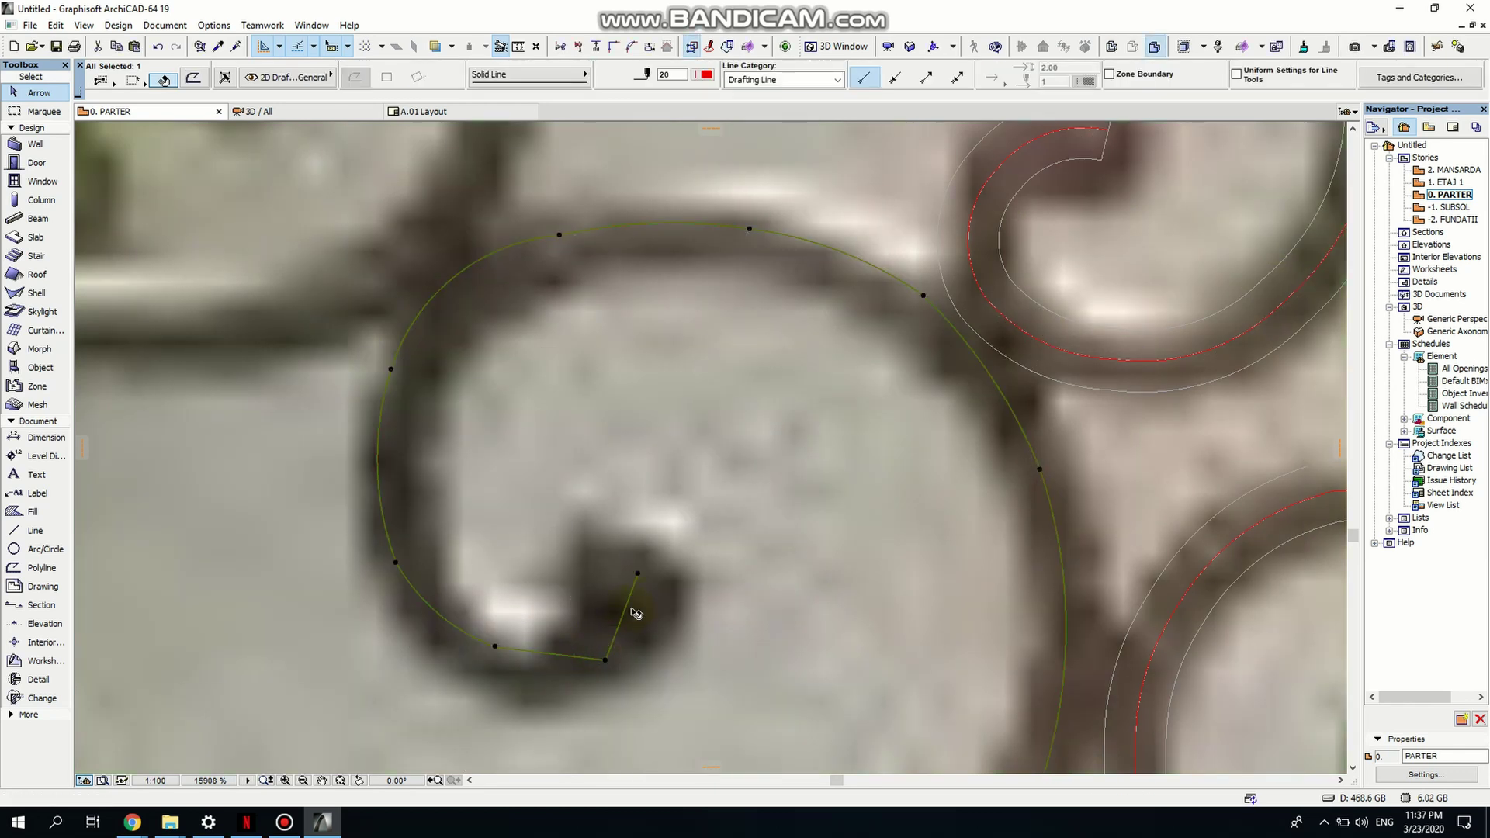
Curve the last segments at the large scroll's eye and generate a beam along the finished polyline.
left_click(624, 609)
left_click(640, 616)
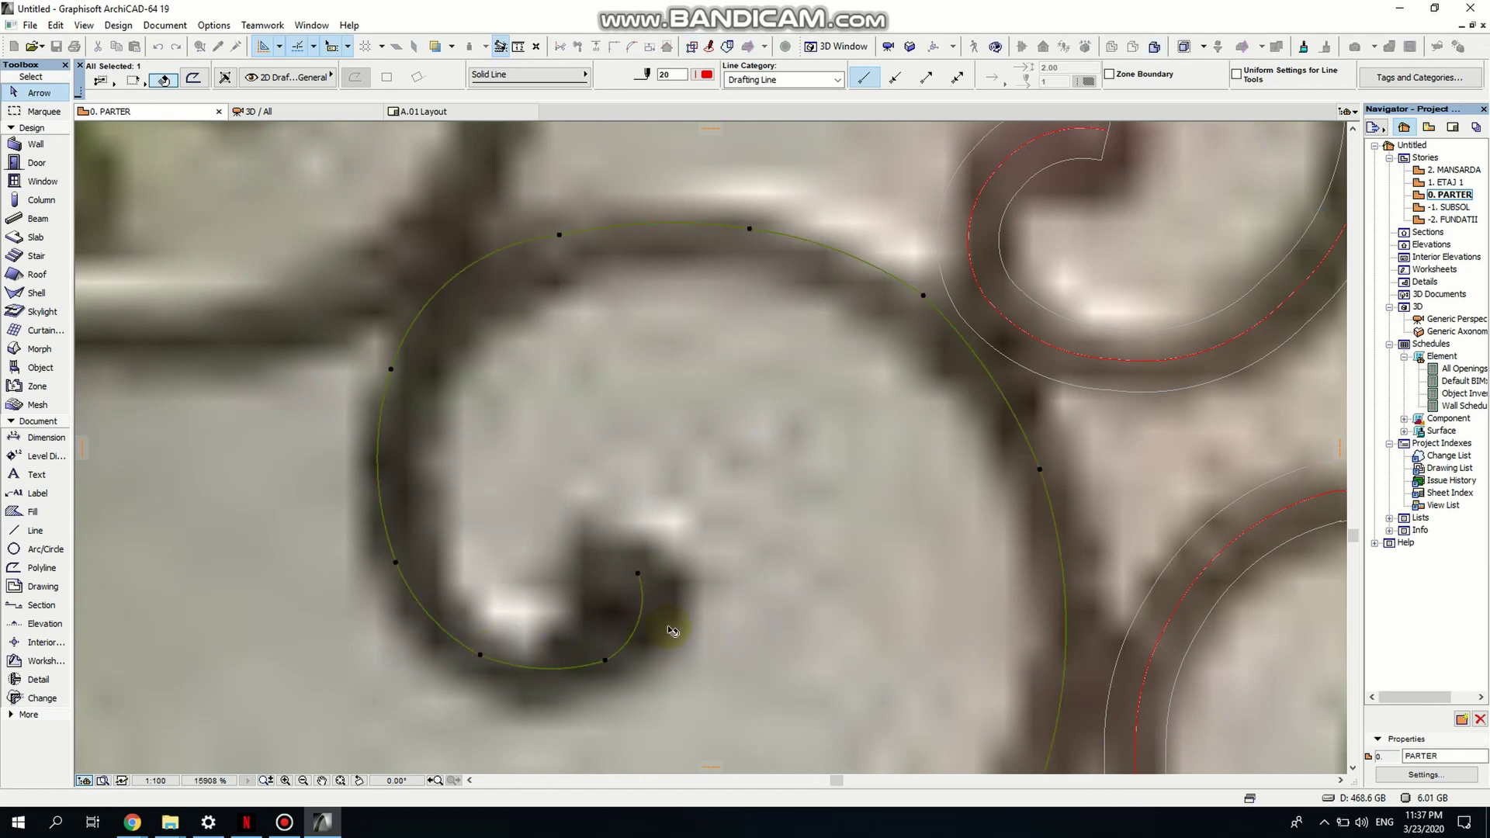
scroll(665, 615, "down", 6)
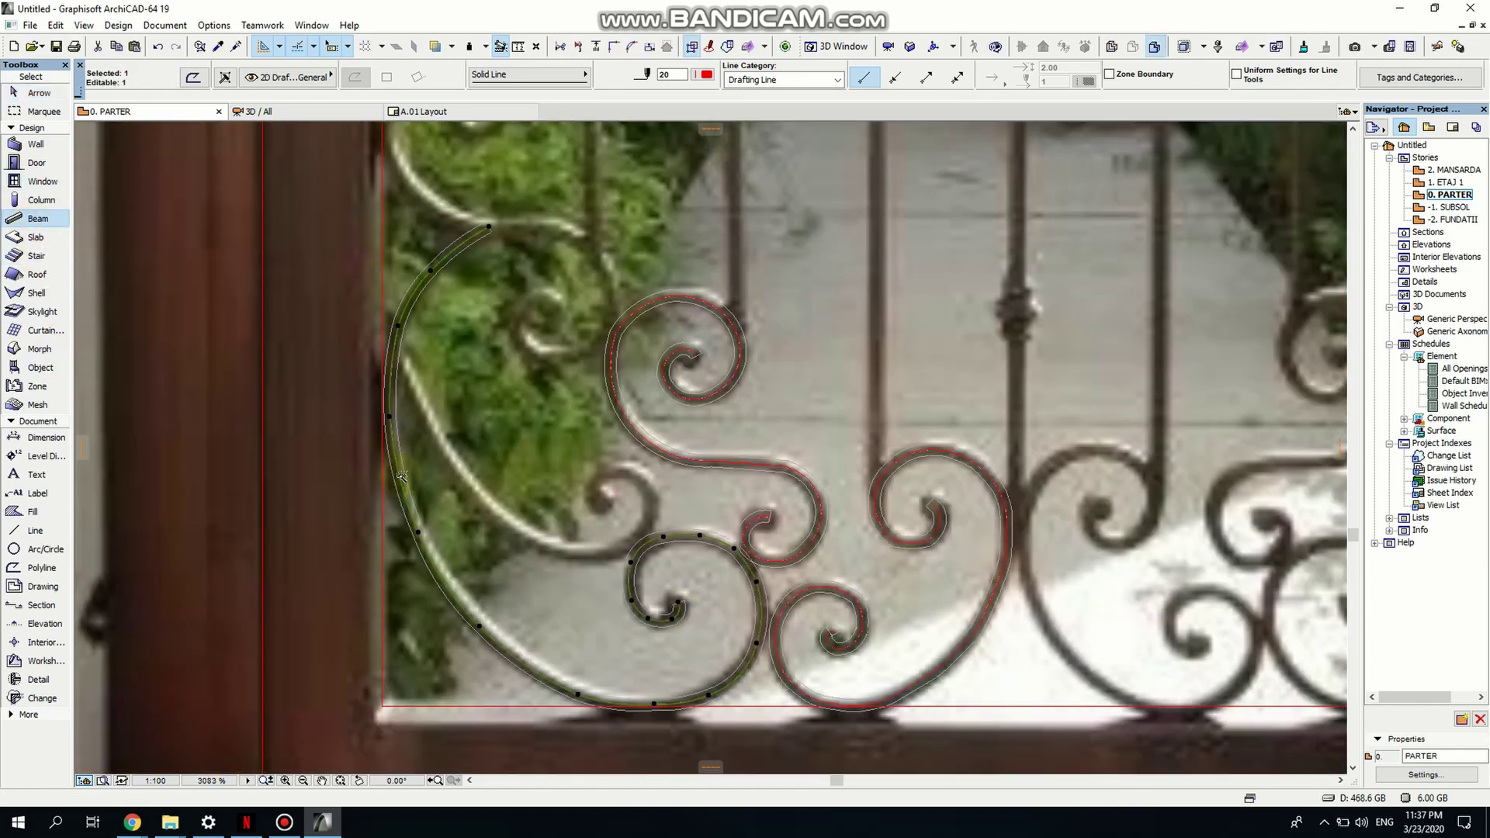
key("Escape")
Trace the inner left scroll with a polyline from its eye, around the small loop and up the long arc to the outer scroll.
left_click(47, 573)
scroll(597, 504, "up", 3)
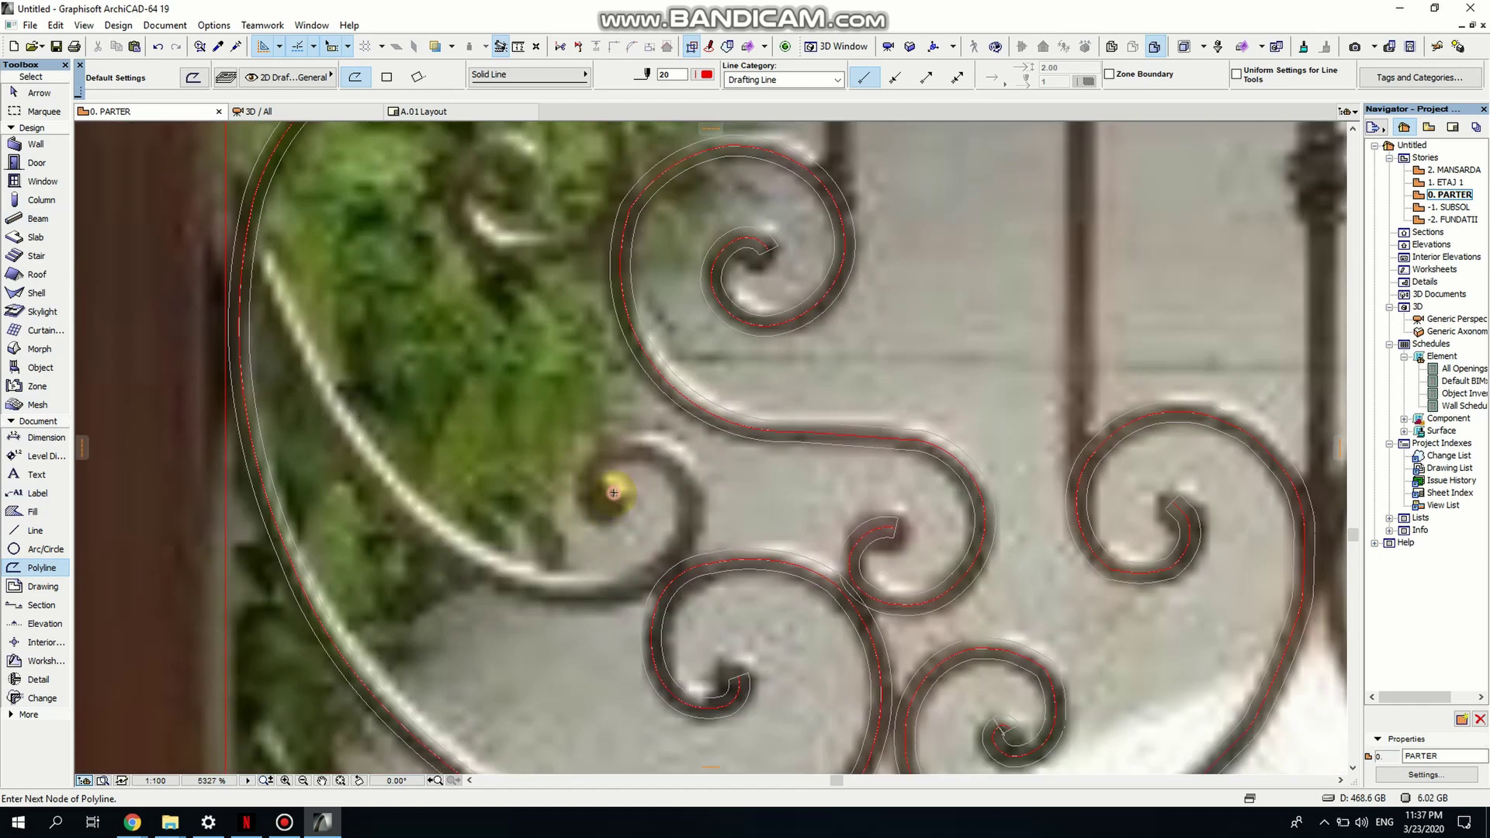
left_click(614, 493)
left_click(609, 505)
left_click(594, 505)
left_click(595, 468)
left_click(668, 450)
left_click(686, 530)
left_click(634, 589)
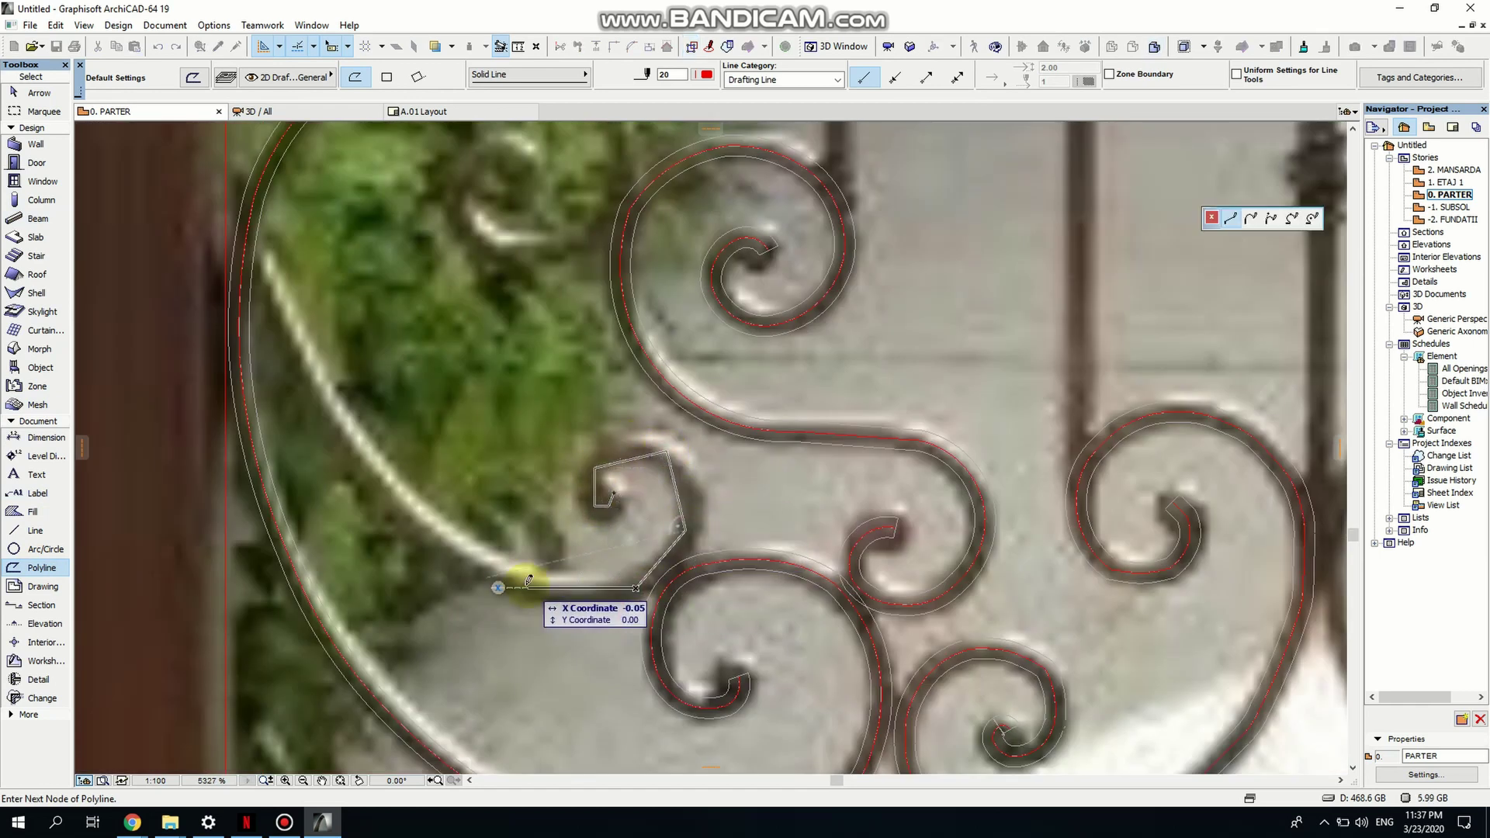
left_click(487, 568)
left_click(346, 443)
double_click(257, 237)
Curve the inner left scroll's long lower segments and the segment rising into its small loop.
key("w")
left_click(417, 505)
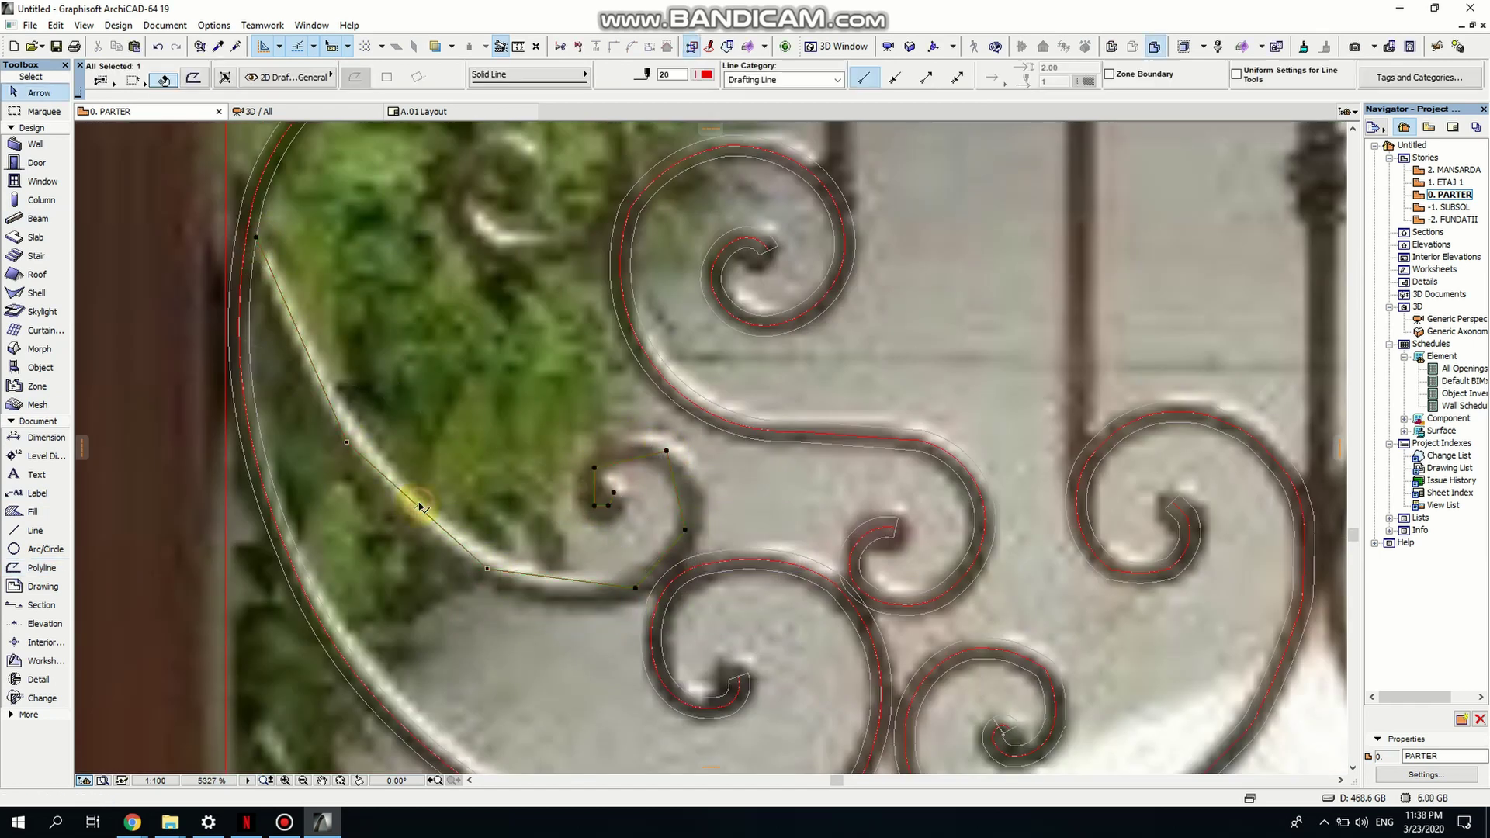
left_click(416, 505)
left_click(408, 519)
left_click(554, 578)
left_click(561, 587)
left_click(661, 560)
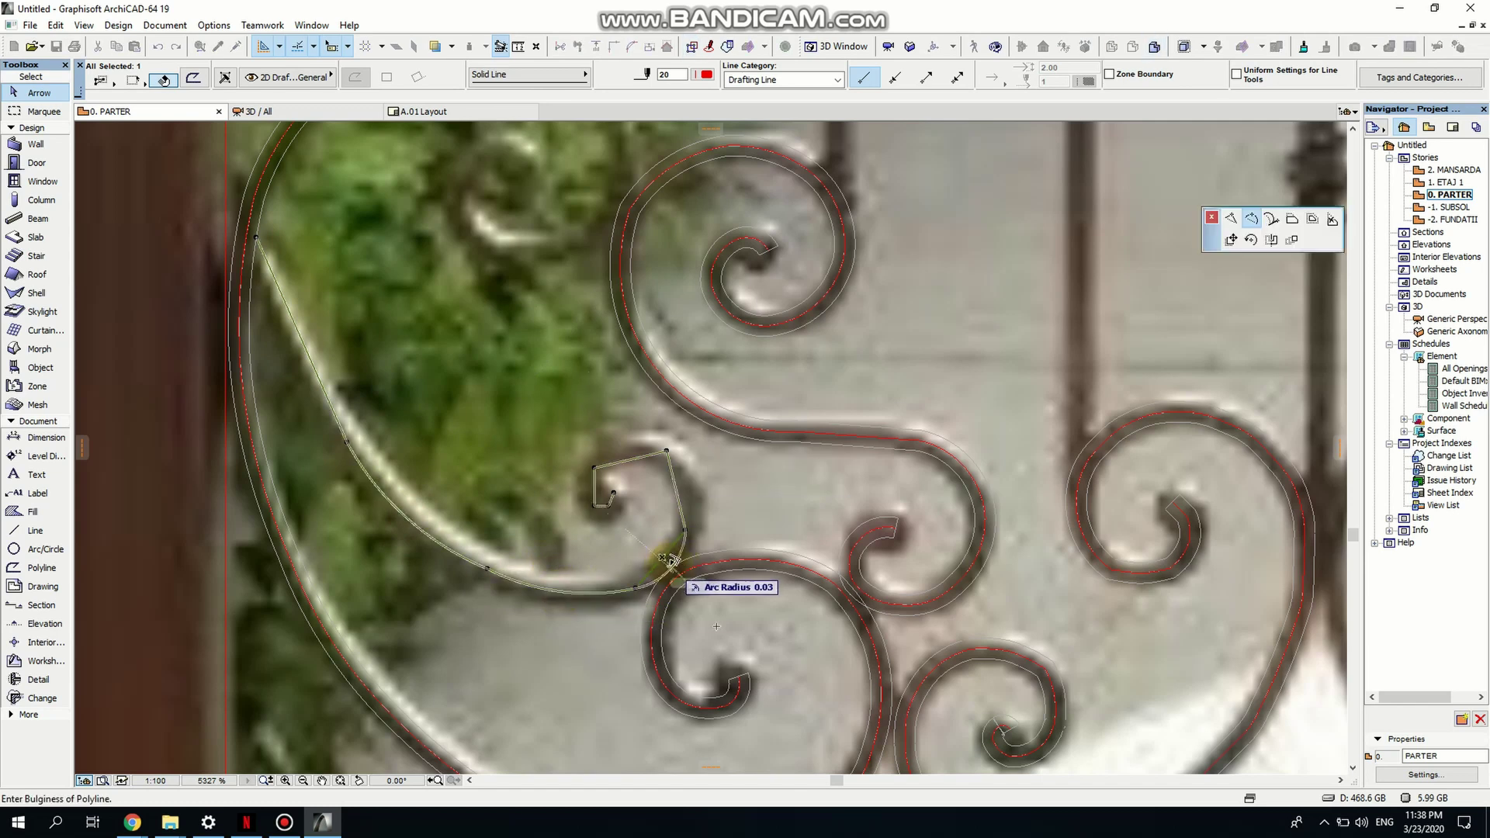
scroll(669, 565, "up", 3)
left_click(668, 563)
Curve the right and top segments of the inner scroll's small loop, moving its upper-right node onto the bar.
left_click(699, 356)
left_click(728, 352)
left_click(665, 226)
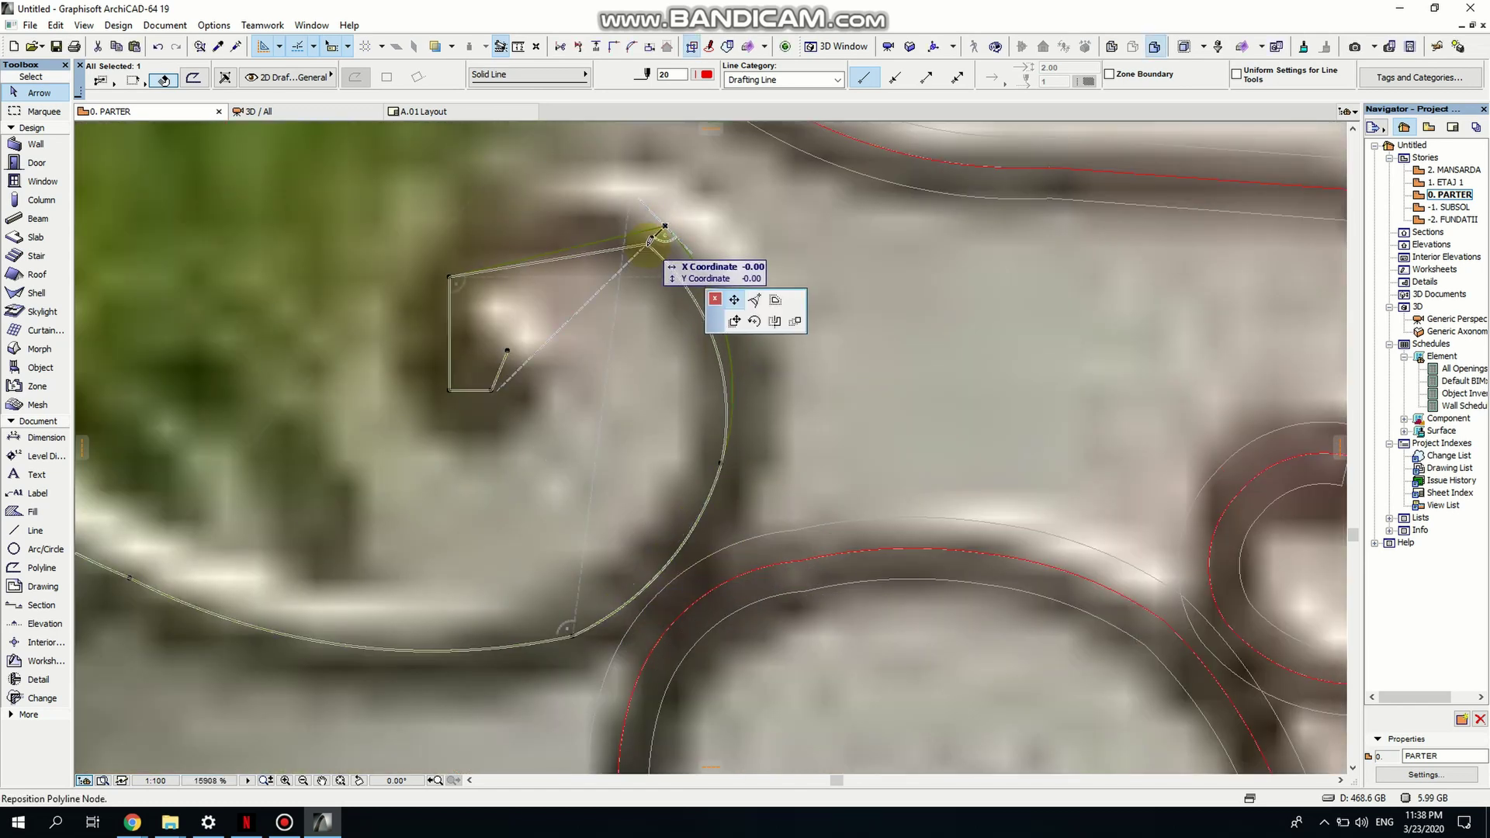
left_click(655, 241)
left_click(727, 369)
left_click(532, 272)
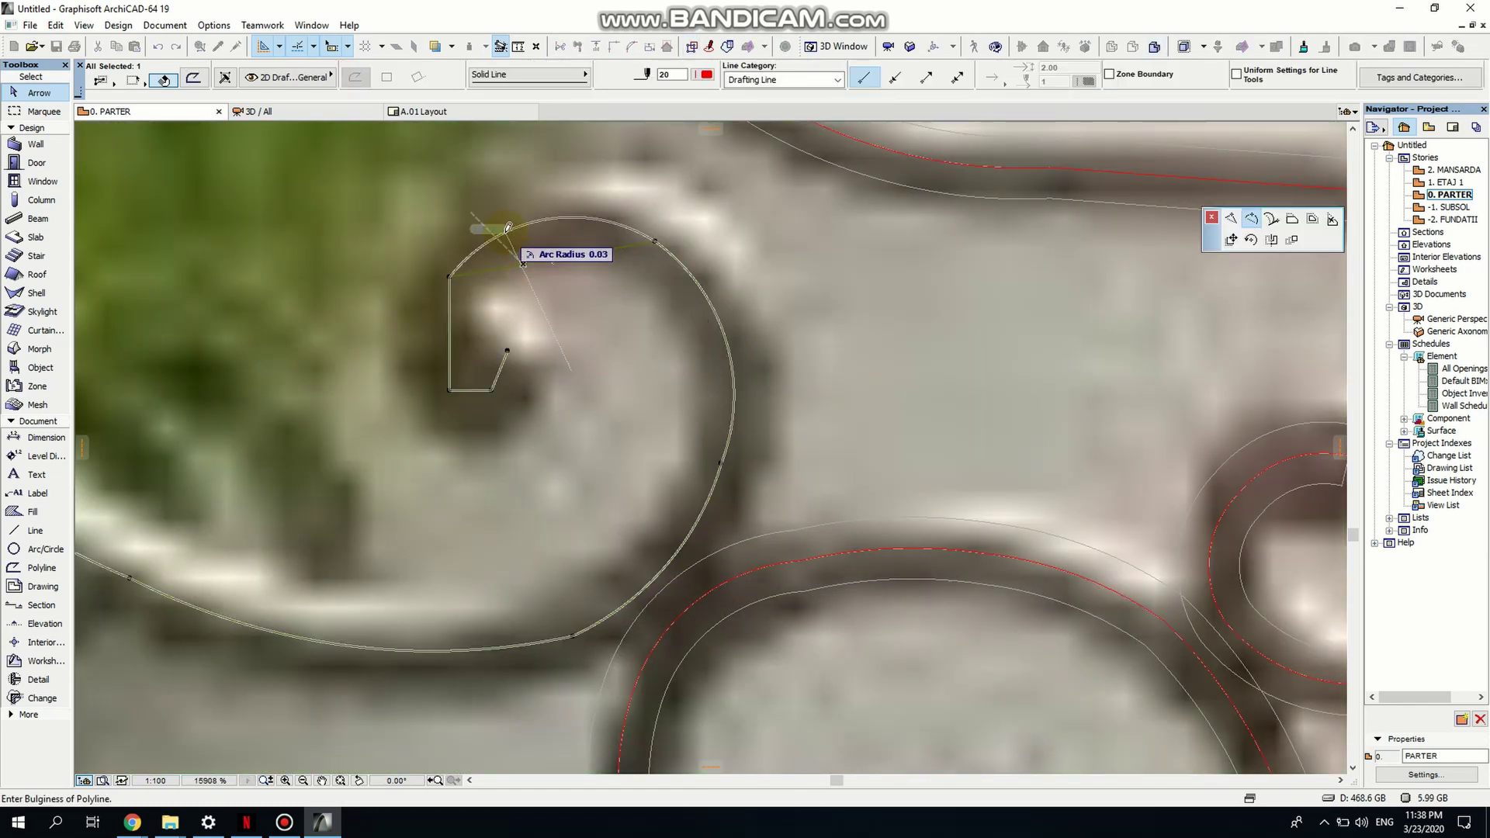
Curve the remaining segments around the inner scroll's eye and generate a beam along the finished polyline.
left_click(432, 340)
left_click(470, 391)
left_click(471, 401)
scroll(534, 389, "down", 5)
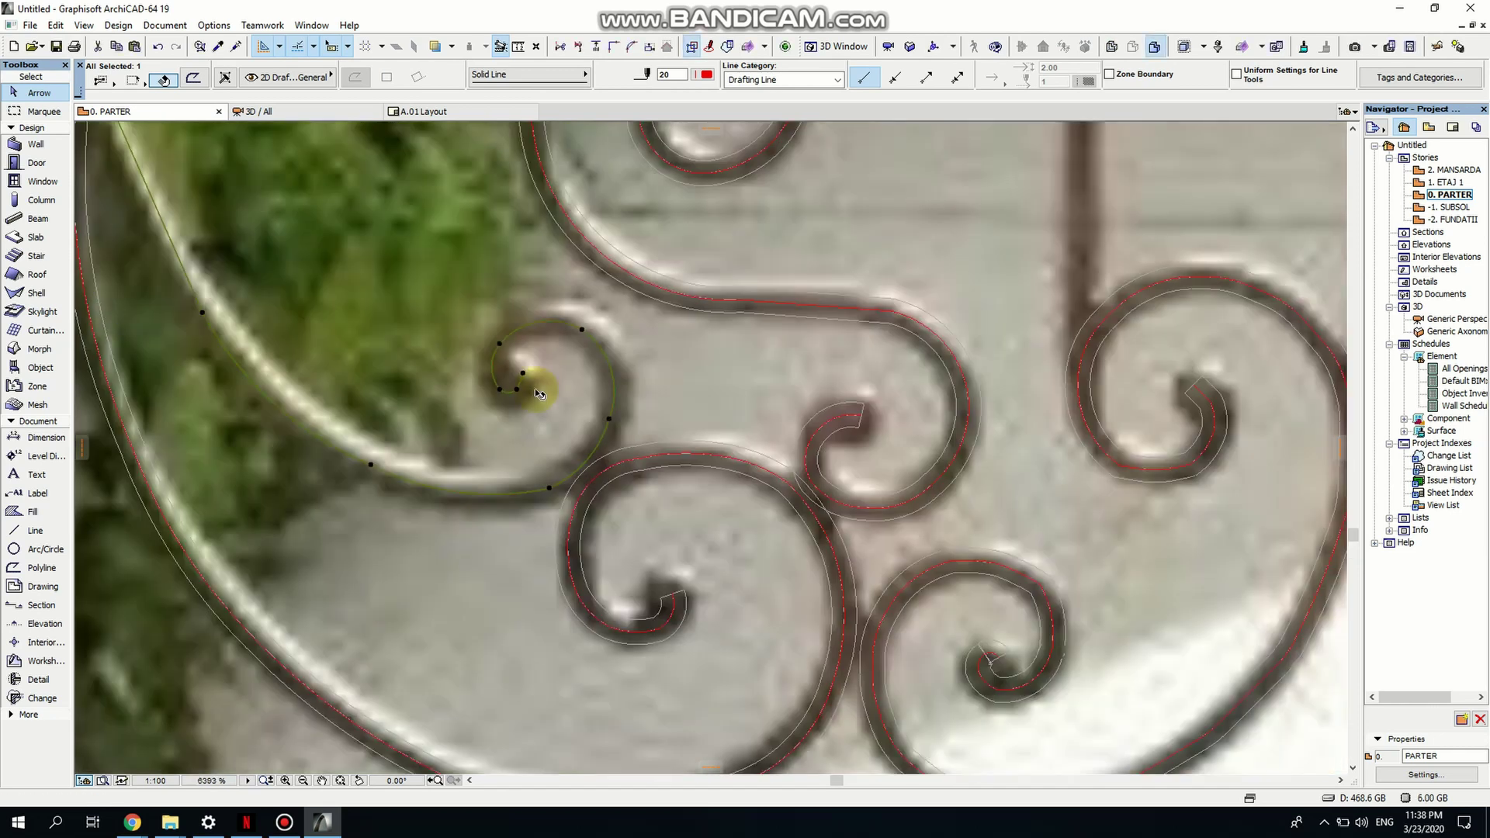
left_click(193, 287)
scroll(374, 428, "down", 5)
key("Escape")
Trace the upper-left S-scroll with a polyline from its upper eye, around the loop beside the frame, to the middle junction.
middle_click_drag(104, 328, 186, 488)
left_click(42, 567)
scroll(323, 442, "down", 2)
scroll(485, 332, "up", 6)
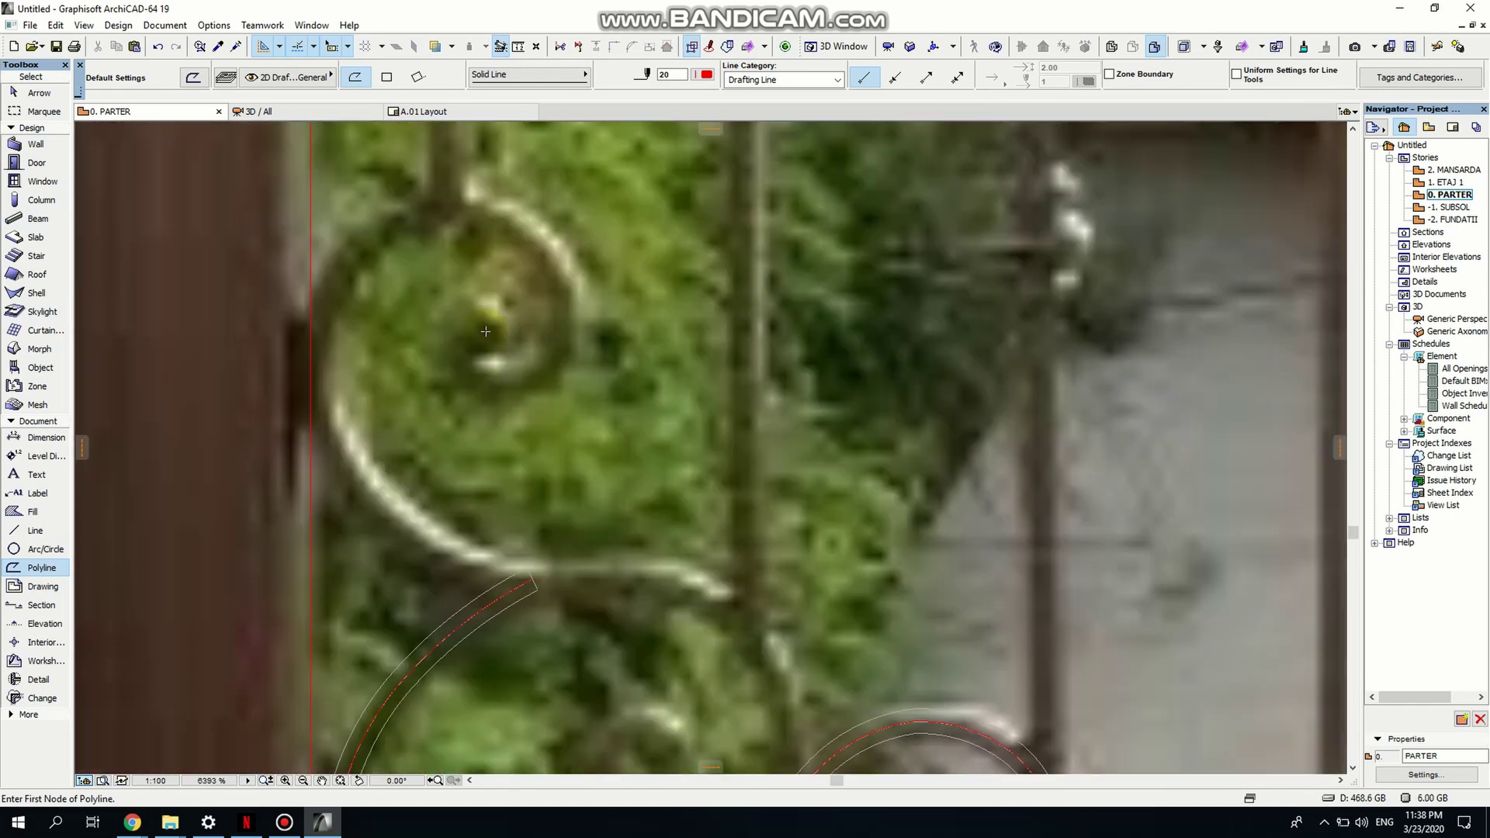
left_click(468, 344)
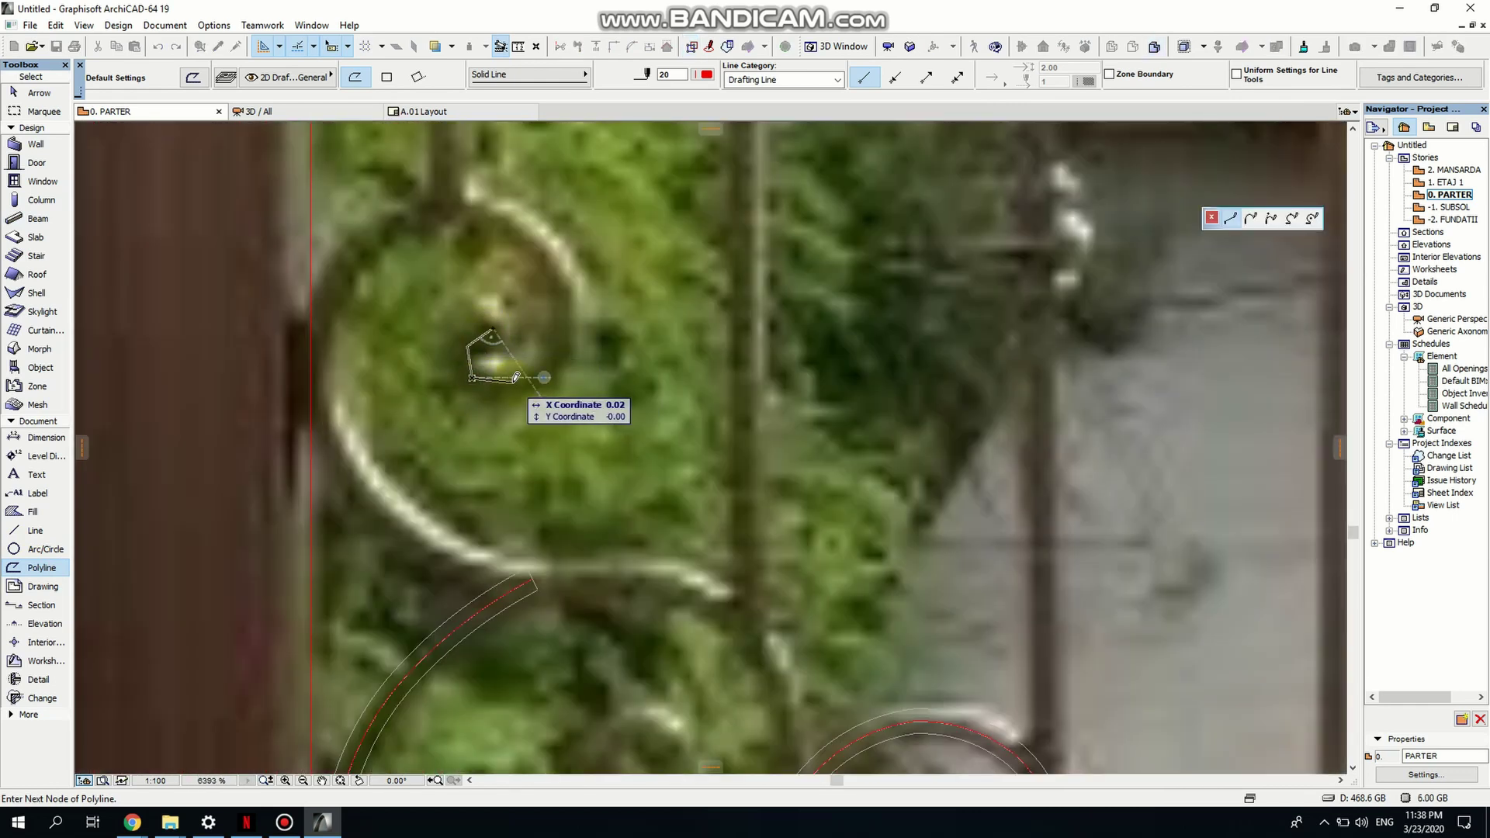
left_click(564, 289)
left_click(503, 218)
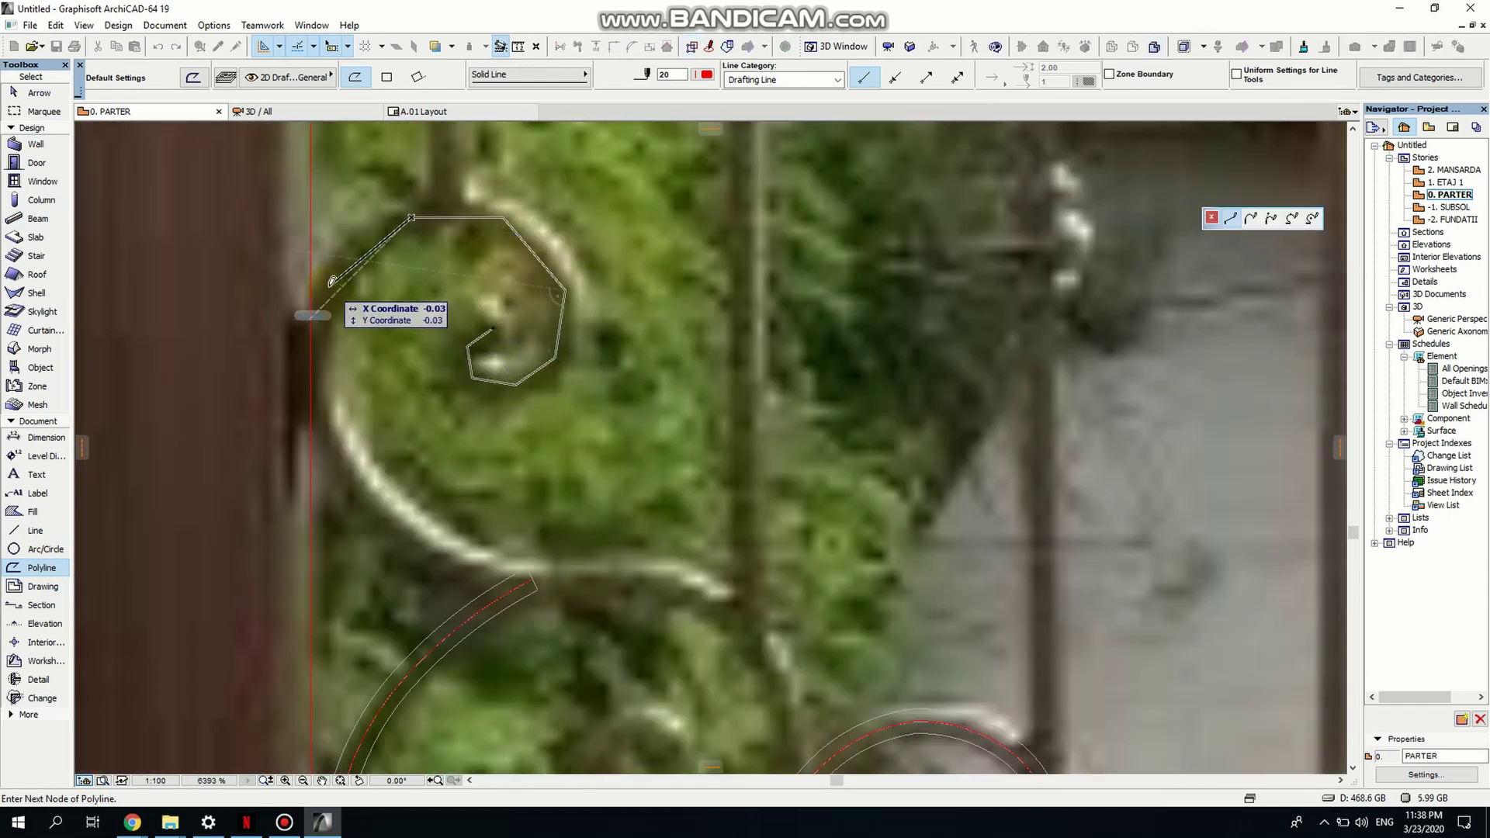
left_click(324, 309)
left_click(320, 405)
left_click(372, 505)
left_click(468, 567)
left_click(579, 576)
left_click(683, 576)
Continue the S-scroll's polyline down around its lower loop and finish it at the lower eye.
middle_click_drag(764, 692, 642, 425)
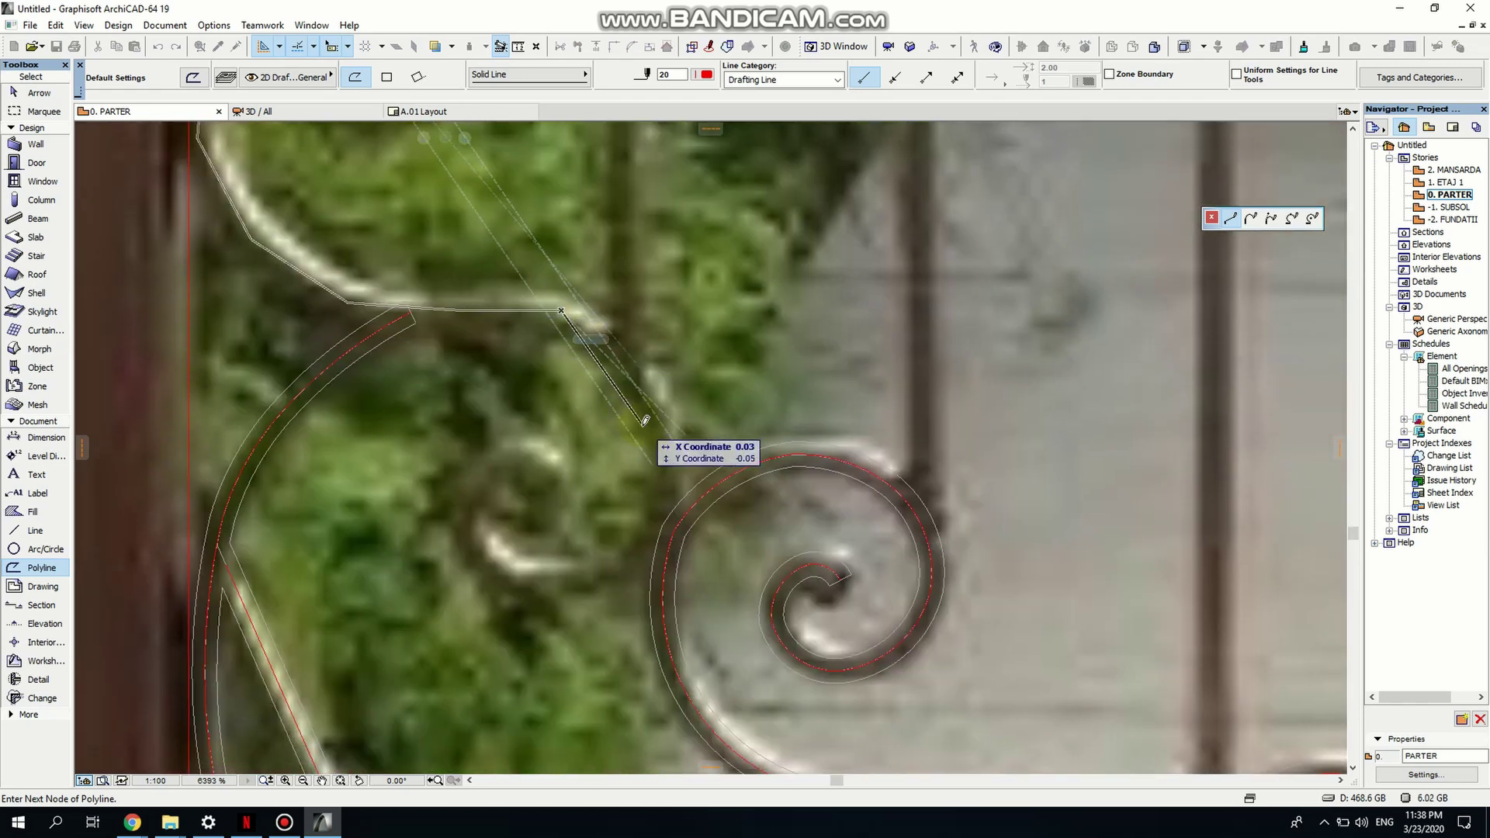
left_click(666, 448)
left_click(648, 523)
left_click(576, 572)
left_click(512, 572)
left_click(462, 527)
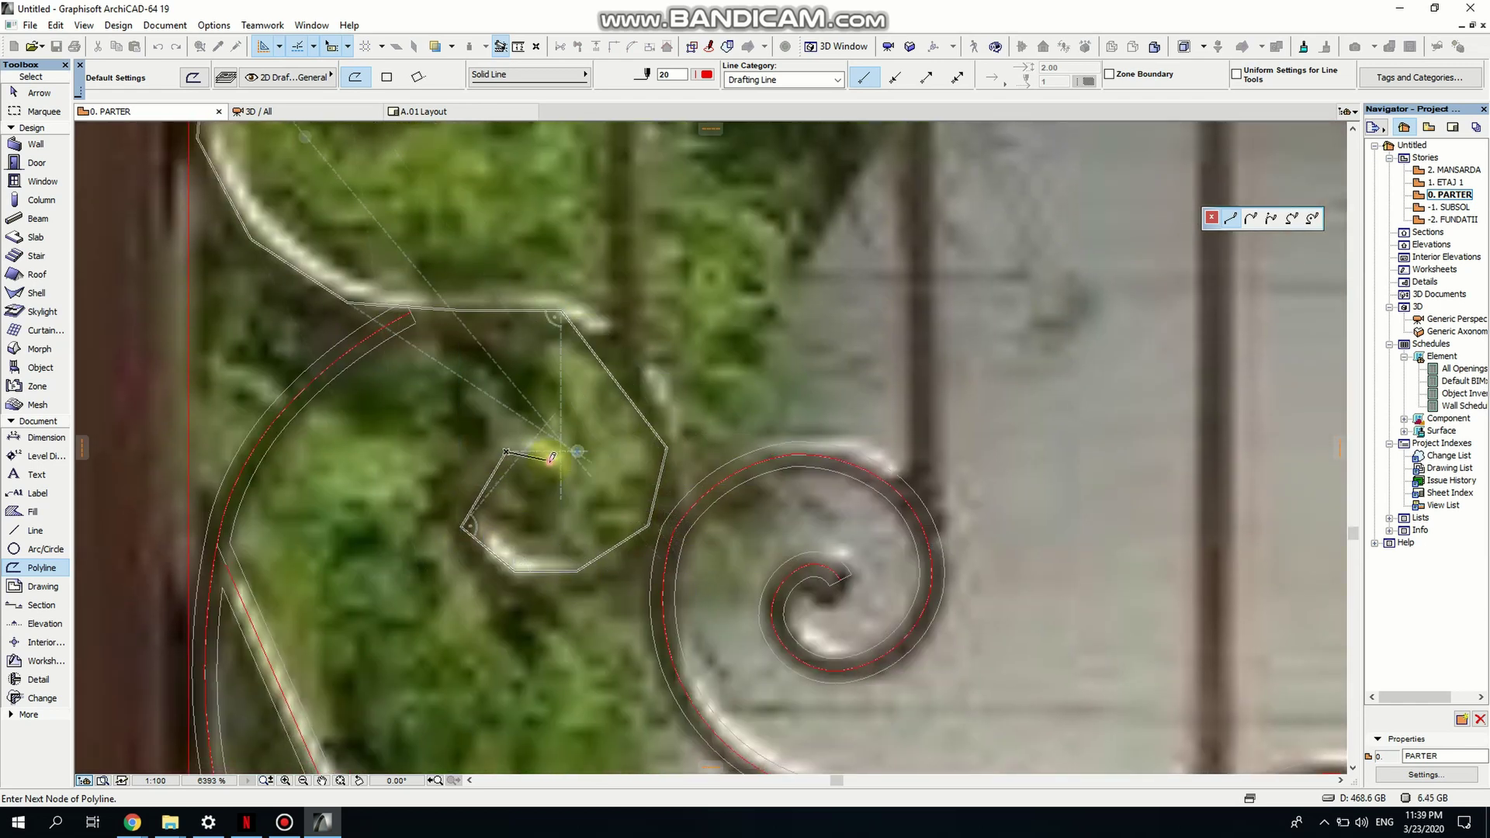
double_click(549, 460)
key("Escape")
Curve the top, upper-right and right segments of the S-scroll's upper loop.
middle_click_drag(494, 380, 630, 648)
left_click(479, 237)
left_click(477, 237)
left_click(475, 232)
left_click(553, 274)
left_click(560, 270)
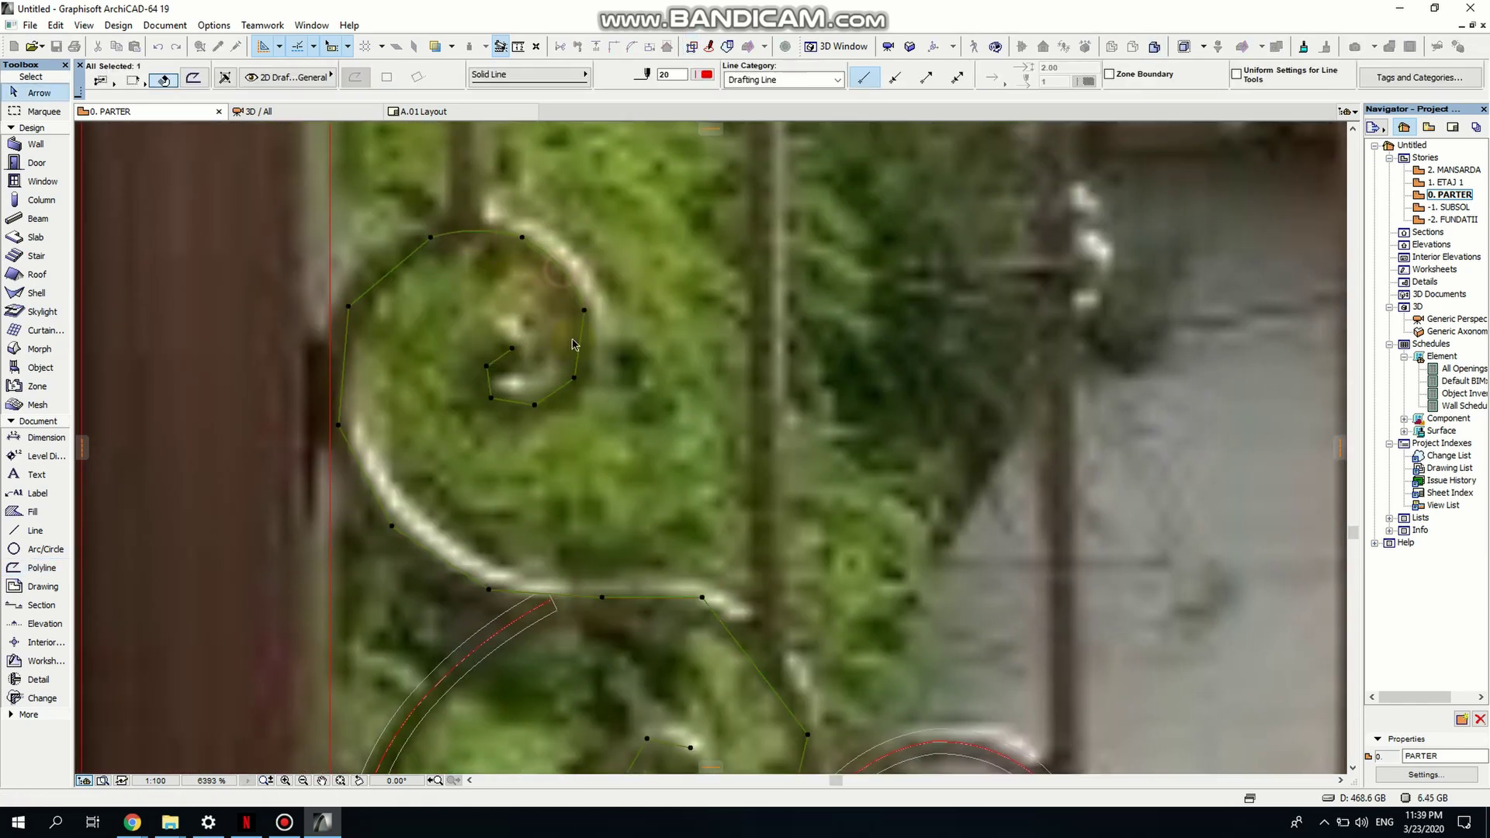
left_click(578, 344)
scroll(581, 359, "up", 4)
left_click(581, 359)
Curve the four short segments around the S-scroll's upper eye.
left_click(529, 424)
left_click(530, 435)
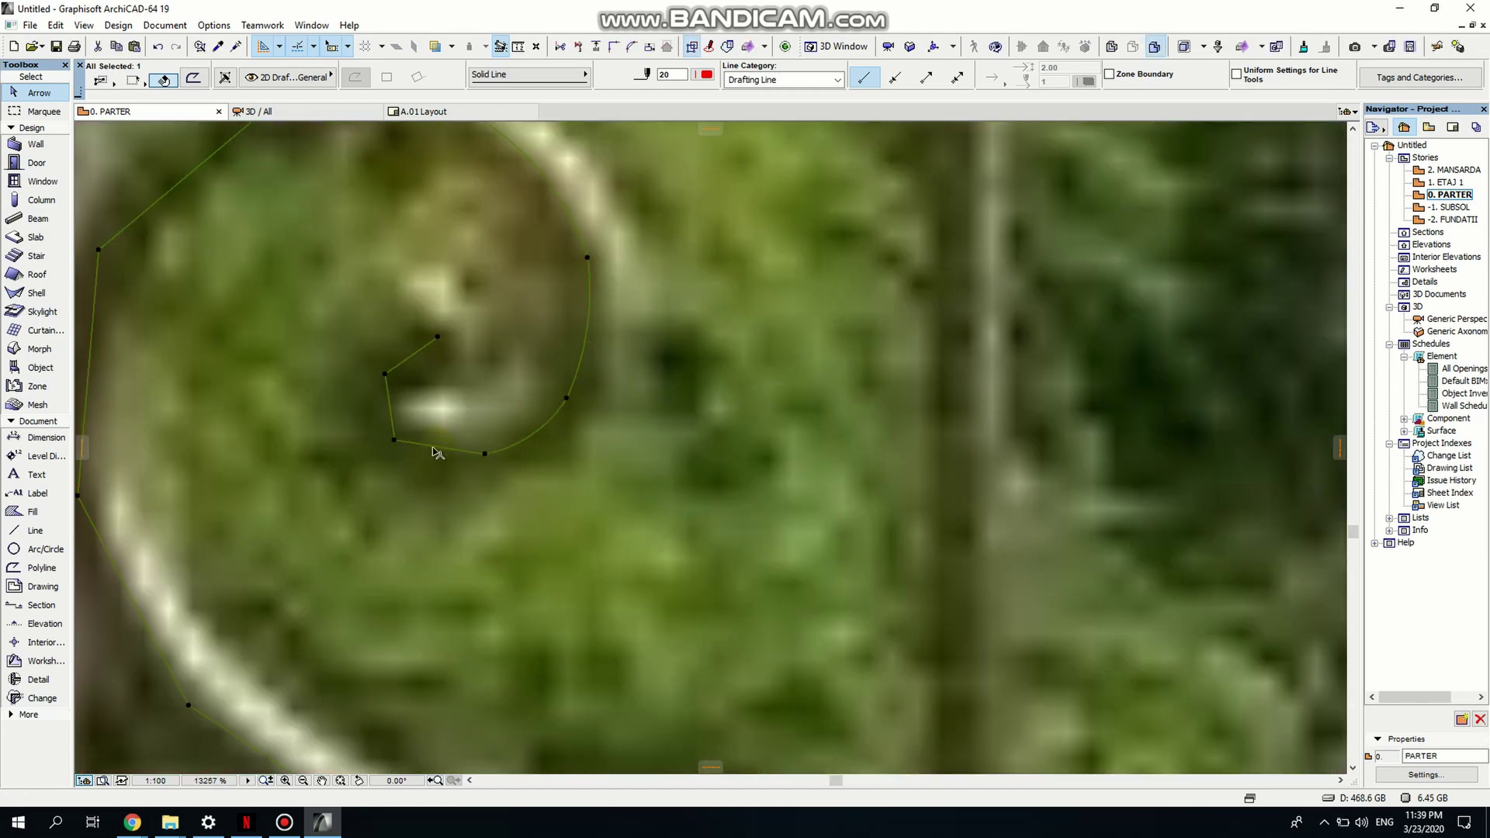
left_click(432, 448)
left_click(435, 454)
left_click(388, 406)
left_click(383, 404)
left_click(411, 354)
left_click(411, 345)
Curve the S-scroll's three segments running down the left side beside the frame.
middle_click_drag(409, 329, 745, 521)
left_click(533, 362)
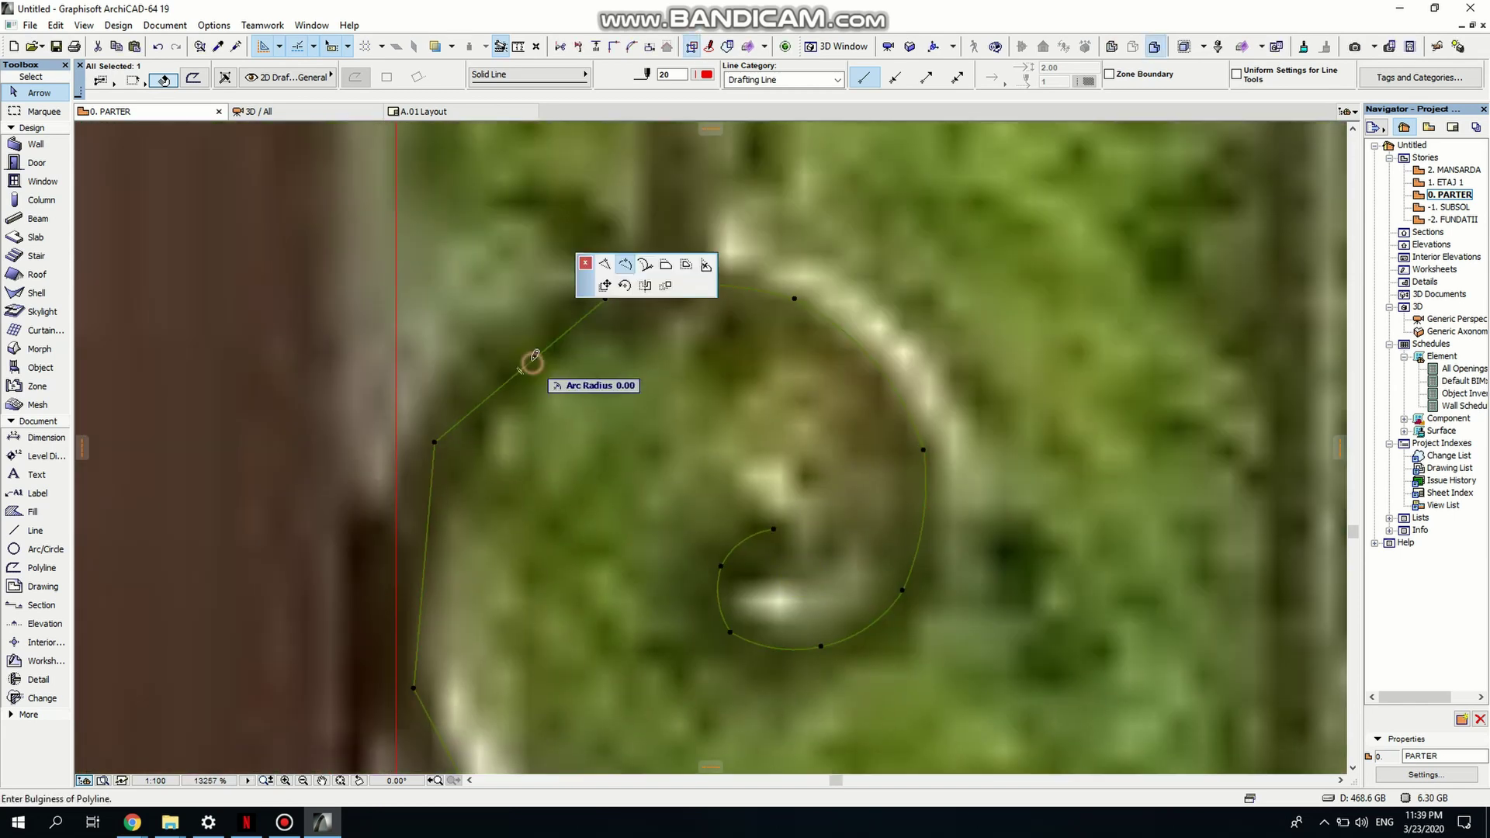
left_click(503, 346)
middle_click_drag(537, 428, 463, 282)
left_click(347, 409)
left_click(331, 412)
middle_click_drag(390, 582, 333, 256)
left_click(332, 310)
left_click(322, 327)
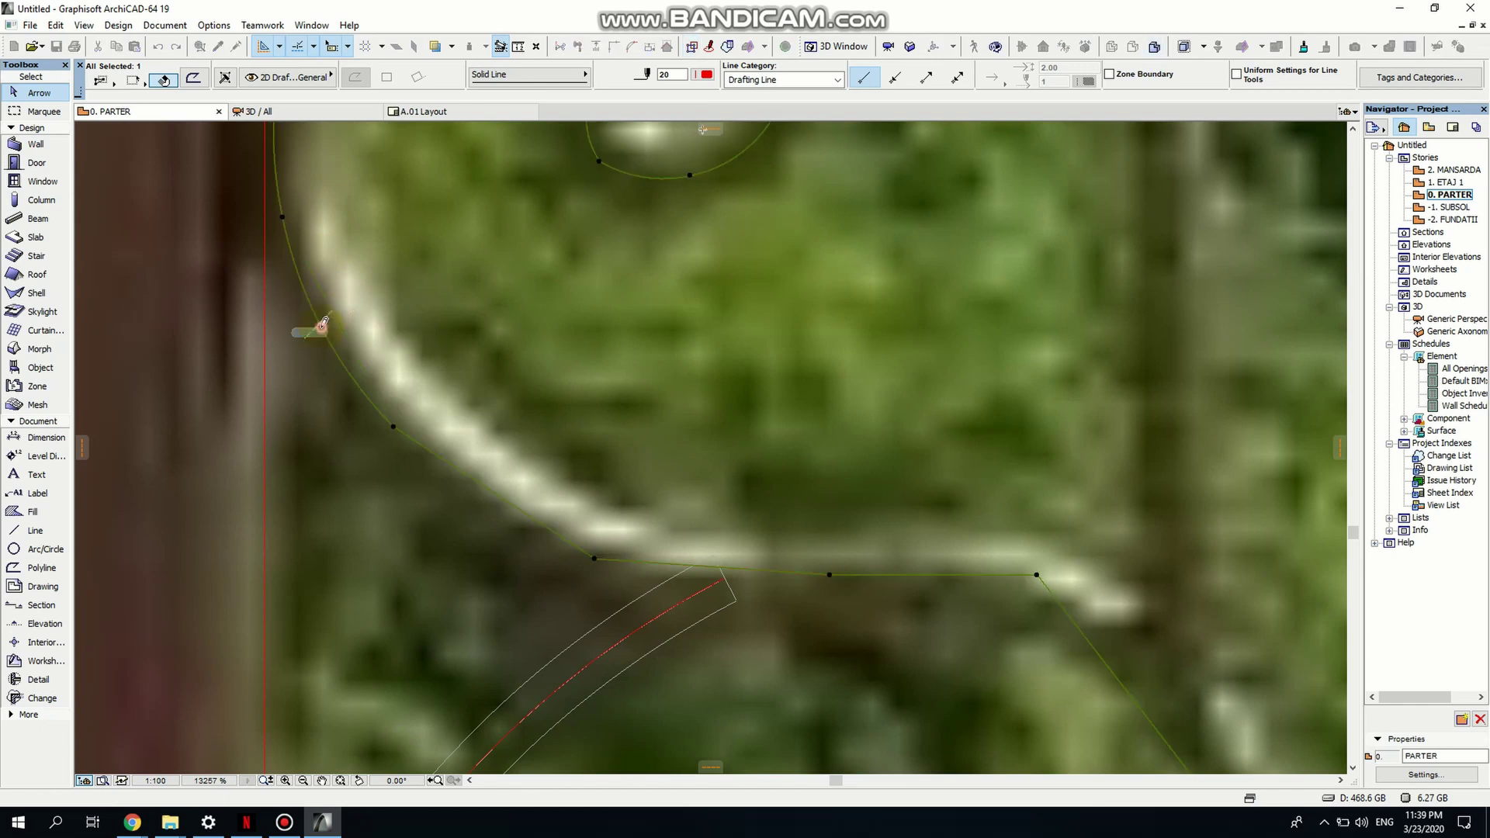
Curve the S-scroll's middle segments from the lower left of the upper loop across the junction.
middle_click_drag(502, 494, 354, 228)
left_click(353, 228)
left_click(350, 246)
left_click(592, 302)
left_click(609, 316)
middle_click_drag(771, 317, 583, 220)
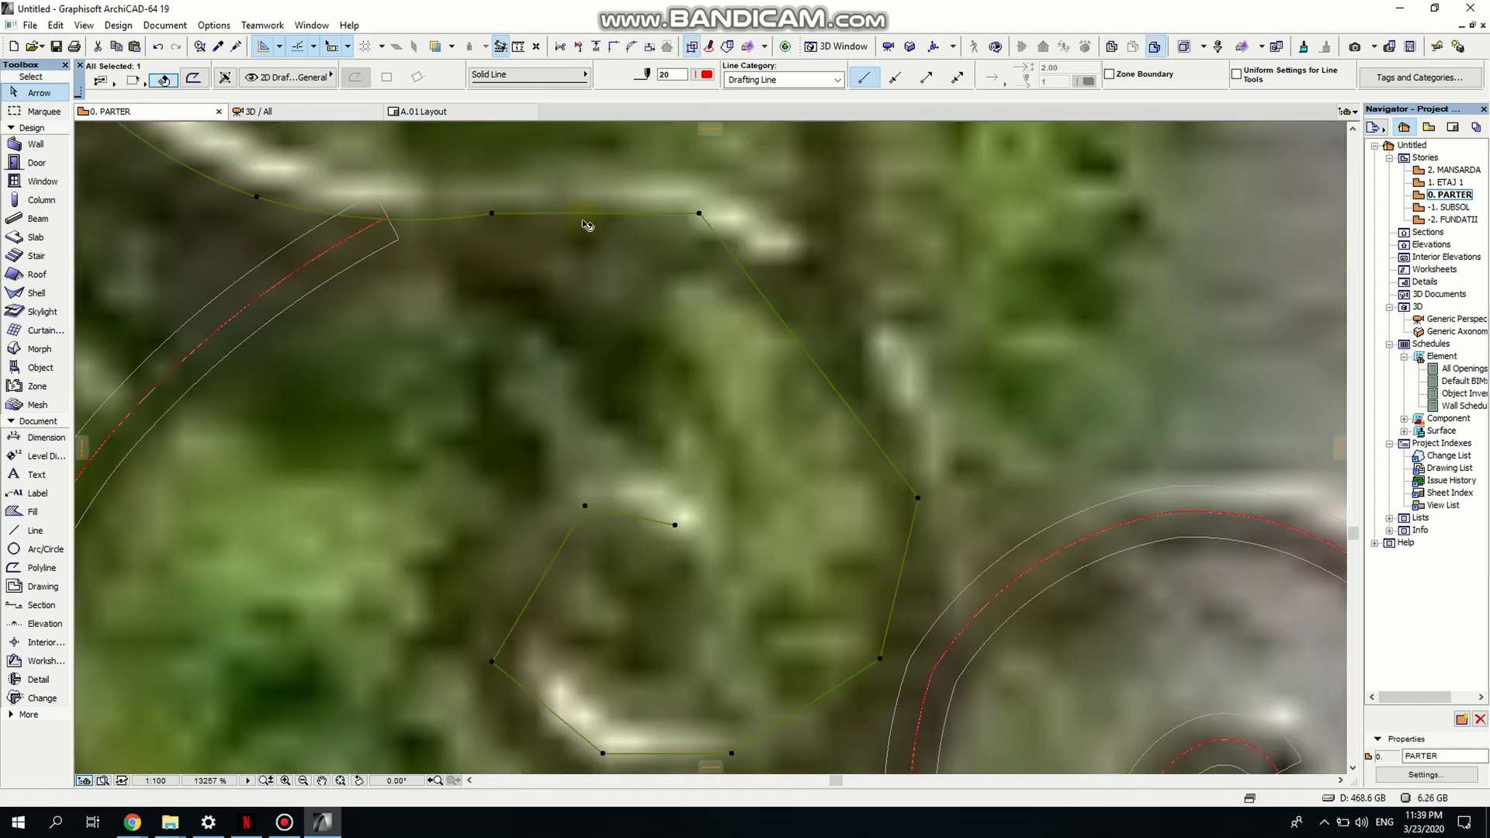
left_click(592, 213)
left_click(593, 205)
Curve the upper-right and lower-right segments of the S-scroll's lower loop.
middle_click_drag(706, 278, 585, 205)
left_click(656, 239)
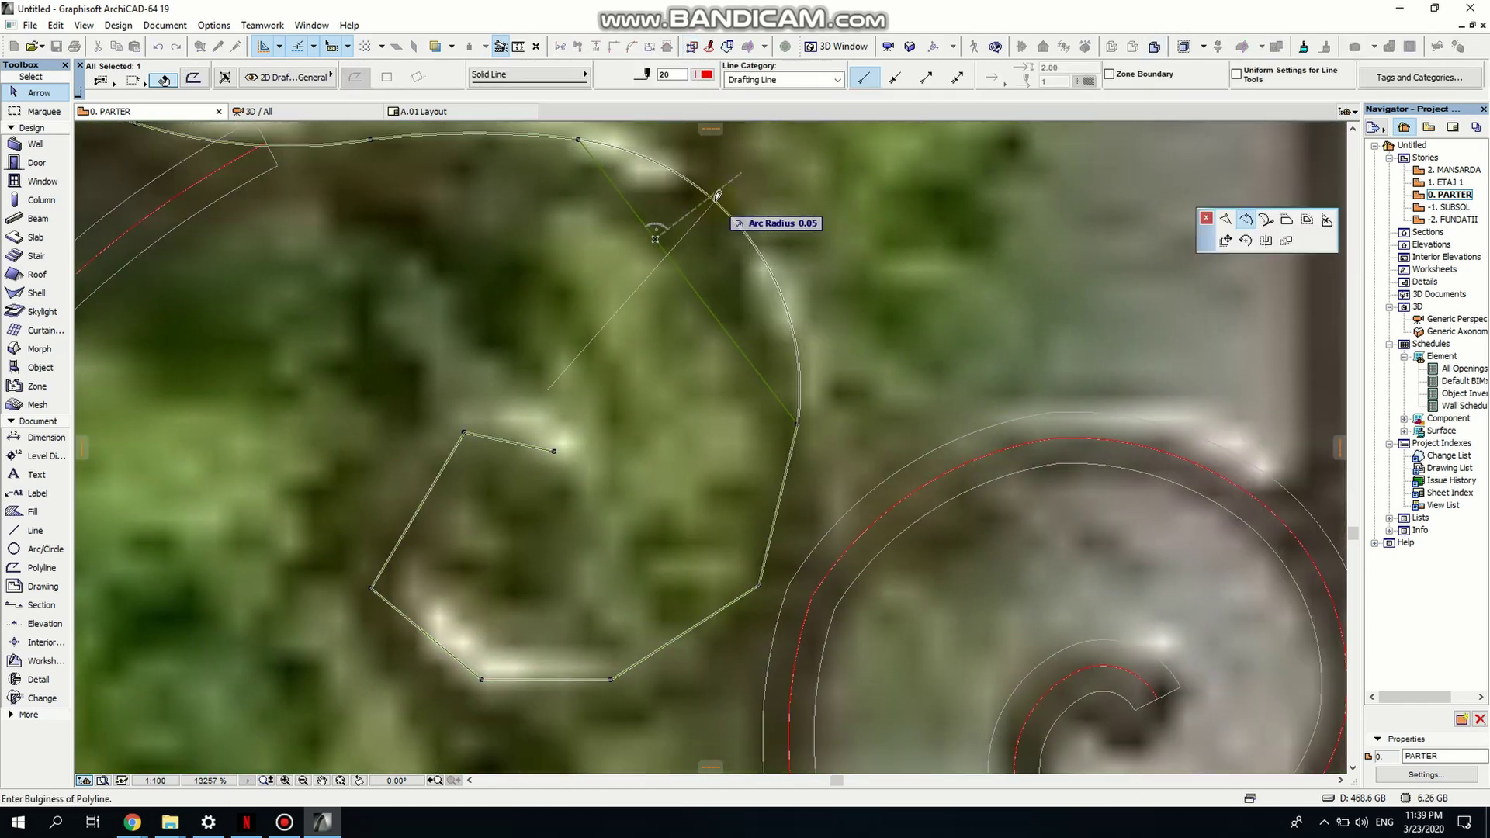
left_click(716, 196)
middle_click_drag(728, 540, 602, 409)
scroll(602, 409, "down", 1)
left_click(575, 474)
left_click(578, 482)
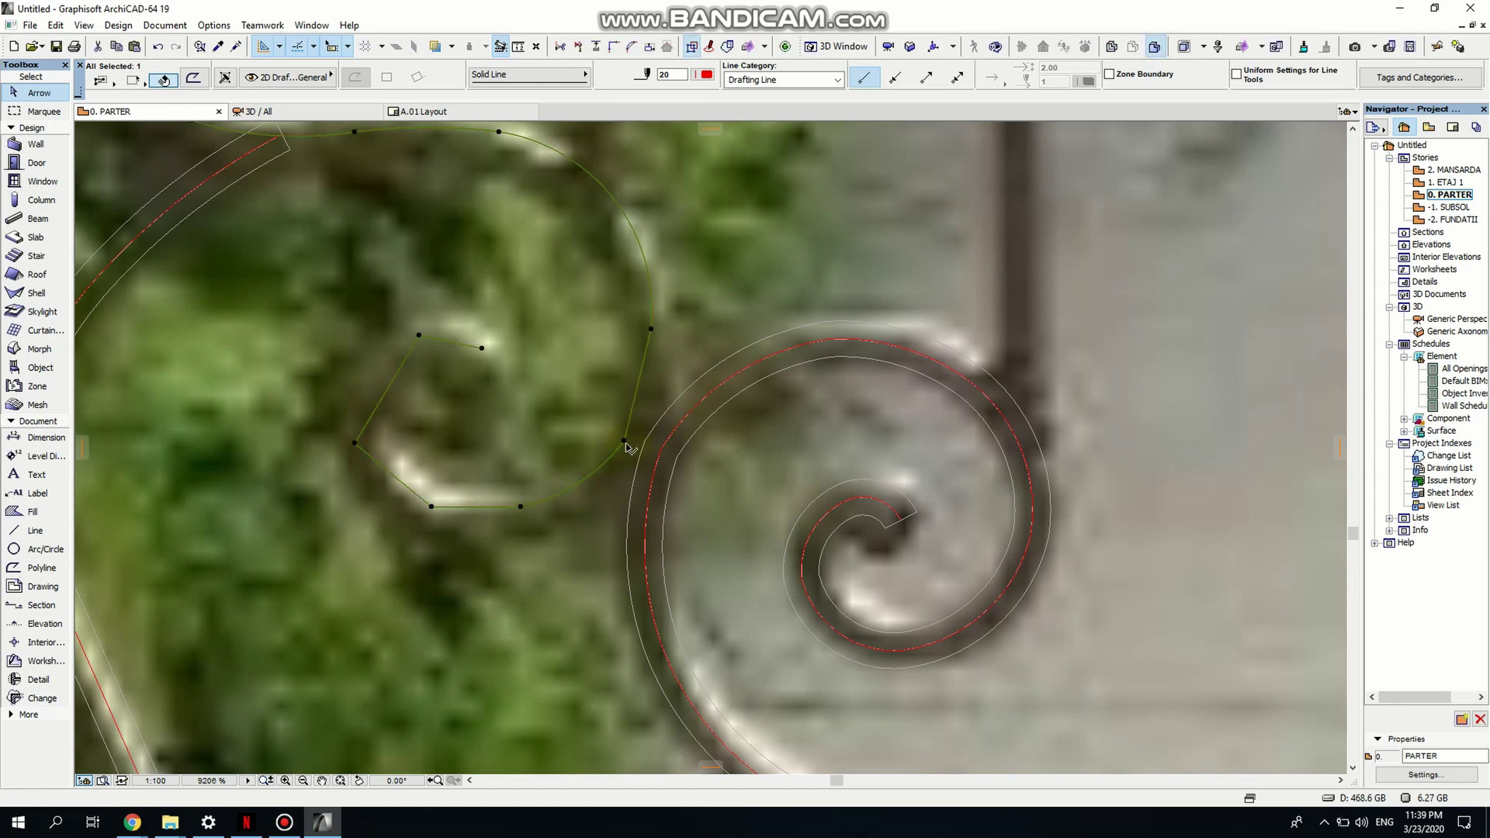
Curve the lower-left and left segments of the S-scroll's lower loop and adjust its end at the eye.
left_click(384, 468)
left_click(380, 479)
left_click(379, 401)
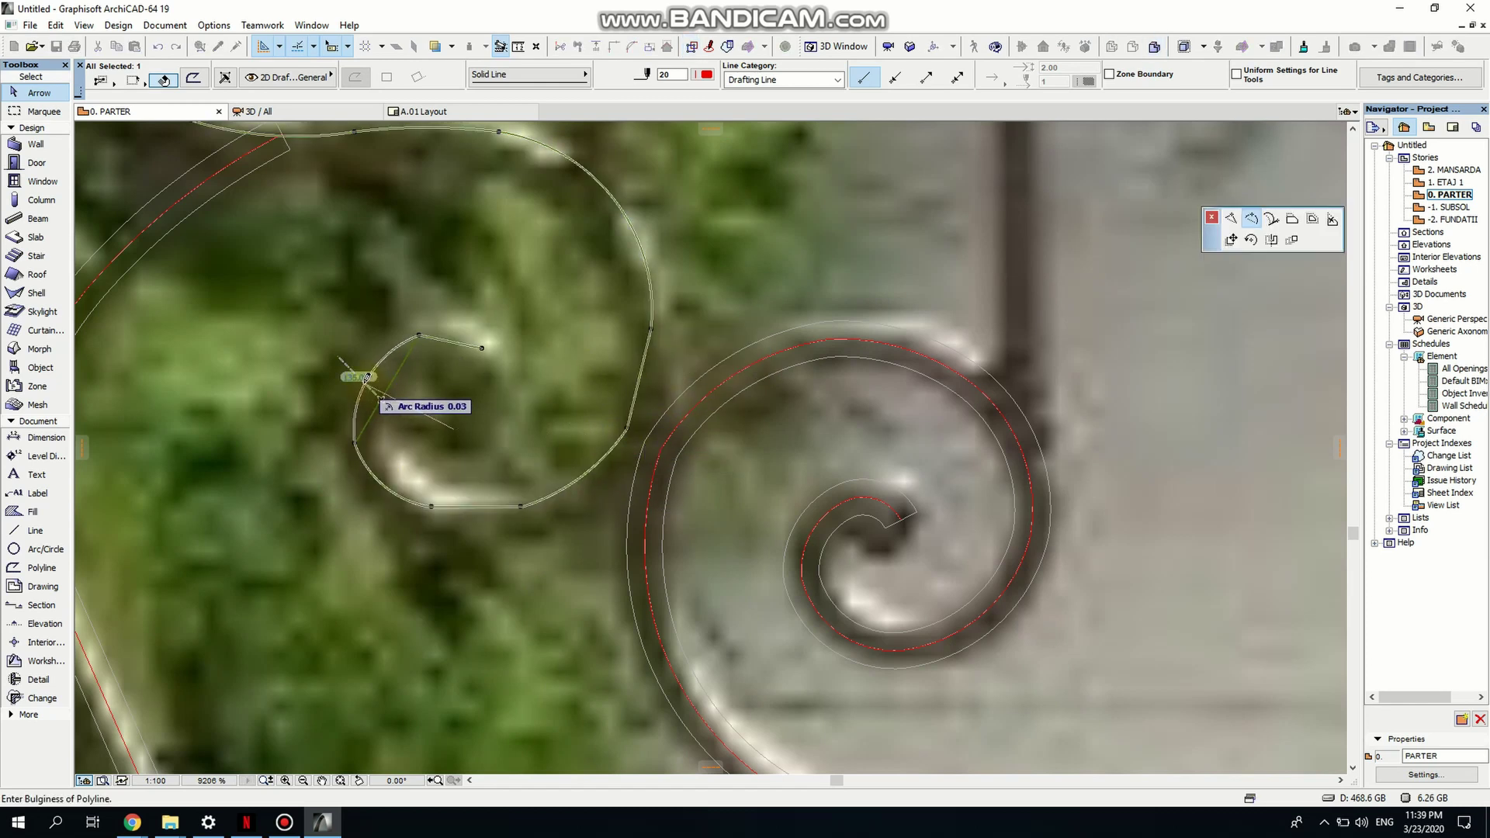
left_click(365, 385)
left_click(458, 343)
left_click(482, 349)
Generate a beam along the finished S-scroll polyline and leave the Beam tool.
scroll(524, 489, "down", 3)
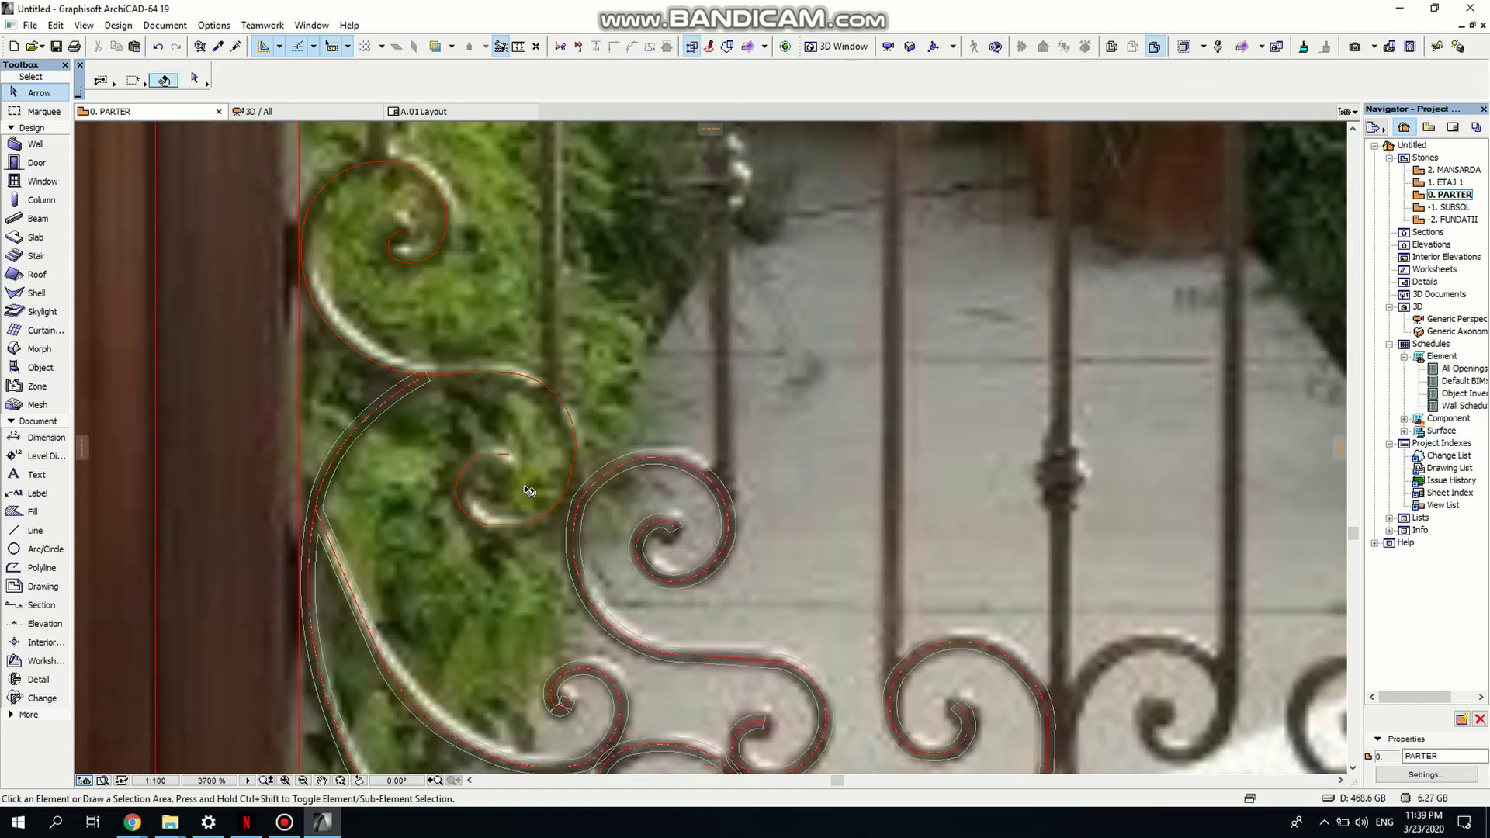
left_click(34, 219)
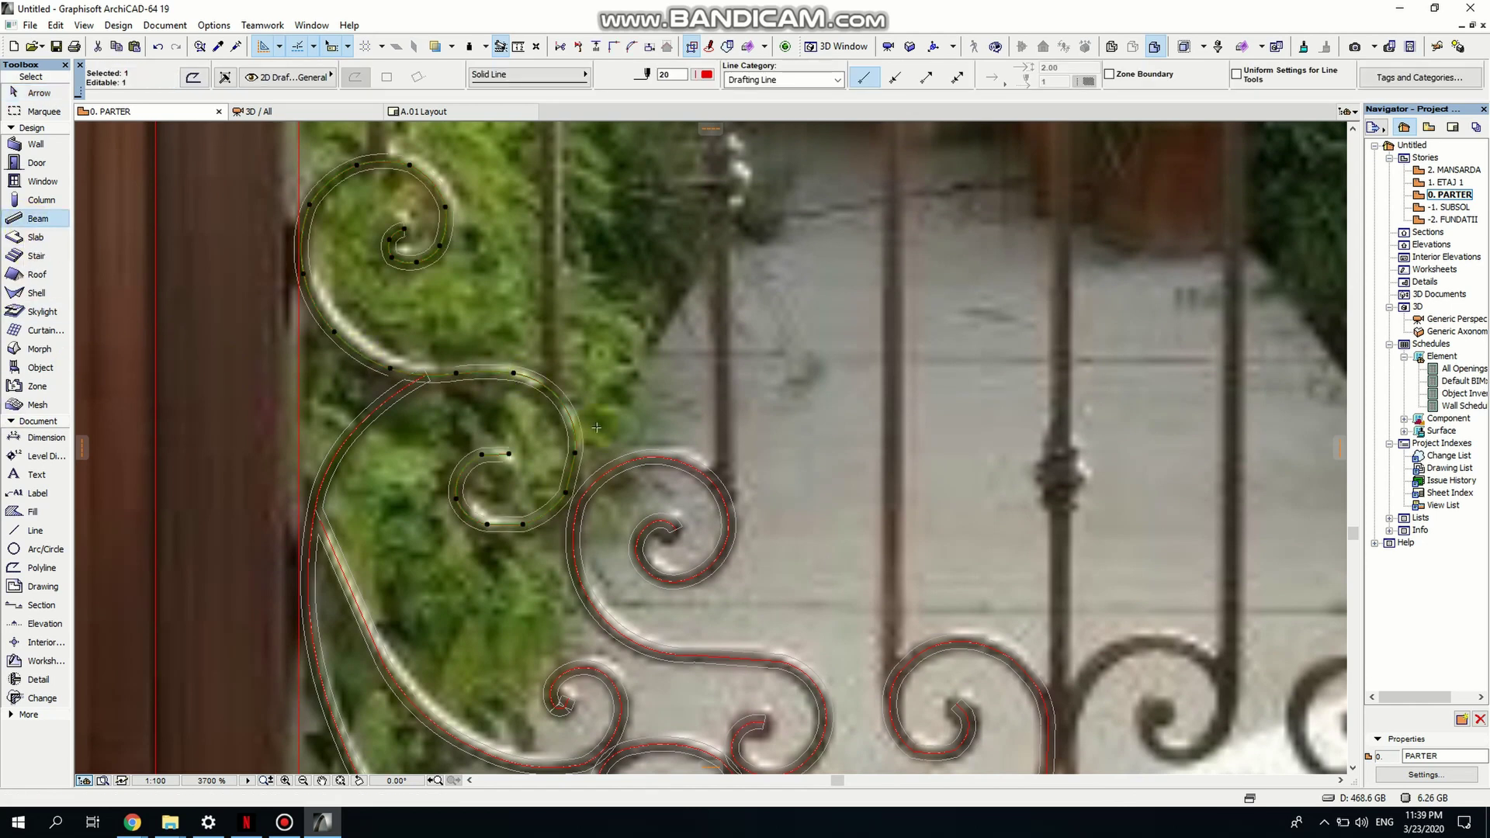
key("space")
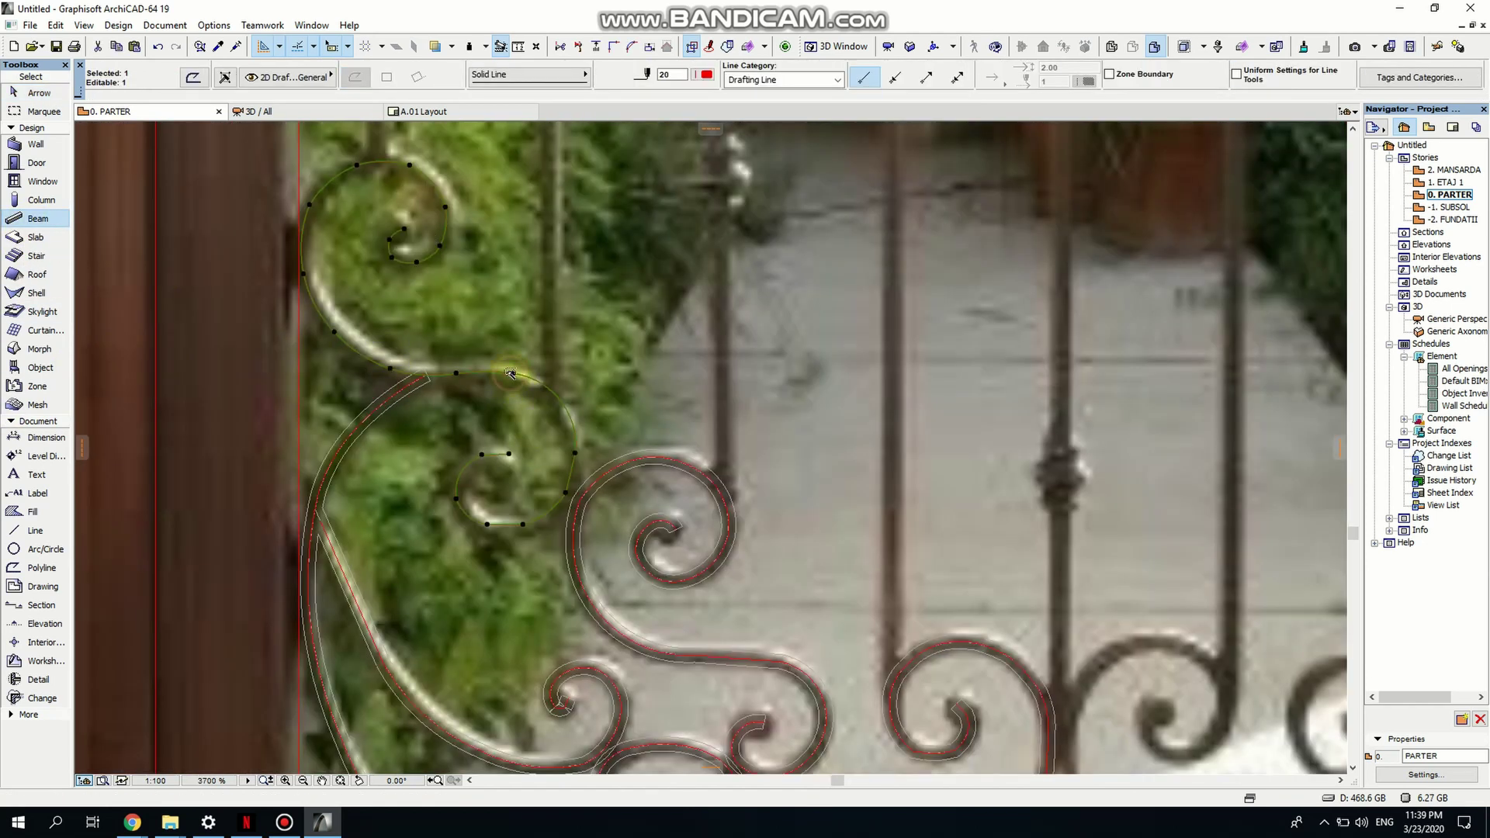
key("Escape")
scroll(571, 481, "down", 3)
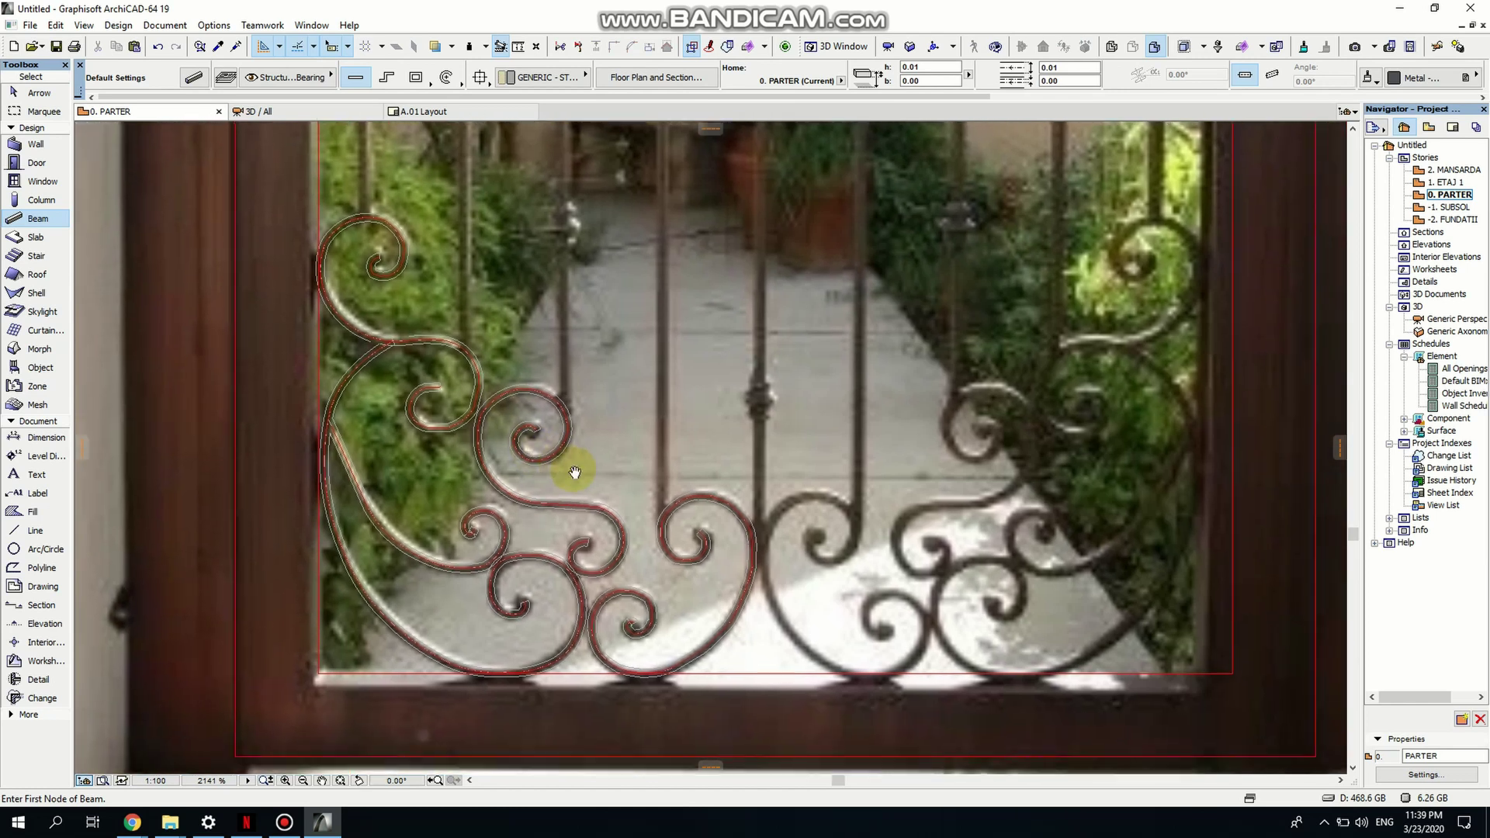
key("Escape")
scroll(409, 339, "up", 3)
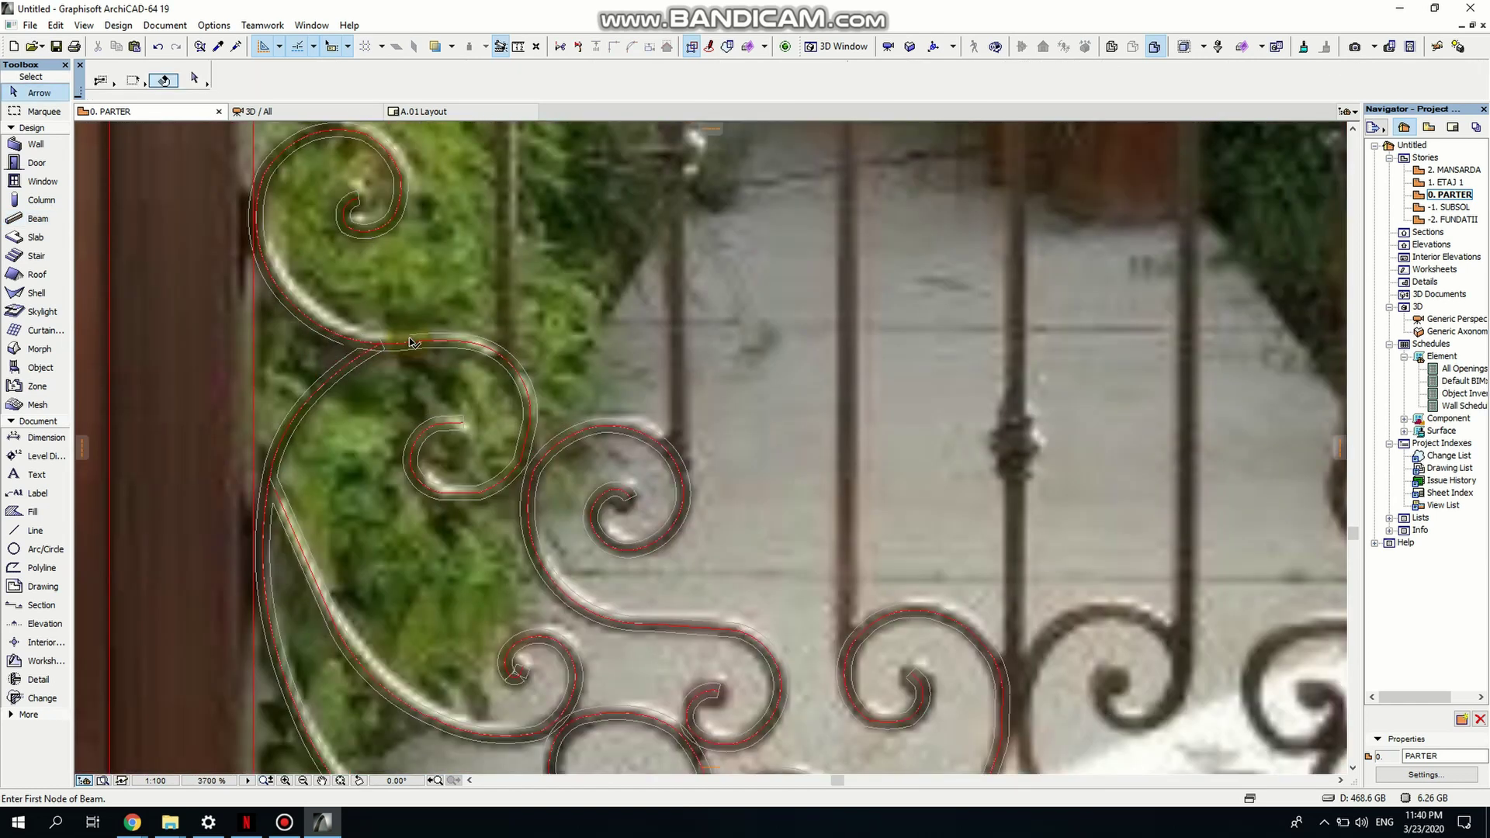
left_click(411, 342)
key("Escape")
scroll(364, 327, "down", 4)
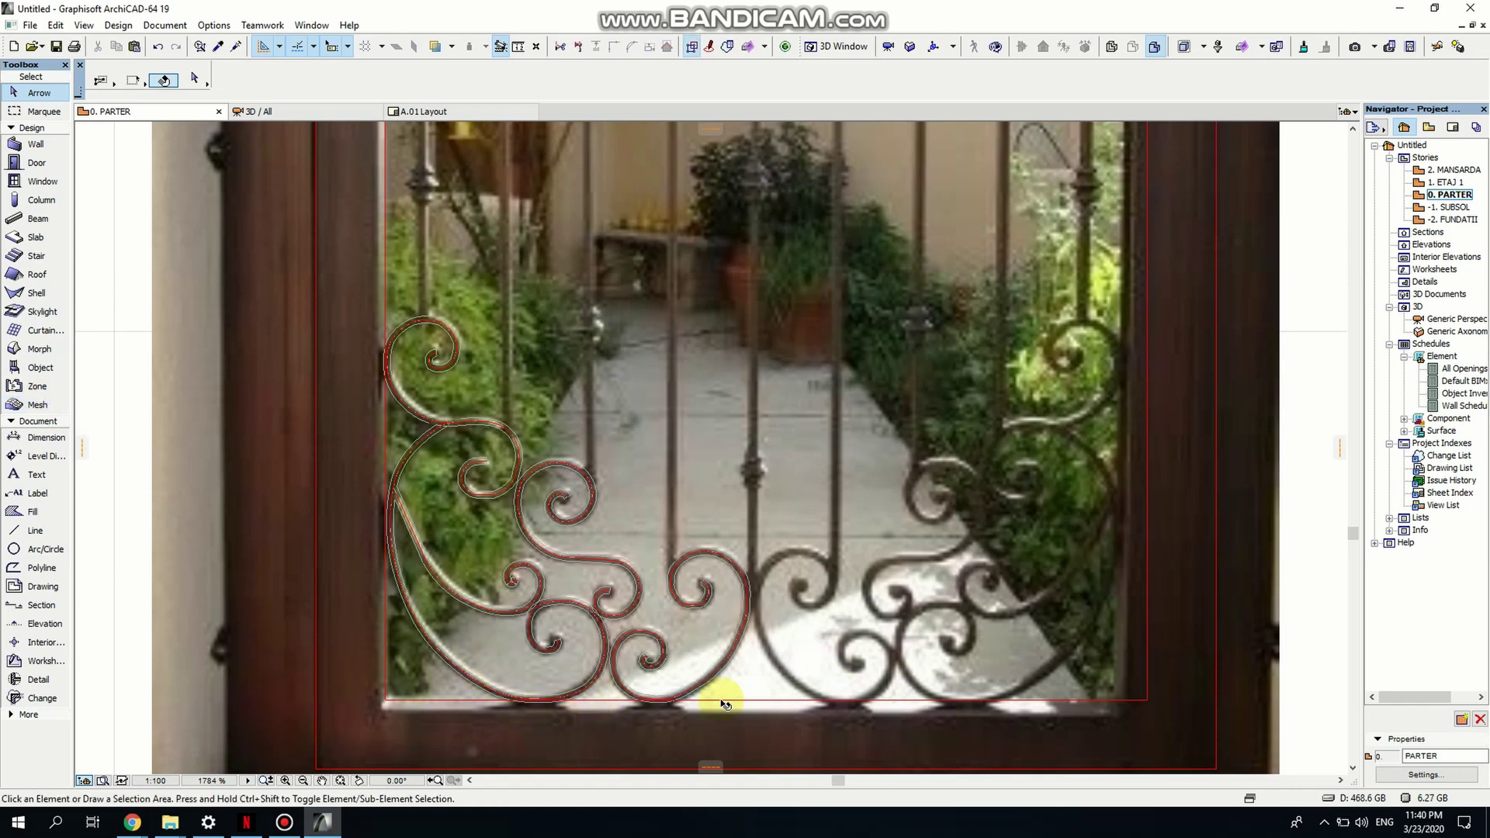
Mirror a copy of all the scroll beams across a vertical axis along the gate's central bar.
left_click(28, 221)
key("ctrl+a")
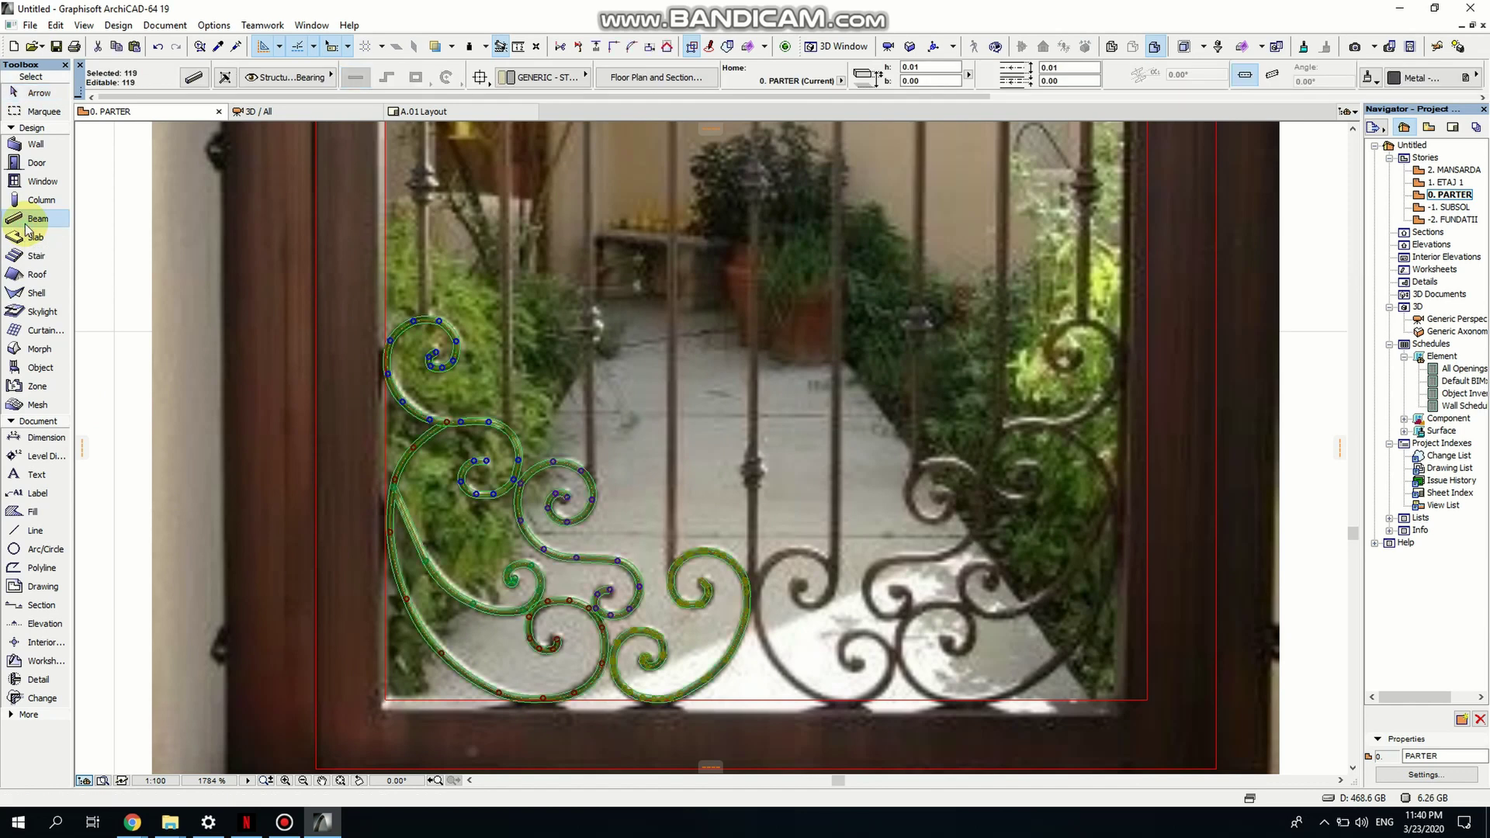
middle_click_drag(705, 569, 574, 542)
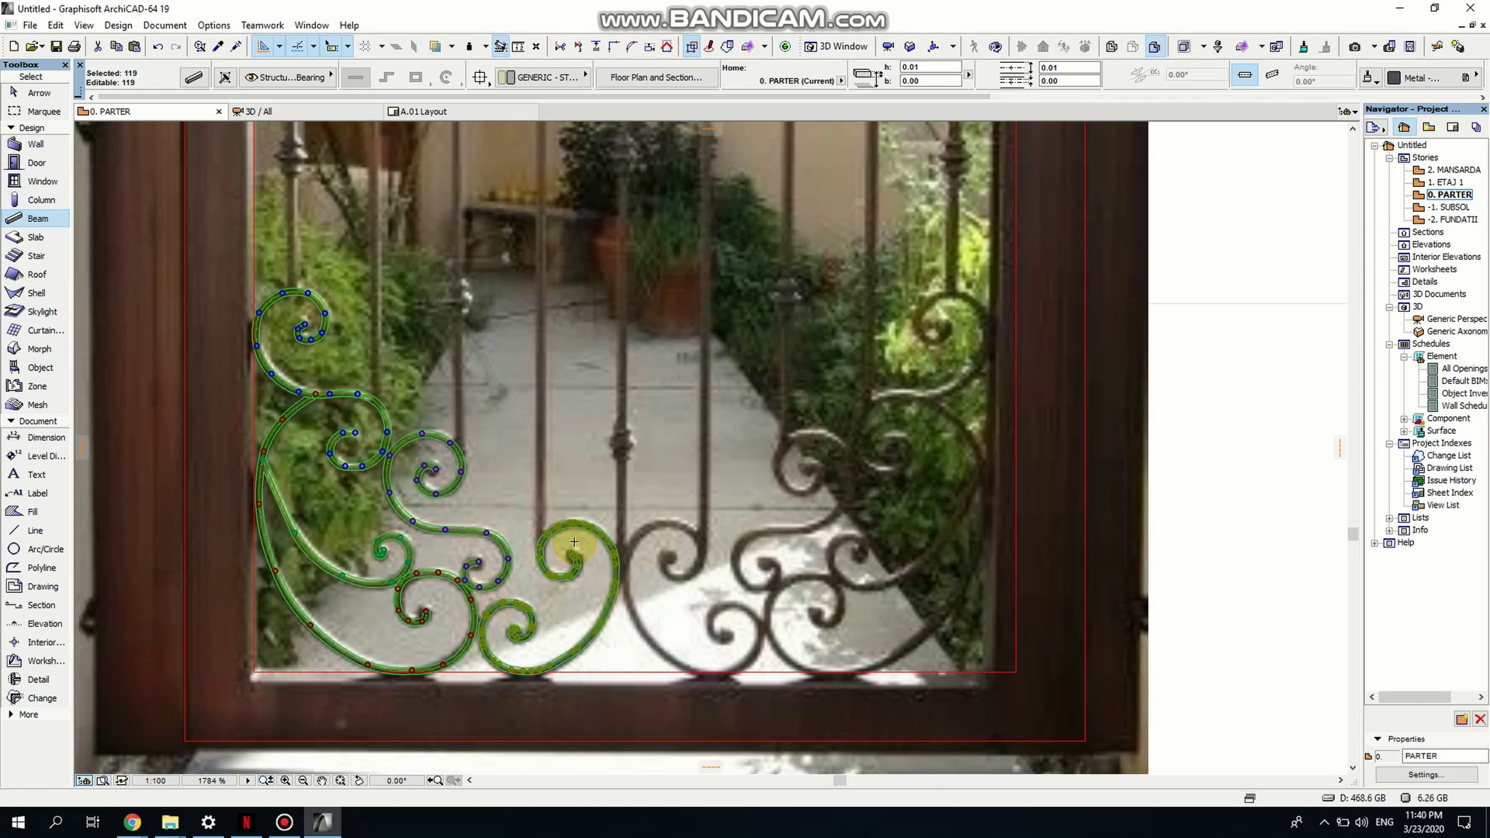
key("shift")
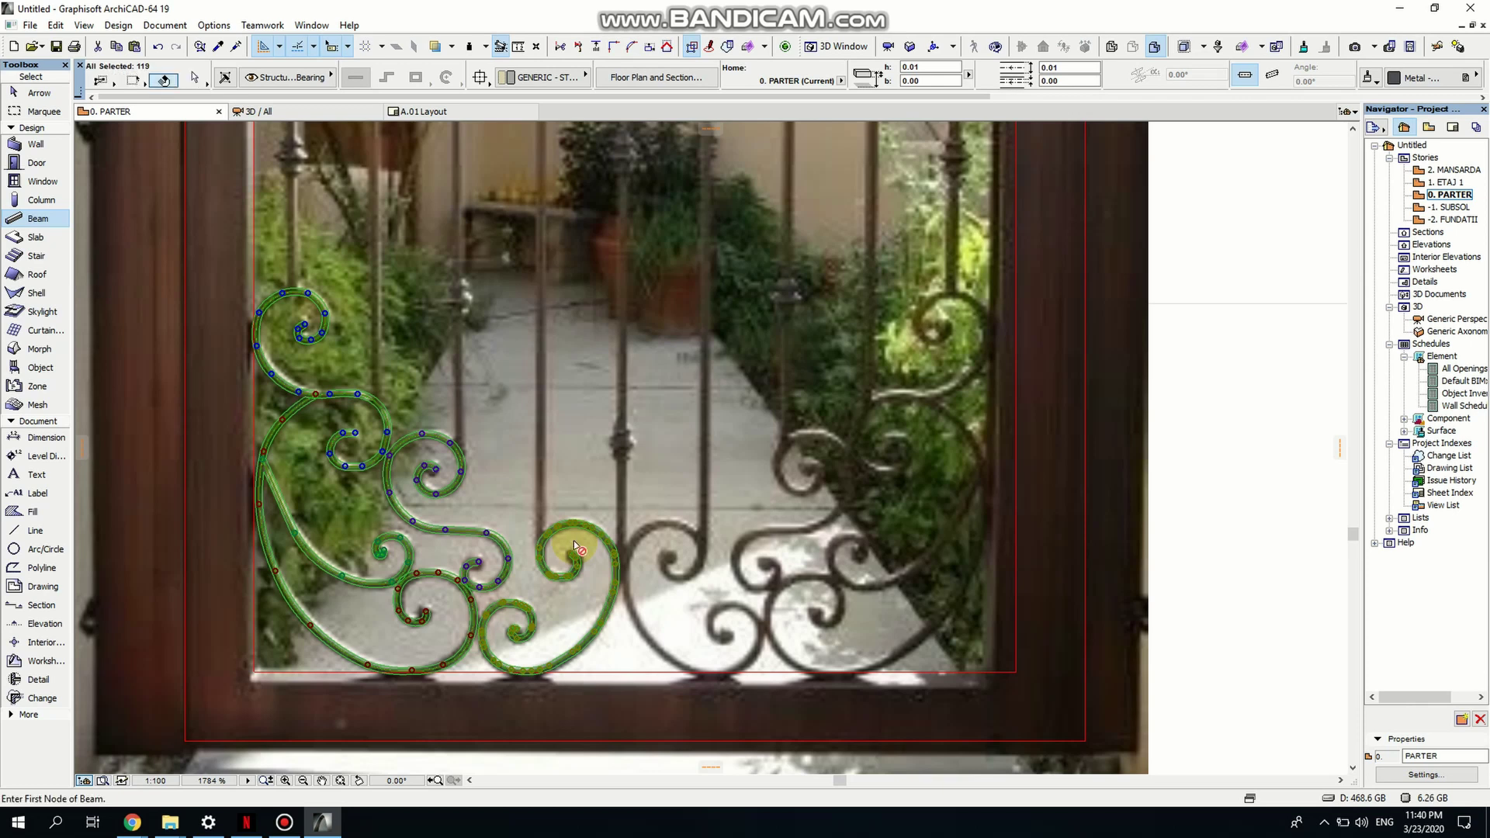
key("ctrl+alt+m")
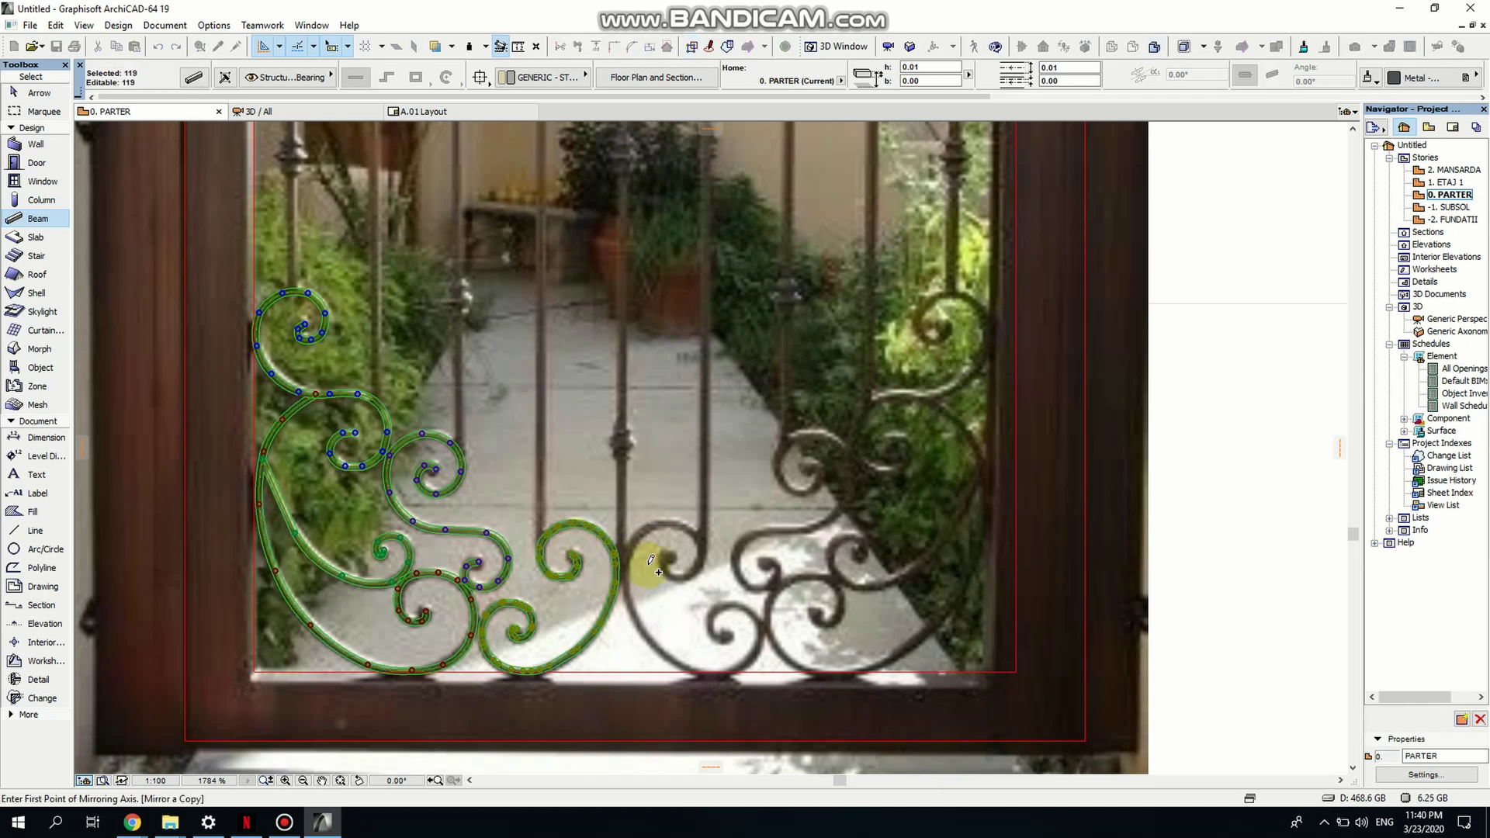
scroll(653, 564, "up", 4)
scroll(613, 555, "up", 5)
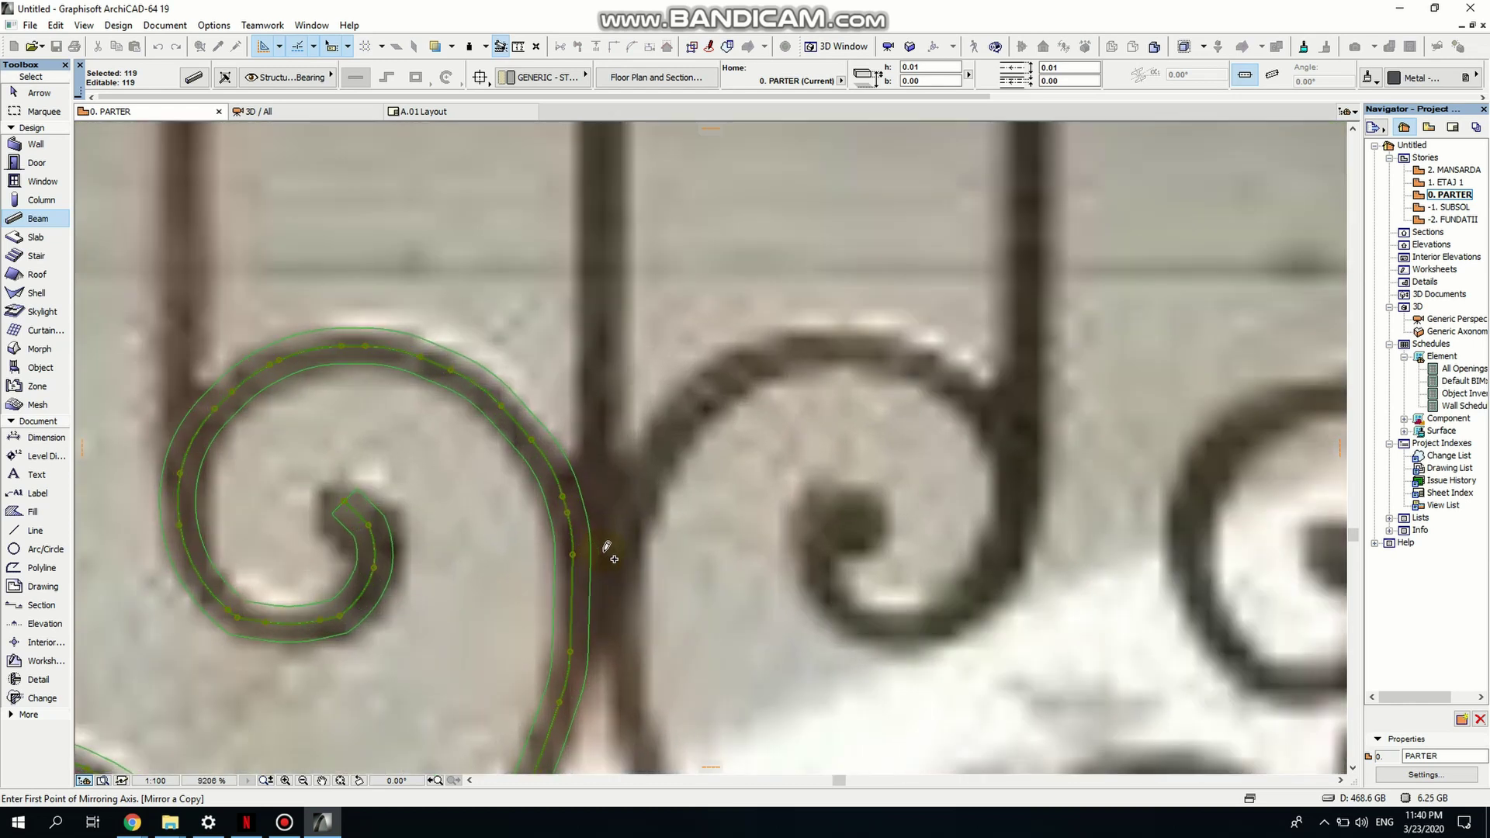
left_click(600, 548)
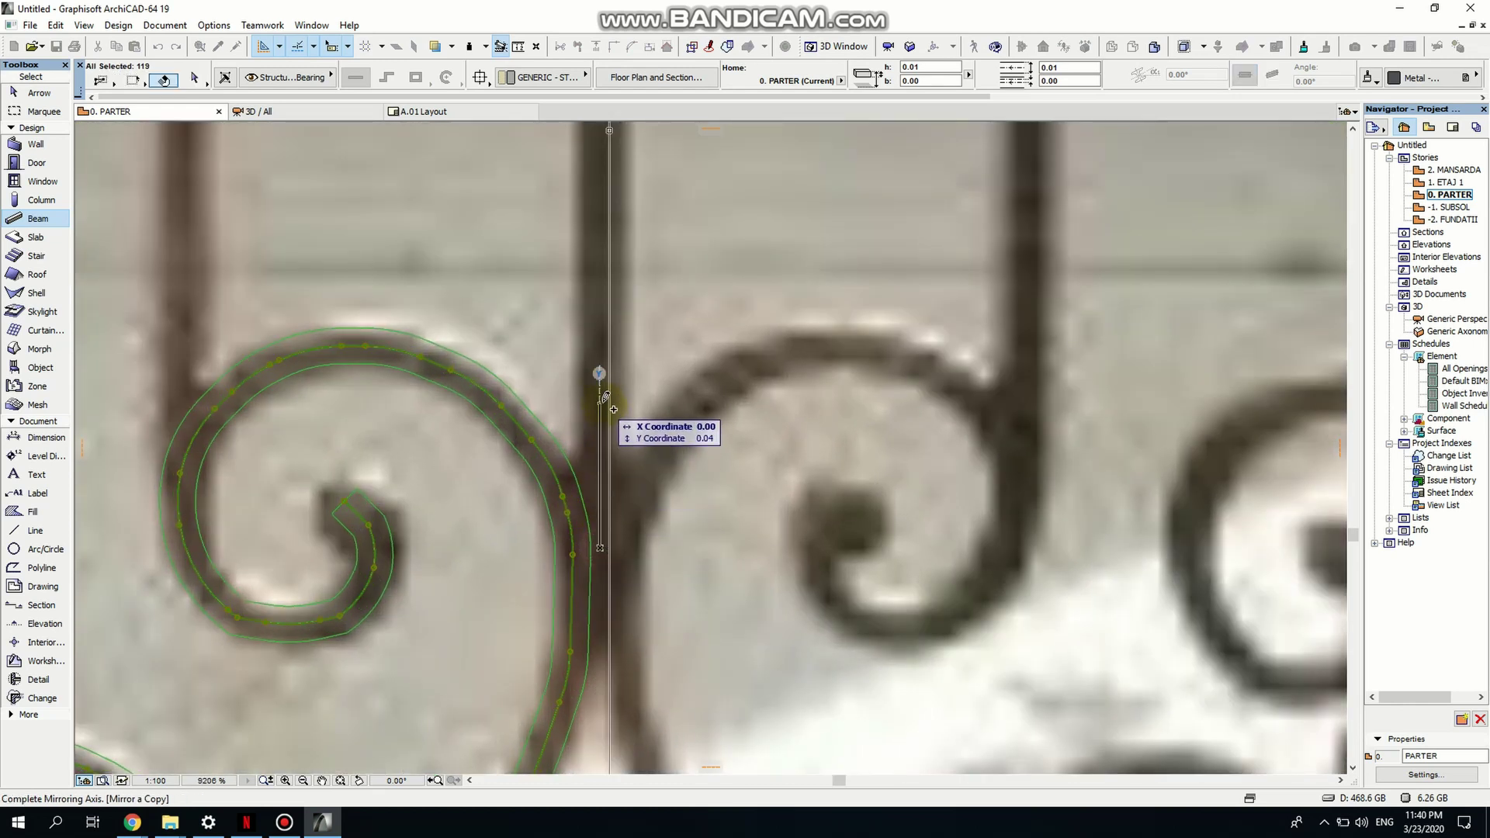
left_click(600, 373)
scroll(620, 450, "down", 2)
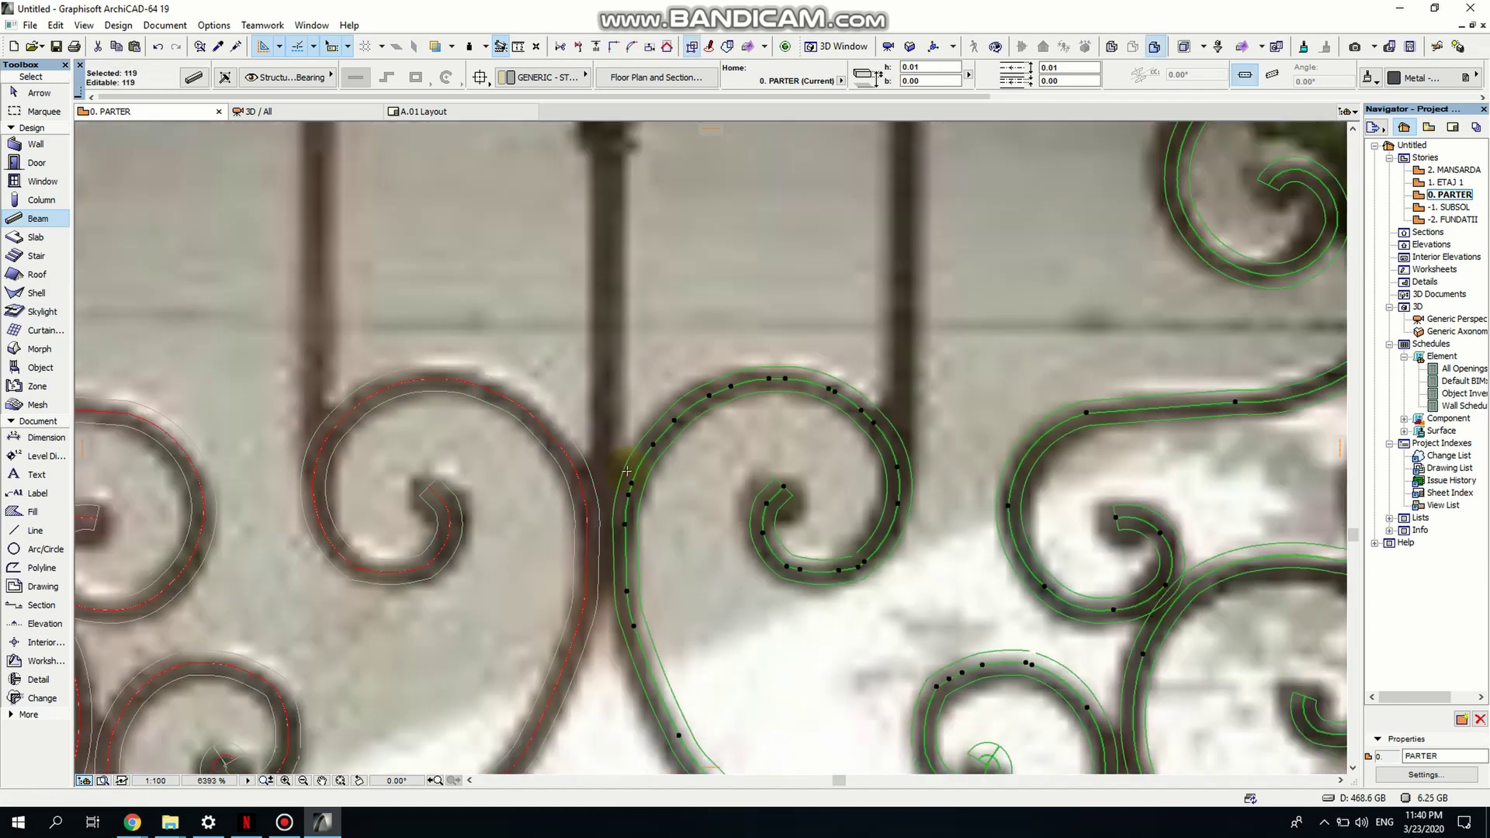
scroll(626, 471, "down", 9)
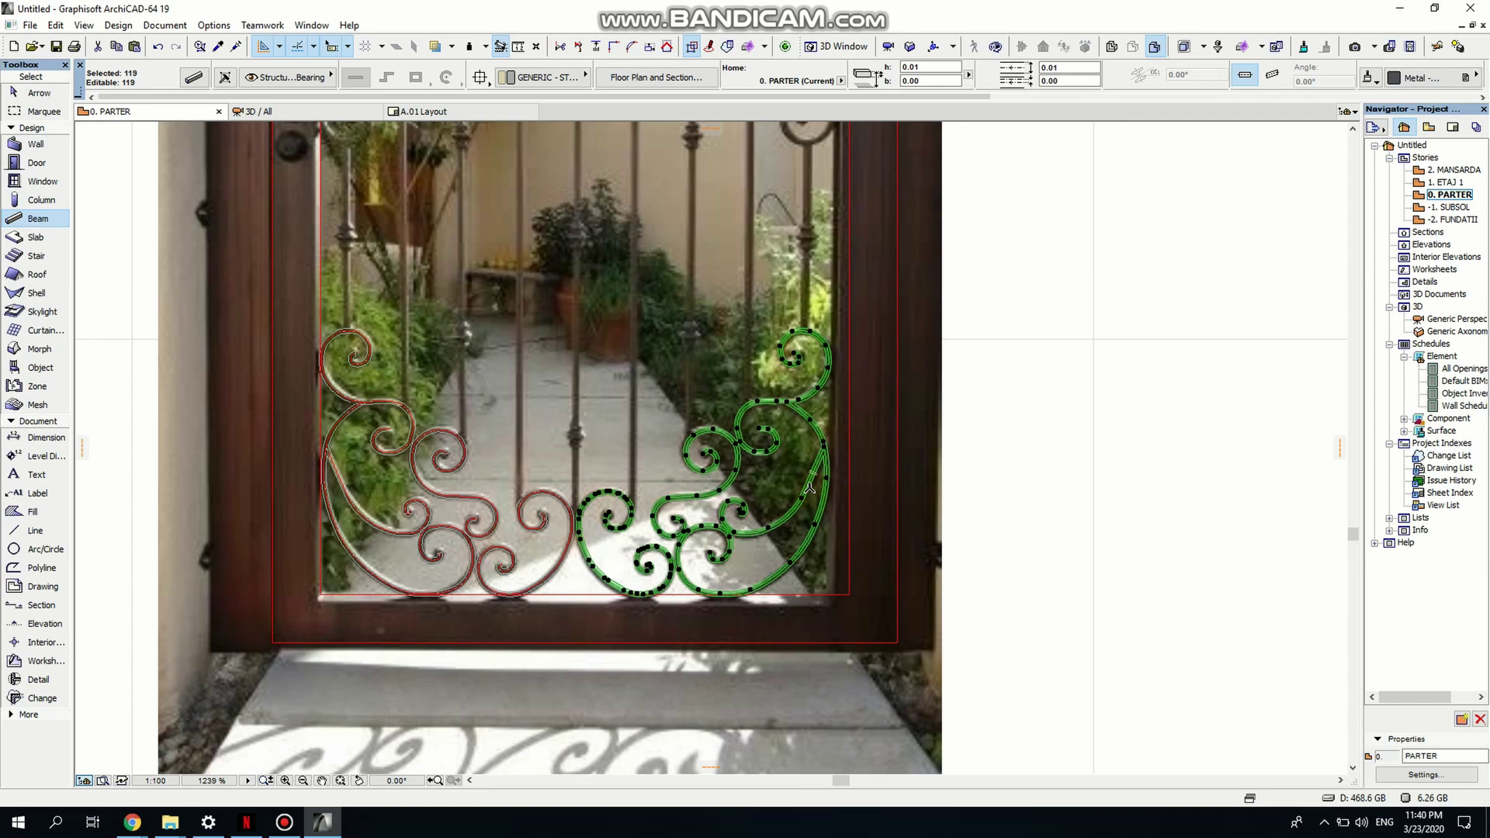
key("Escape")
Mirror a copy of all the lower scroll beams upward across a horizontal axis at the gate's mid-height.
middle_click_drag(588, 410, 603, 568)
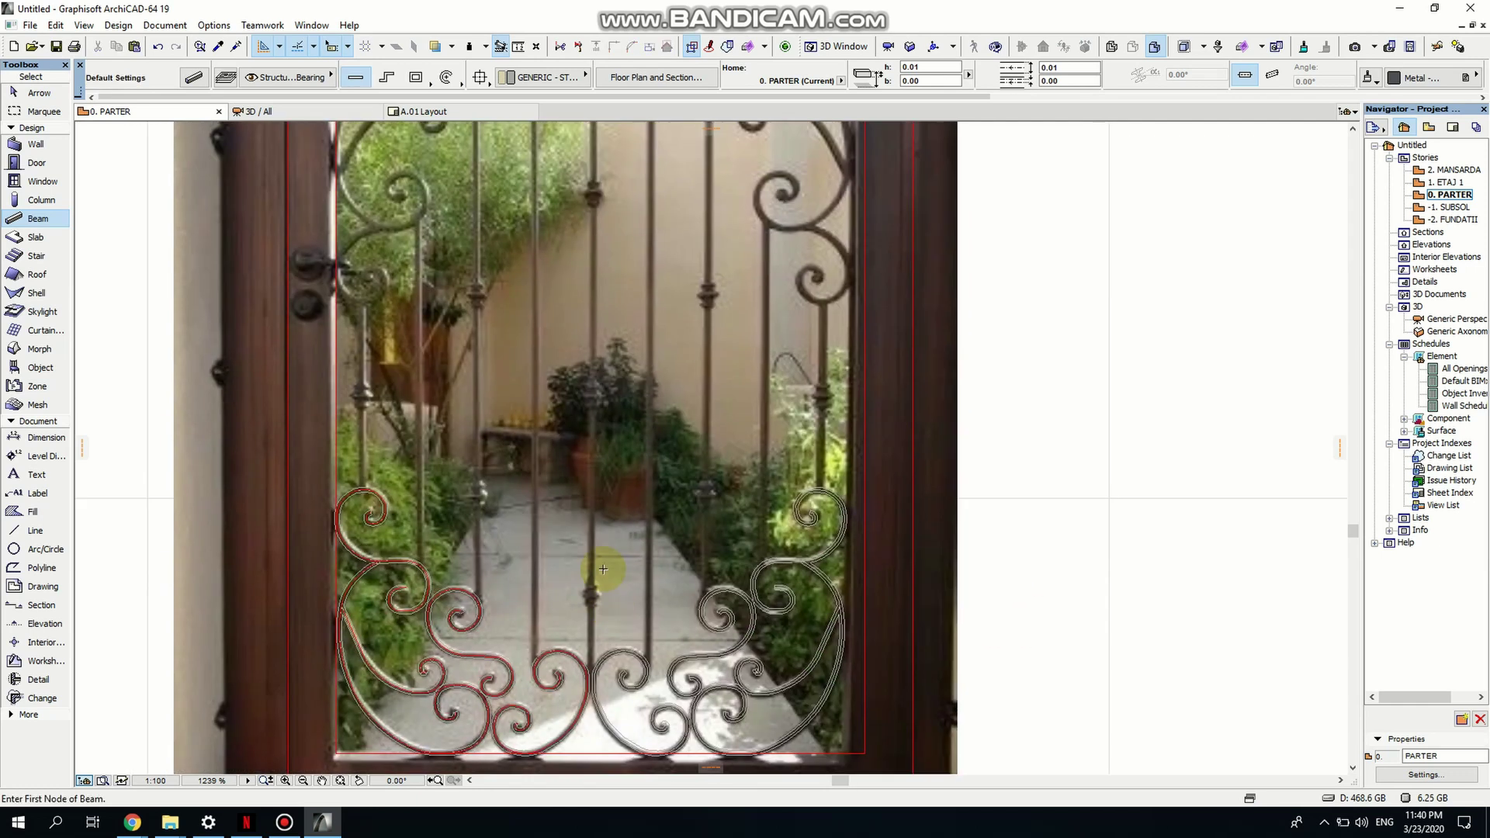
scroll(603, 569, "down", 2)
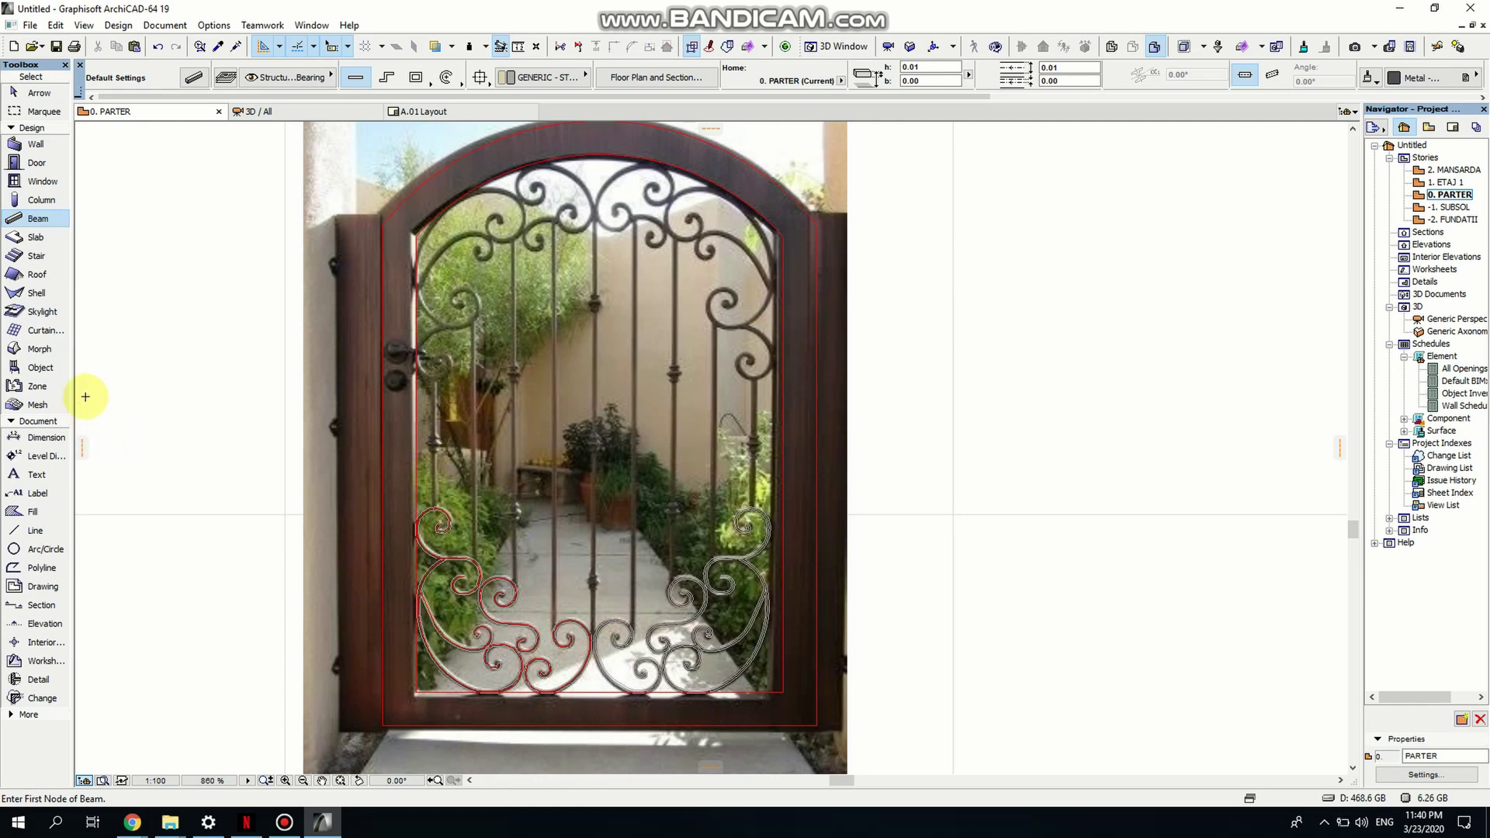
key("ctrl+a")
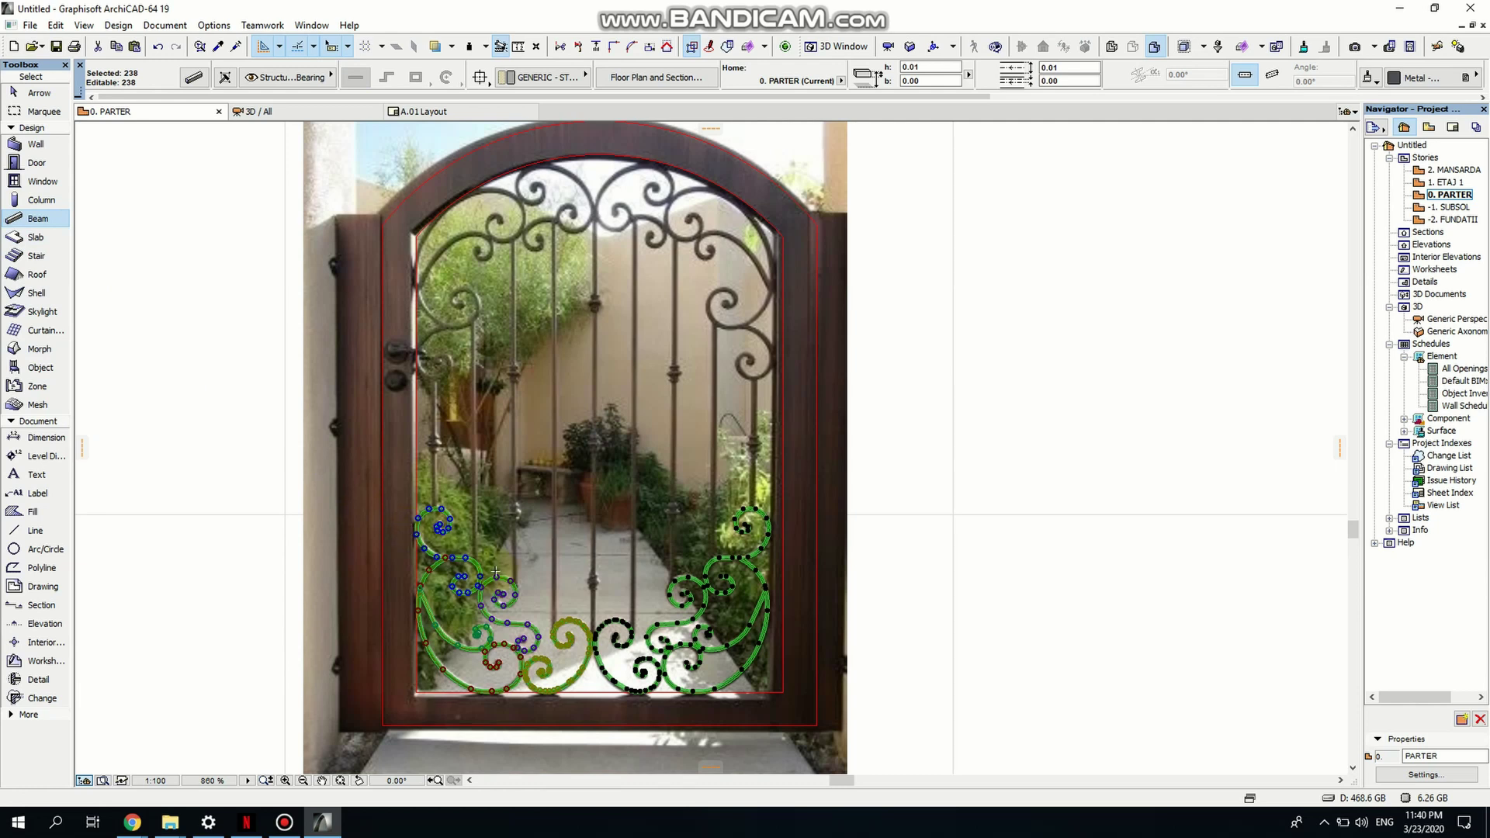
key("ctrl+alt+m")
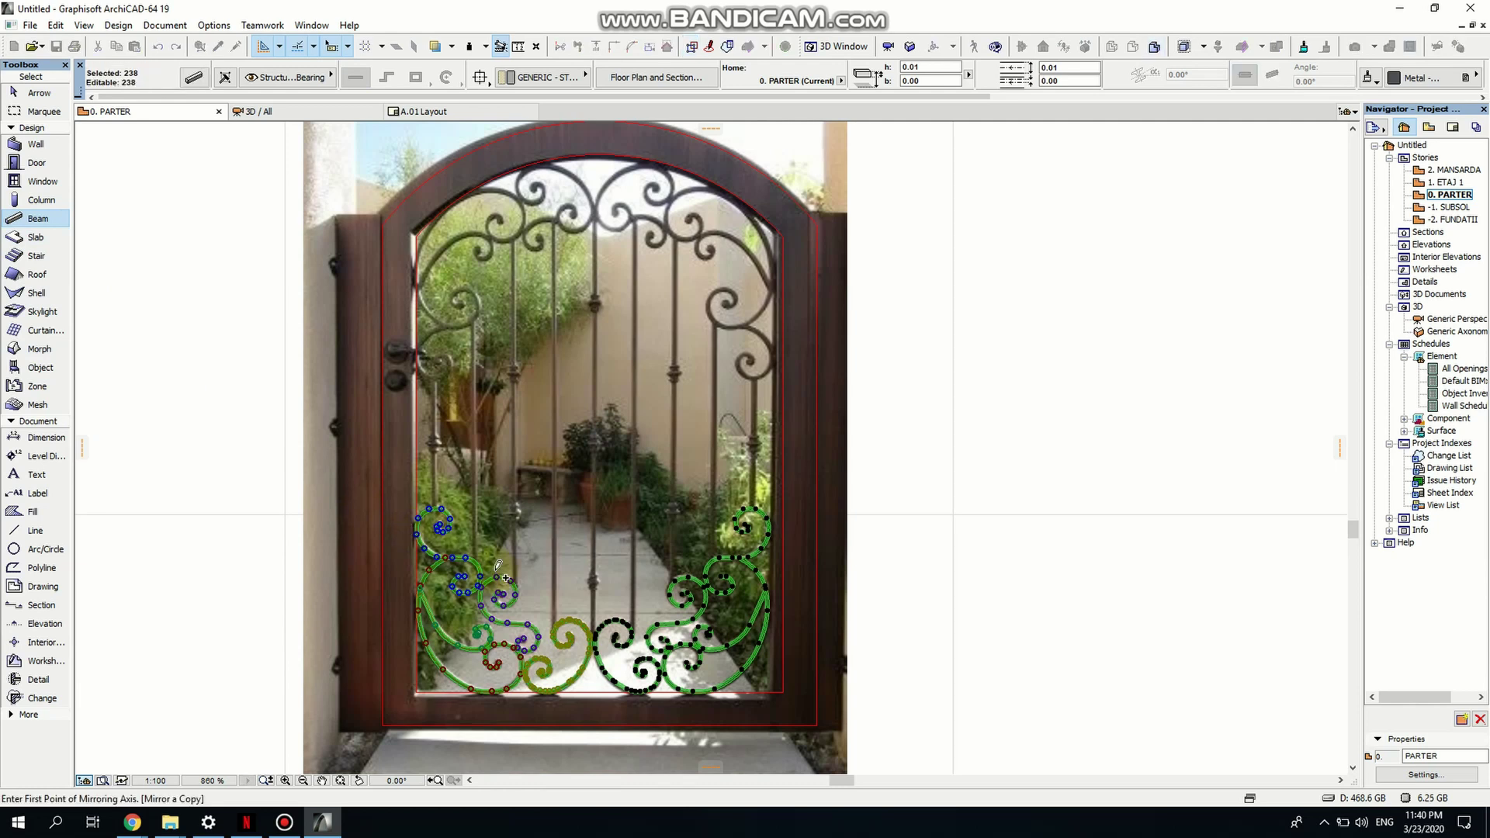
scroll(525, 577, "up", 3)
scroll(524, 577, "up", 2)
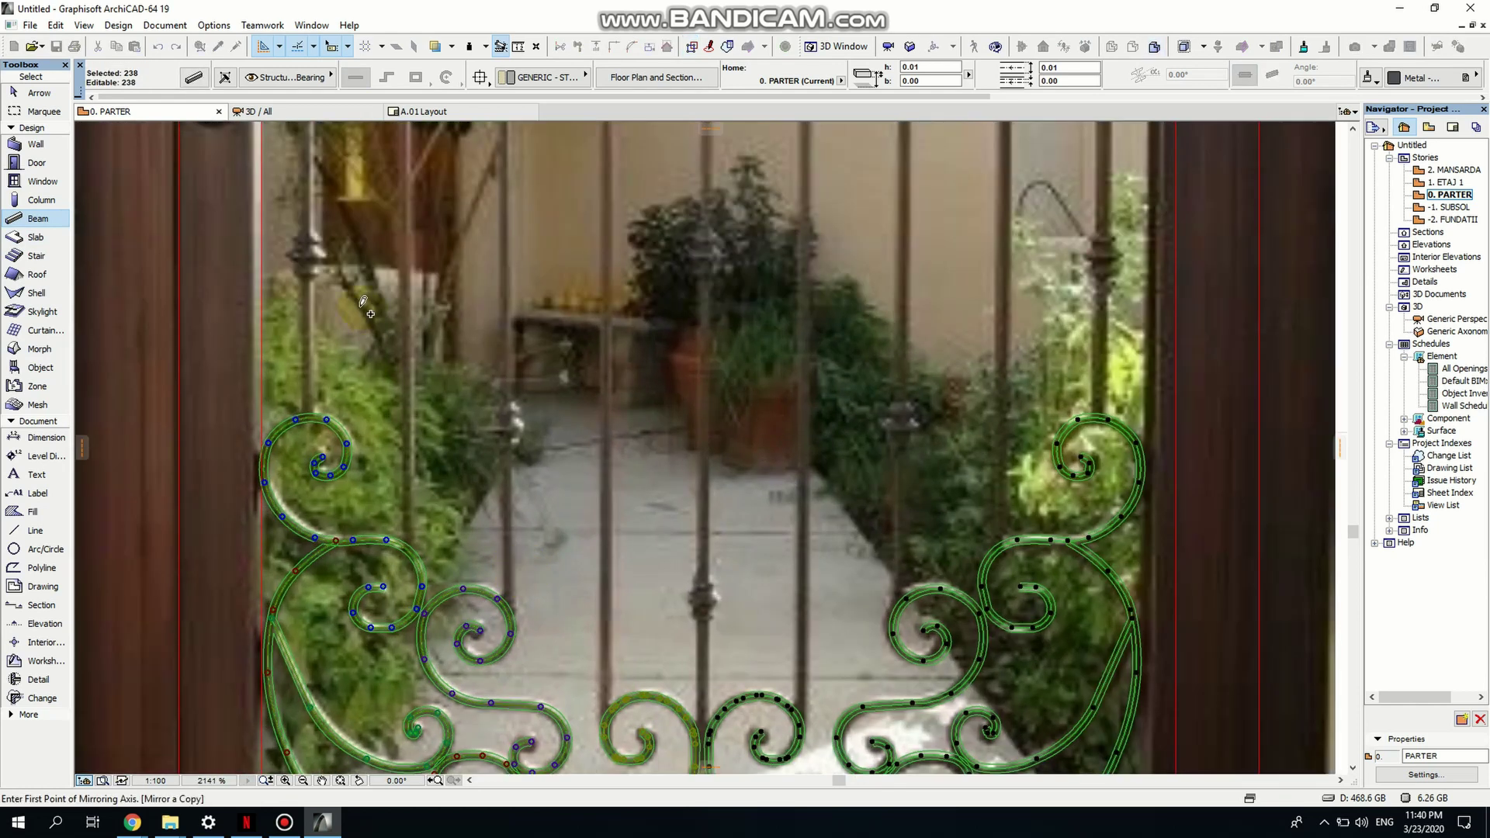
left_click(294, 255)
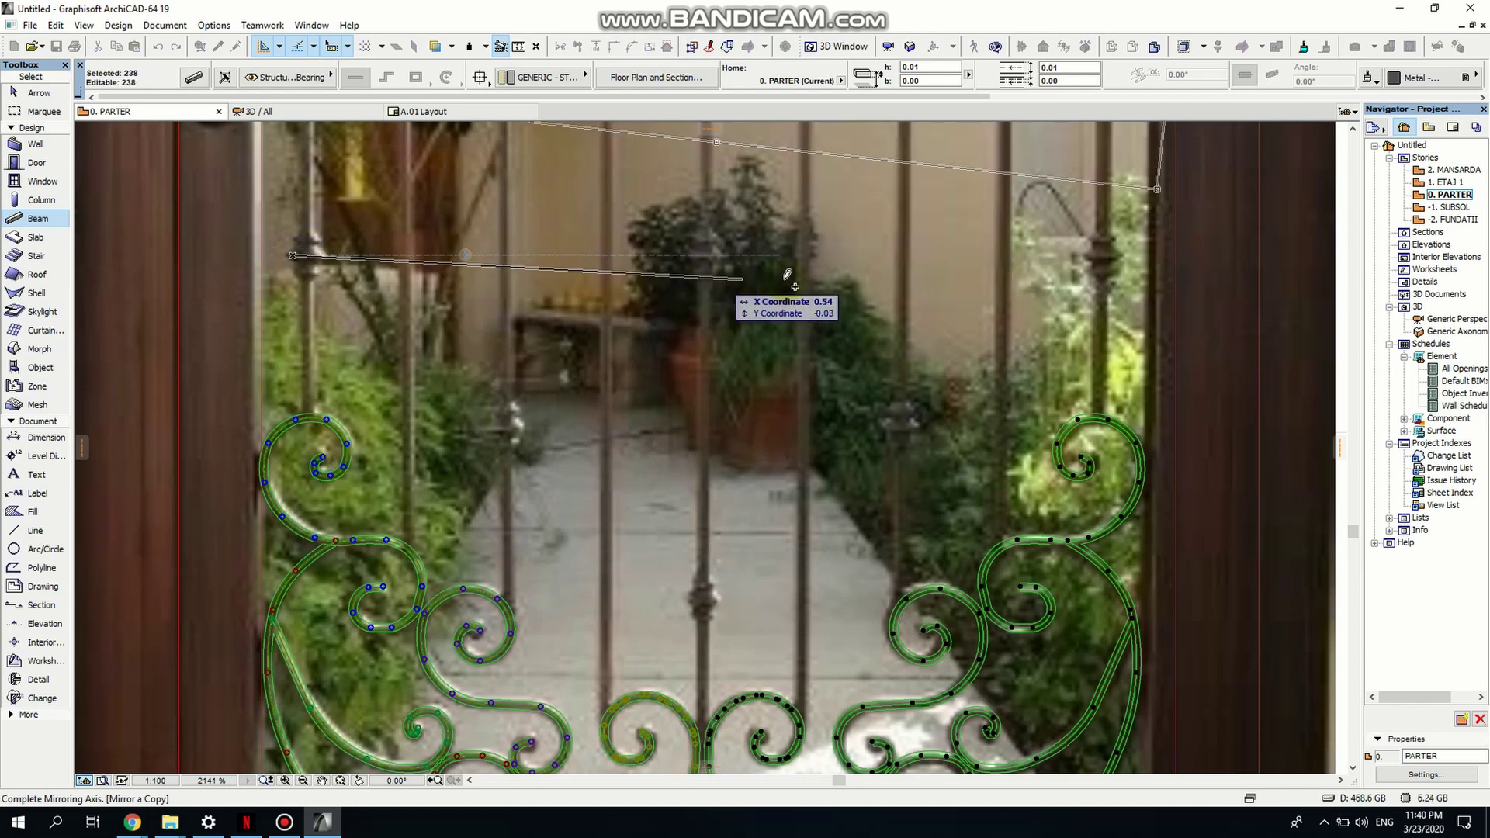
scroll(963, 260, "down", 4)
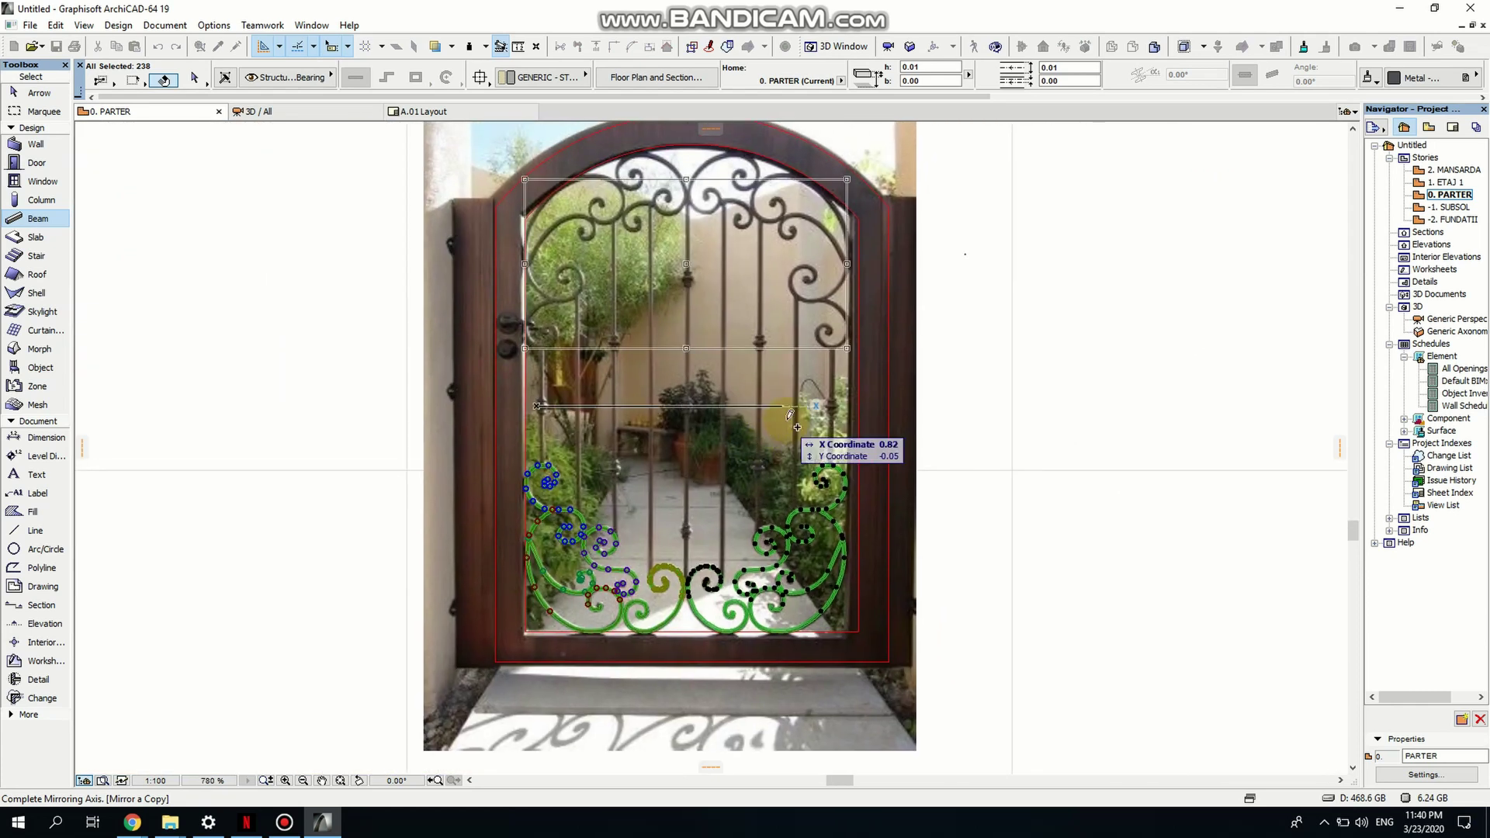
left_click(823, 405)
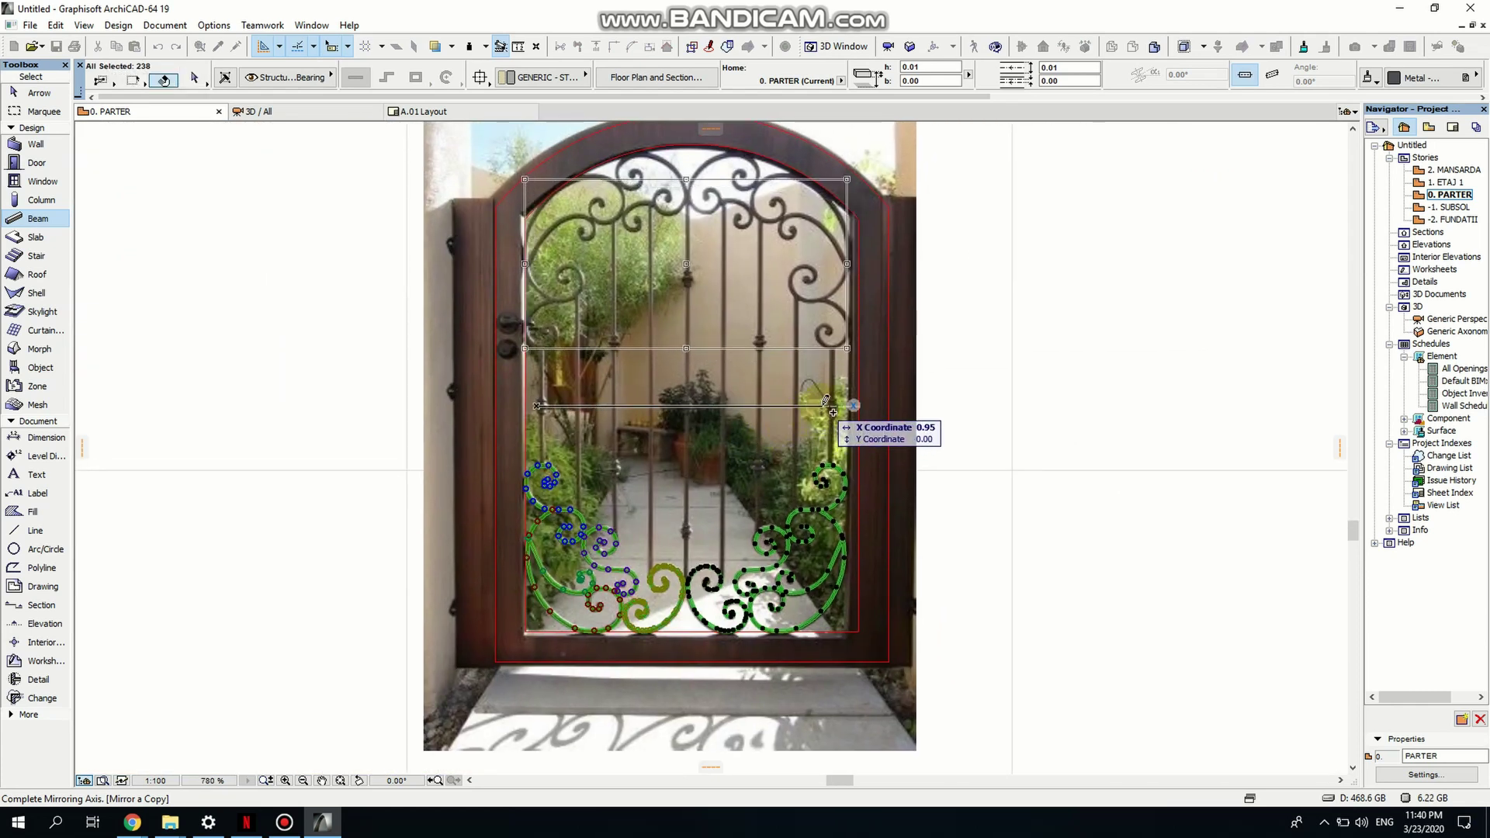
left_click(827, 404)
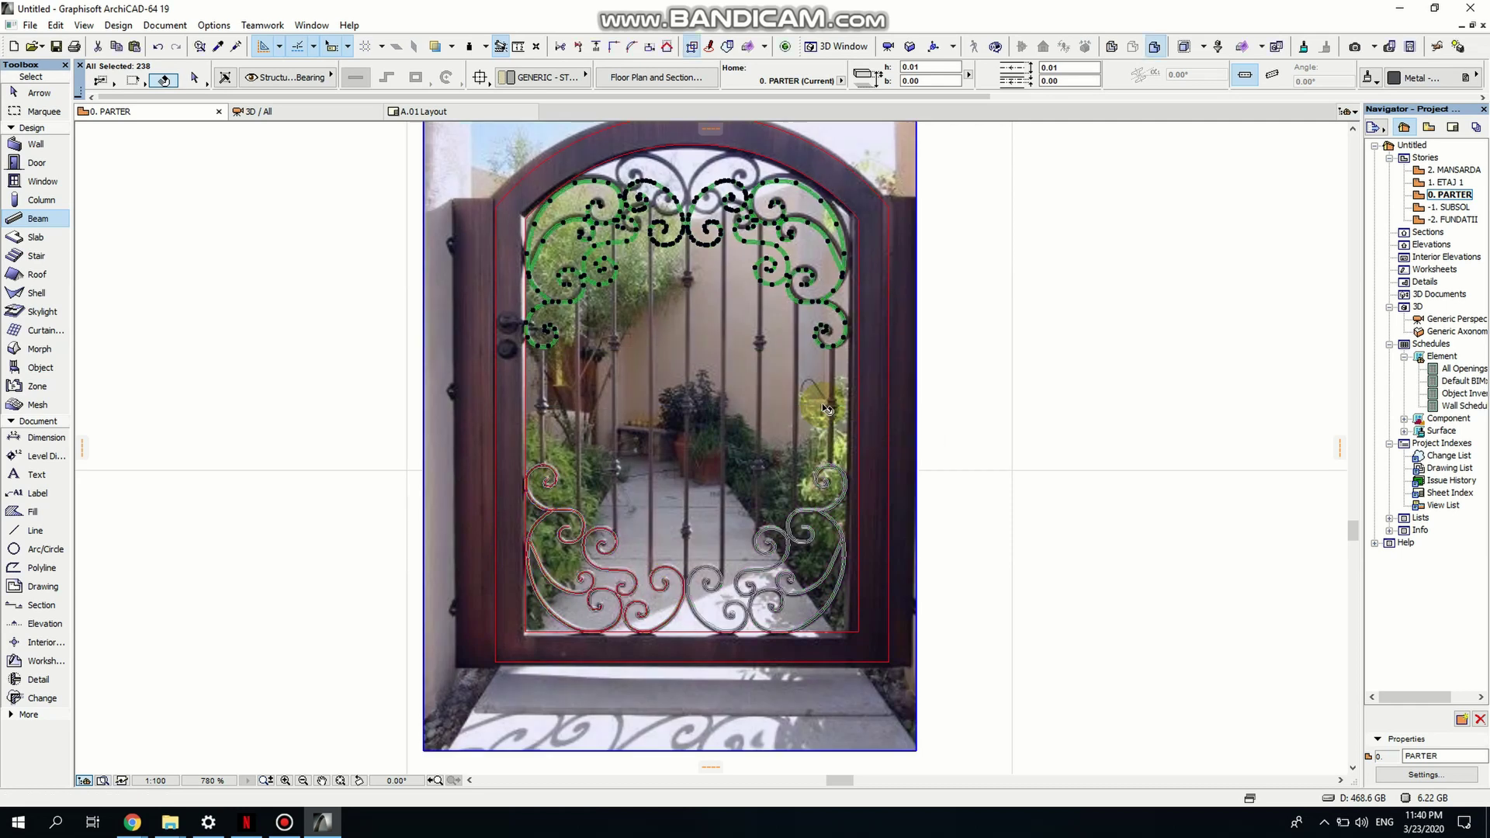
Save the complete gate with its frame and side posts as a door named "gaaaaaaaaaate" in the Embedded Library, keeping the default object settings.
middle_click_drag(740, 345, 722, 411)
scroll(722, 412, "up", 4)
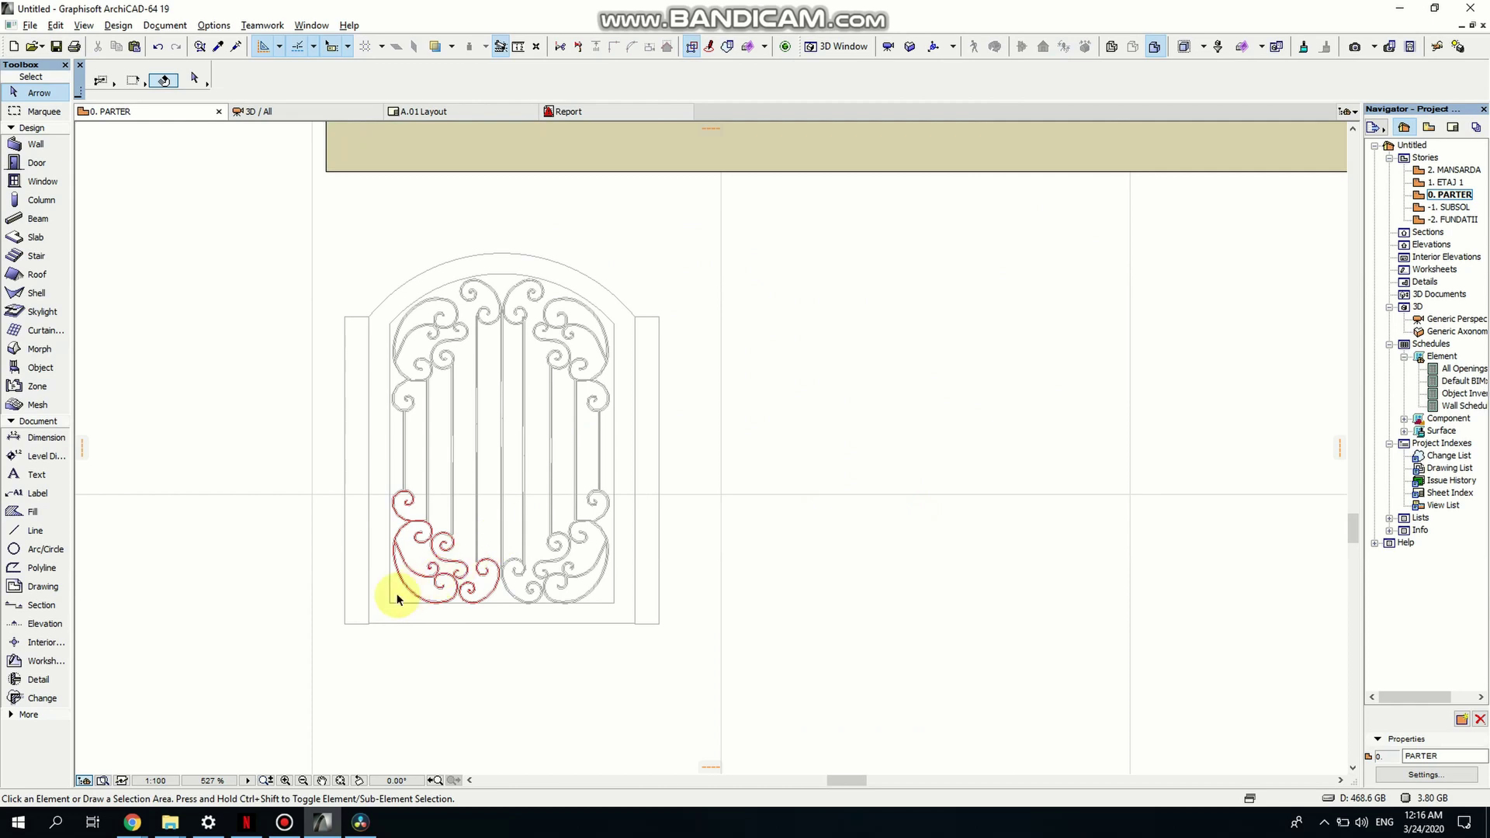
scroll(357, 617, "up", 1)
middle_click_drag(408, 477, 398, 503)
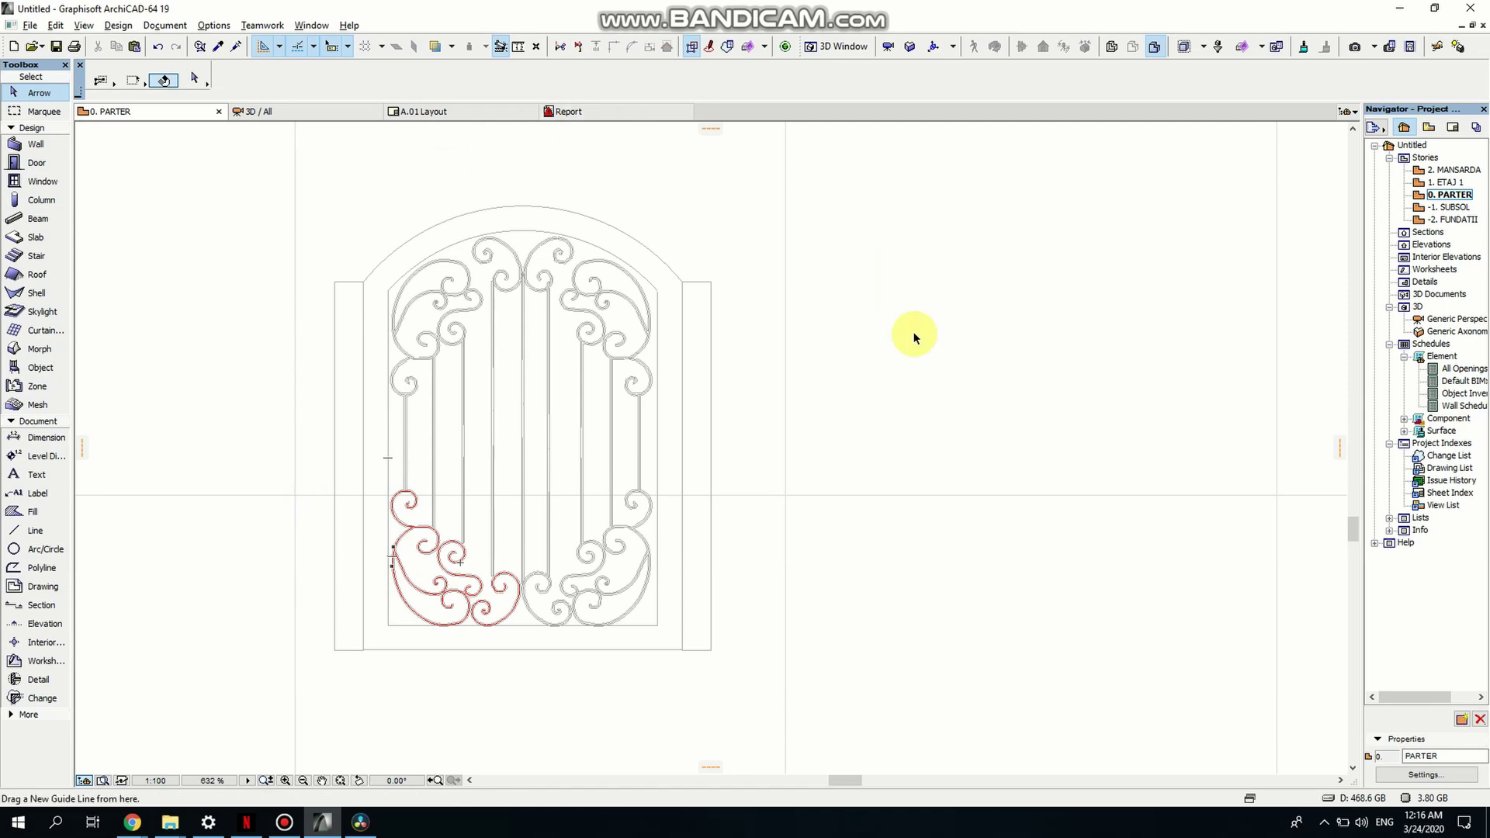
left_click(819, 690)
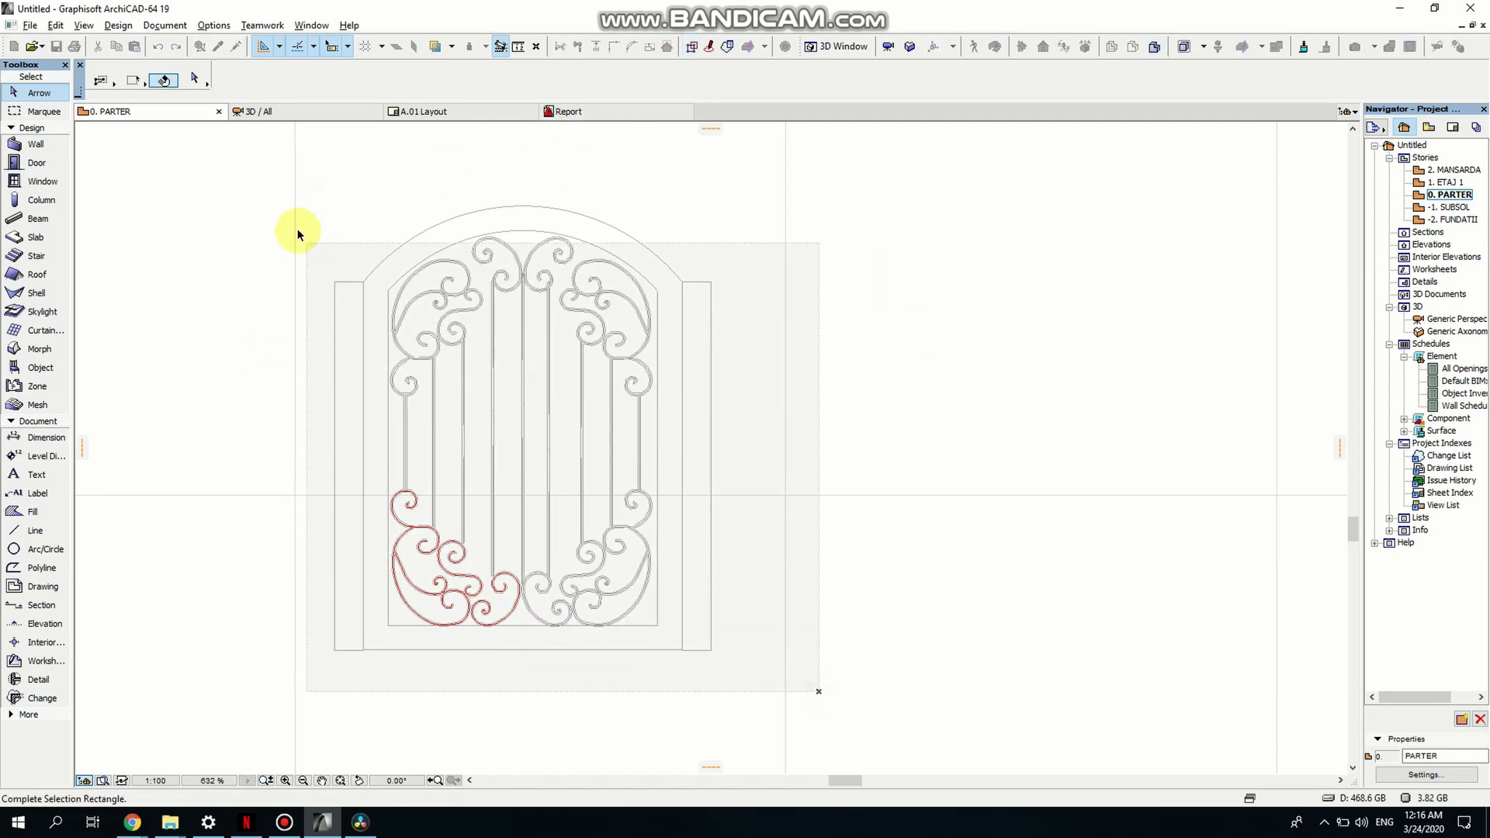
left_click(263, 181)
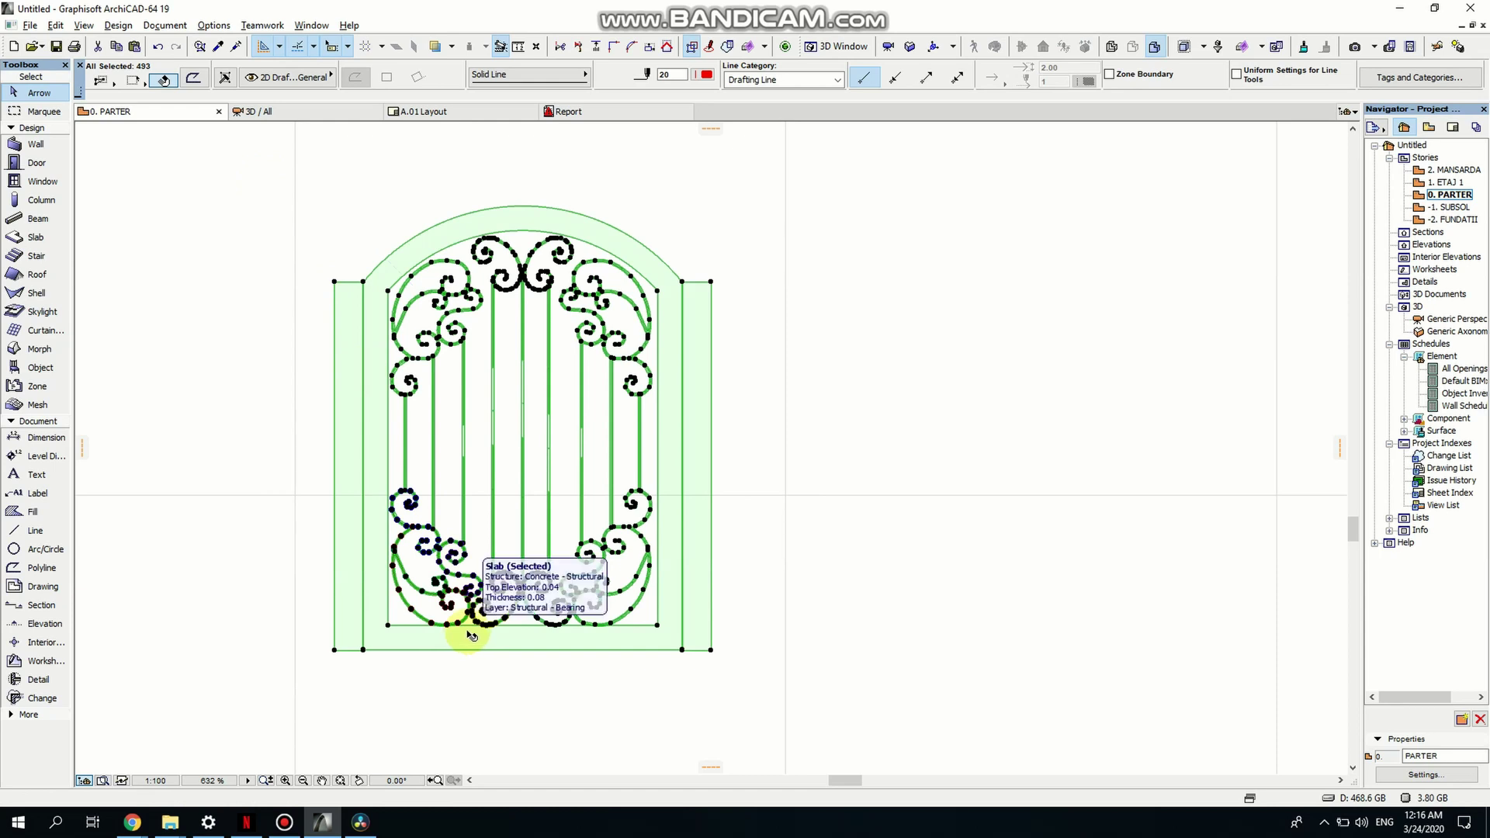
left_click(30, 25)
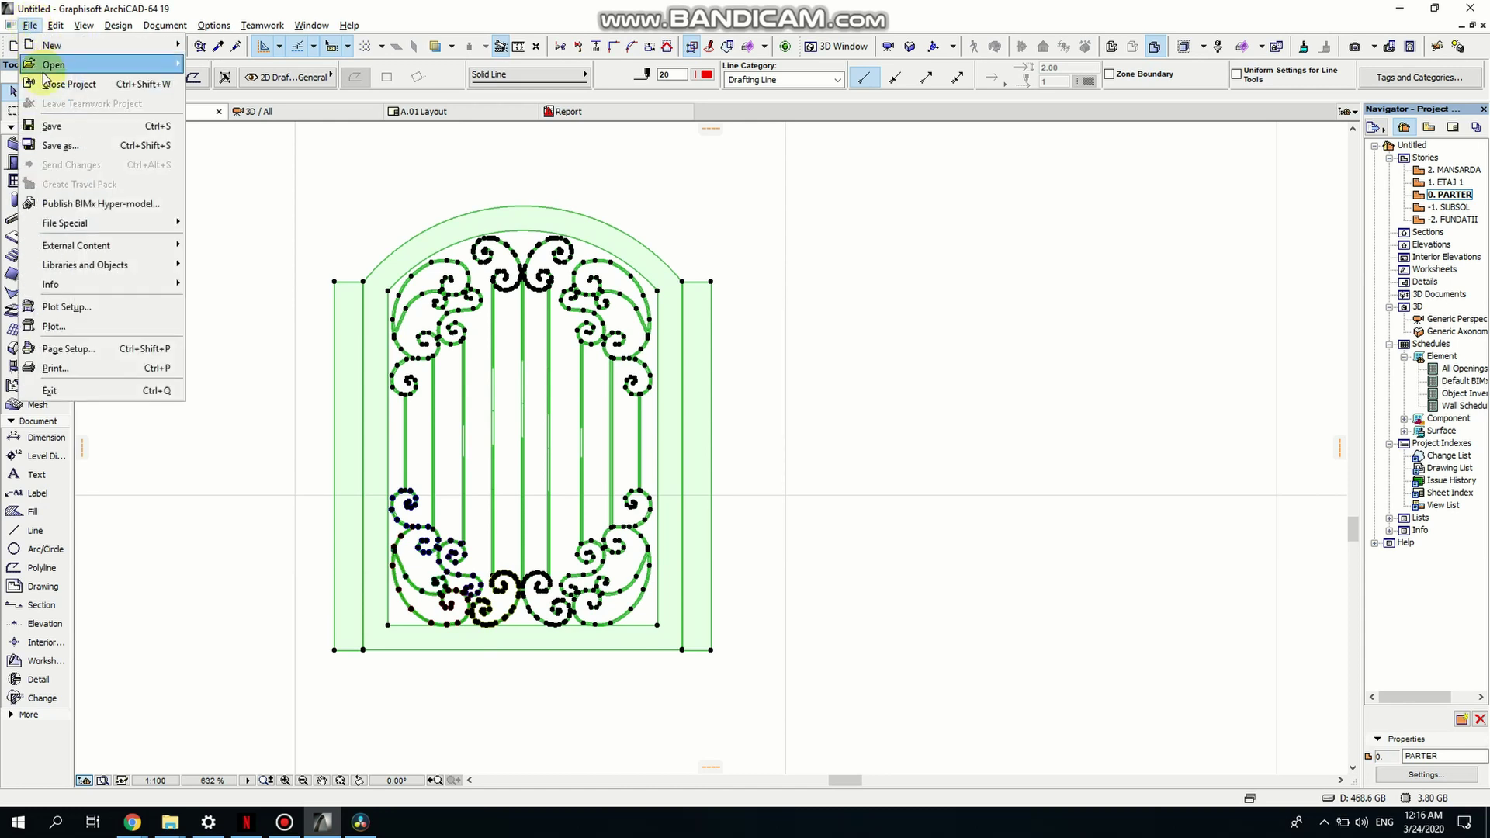
mouse_move(114, 268)
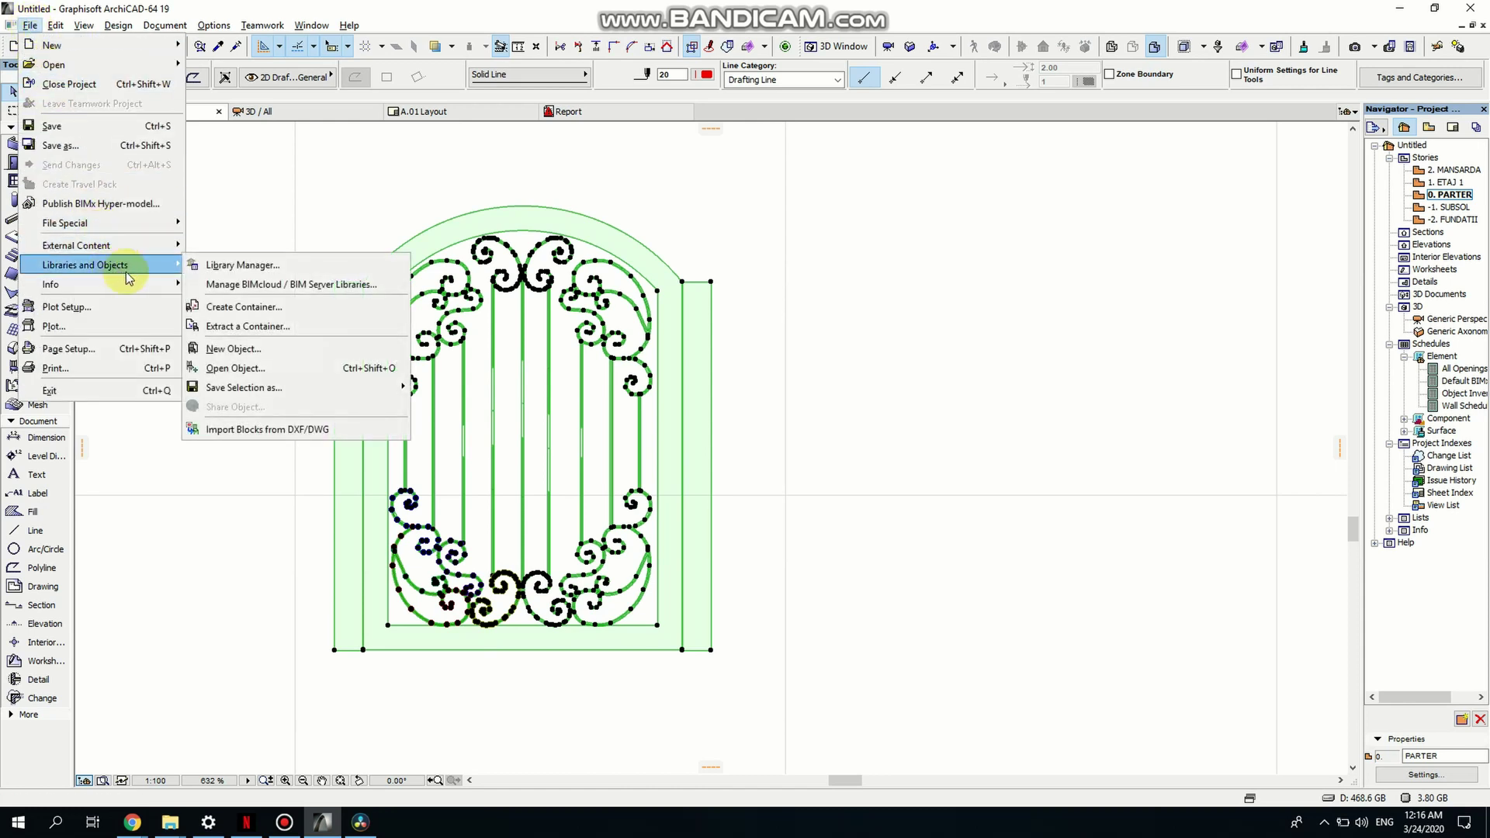
mouse_move(278, 394)
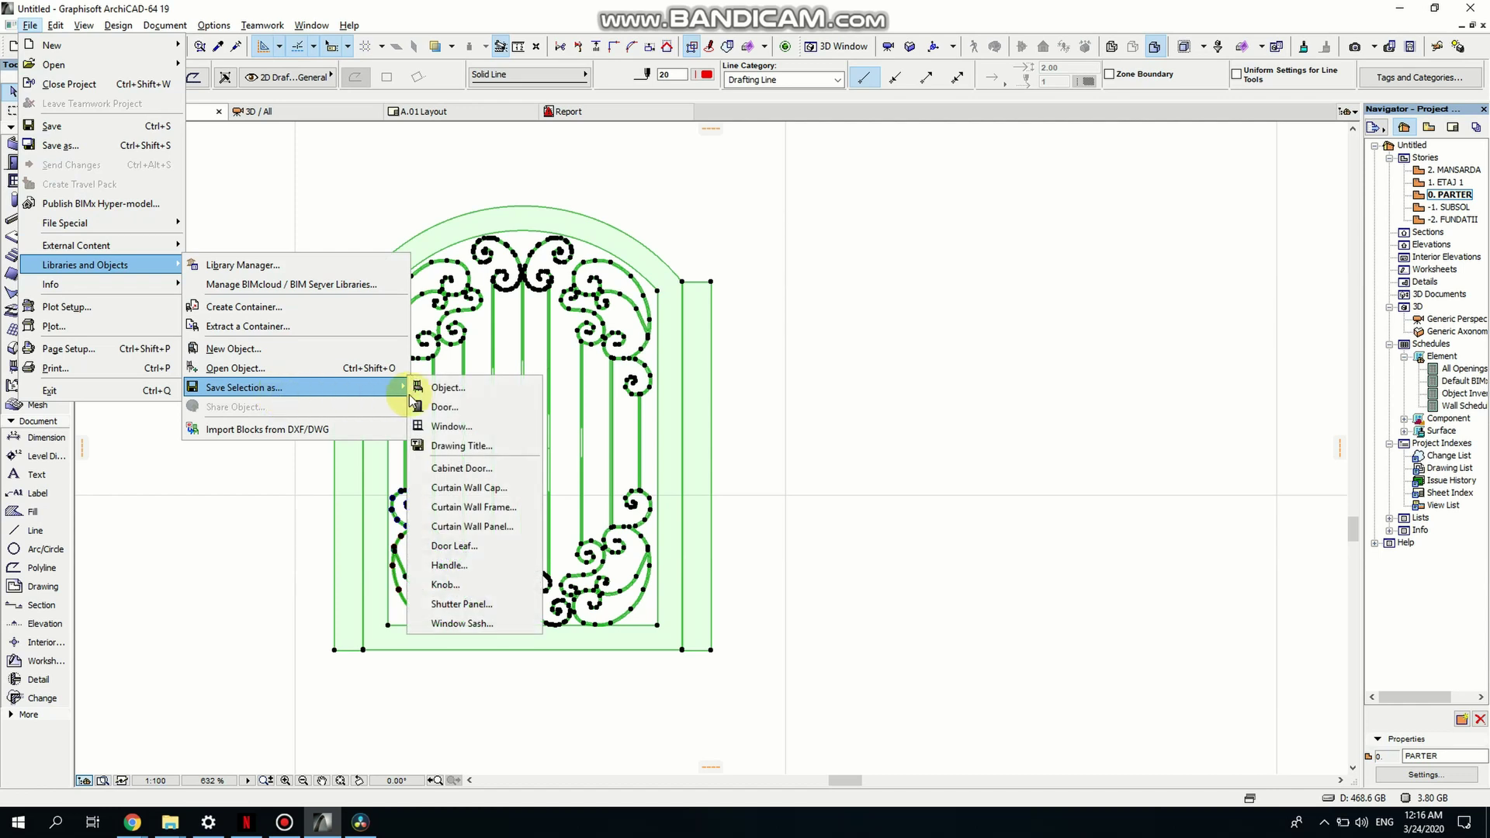
left_click(458, 409)
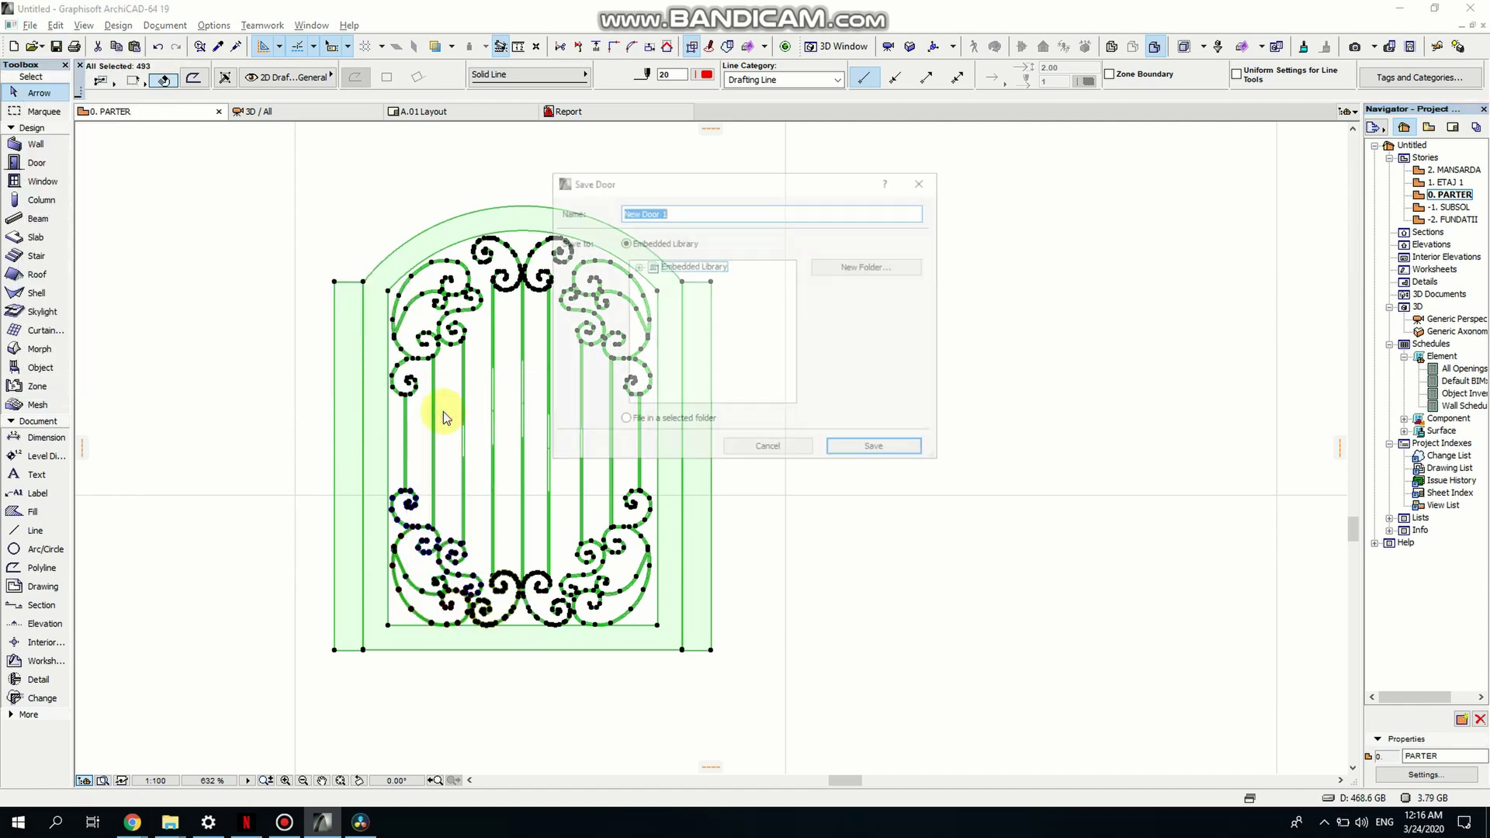
type("g")
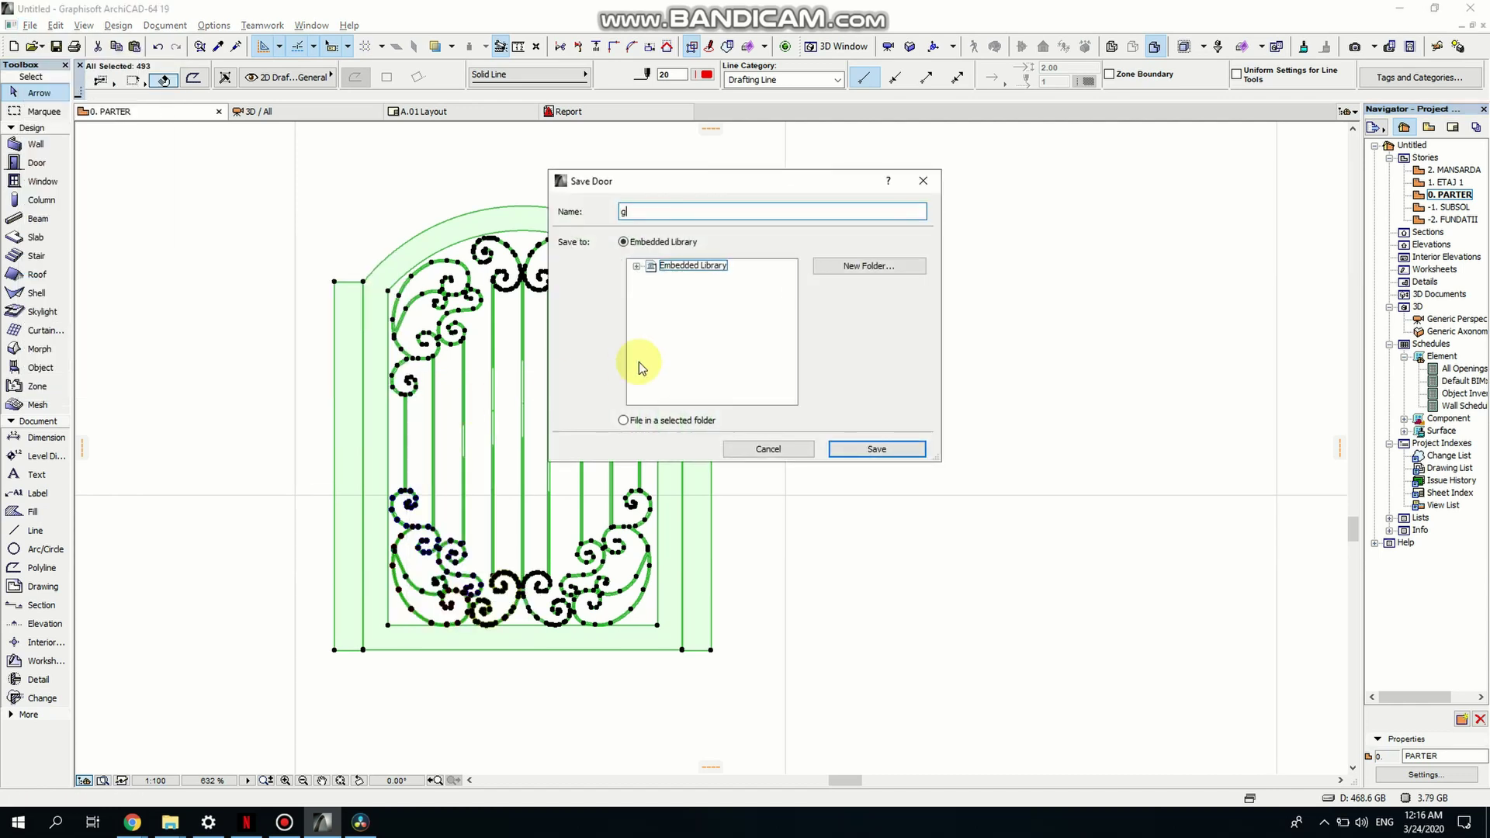
type("aaaaaaaaaate")
left_click(875, 448)
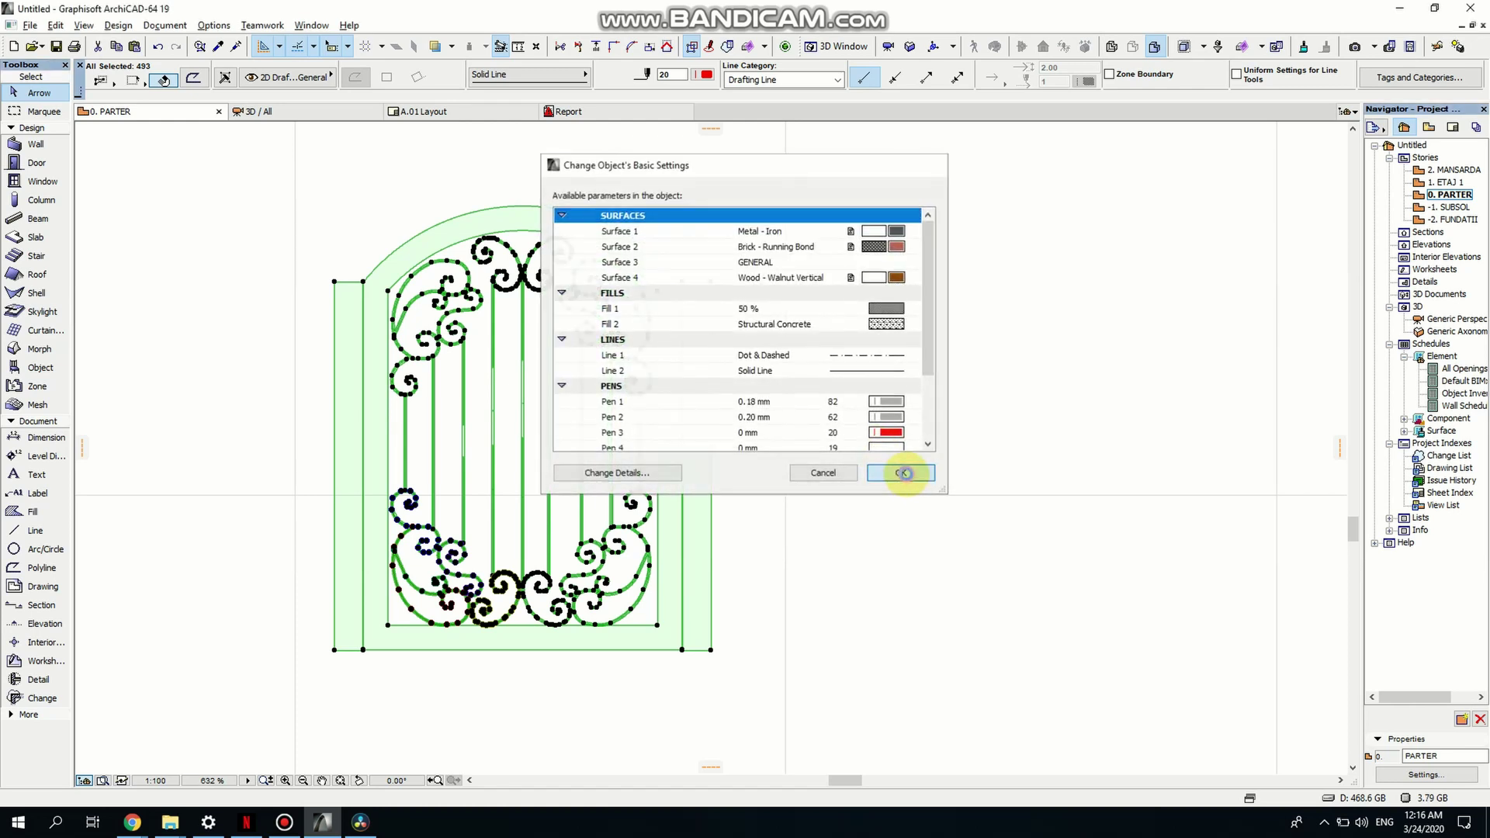
left_click(907, 474)
mouse_move(705, 283)
middle_mouse_down()
mouse_move(715, 326)
mouse_move(538, 450)
middle_mouse_up()
key("Escape")
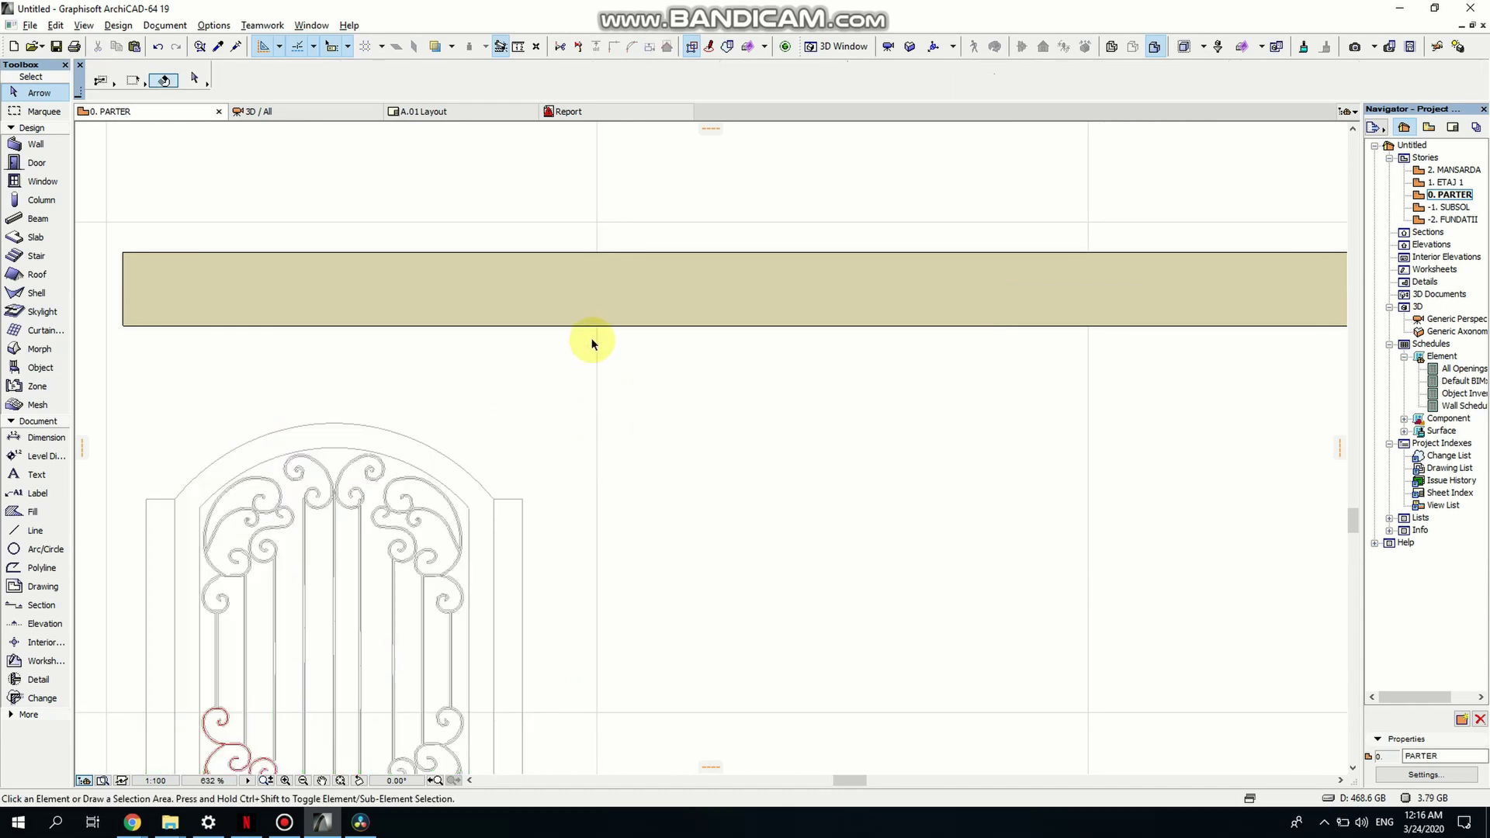
Place the saved gate door near the middle of the wall in the generic 3D perspective and view it from an angle.
scroll(728, 381, "down", 3)
middle_click_drag(778, 423, 703, 413)
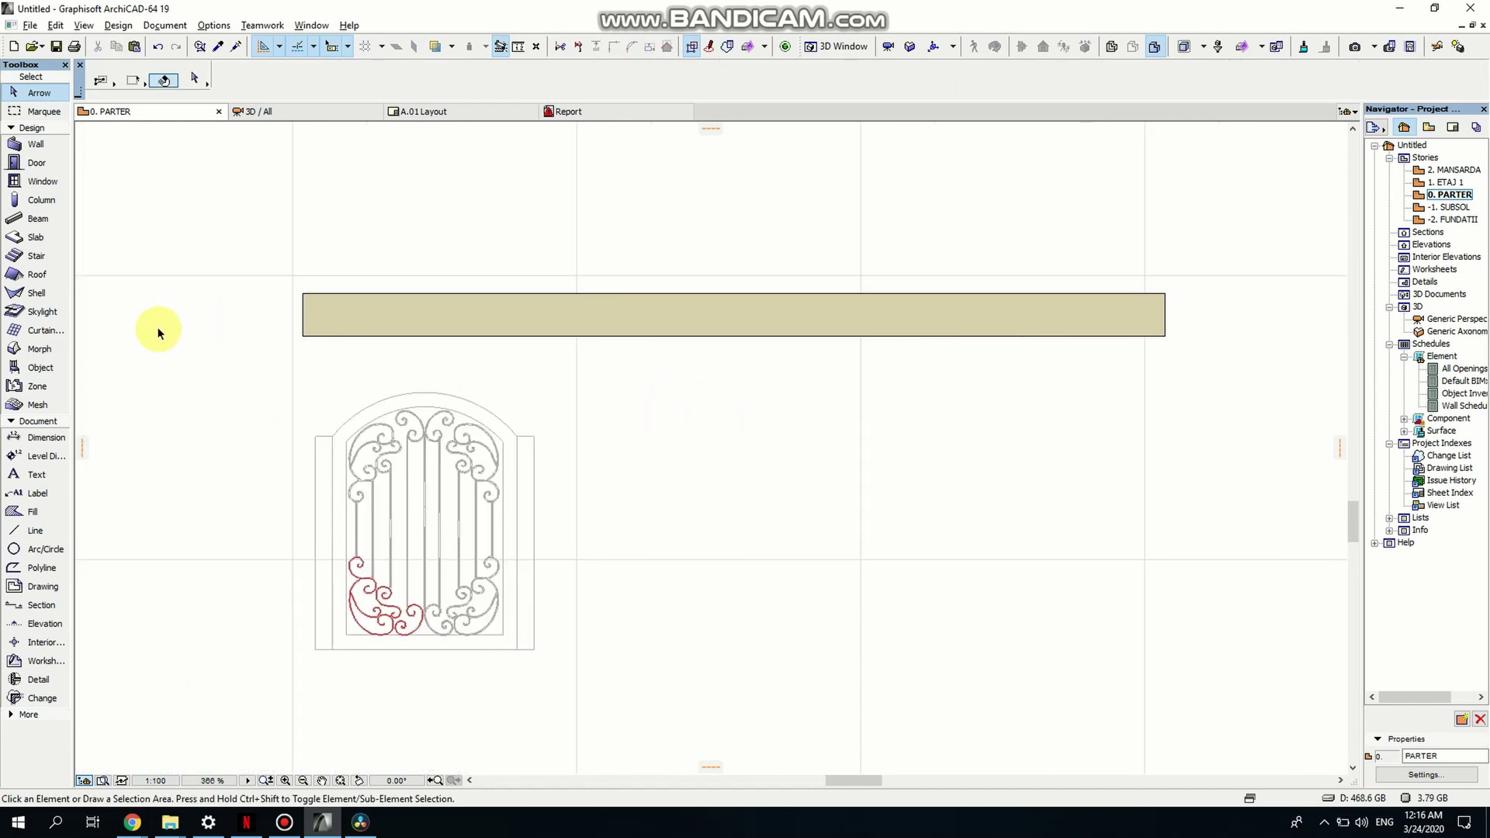
double_click(1449, 320)
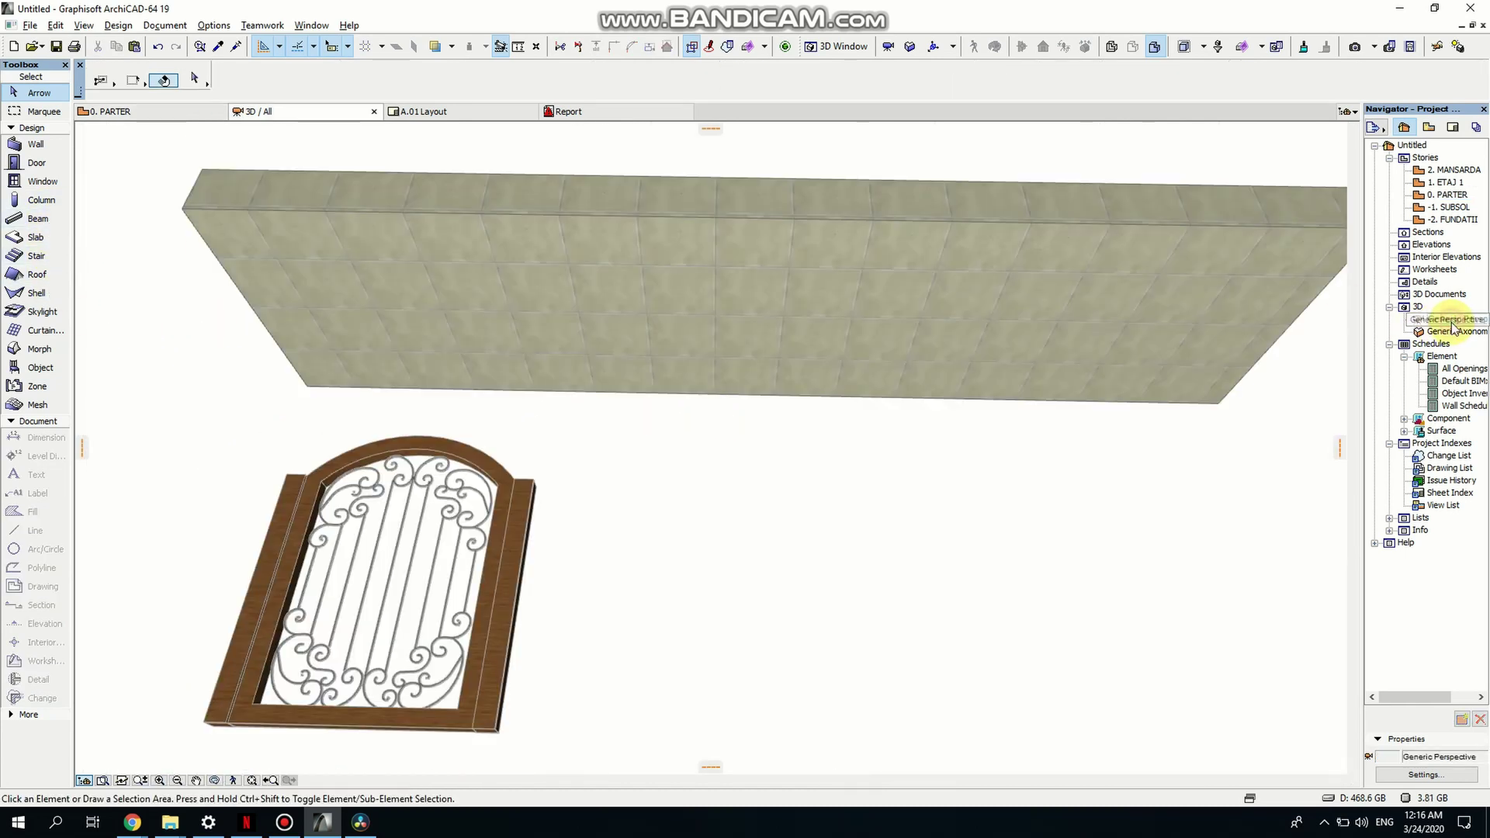
scroll(299, 620, "down", 2)
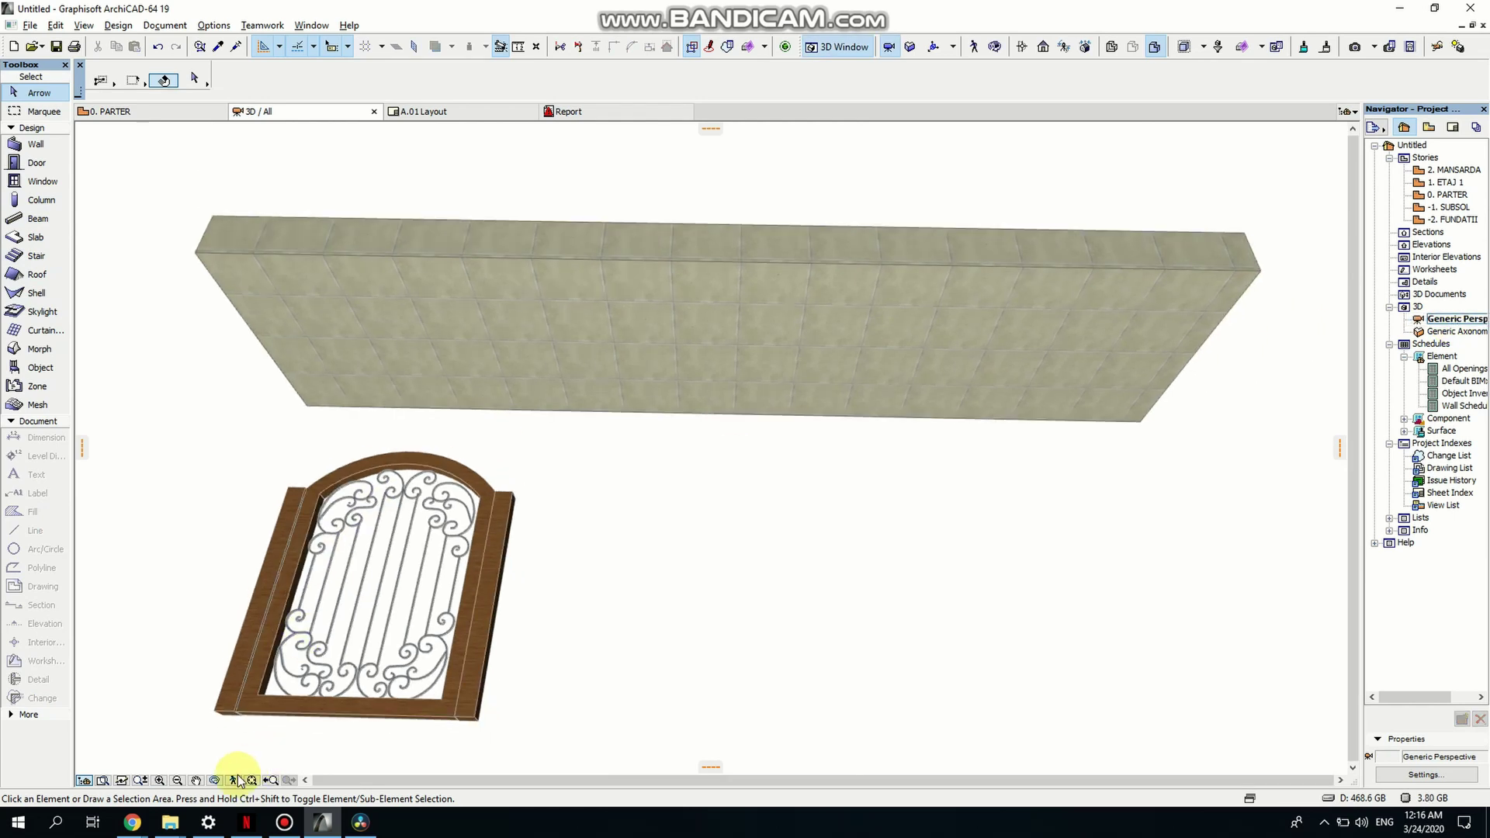
left_click(214, 780)
left_click_drag(249, 699, 220, 459)
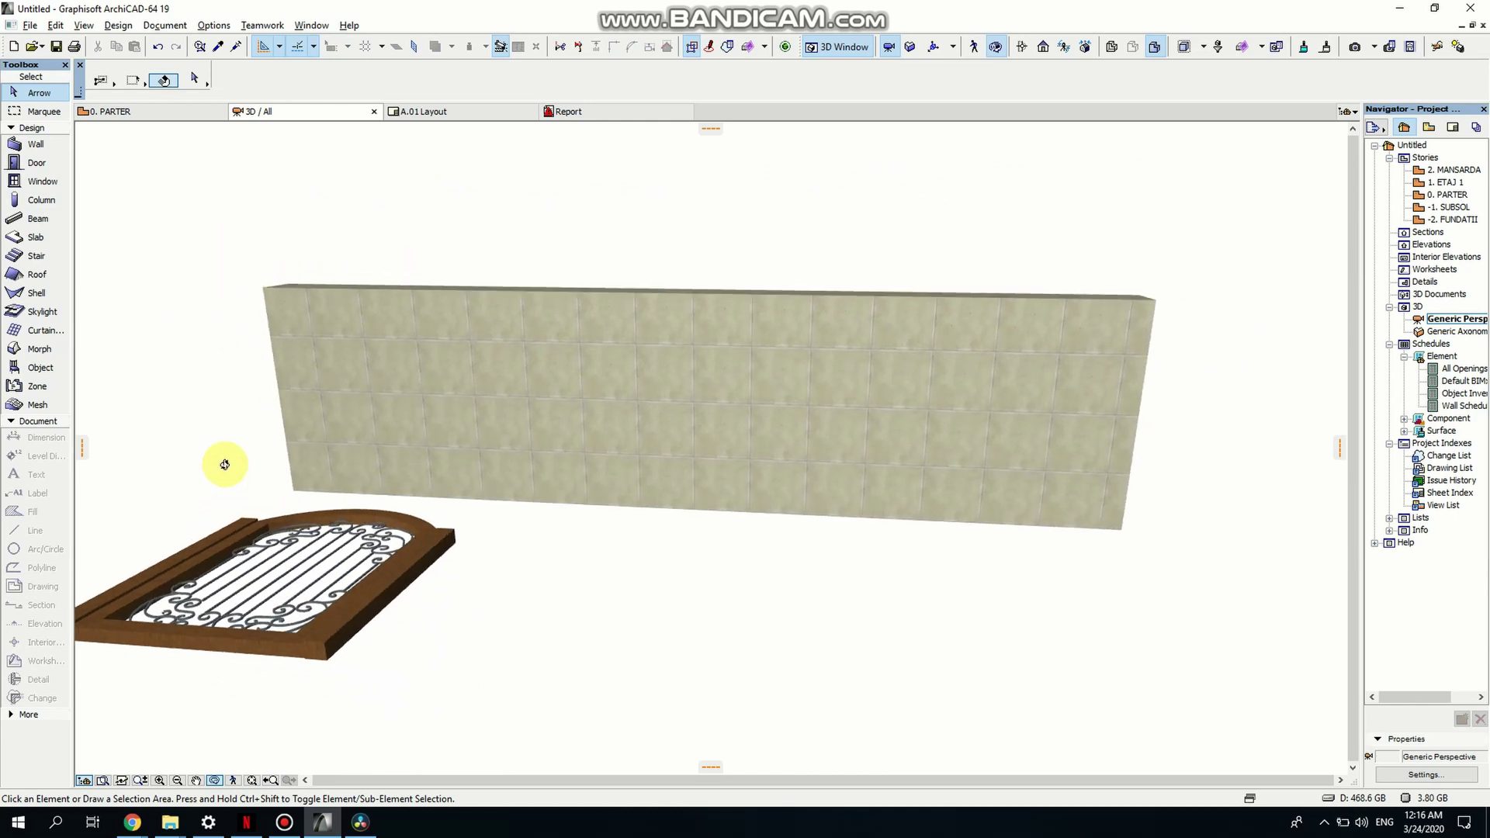
left_click(31, 166)
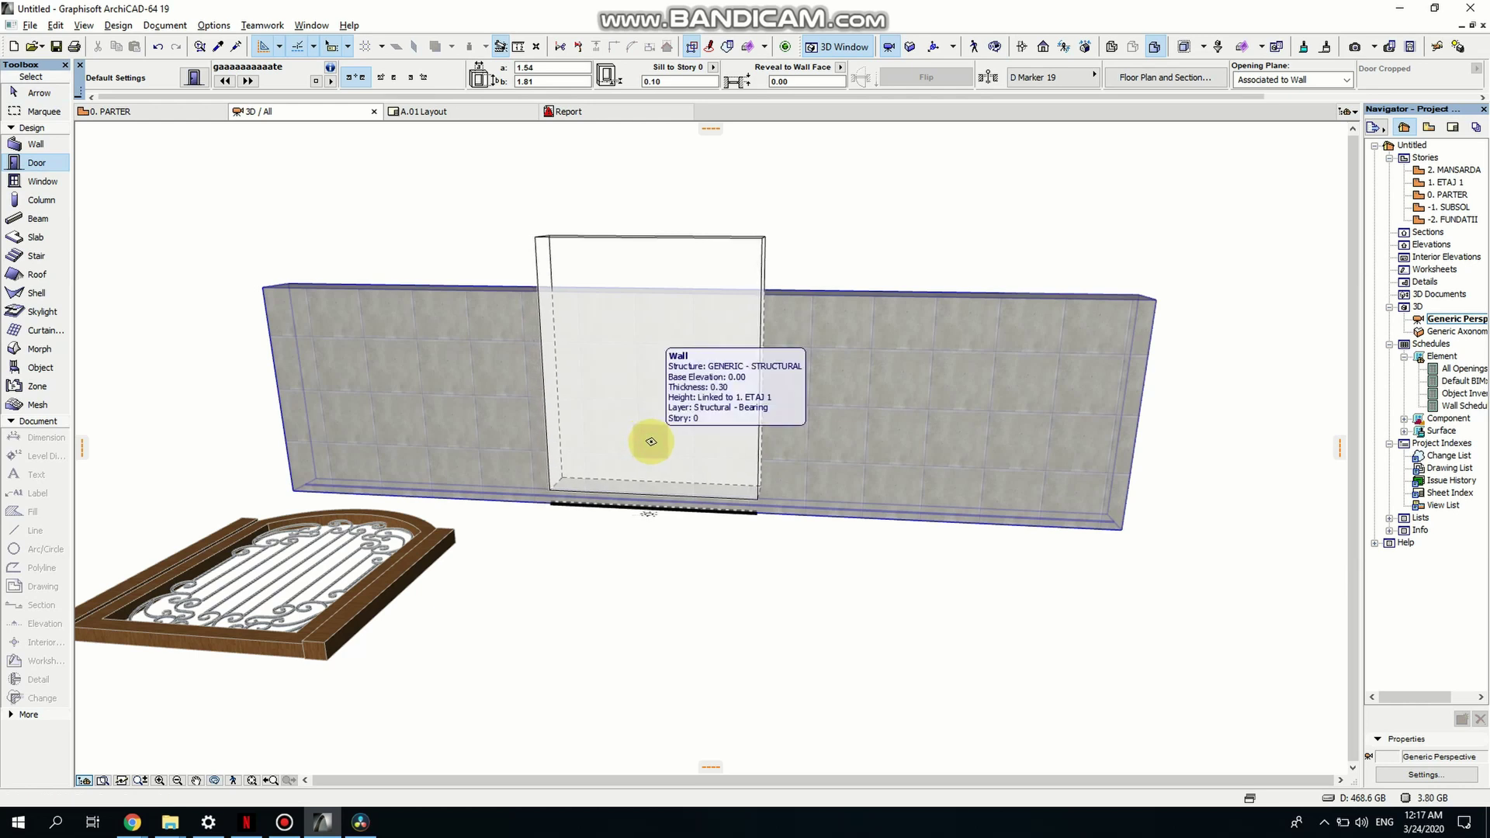
left_click(651, 442)
left_click(656, 441)
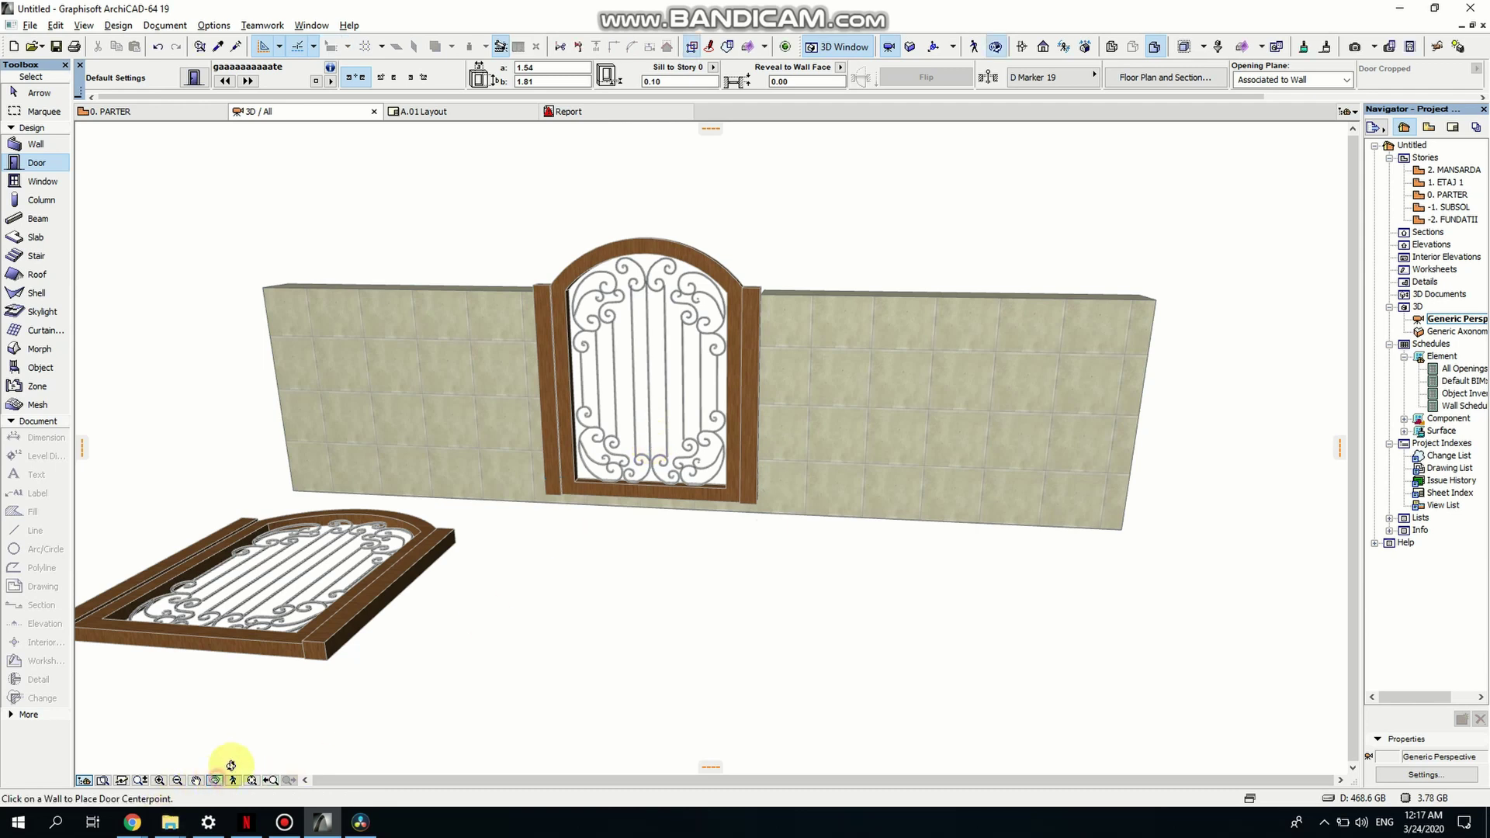
left_click_drag(231, 765, 502, 520)
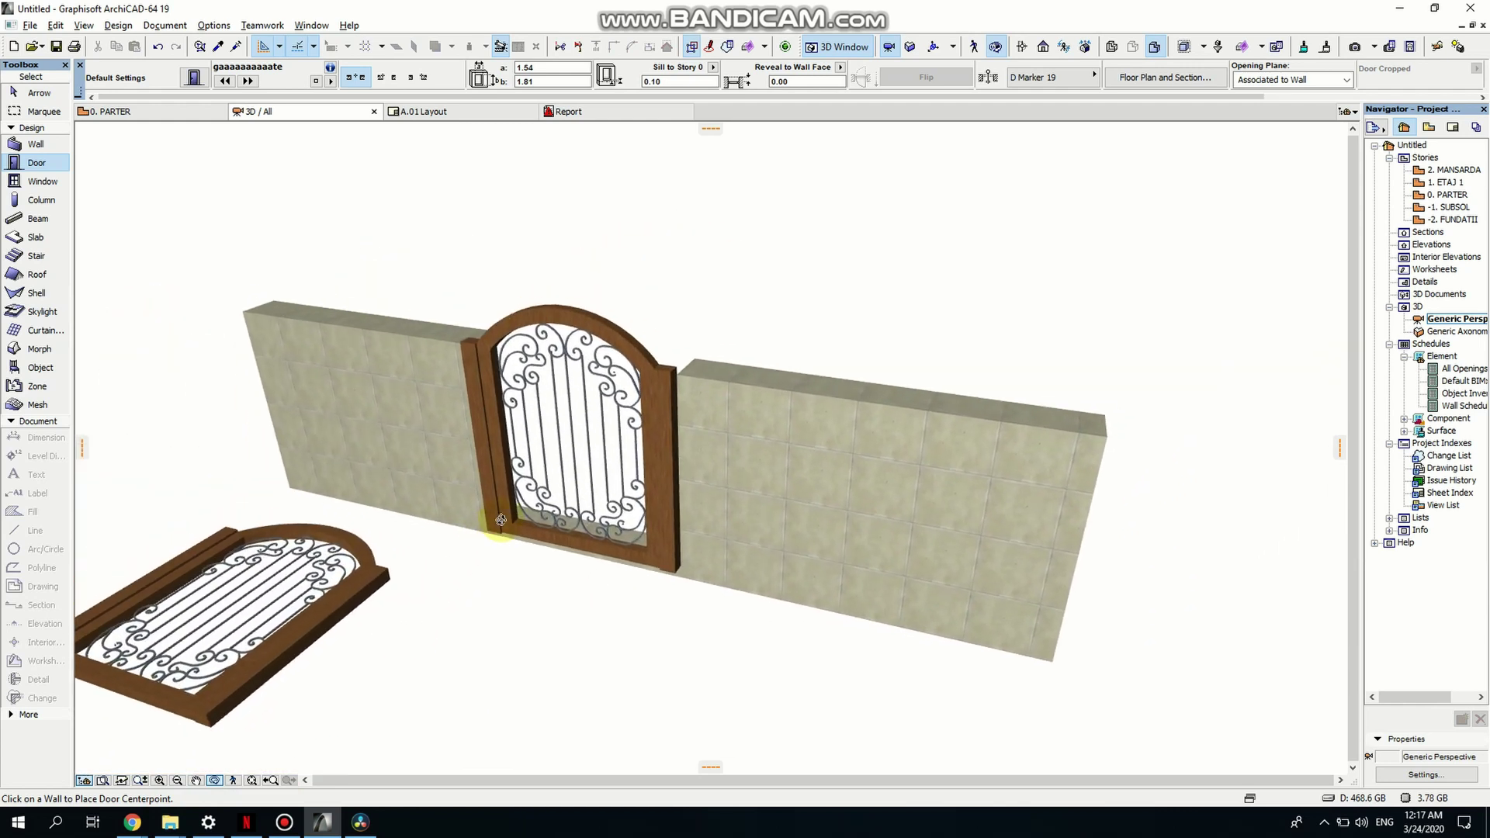
Set the placed gate door's reveal to wall face to 0.15 so it sits deeper in the wall.
left_click_drag(699, 392, 610, 482)
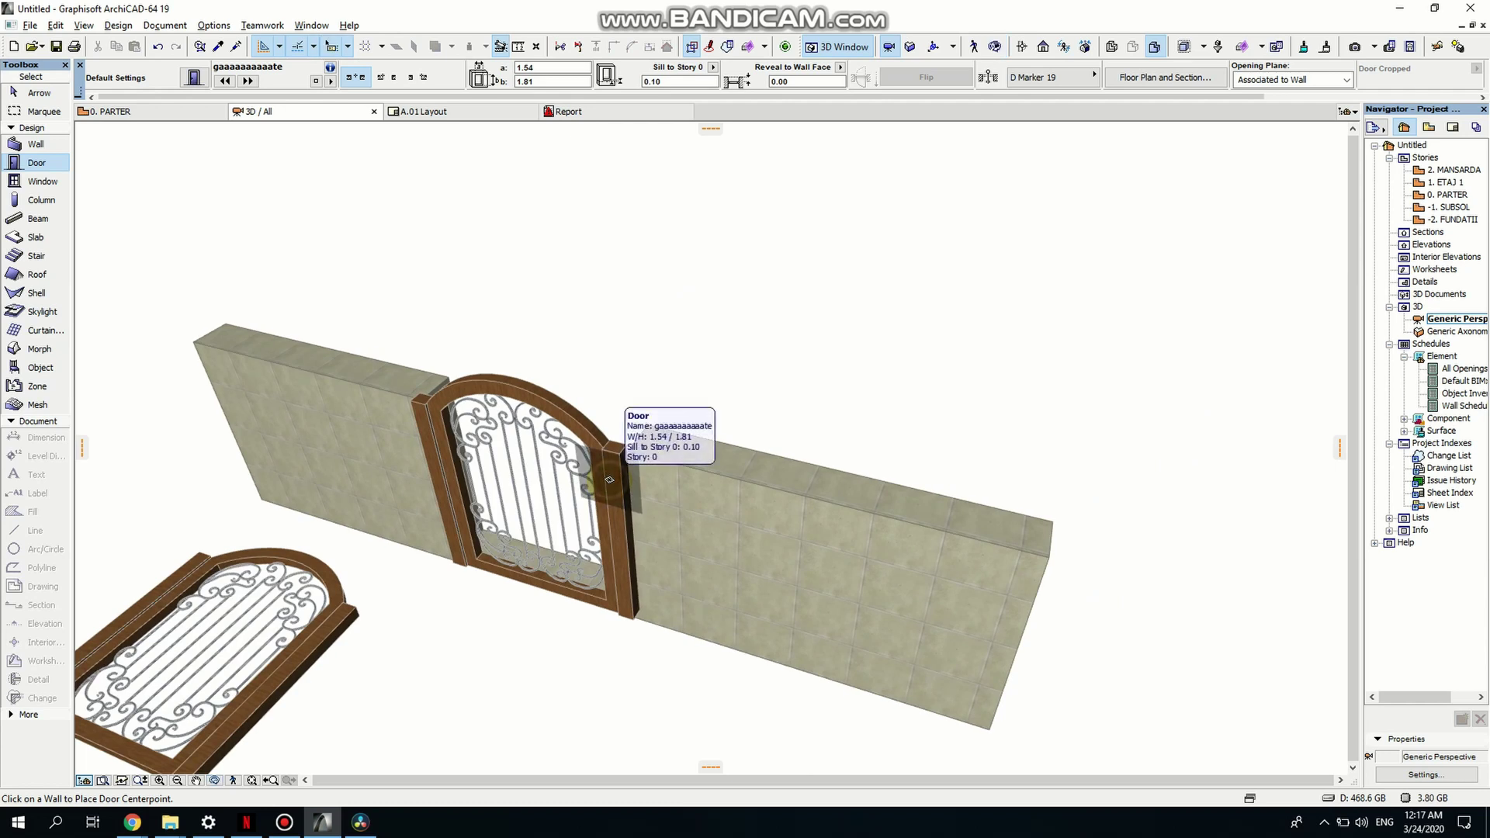
left_click(39, 93)
left_click(607, 481)
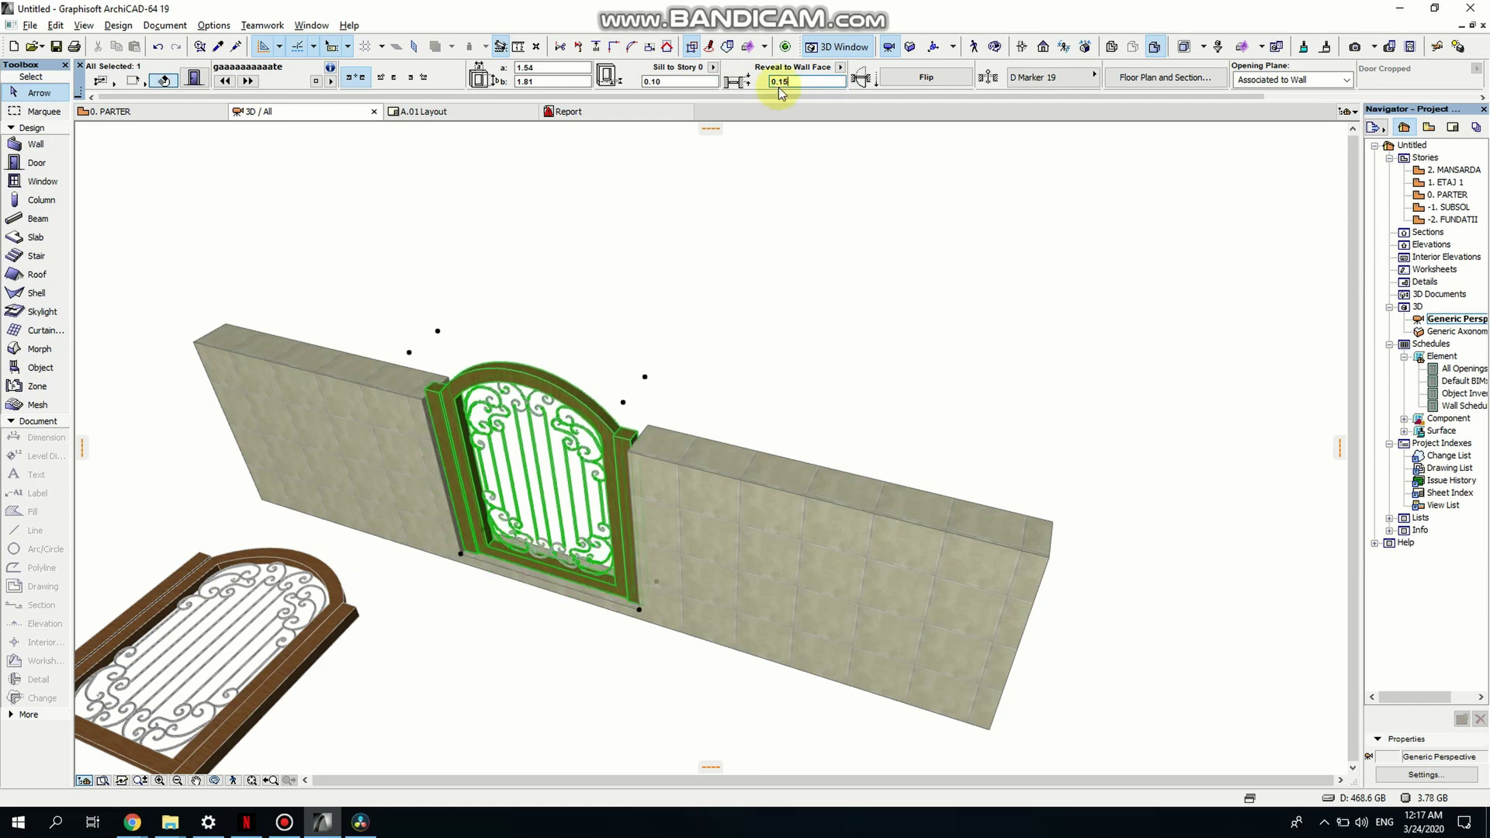
left_click(381, 729)
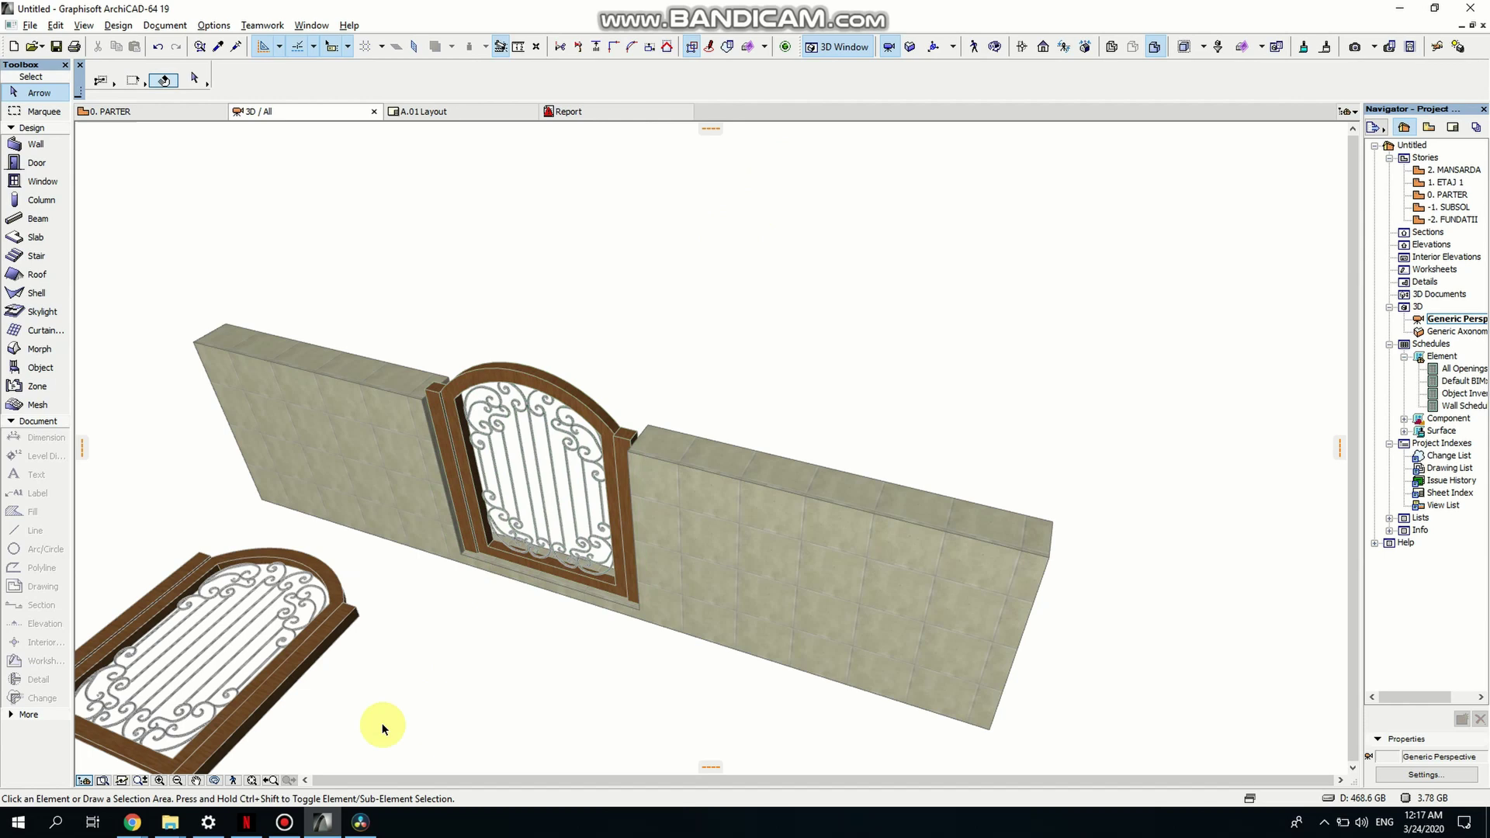
Raise the top of the wall around the gate to a height of 1.60.
left_click(215, 780)
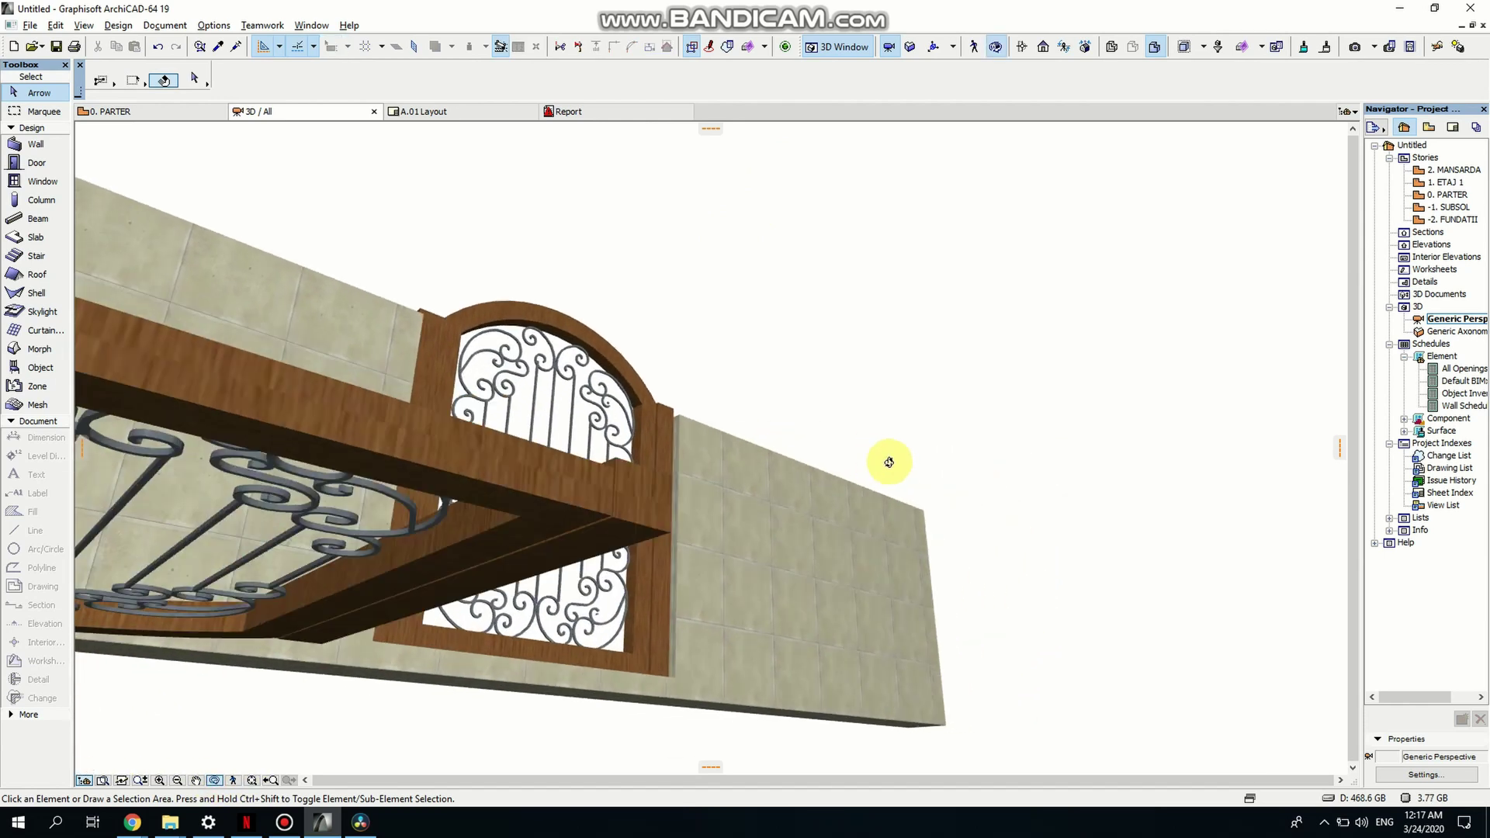
left_click_drag(975, 513, 881, 450)
left_click(1026, 409)
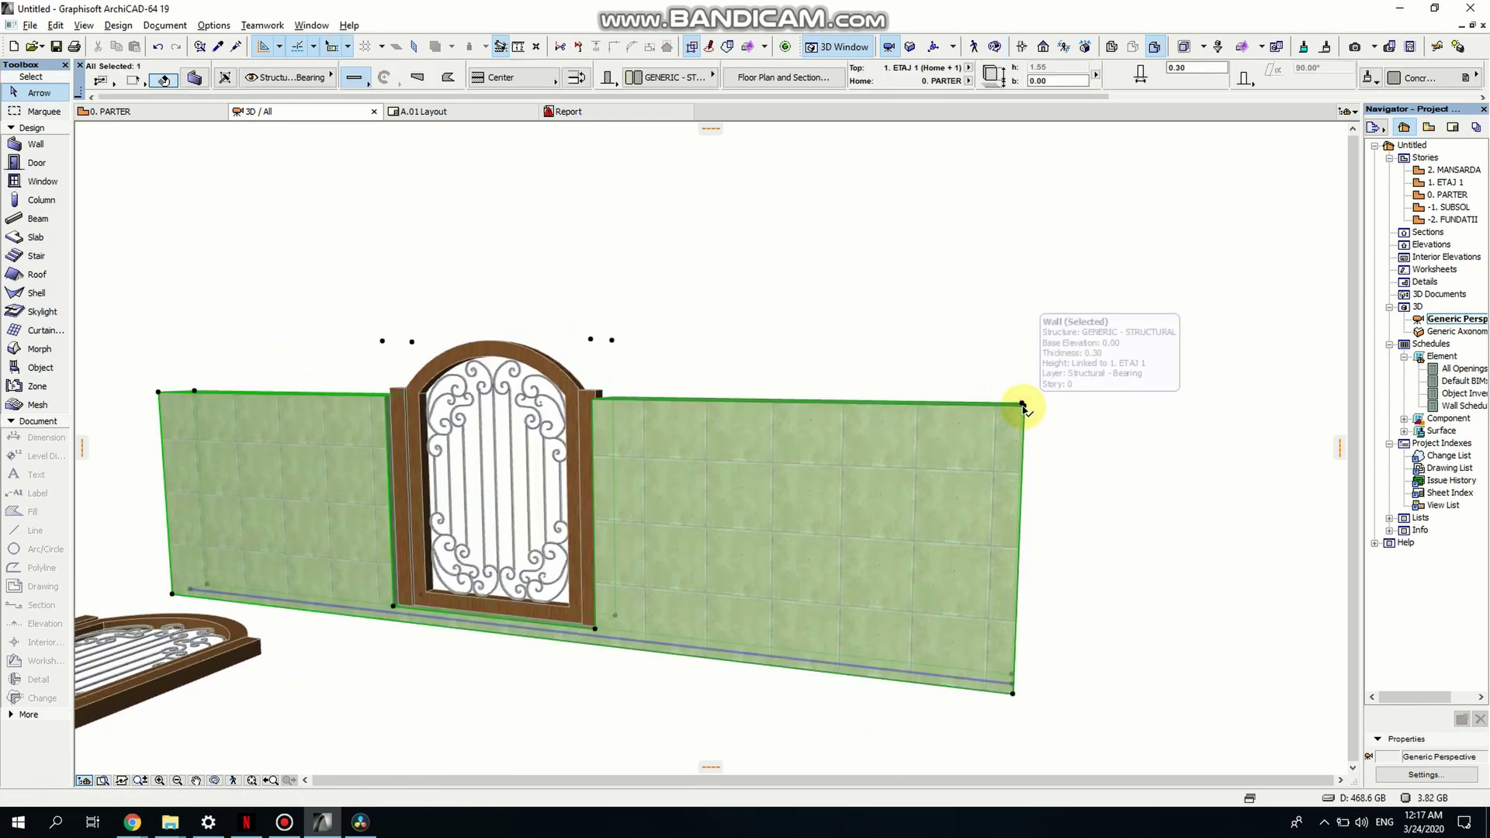
left_click(1025, 402)
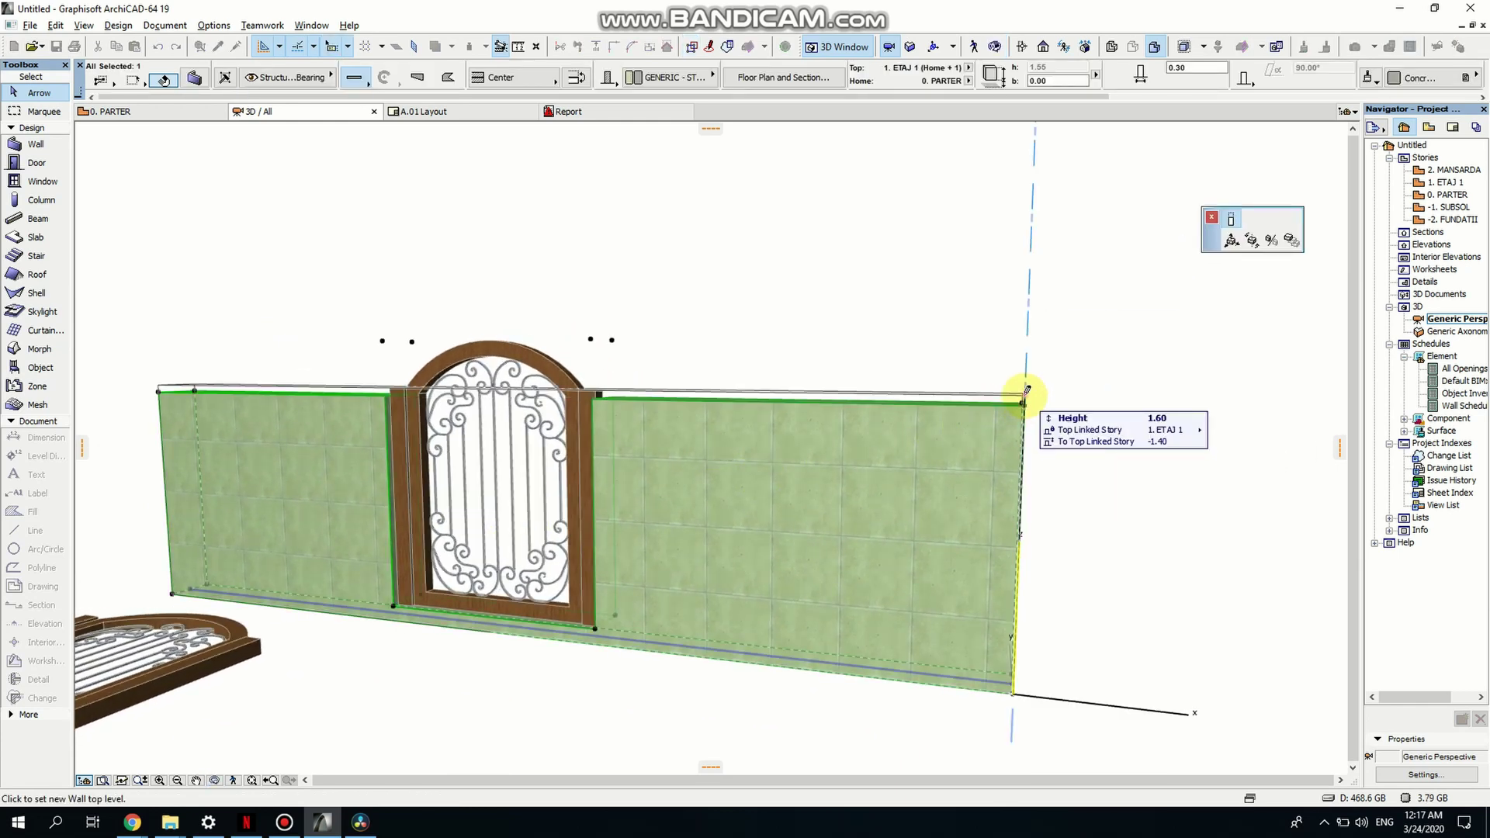
left_click(1026, 390)
key("Escape")
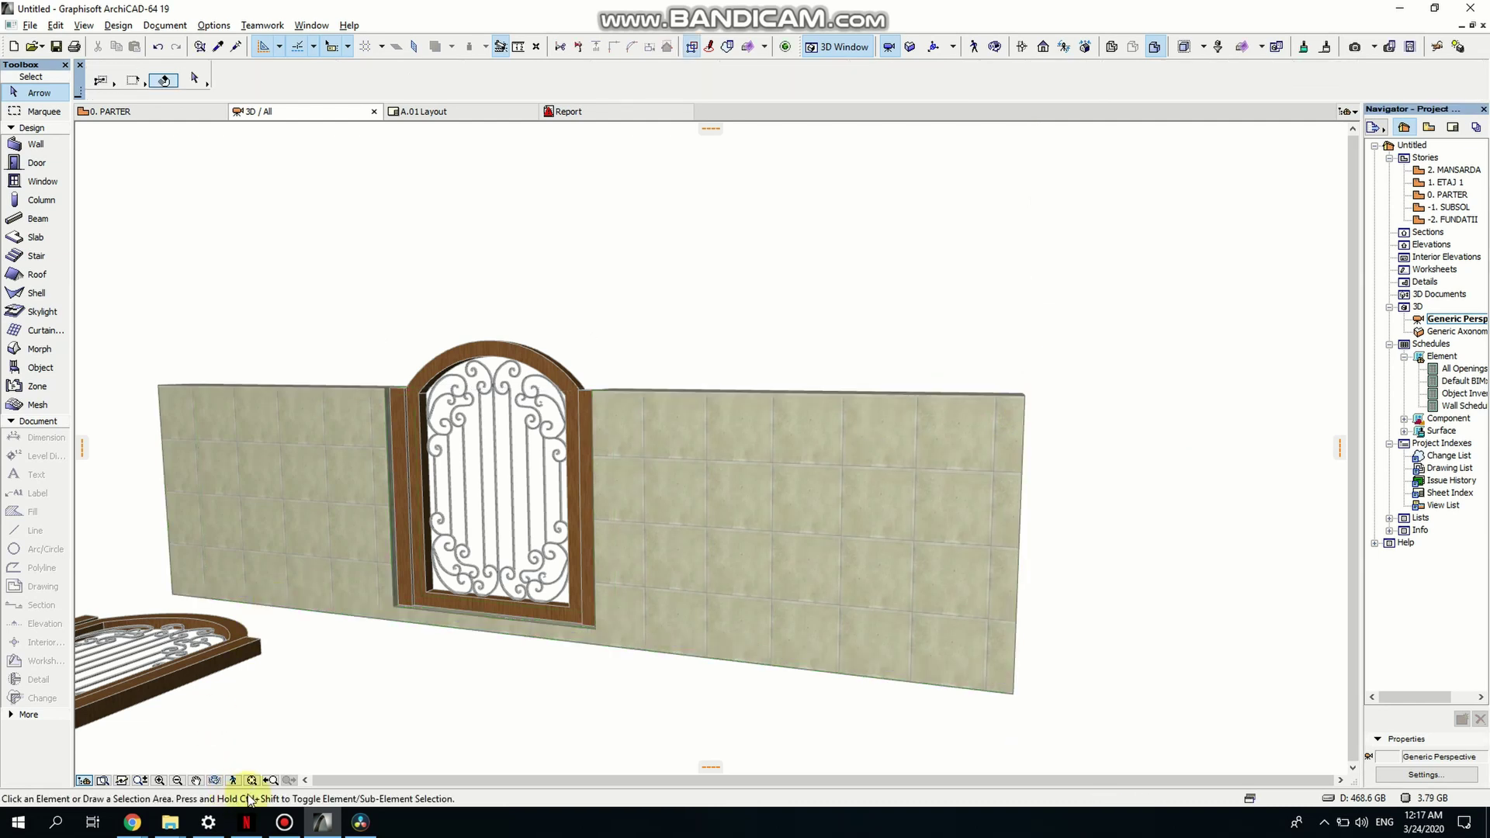
Override the wall's surface with Brick - Common Bond.
left_click(306, 543)
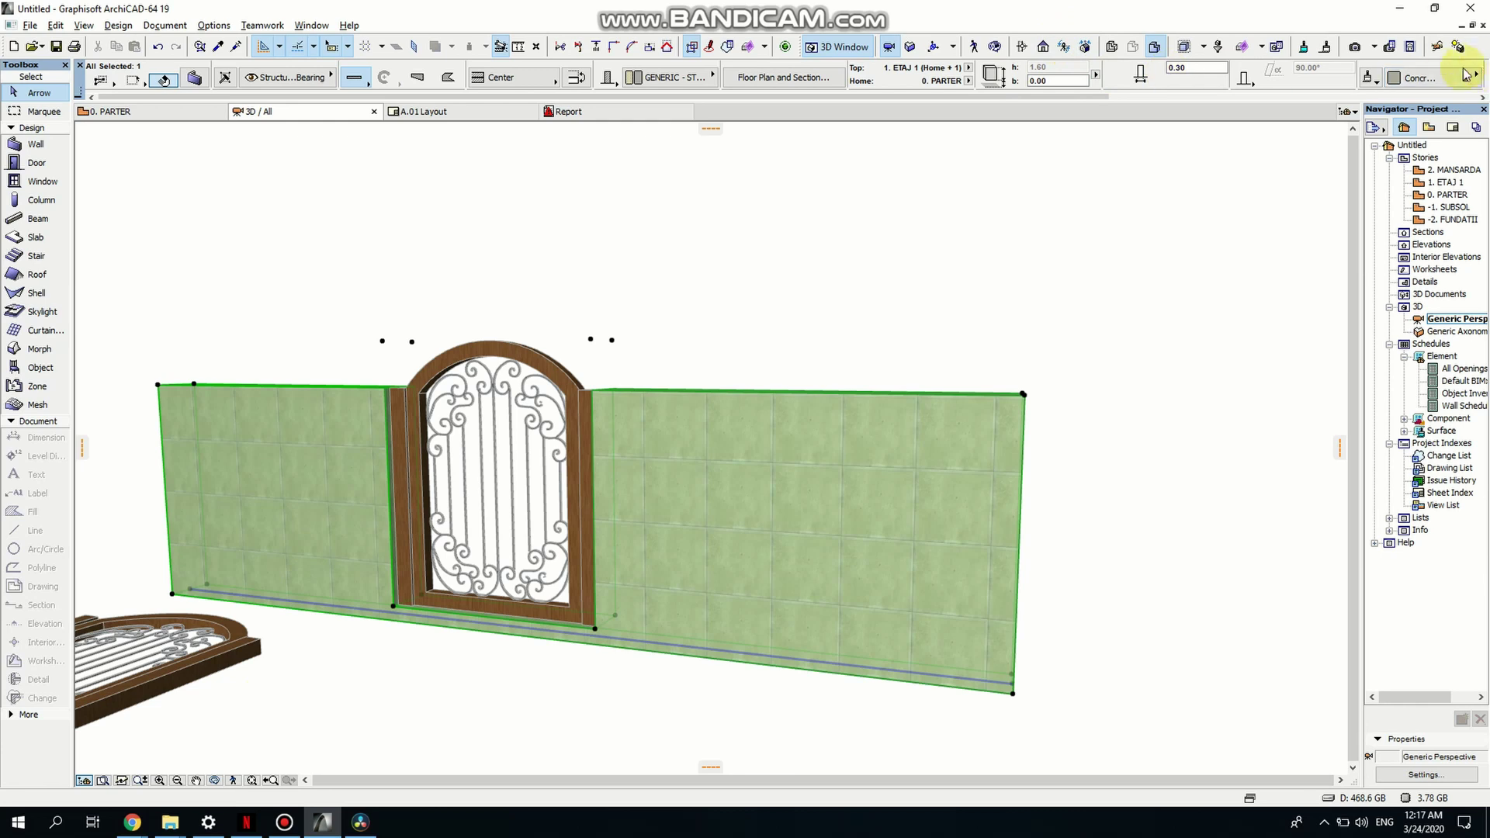
left_click(1435, 78)
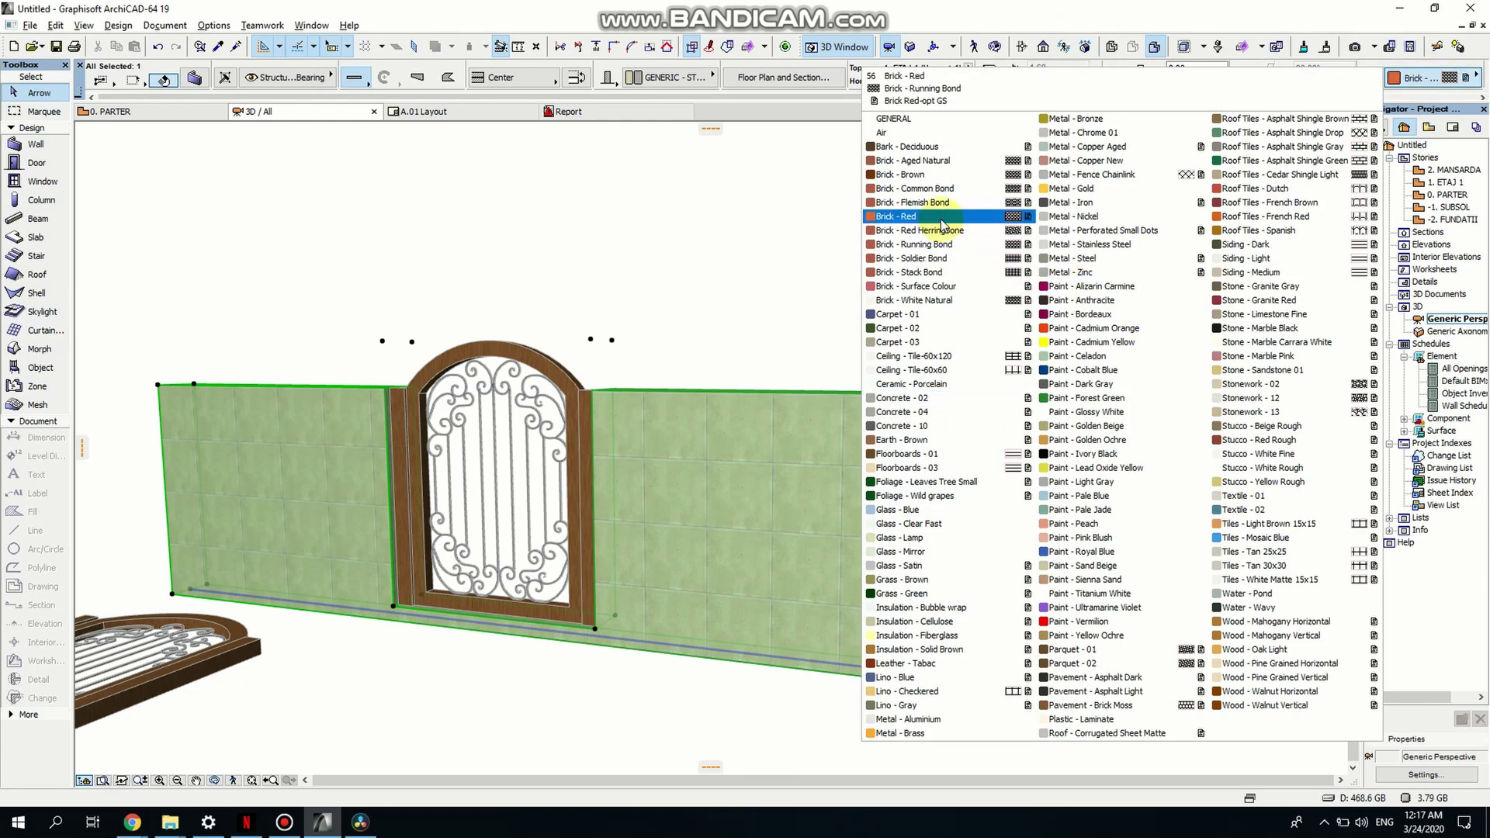
left_click(937, 174)
left_click(935, 184)
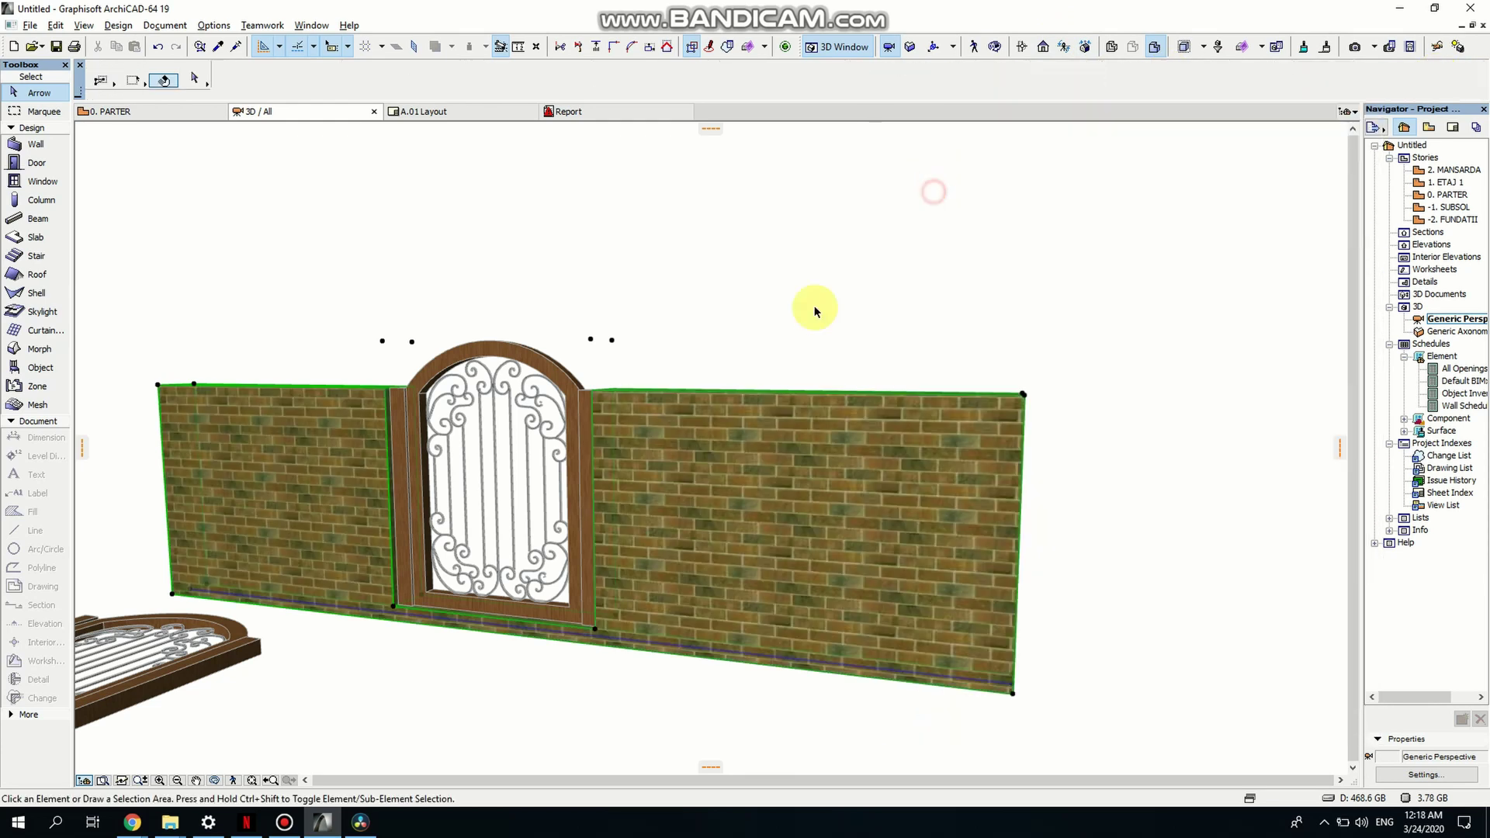
scroll(499, 482, "up", 3)
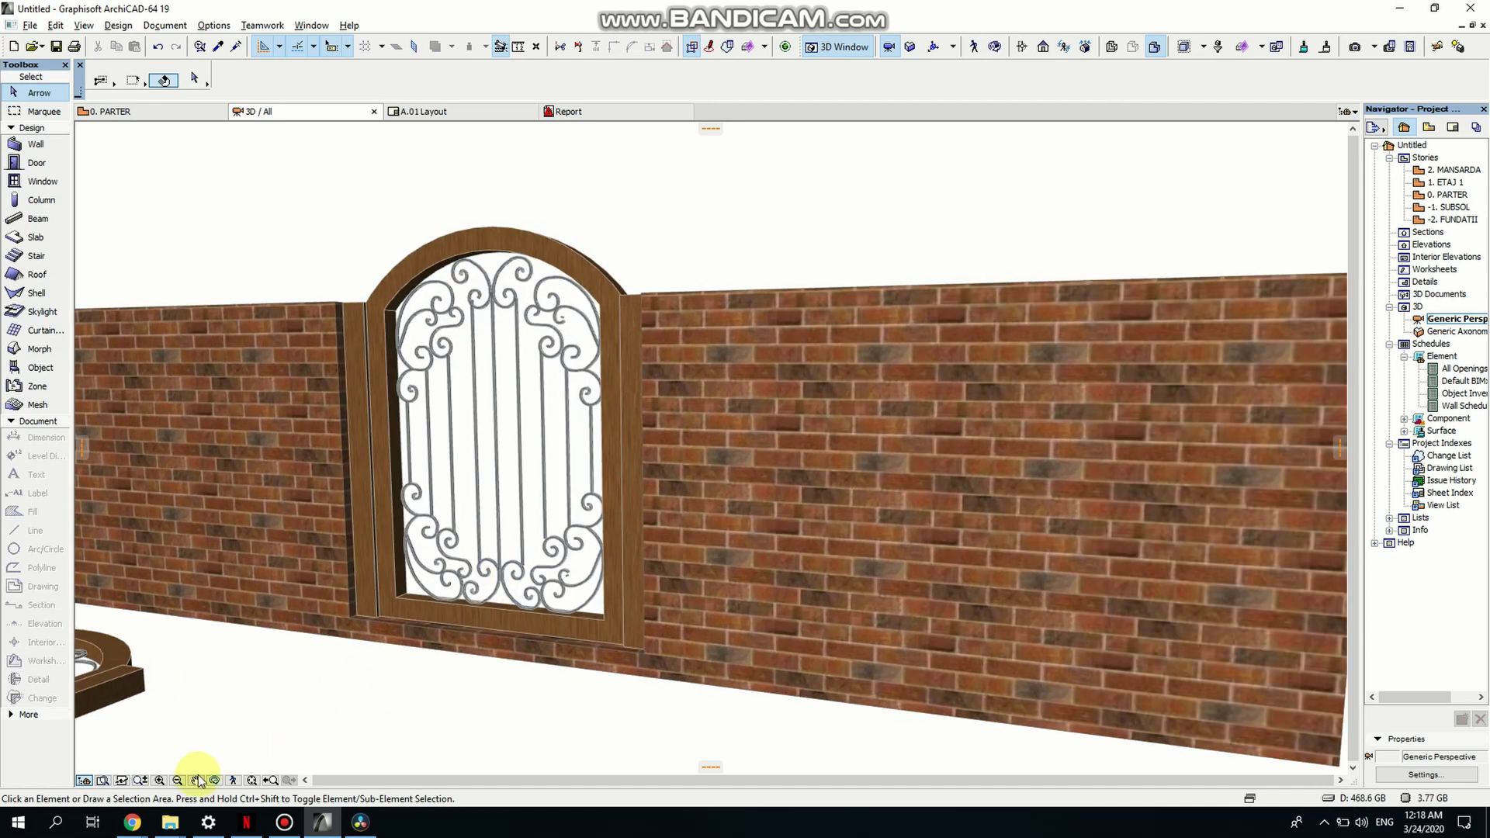
left_click(215, 781)
left_click_drag(263, 748, 597, 577)
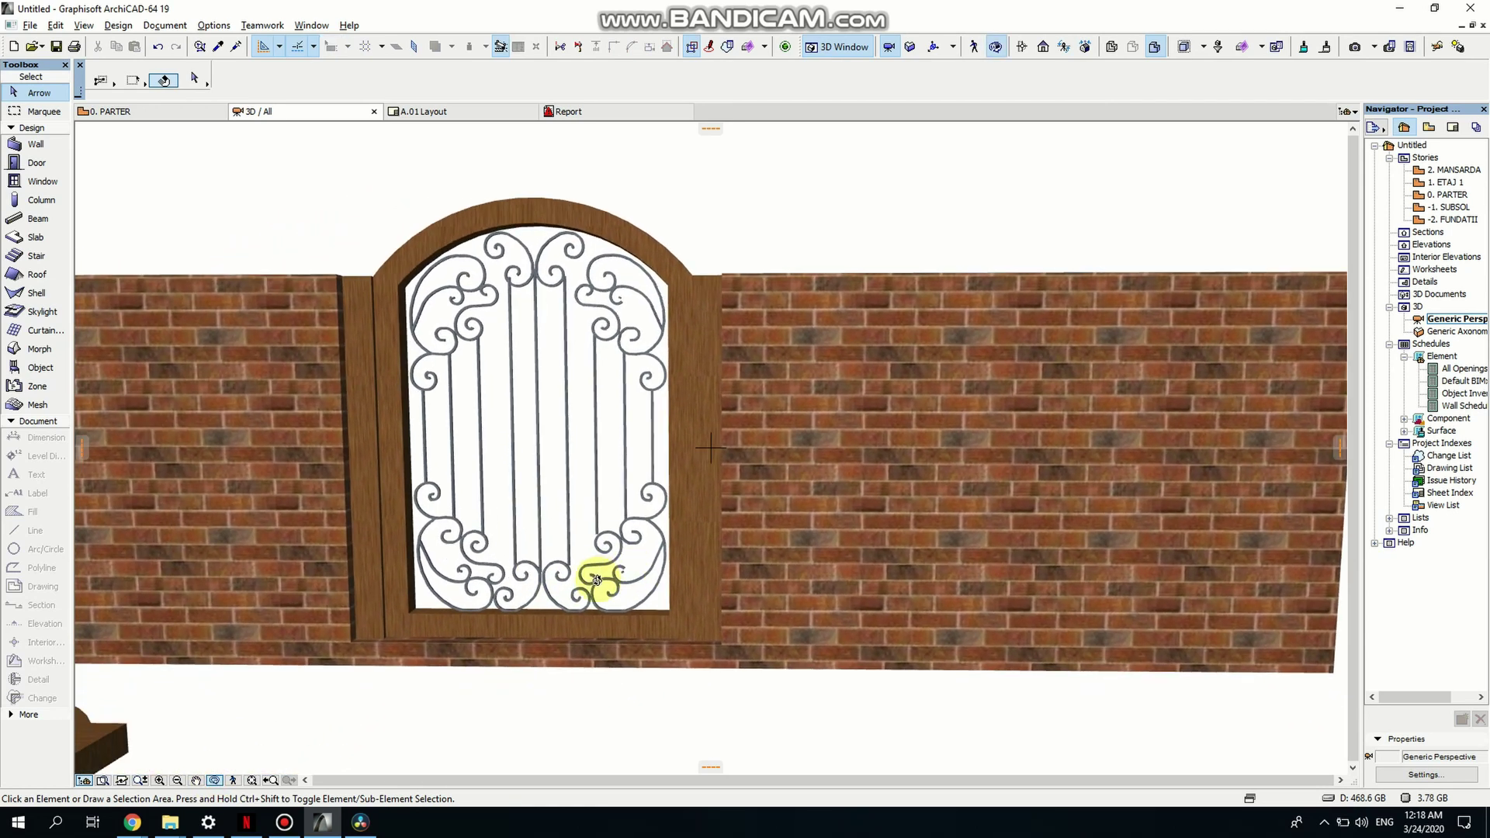
scroll(595, 578, "down", 5)
left_click_drag(465, 758, 617, 635)
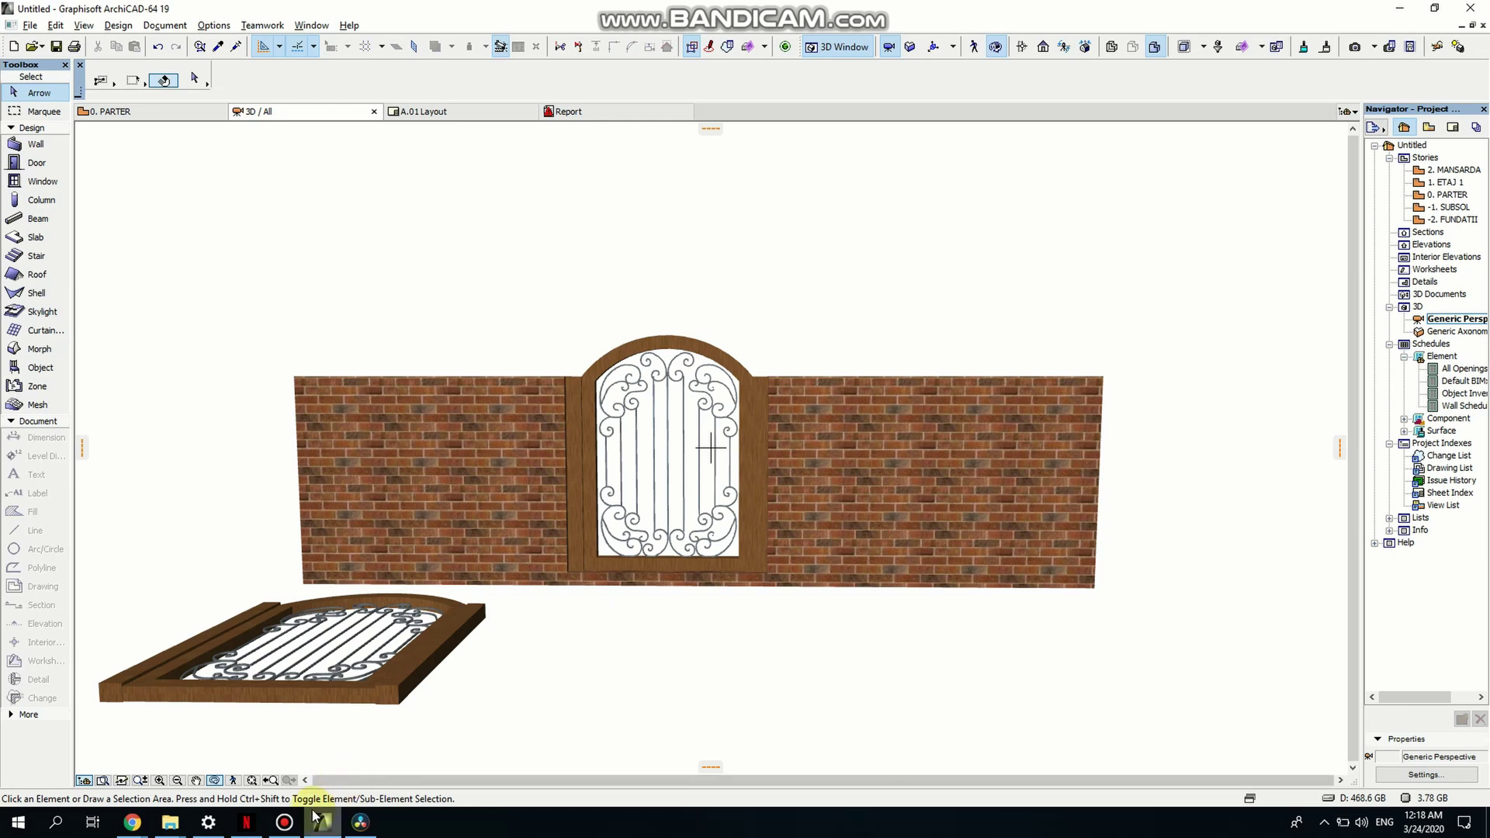
mouse_move(284, 822)
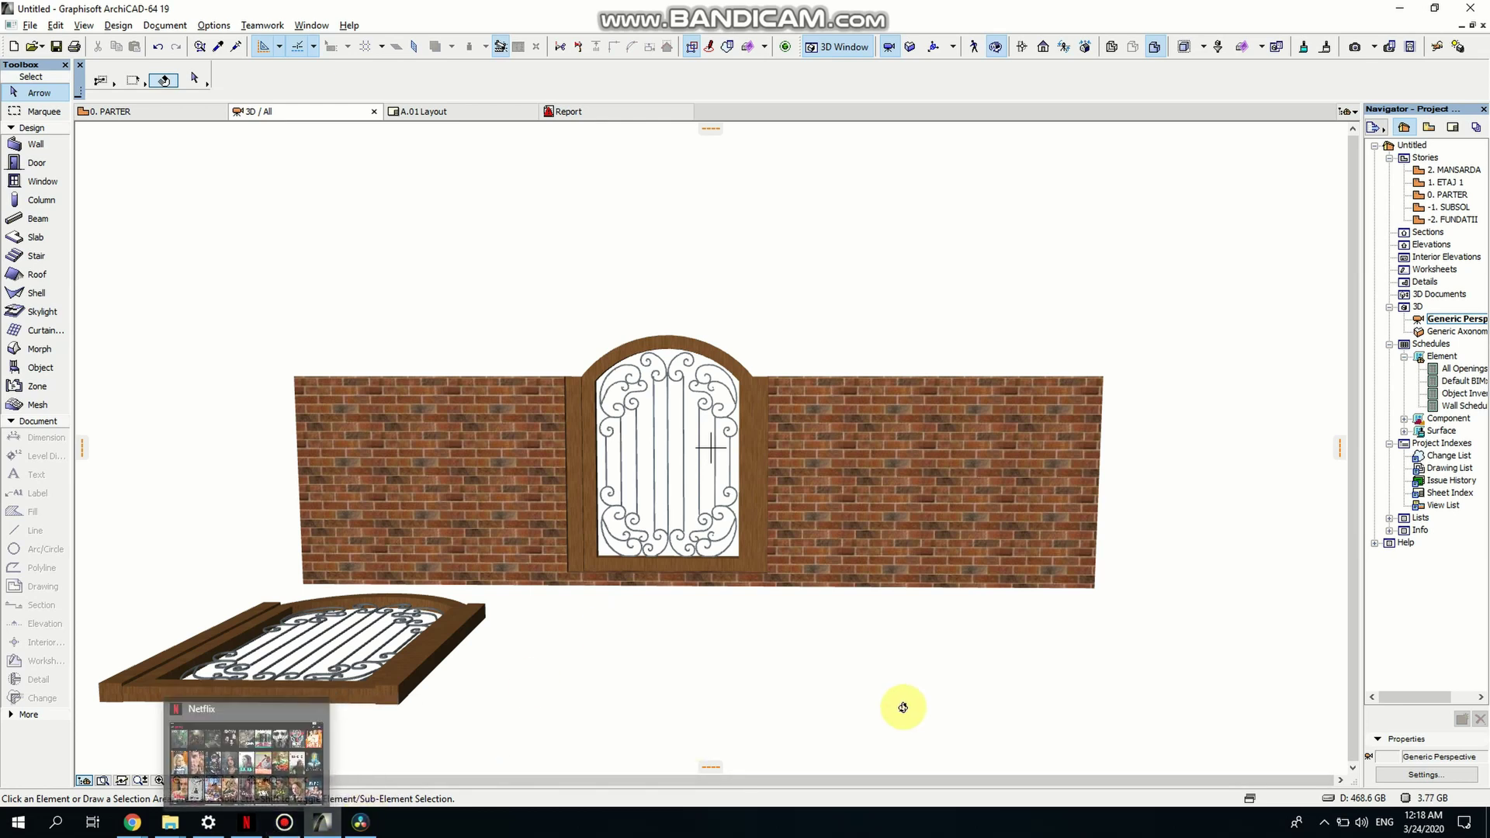
left_click(293, 830)
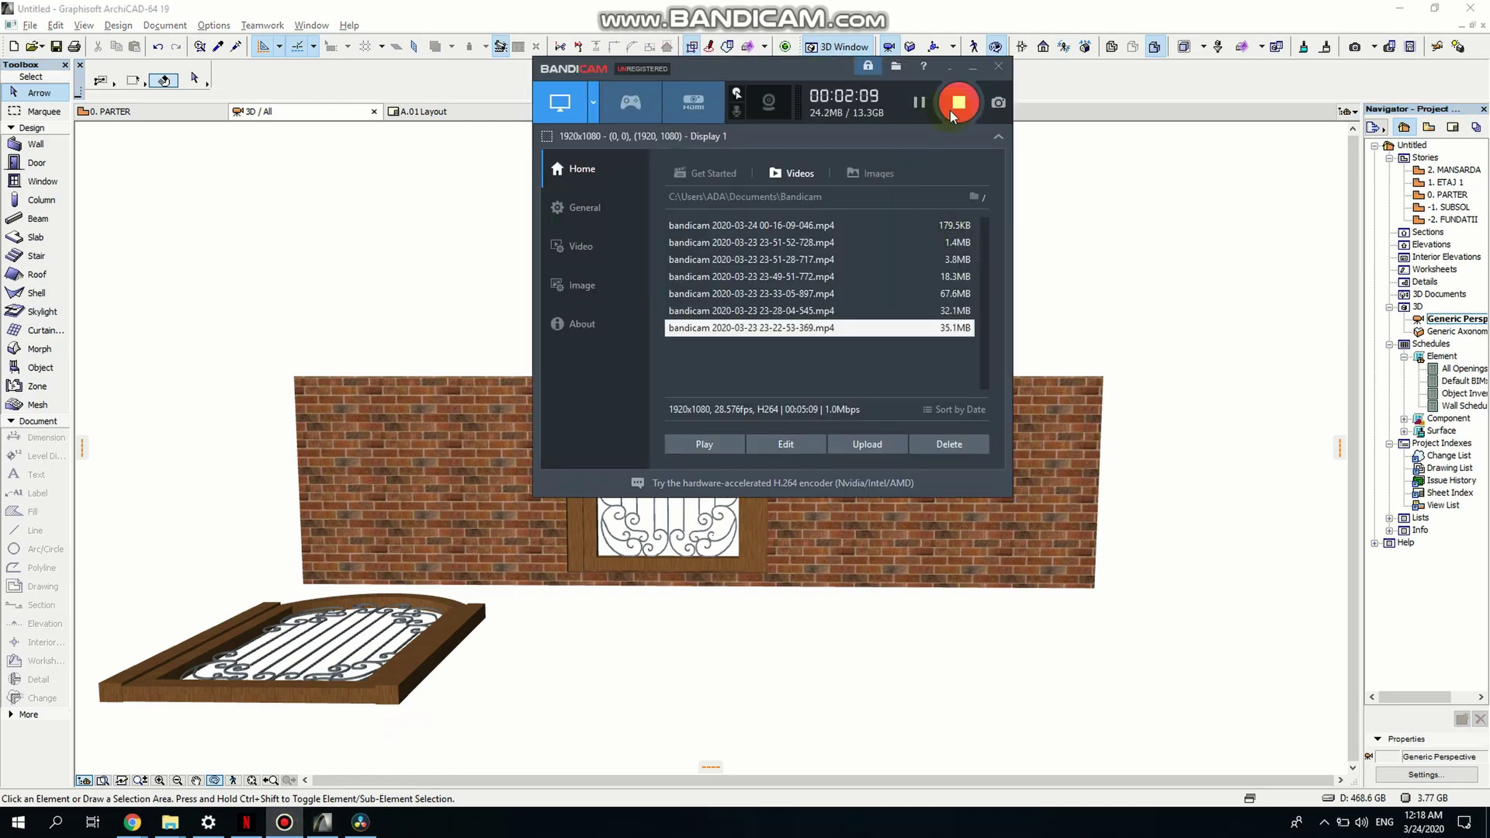